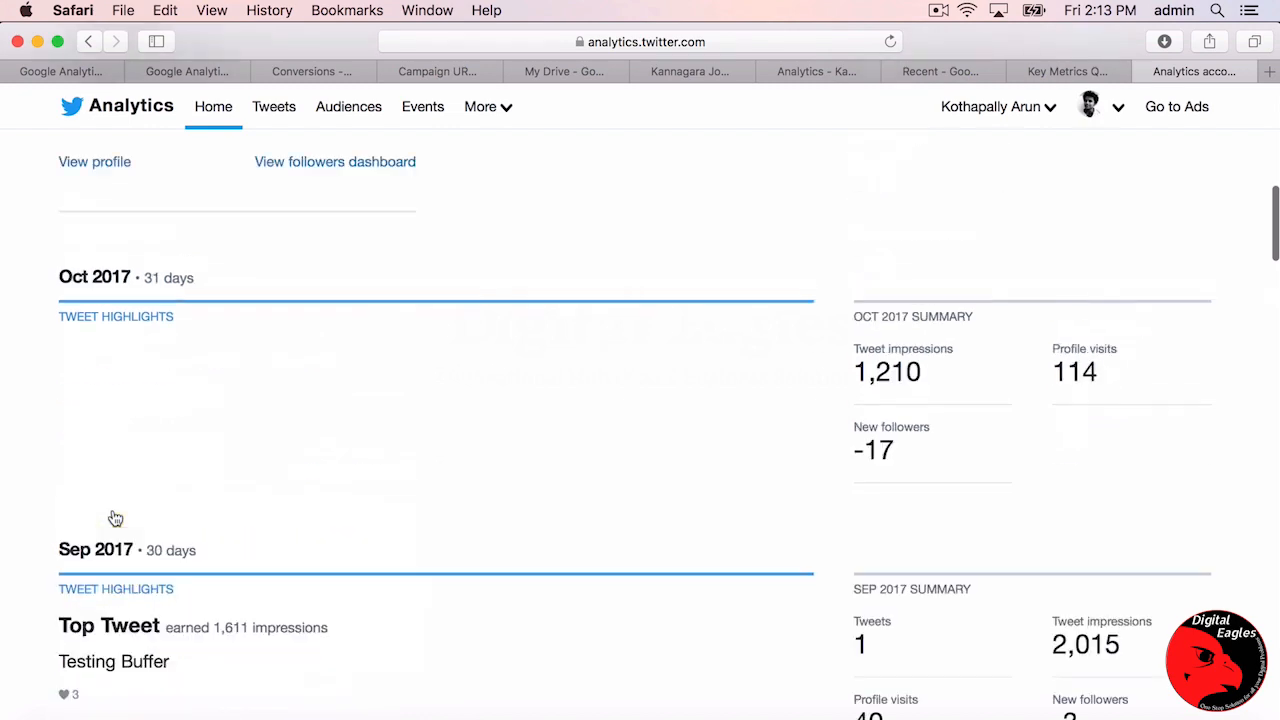
Review the monthly summaries on the account home, and look over the Tweet activity and Audience insights pages.
{"action": "scroll", "coordinate": [112, 511], "scroll_direction": "down", "scroll_amount": 2}
{"action": "scroll", "coordinate": [114, 508], "scroll_direction": "down", "scroll_amount": 2}
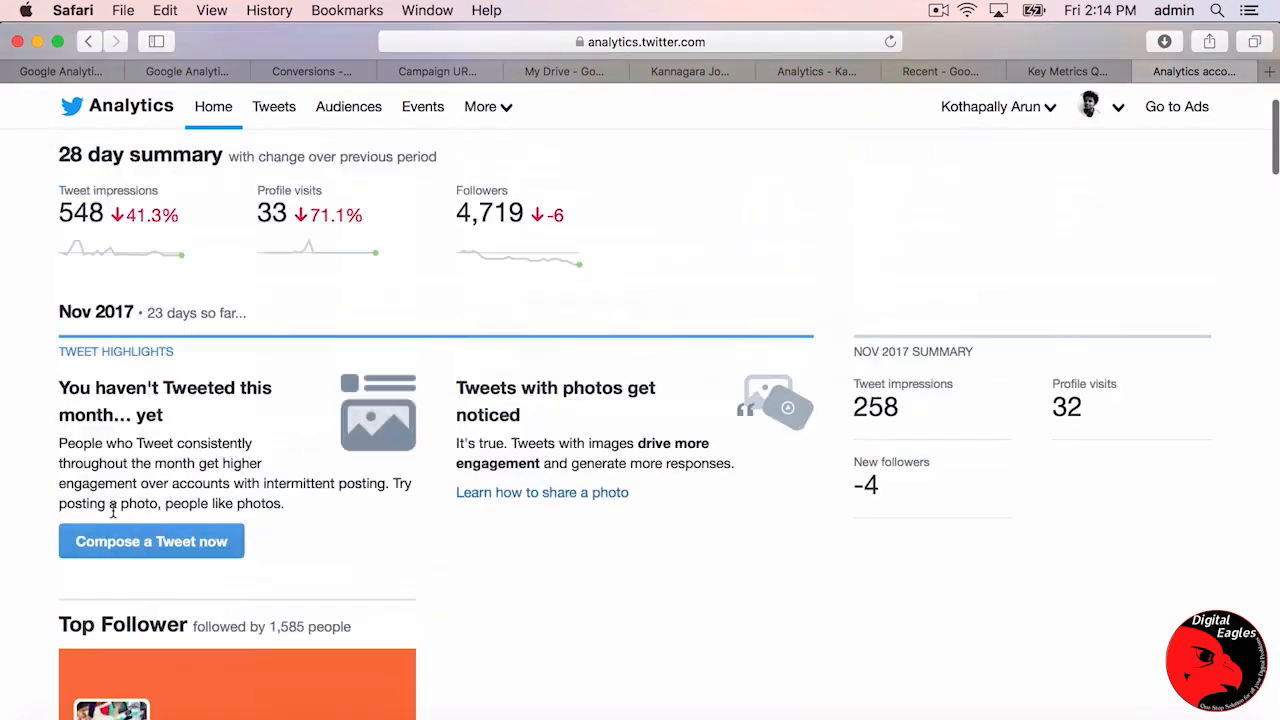
{"action": "scroll", "coordinate": [114, 508], "scroll_direction": "up", "scroll_amount": 5}
{"action": "left_click", "coordinate": [271, 113]}
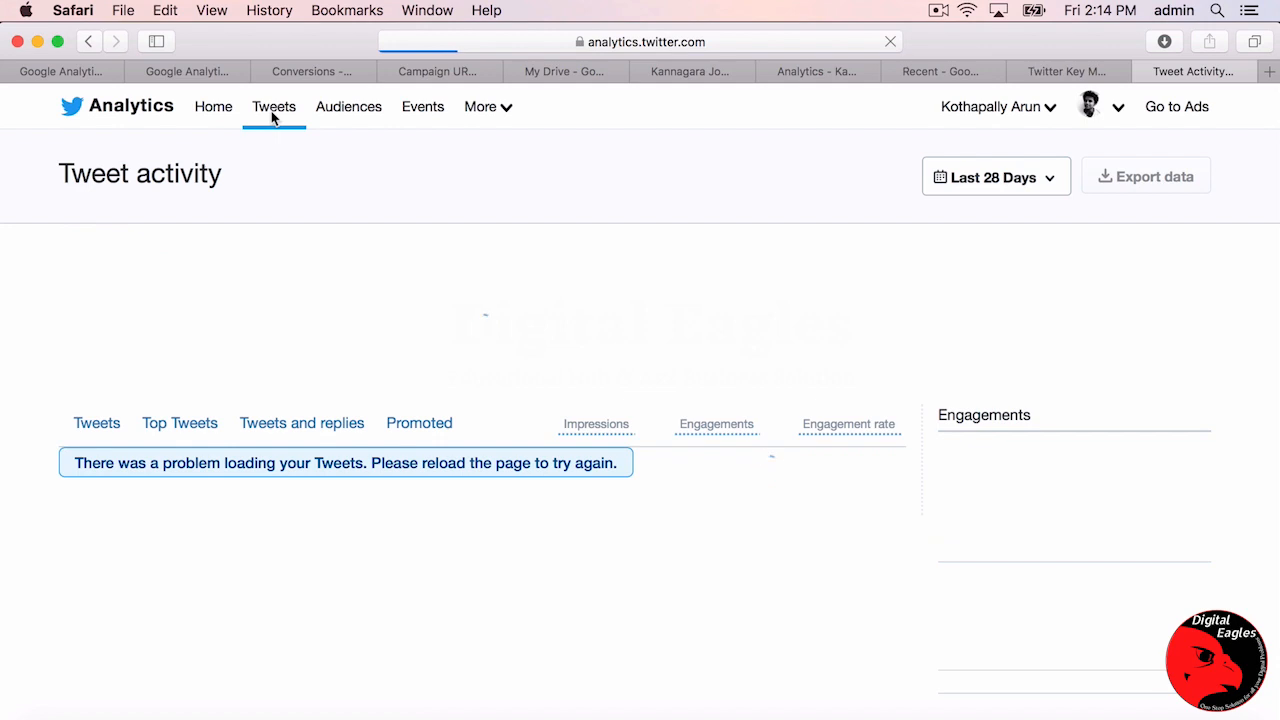
{"action": "left_click", "coordinate": [340, 112]}
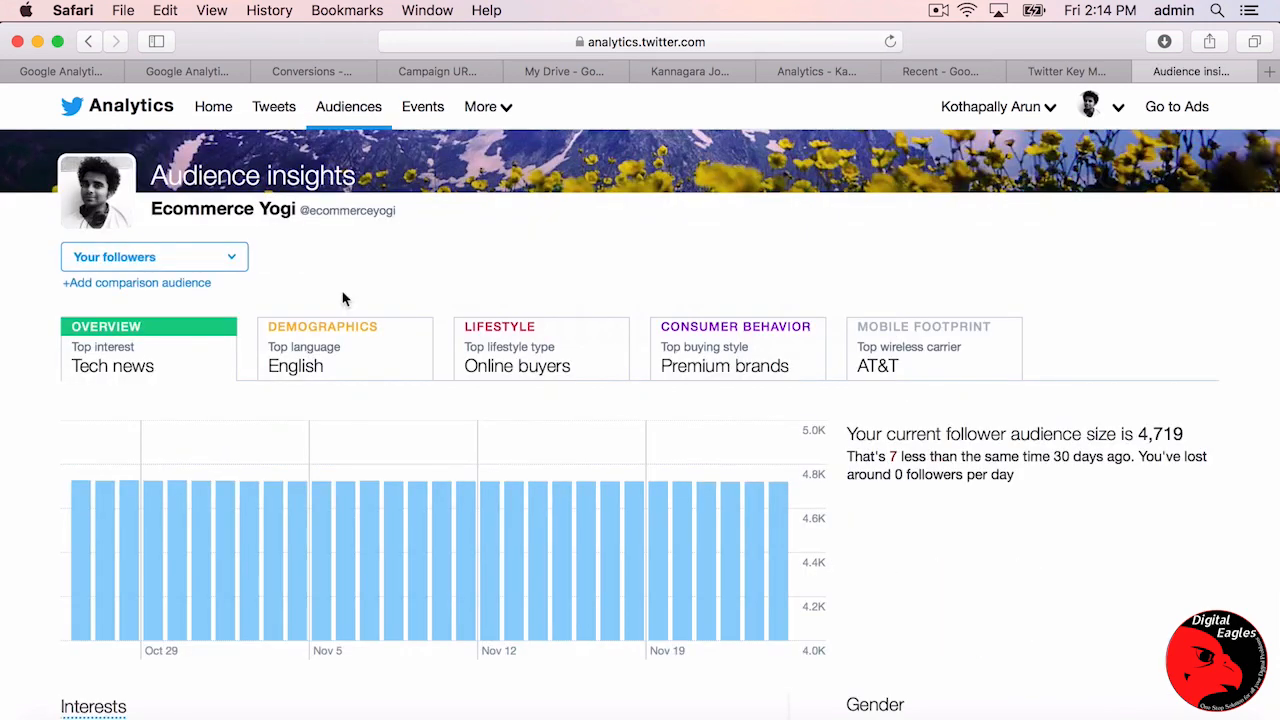
Browse the overview of events on Twitter, check the additional analytics sections, and return to the account home.
{"action": "left_click", "coordinate": [422, 106]}
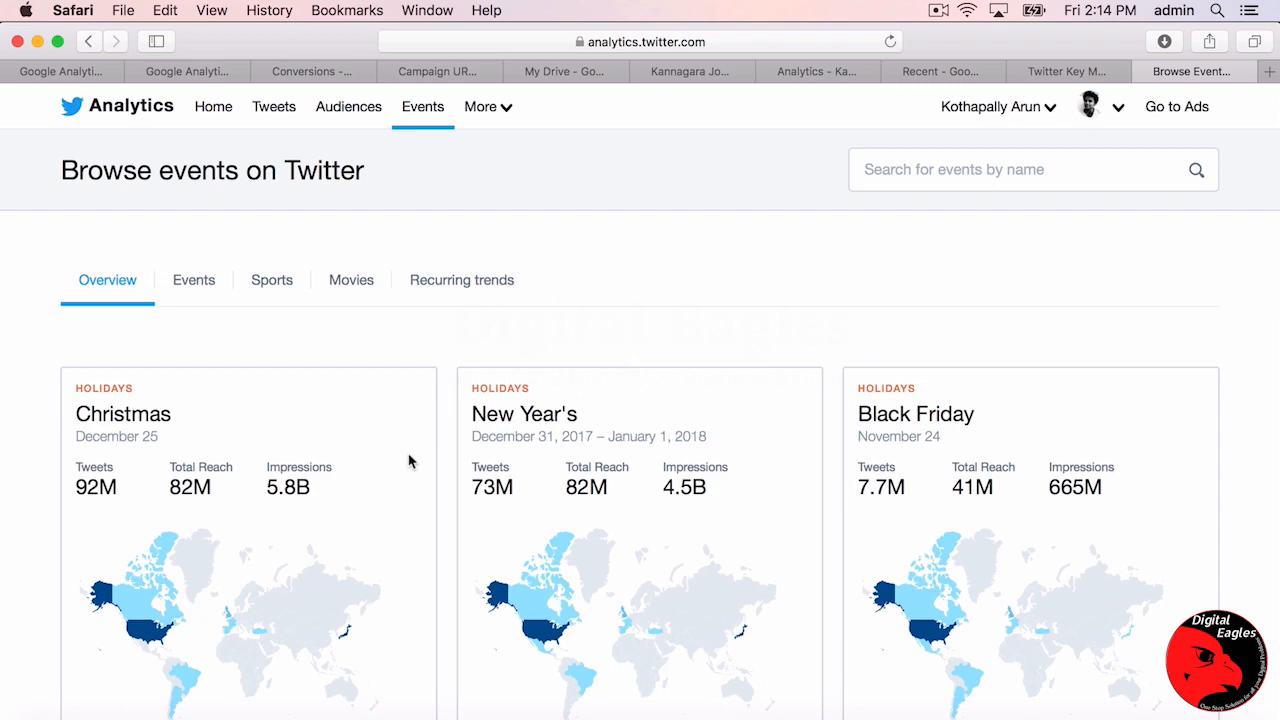
{"action": "scroll", "coordinate": [445, 412], "scroll_direction": "down", "scroll_amount": 5}
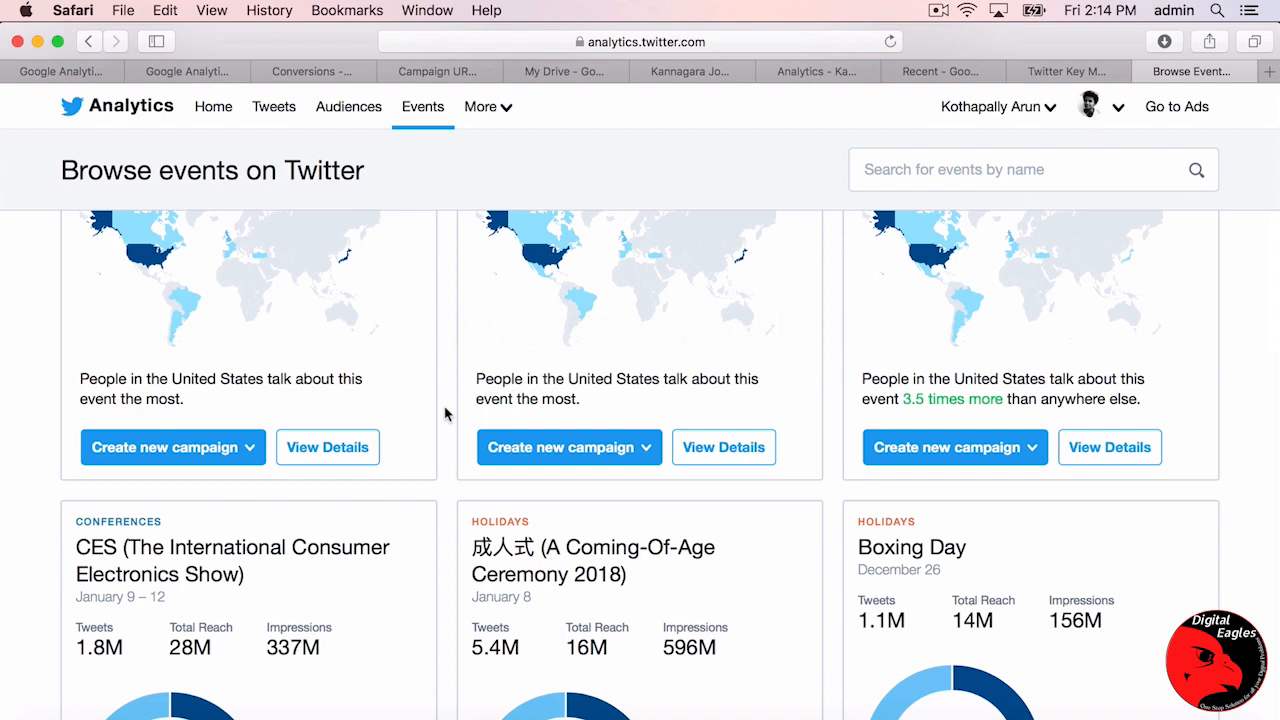
{"action": "scroll", "coordinate": [445, 412], "scroll_direction": "down", "scroll_amount": 5}
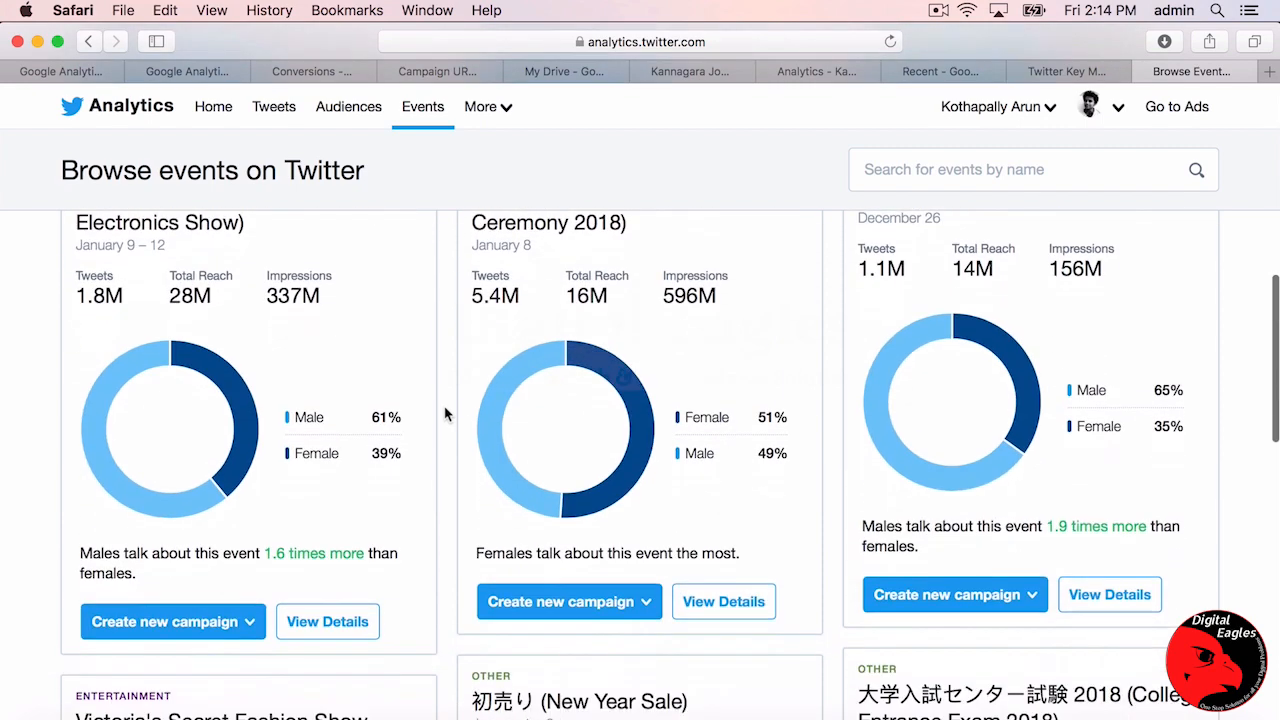
{"action": "left_click", "coordinate": [508, 110]}
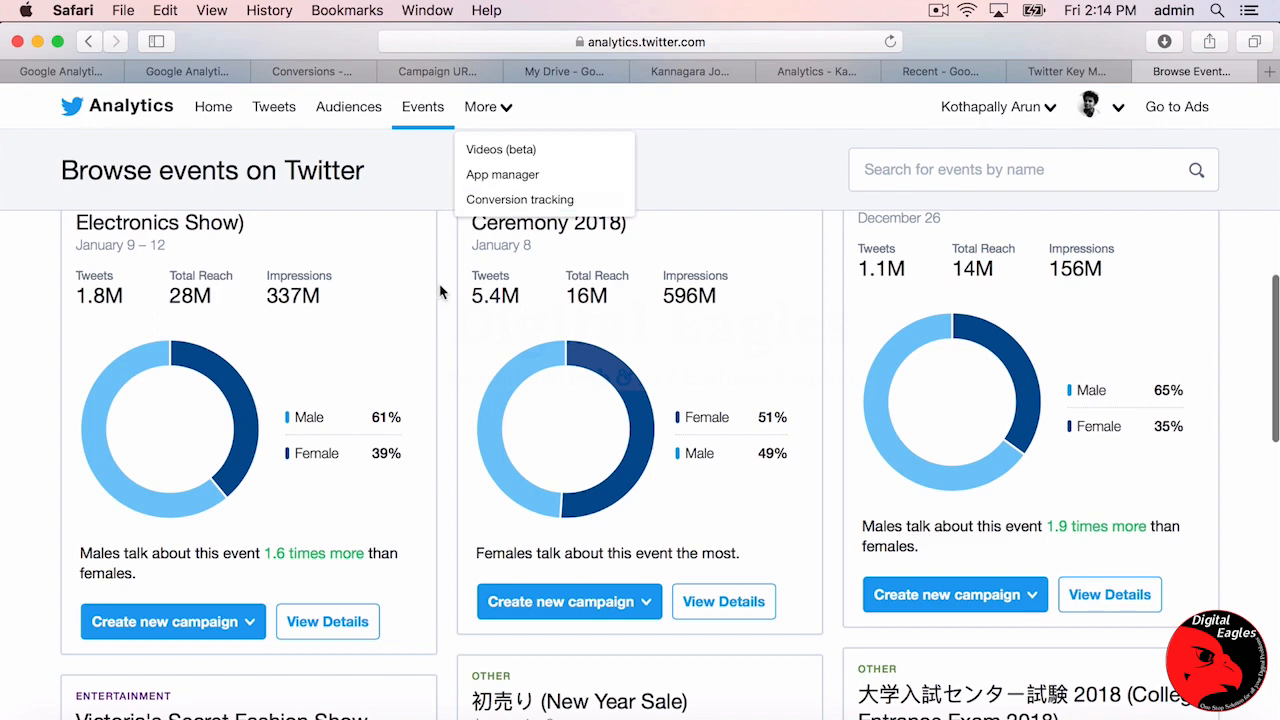
{"action": "scroll", "coordinate": [440, 289], "scroll_direction": "down", "scroll_amount": 3}
{"action": "scroll", "coordinate": [440, 290], "scroll_direction": "up", "scroll_amount": 10}
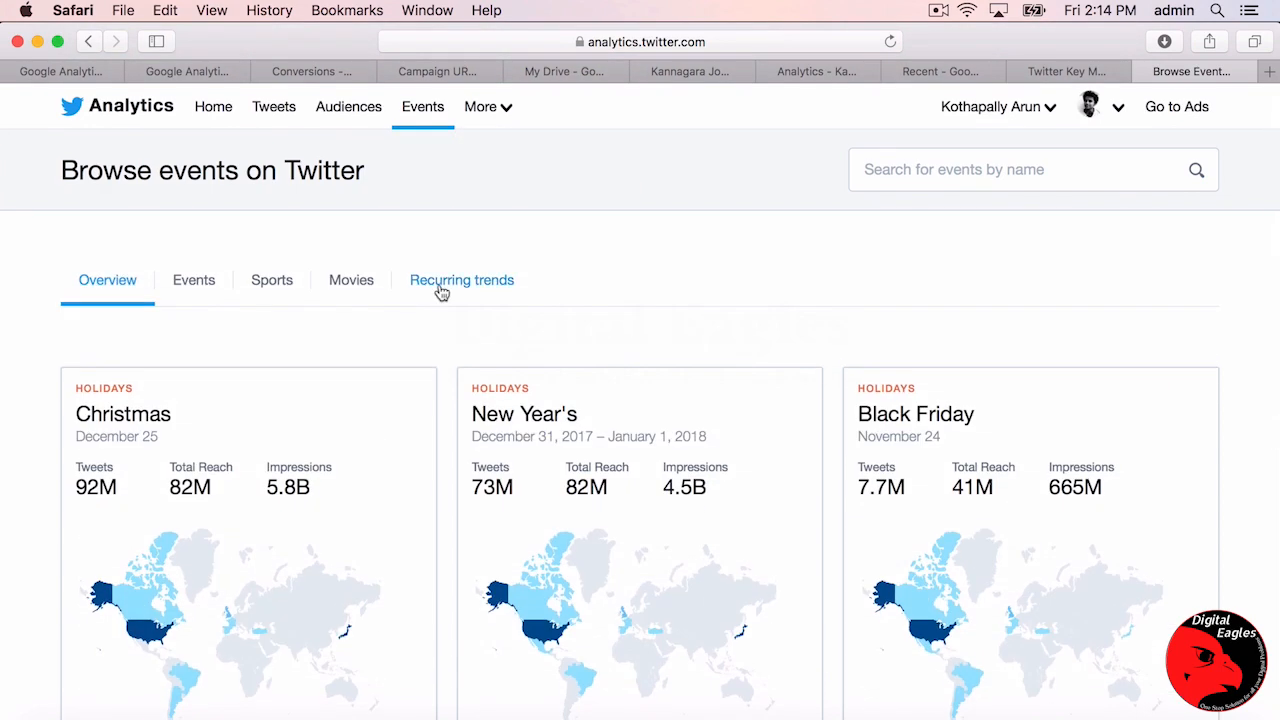
{"action": "left_click", "coordinate": [492, 106]}
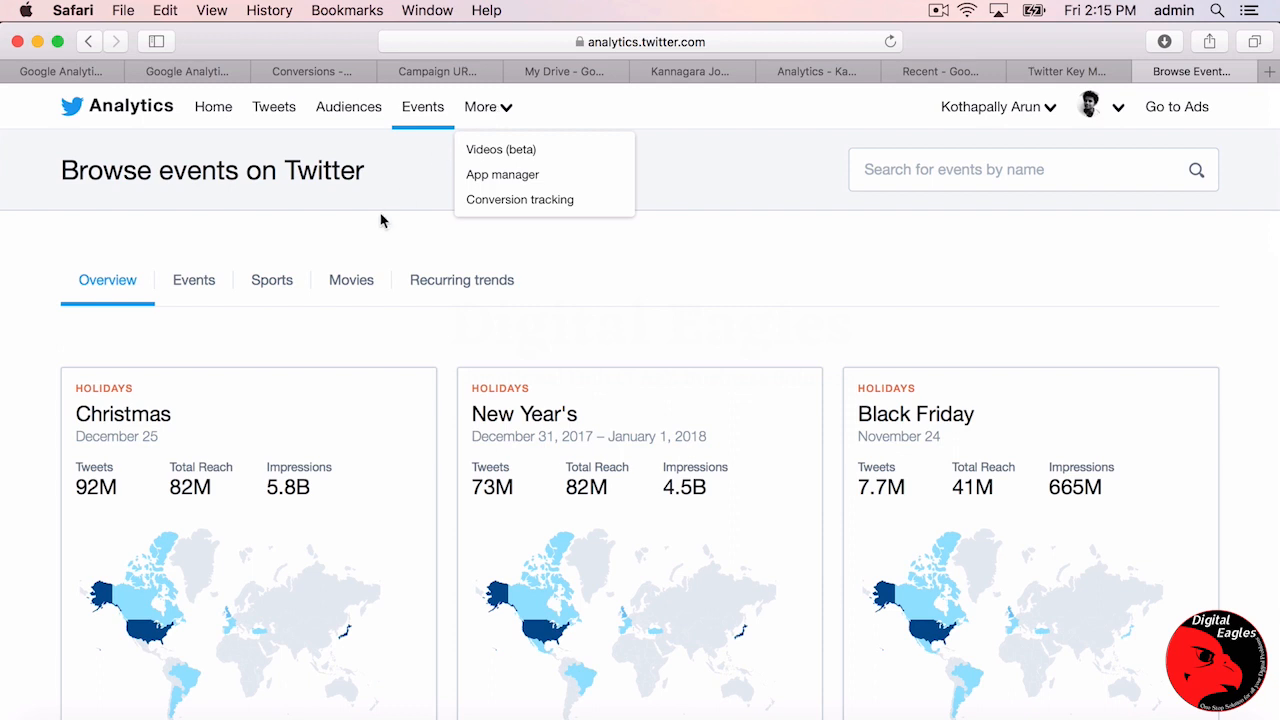
{"action": "left_click", "coordinate": [205, 117]}
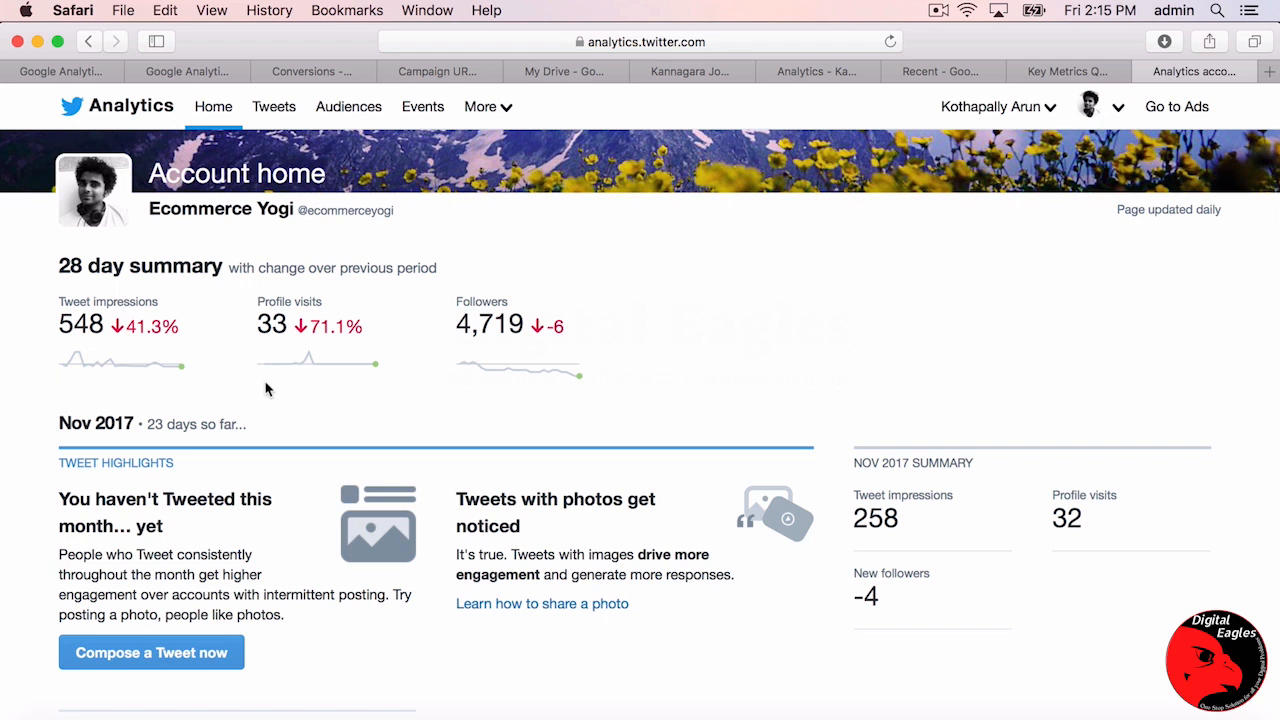
Switch to the Twitter Key Metrics Q4 2017 spreadsheet and go through its engagement, reach and business metric labels.
{"action": "left_click", "coordinate": [1062, 71]}
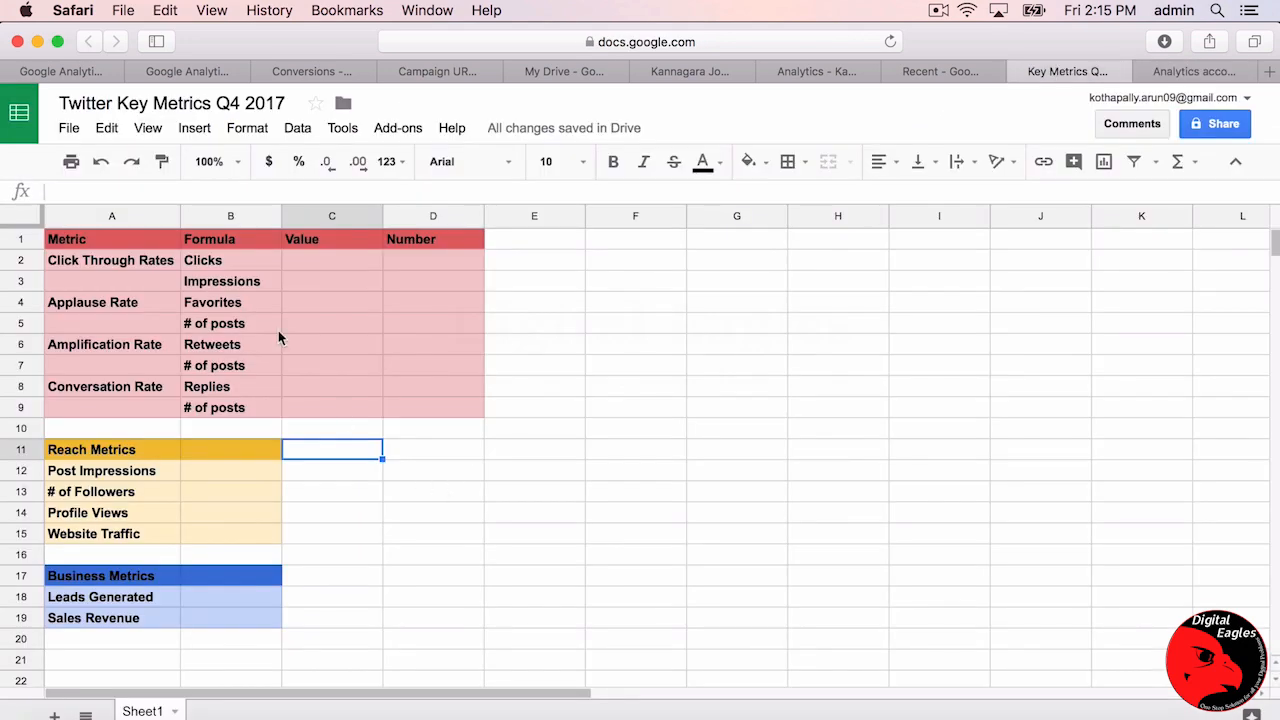
{"action": "left_click", "coordinate": [121, 267]}
{"action": "left_click", "coordinate": [118, 302]}
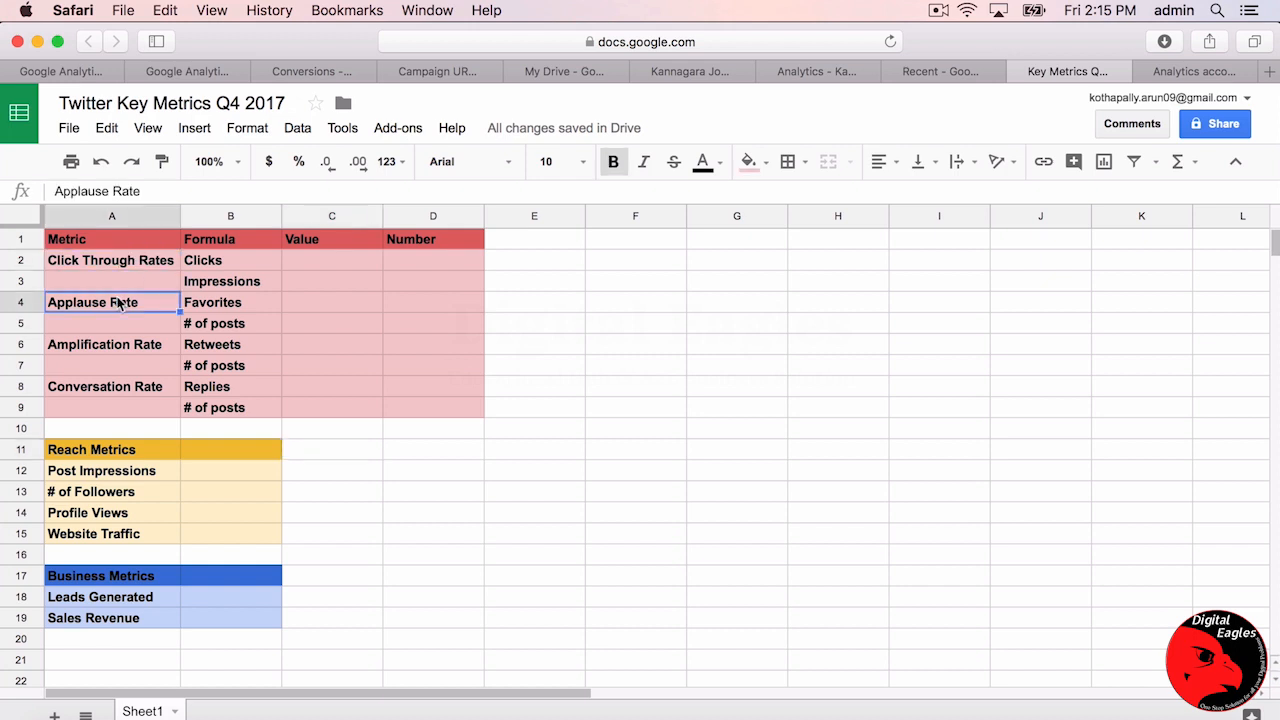
{"action": "left_click", "coordinate": [112, 349]}
{"action": "left_click", "coordinate": [108, 383]}
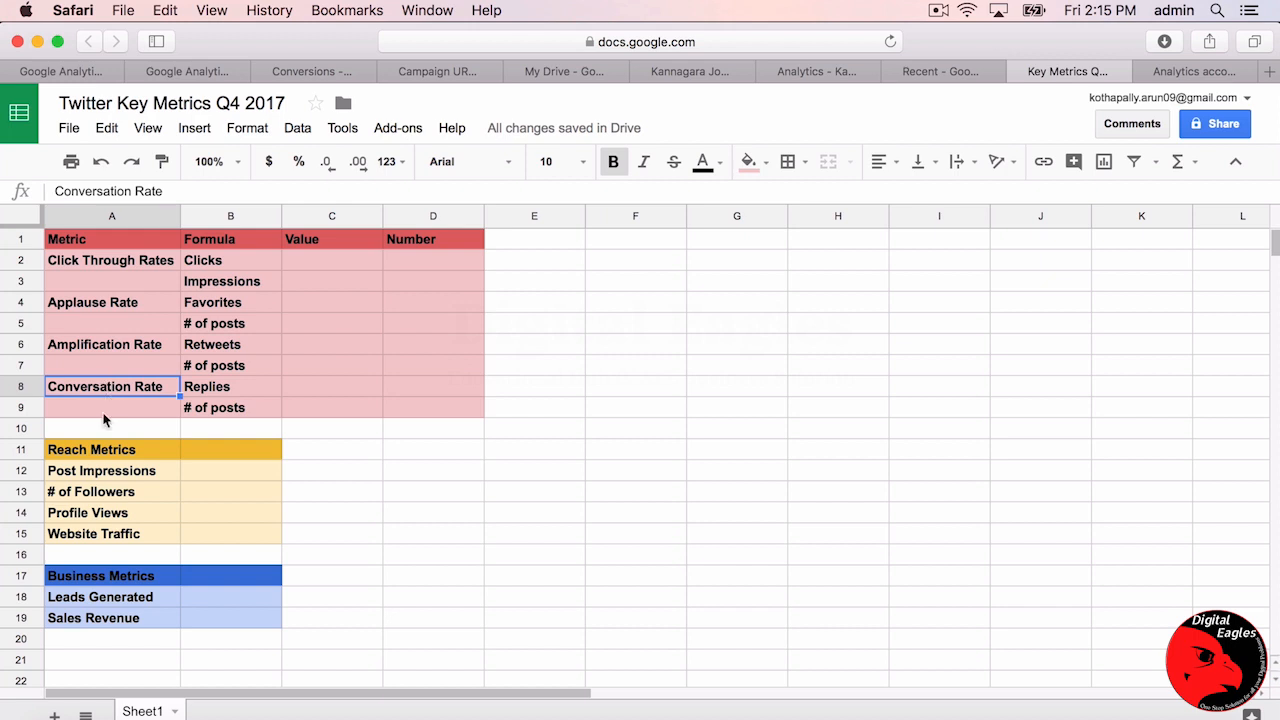
{"action": "left_click", "coordinate": [103, 473]}
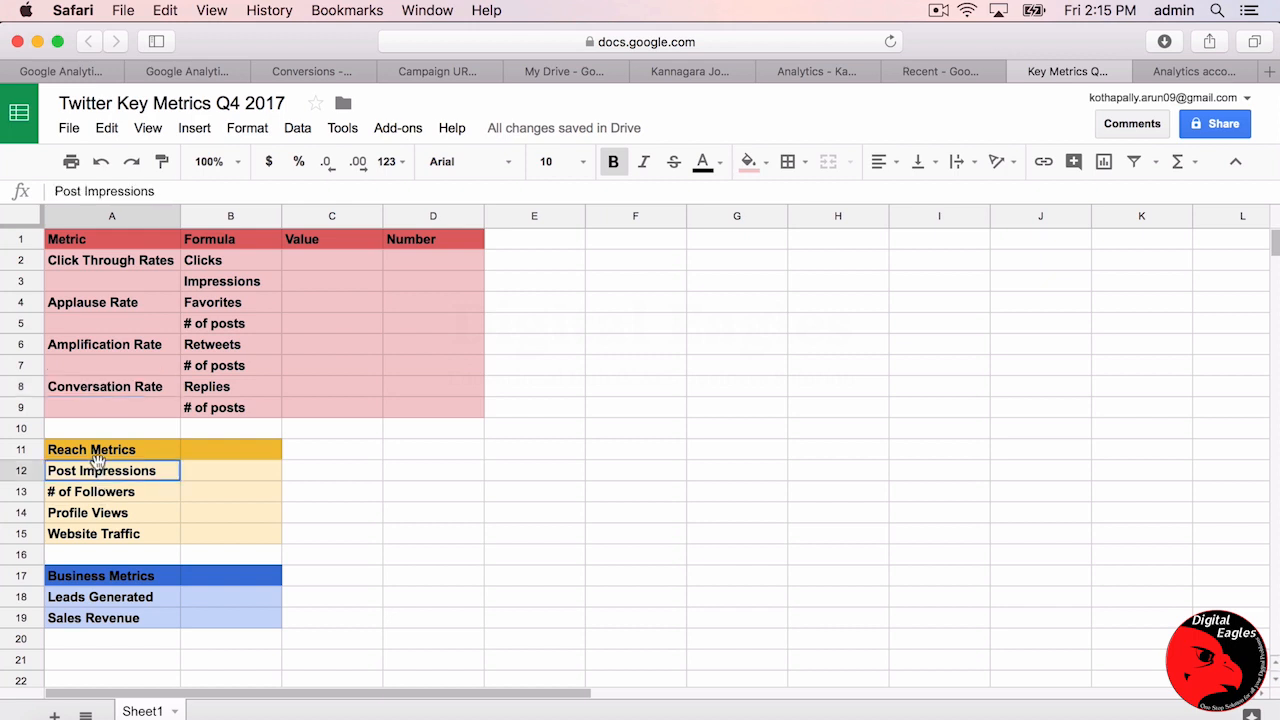
{"action": "left_click", "coordinate": [101, 493]}
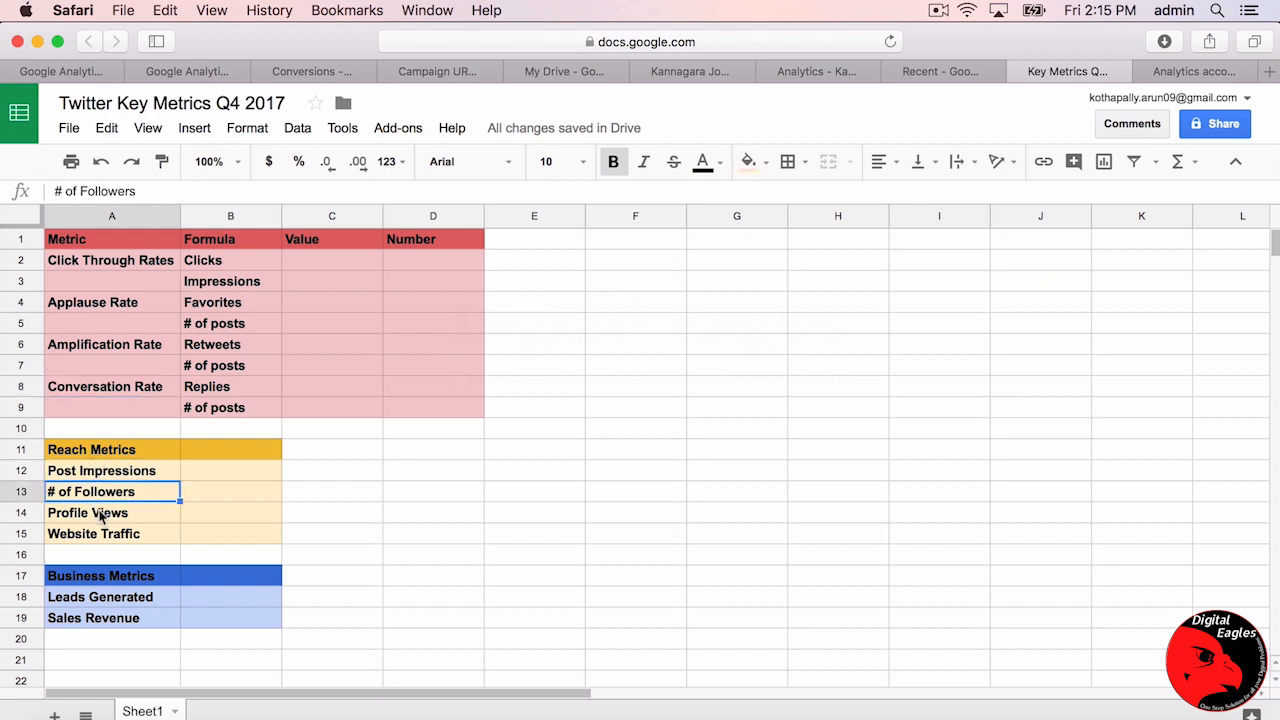
{"action": "left_click", "coordinate": [103, 514]}
{"action": "left_click", "coordinate": [103, 536]}
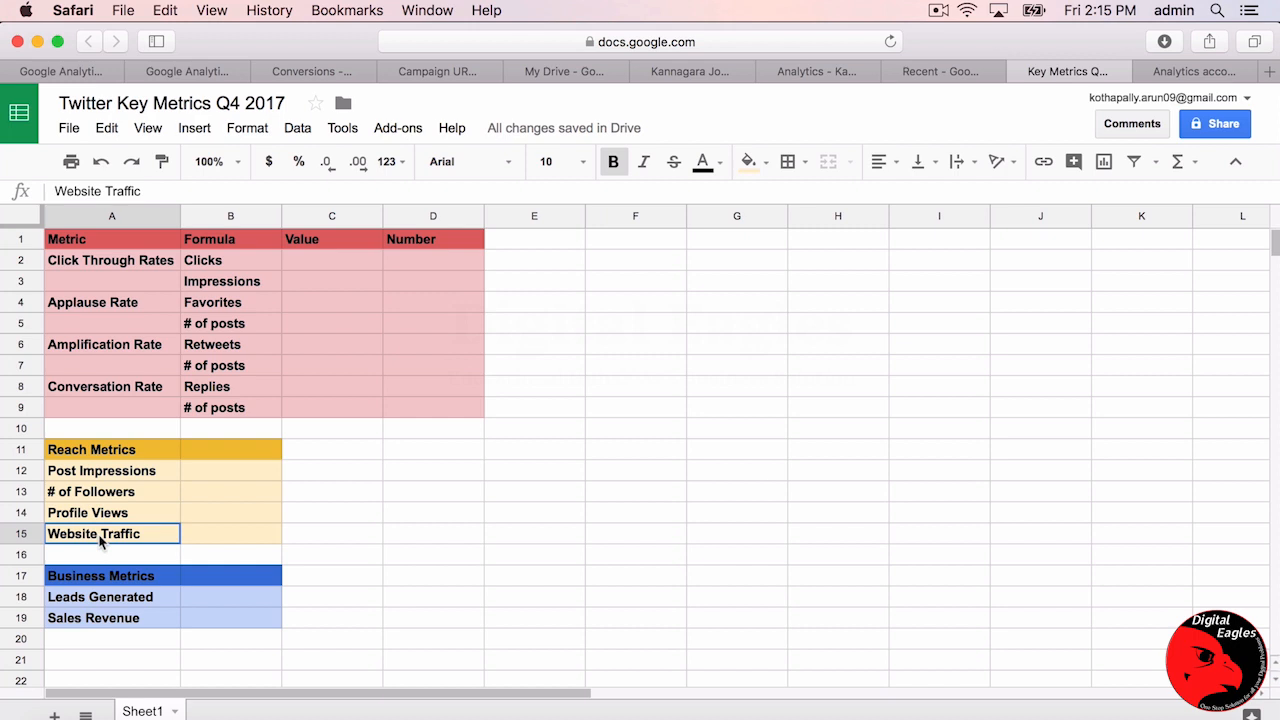
{"action": "left_click", "coordinate": [101, 599]}
{"action": "left_click", "coordinate": [92, 639]}
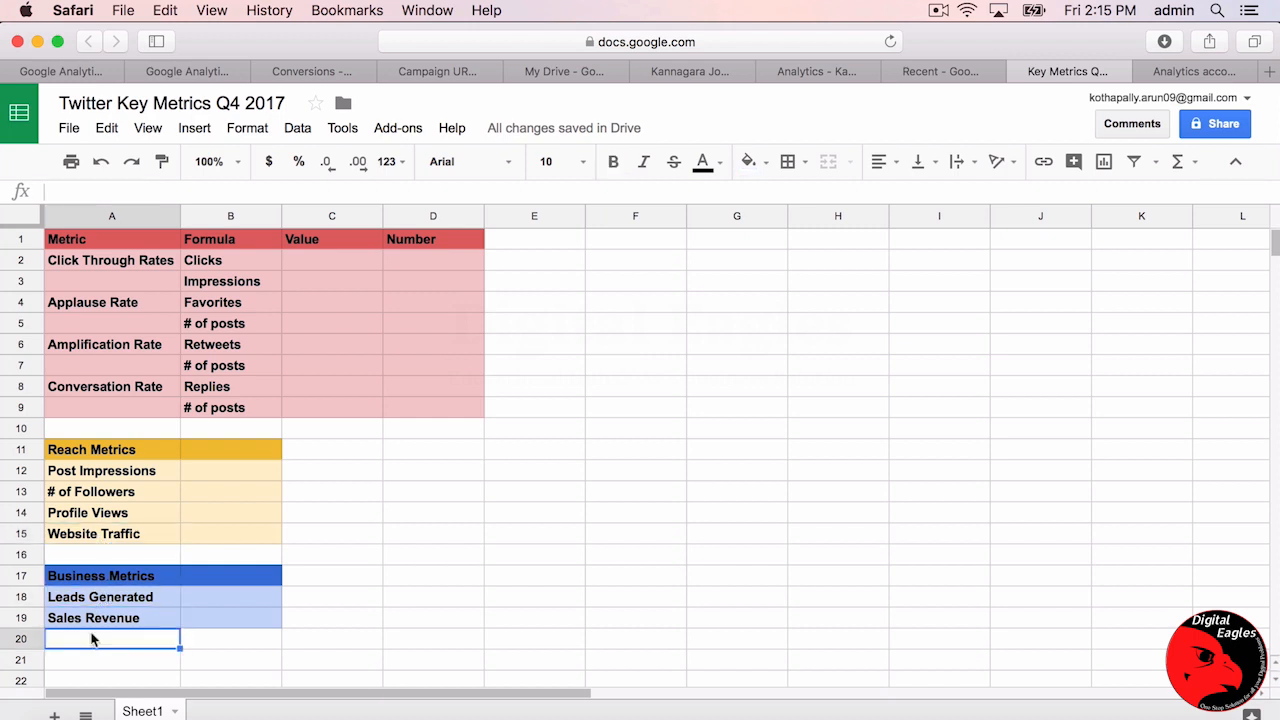
Examine the Click Through Rates metric with its Clicks and Impressions rows, and the Applause Rate metric.
{"action": "left_click", "coordinate": [168, 261]}
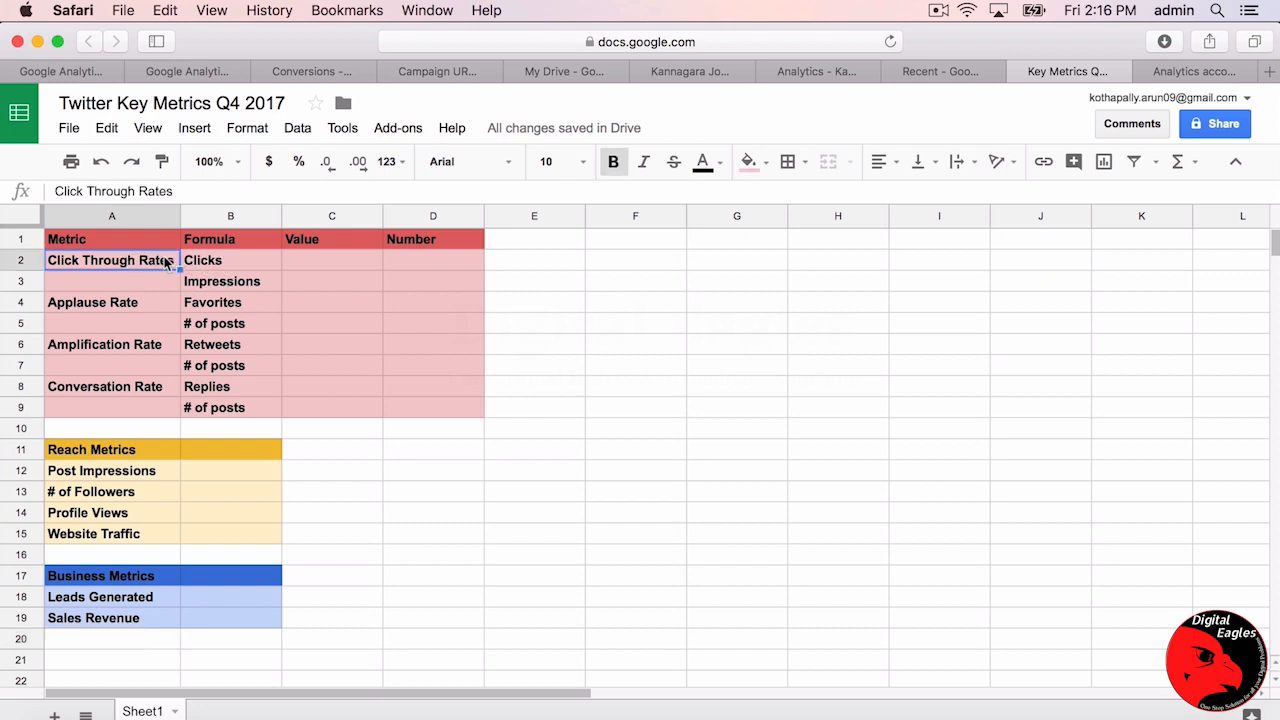
{"action": "left_click", "coordinate": [231, 260]}
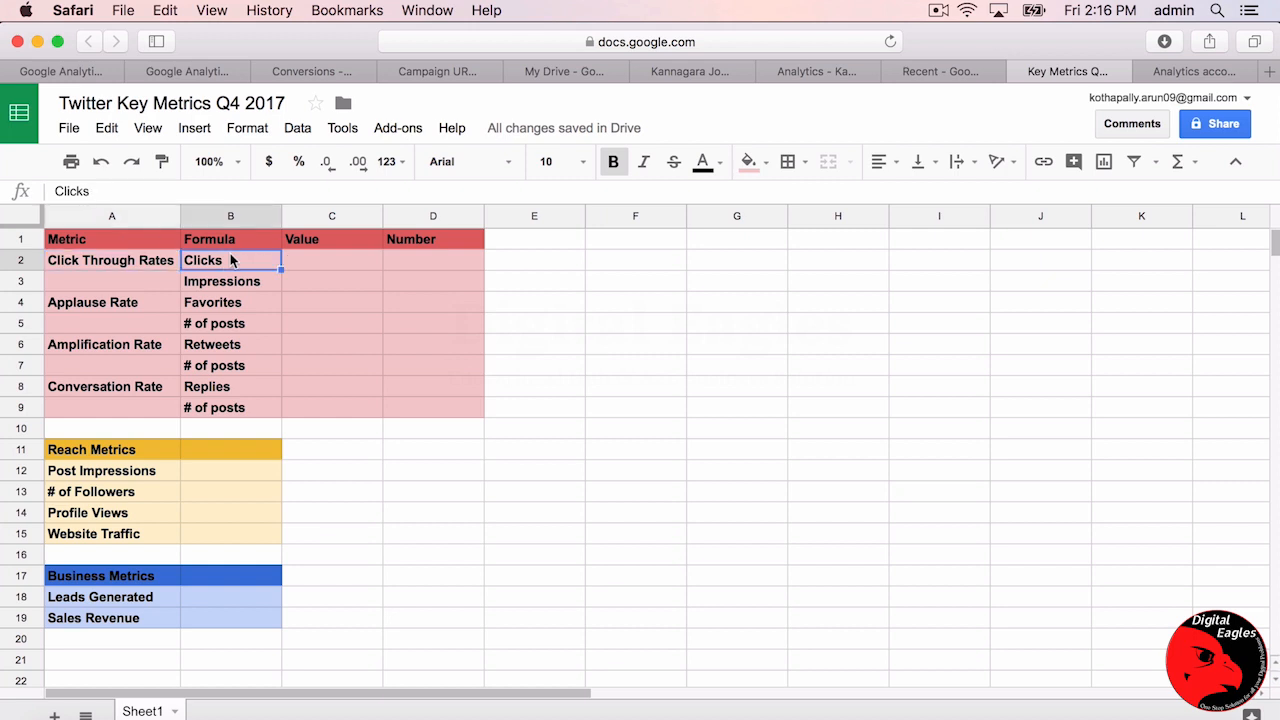
{"action": "left_click", "coordinate": [231, 281]}
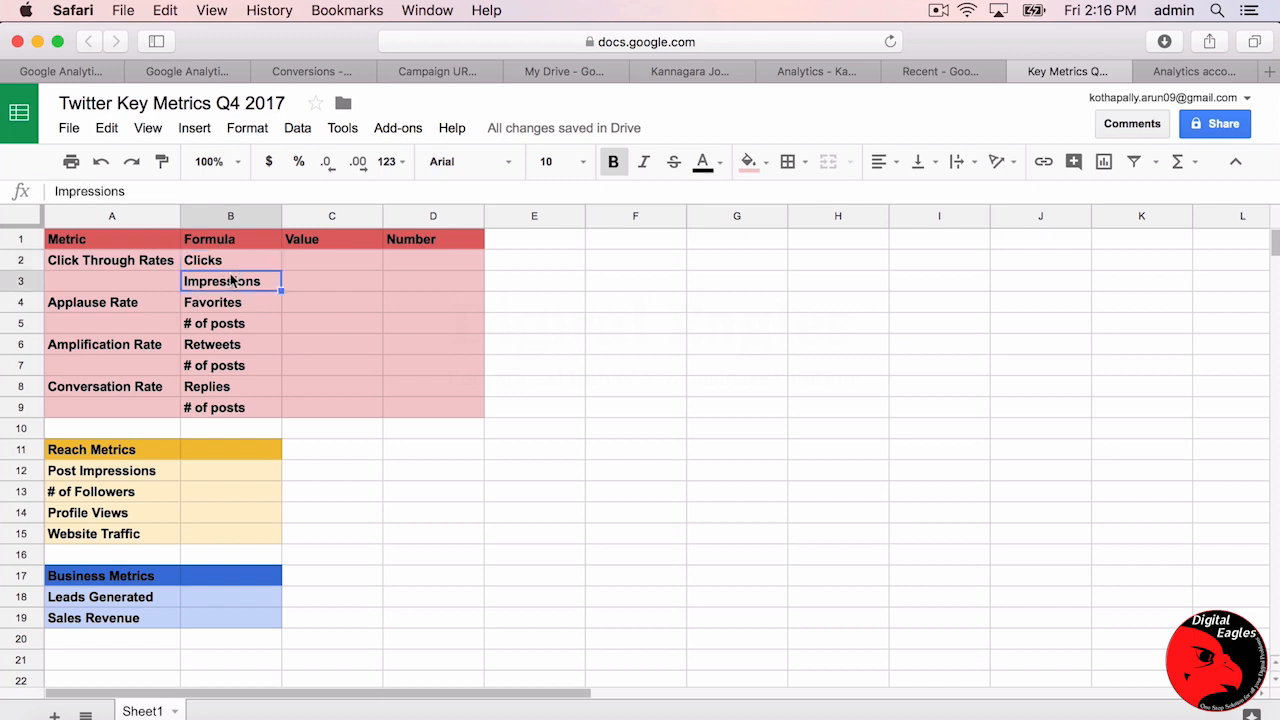
{"action": "left_click", "coordinate": [134, 302]}
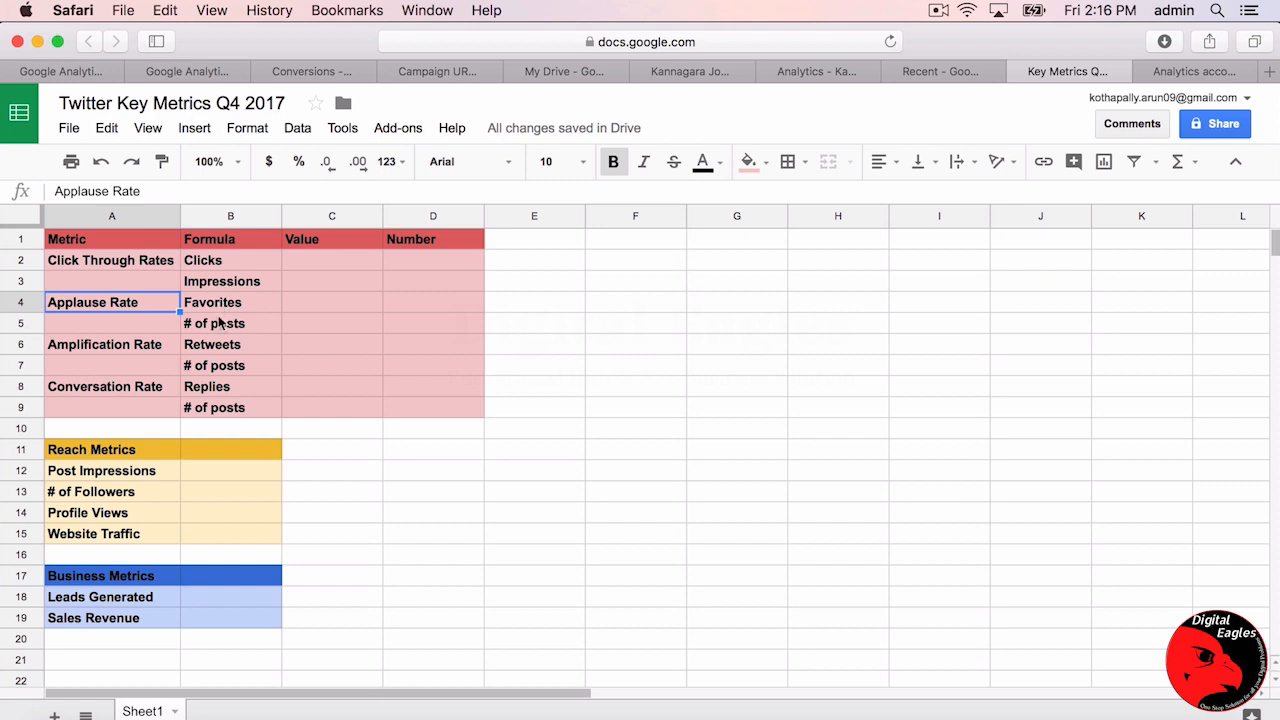
Change the Applause Rate's post-count label in B5 to "# of tweets".
{"action": "left_click", "coordinate": [215, 322]}
{"action": "double_click", "coordinate": [213, 321]}
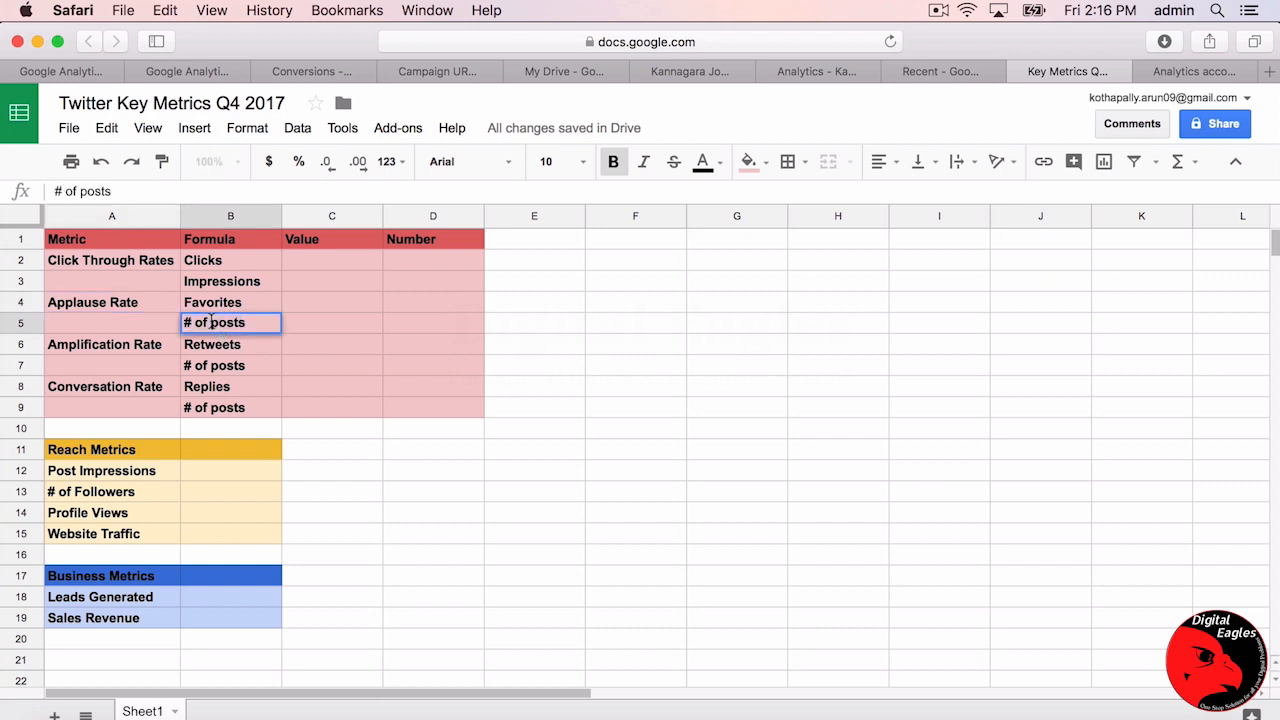
{"action": "type", "text": "tweets"}
{"action": "key", "text": "Return"}
Change the post-count labels of Amplification Rate in B7 and Conversation Rate in B9 to "# of Tweets".
{"action": "left_click", "coordinate": [214, 374]}
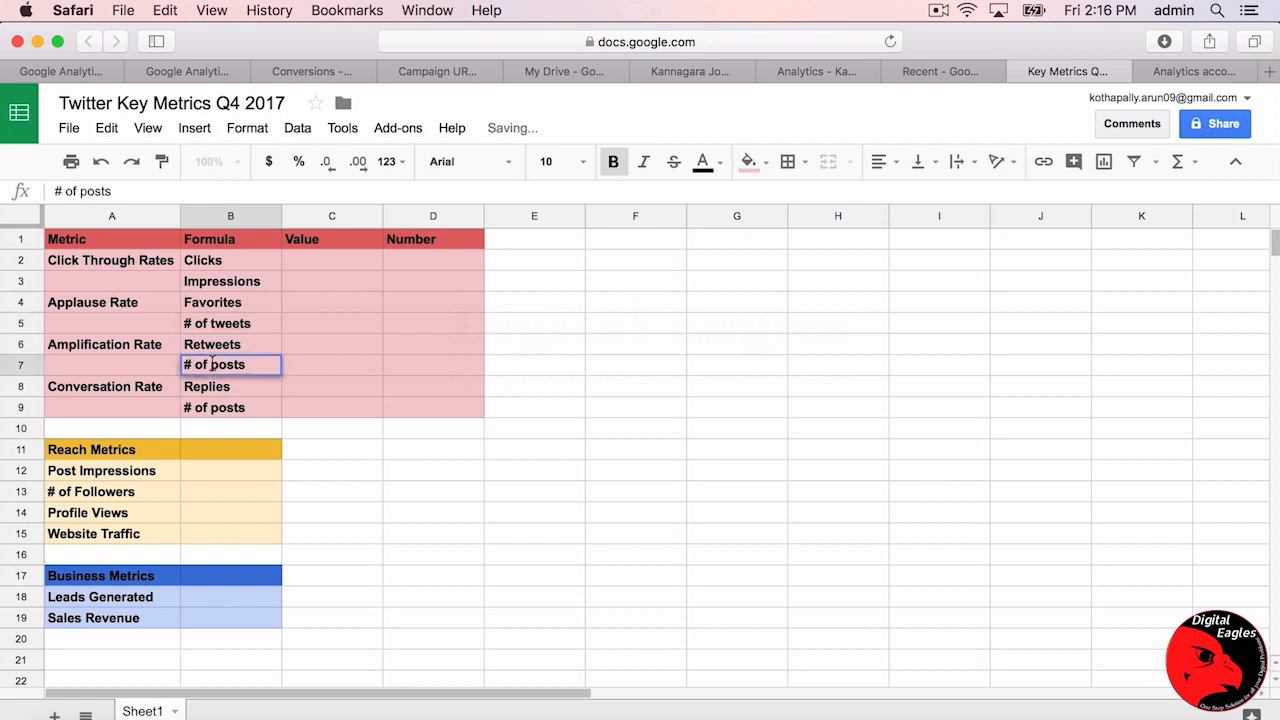
{"action": "double_click", "coordinate": [214, 364]}
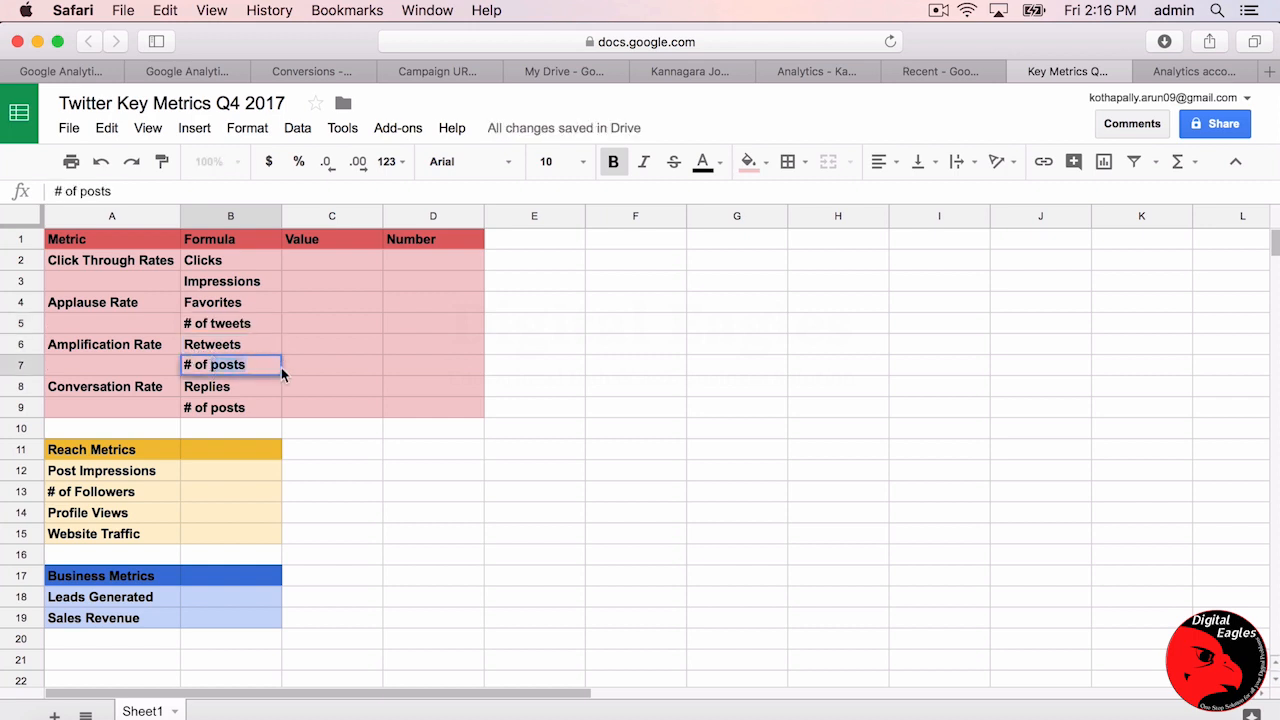
{"action": "type", "text": "Tweets"}
{"action": "key", "text": "Return"}
{"action": "left_click", "coordinate": [212, 407]}
{"action": "double_click", "coordinate": [212, 407]}
{"action": "type", "text": "T"}
{"action": "key", "text": "Return"}
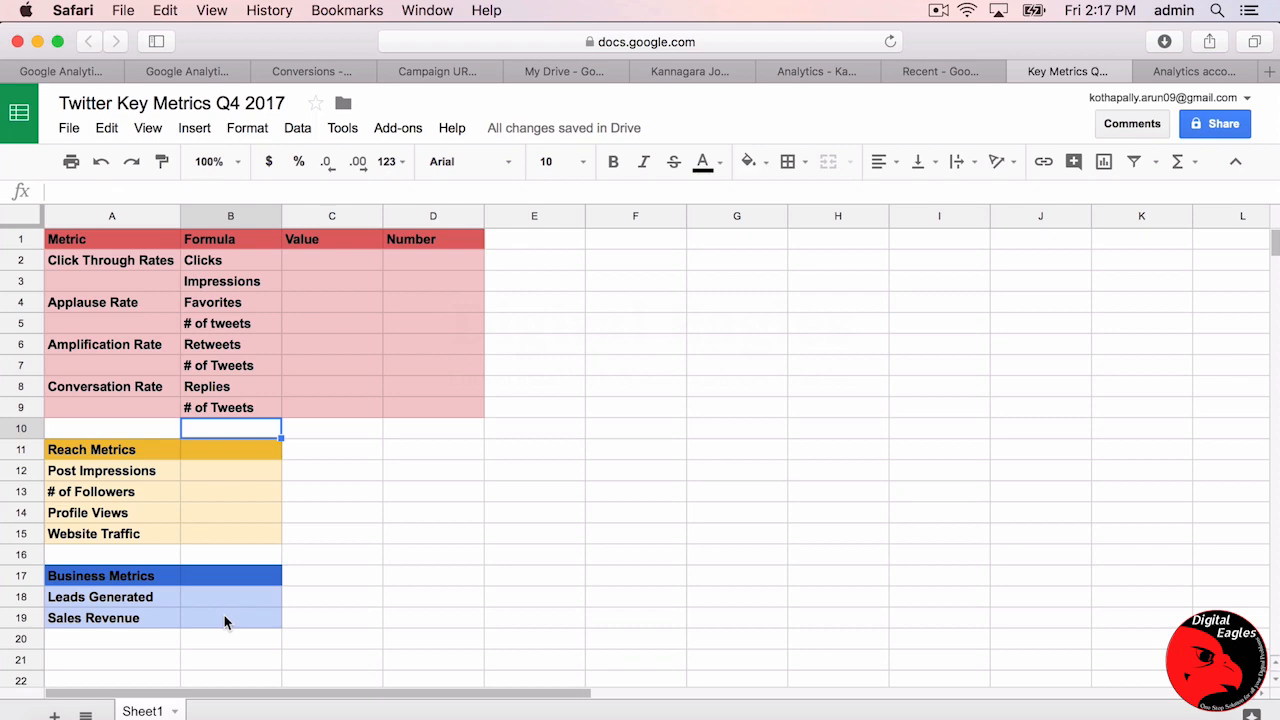
Compare the Twitter Analytics account home with the spreadsheet's Click Through Rates, Clicks and Impressions entries.
{"action": "left_click", "coordinate": [1172, 72]}
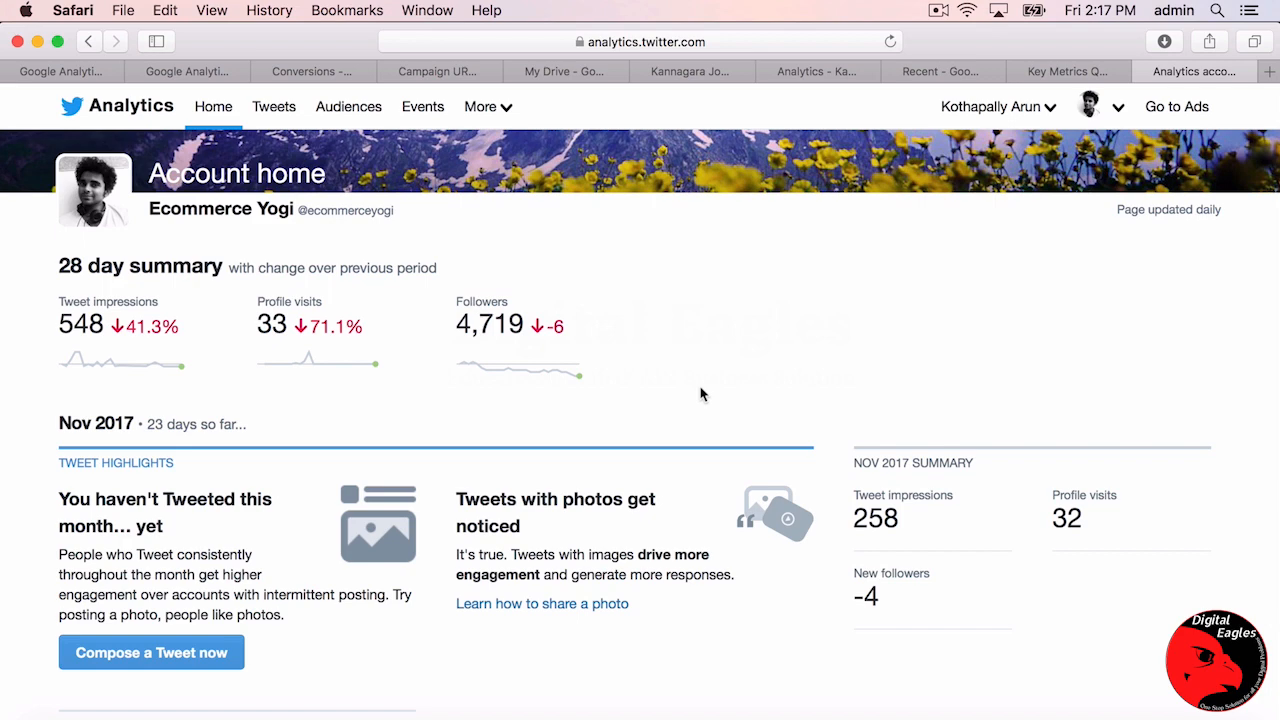
{"action": "scroll", "coordinate": [700, 394], "scroll_direction": "down", "scroll_amount": 10}
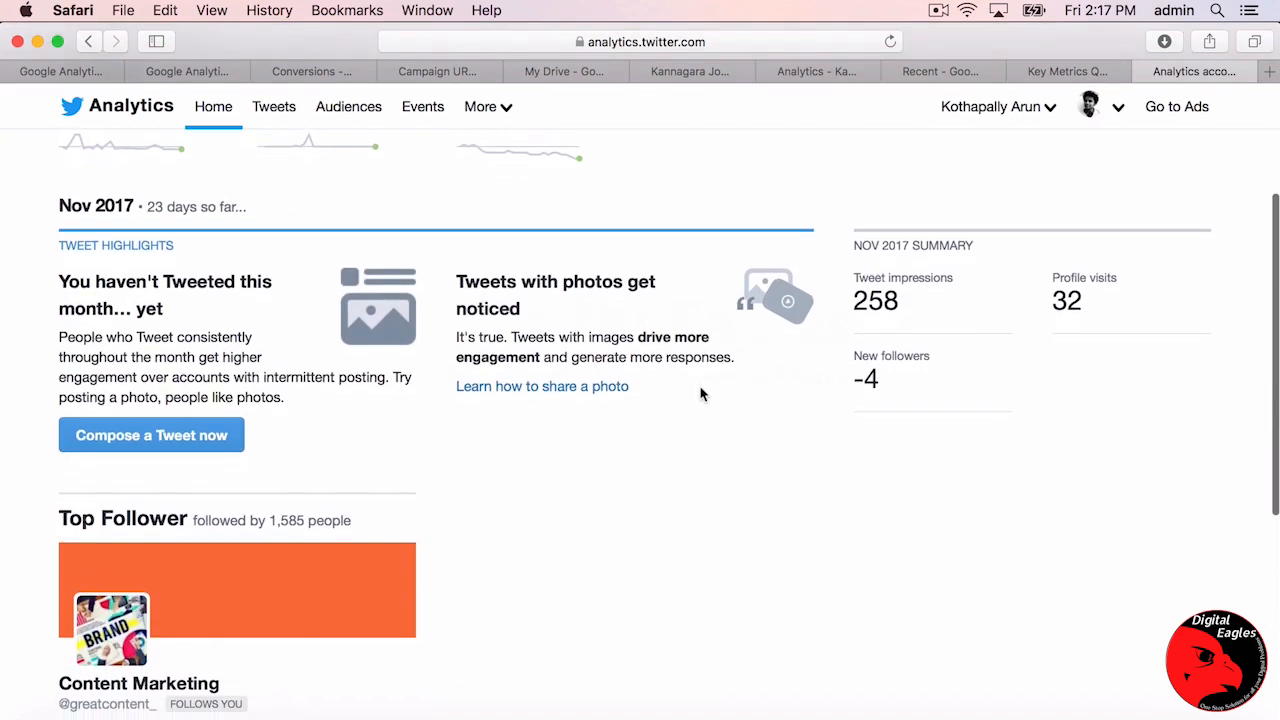
{"action": "left_click", "coordinate": [1070, 71]}
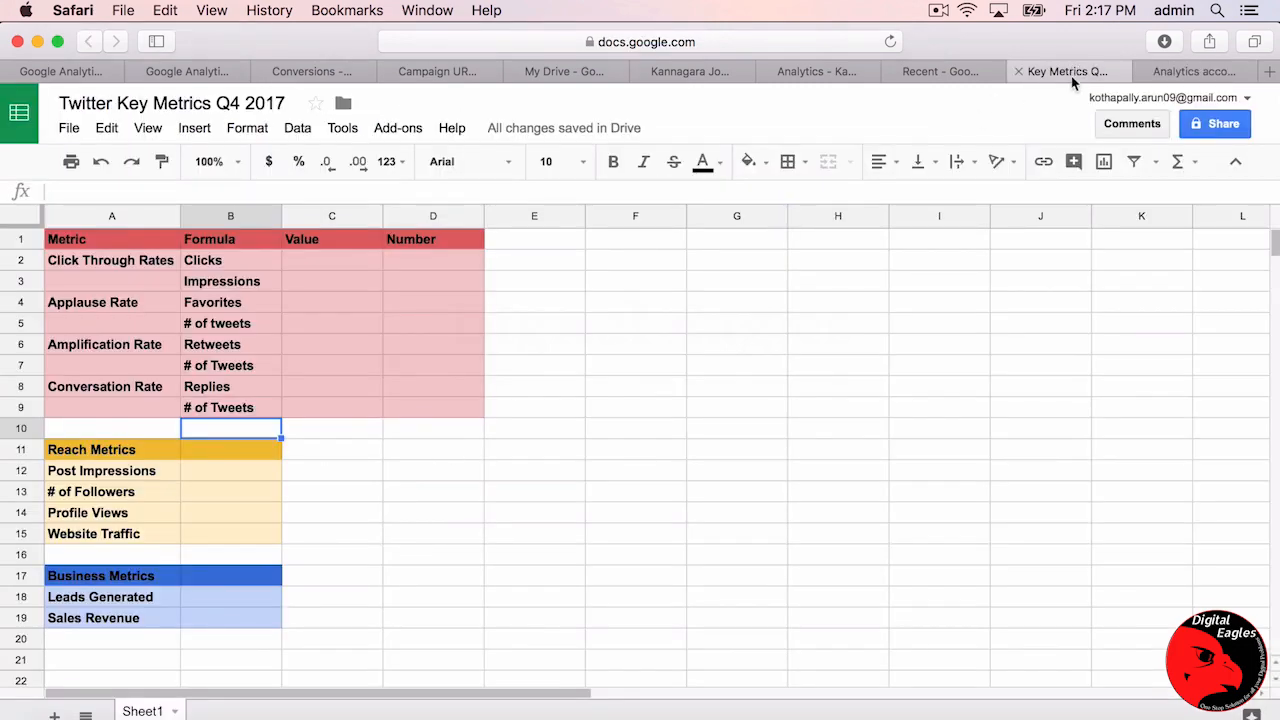
{"action": "left_click", "coordinate": [1236, 70]}
{"action": "left_click", "coordinate": [1060, 72]}
{"action": "left_click", "coordinate": [149, 262]}
{"action": "left_click", "coordinate": [243, 262]}
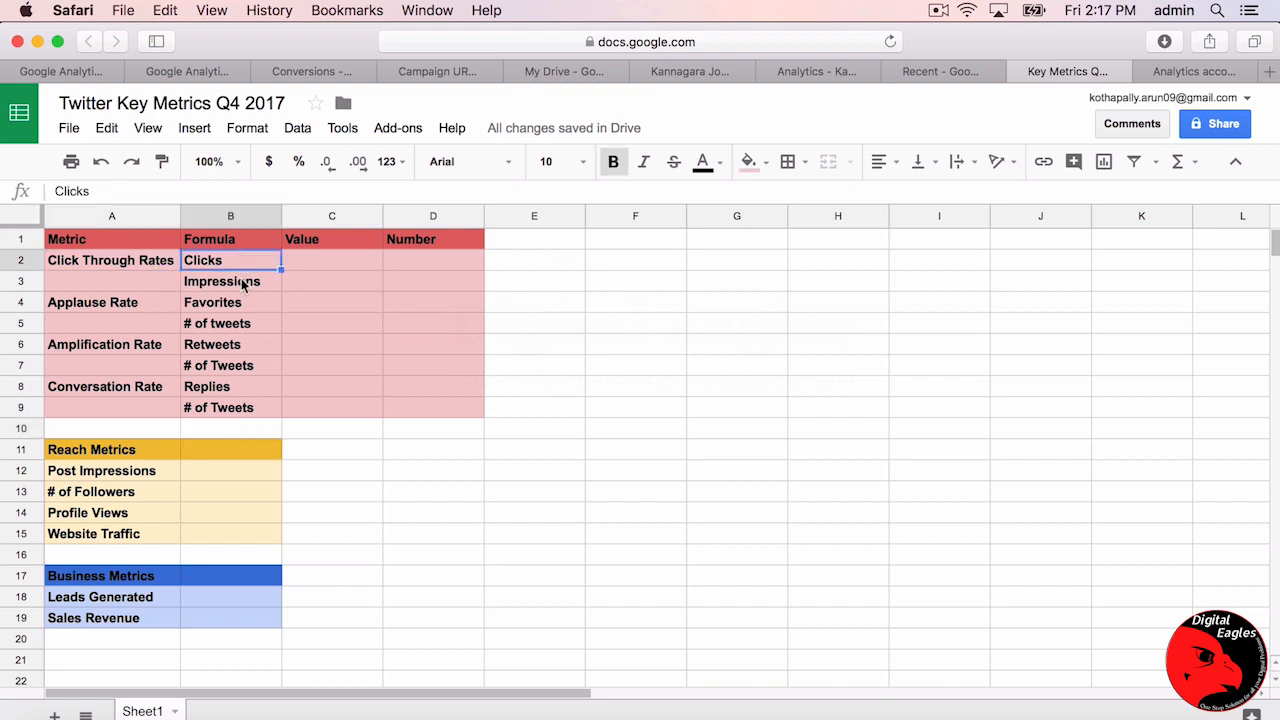
{"action": "left_click", "coordinate": [243, 283]}
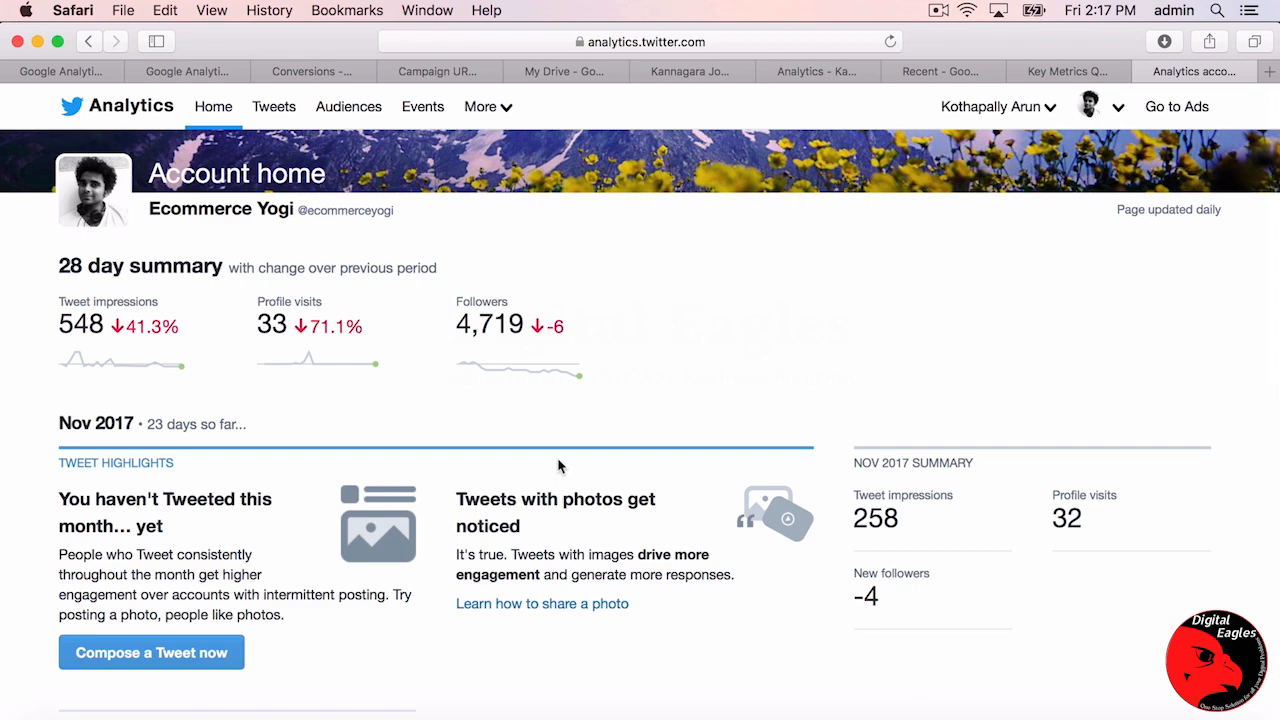
Open the Tweet activity page in Twitter Analytics and set its date range to January 1 – March 31, 2017.
{"action": "left_click", "coordinate": [280, 110]}
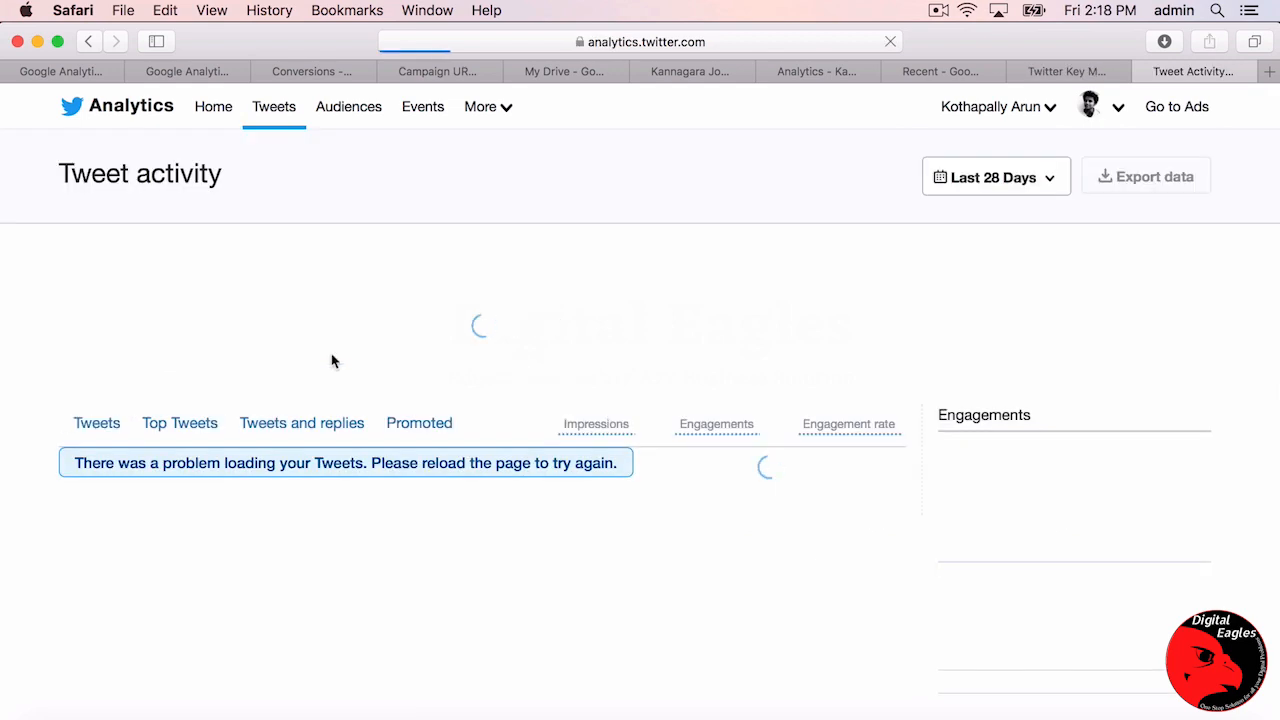
{"action": "left_click", "coordinate": [1004, 188]}
{"action": "left_click", "coordinate": [407, 285]}
{"action": "left_click", "coordinate": [407, 285]}
{"action": "left_click", "coordinate": [407, 285]}
{"action": "left_click", "coordinate": [408, 286]}
{"action": "left_click", "coordinate": [408, 286]}
{"action": "left_click", "coordinate": [408, 286]}
{"action": "left_click", "coordinate": [408, 286]}
{"action": "left_click", "coordinate": [408, 286]}
{"action": "left_click", "coordinate": [408, 286]}
{"action": "left_click", "coordinate": [410, 354]}
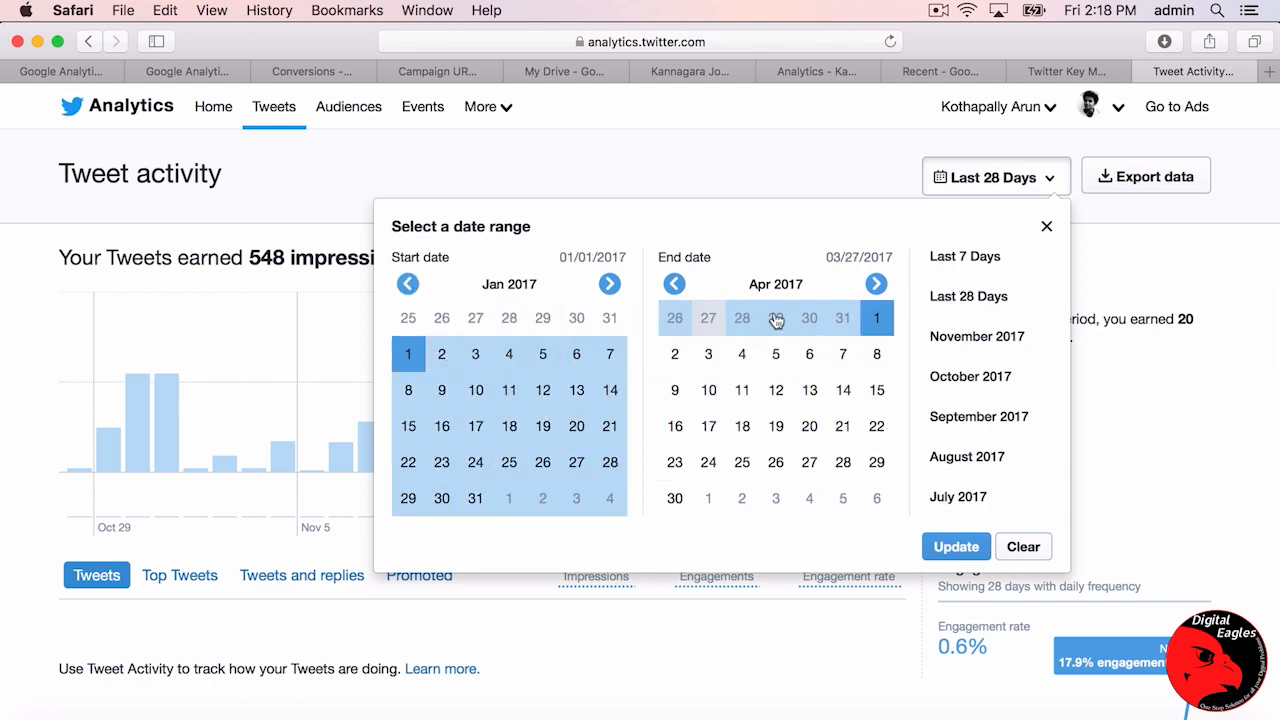
{"action": "left_click", "coordinate": [843, 318]}
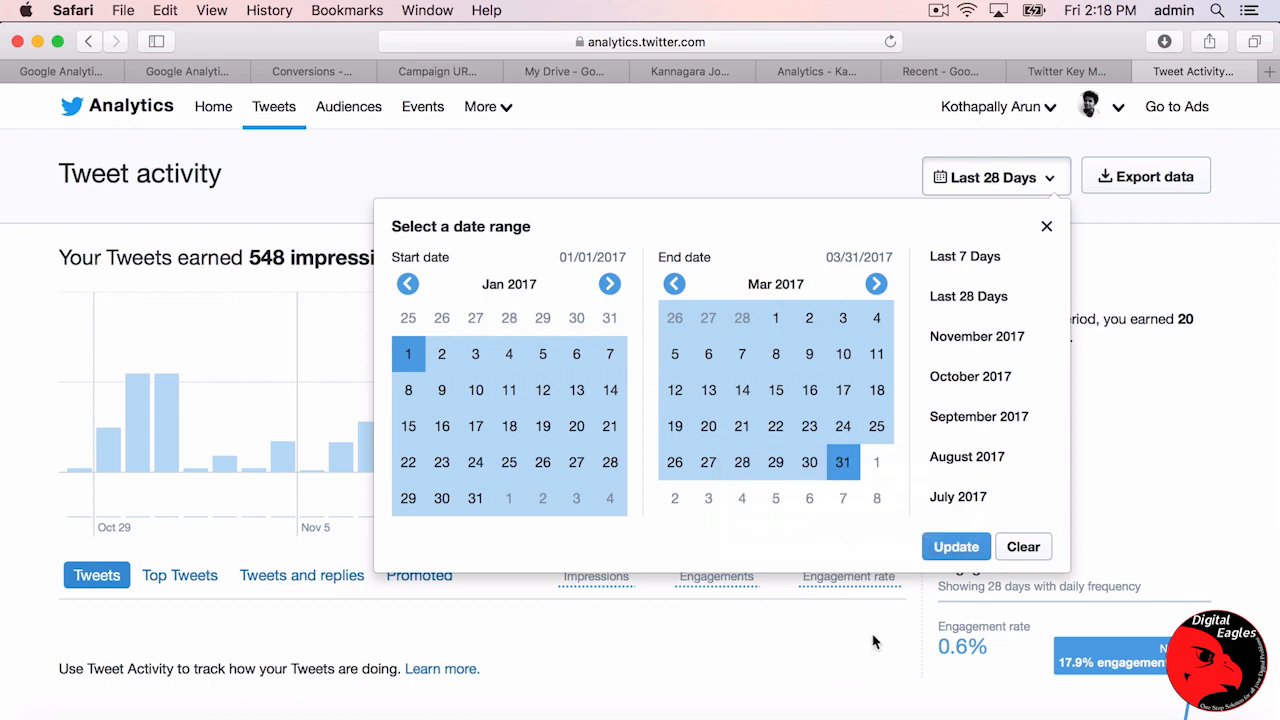
{"action": "left_click", "coordinate": [956, 548]}
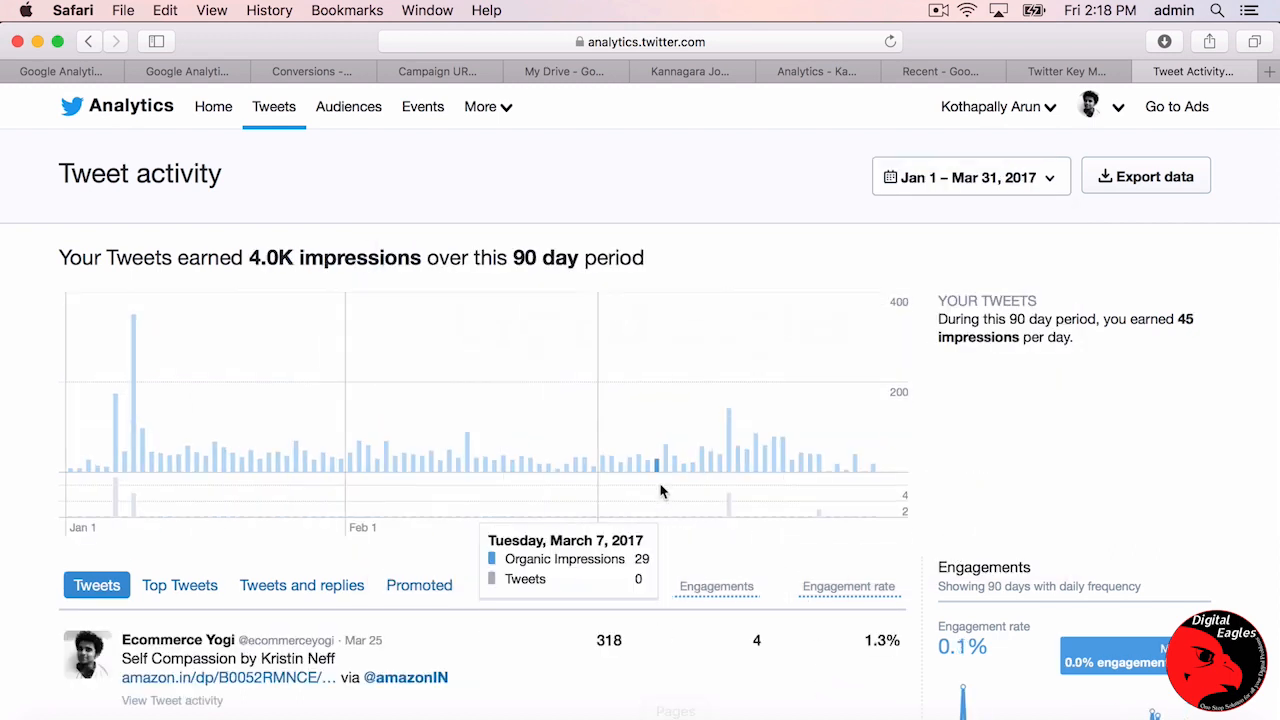
{"action": "scroll", "coordinate": [924, 561], "scroll_direction": "up", "scroll_amount": 1}
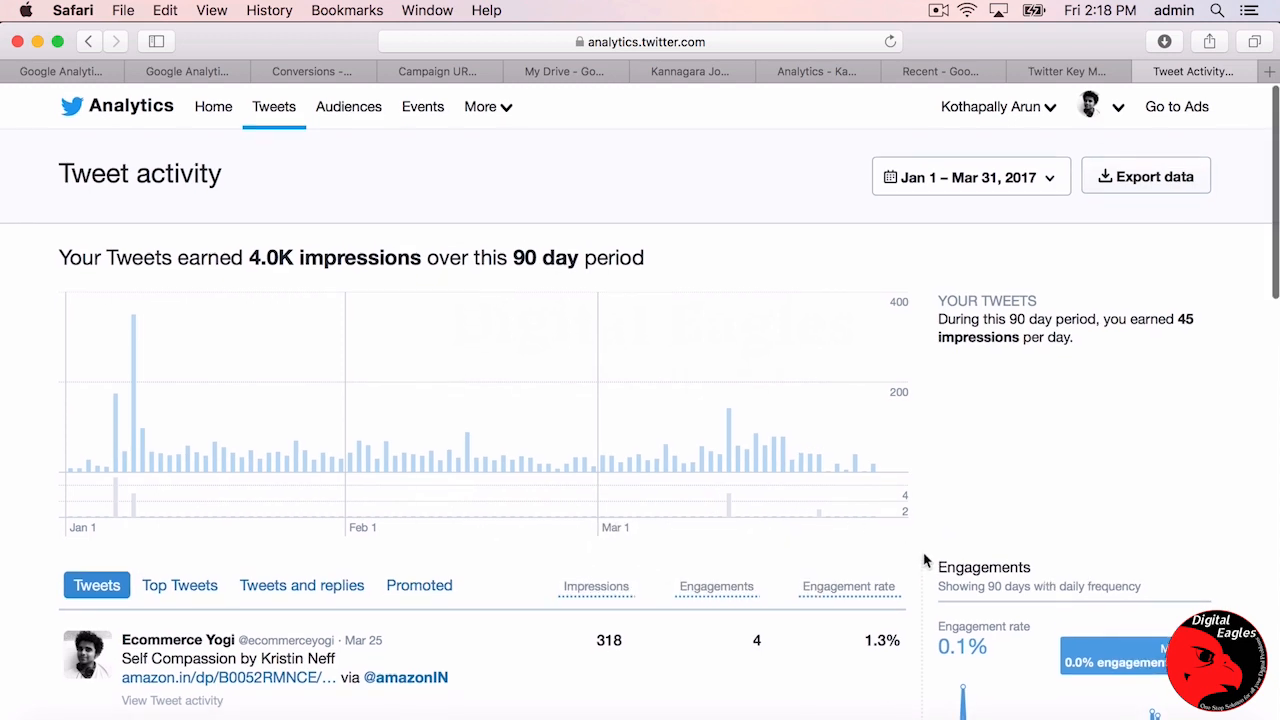
Look up the quarter's link clicks in Twitter Analytics and enter 2 as the Clicks value in C2 of the spreadsheet.
{"action": "scroll", "coordinate": [924, 561], "scroll_direction": "down", "scroll_amount": 2}
{"action": "scroll", "coordinate": [924, 561], "scroll_direction": "up", "scroll_amount": 2}
{"action": "scroll", "coordinate": [924, 561], "scroll_direction": "down", "scroll_amount": 5}
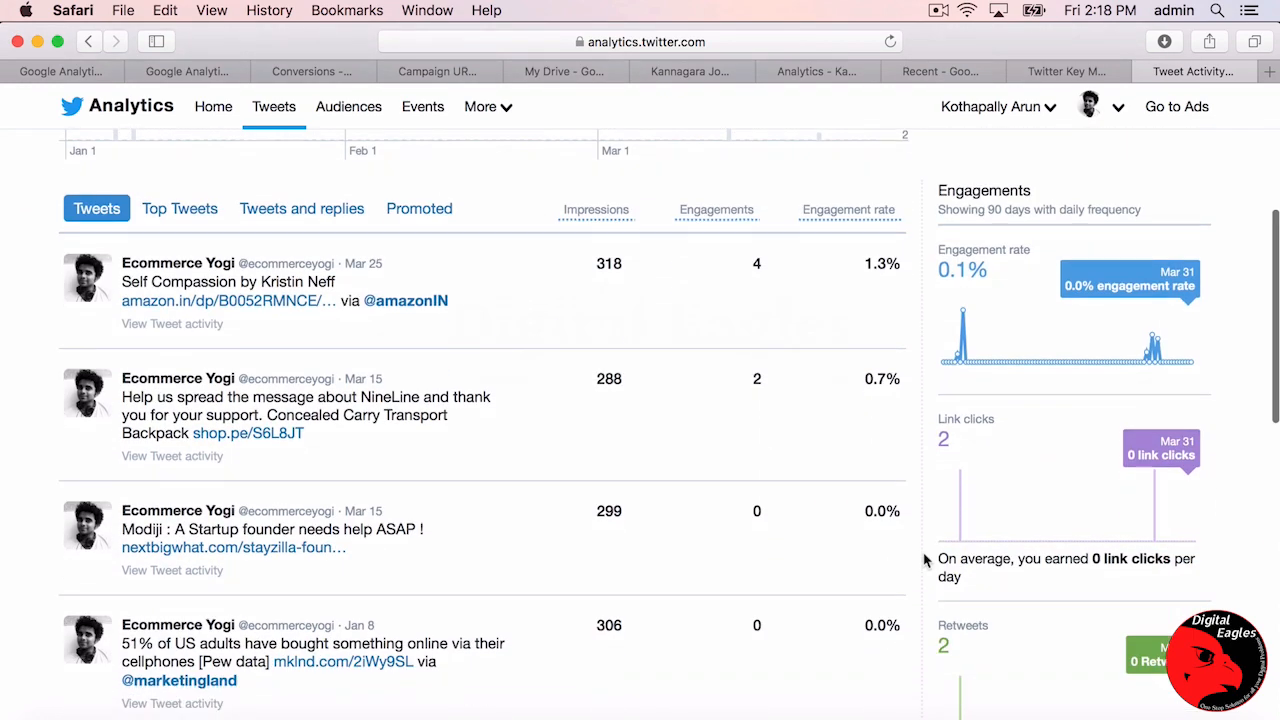
{"action": "mouse_move", "coordinate": [960, 508]}
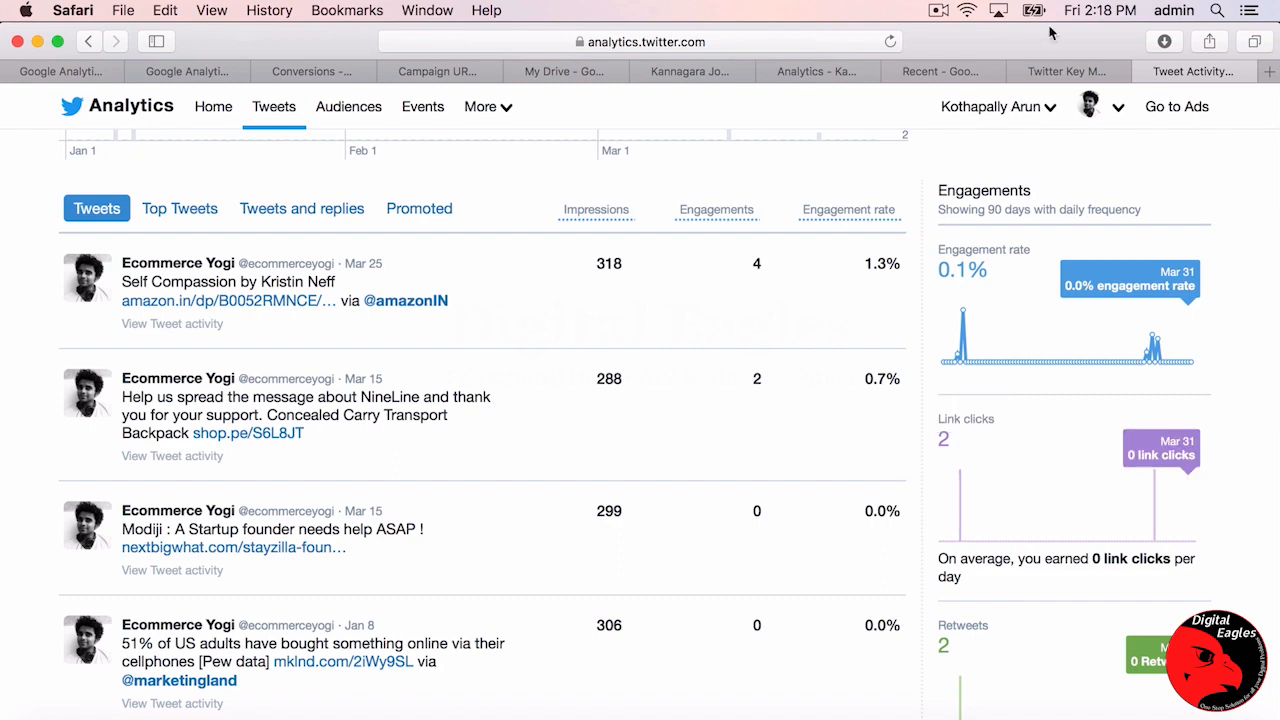
{"action": "left_click", "coordinate": [1068, 71]}
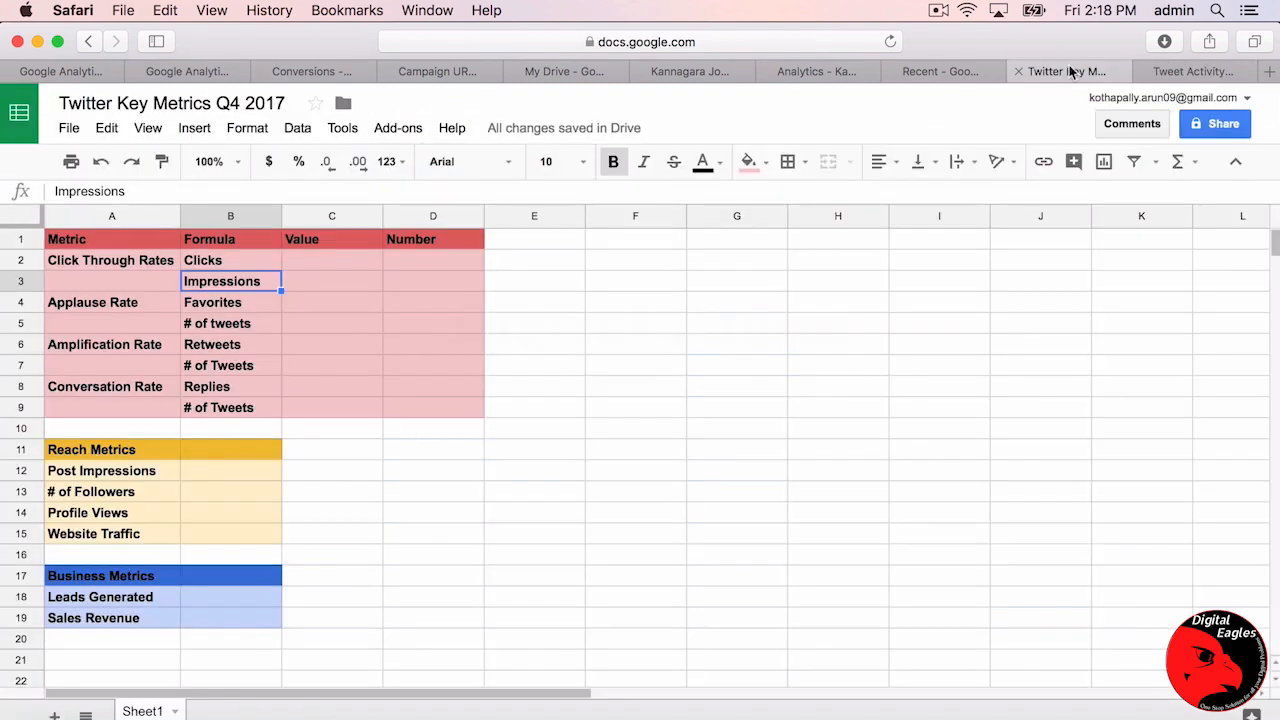
{"action": "left_click", "coordinate": [326, 262]}
{"action": "type", "text": "2"}
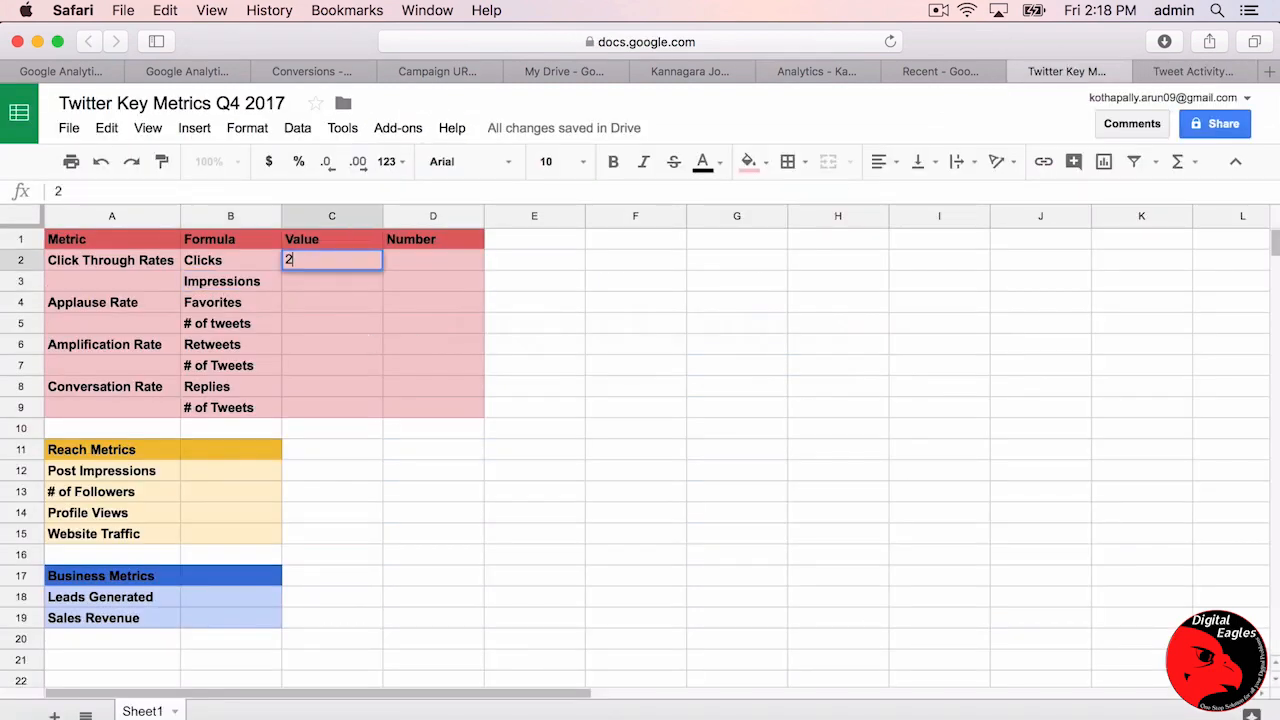
{"action": "key", "text": "Return"}
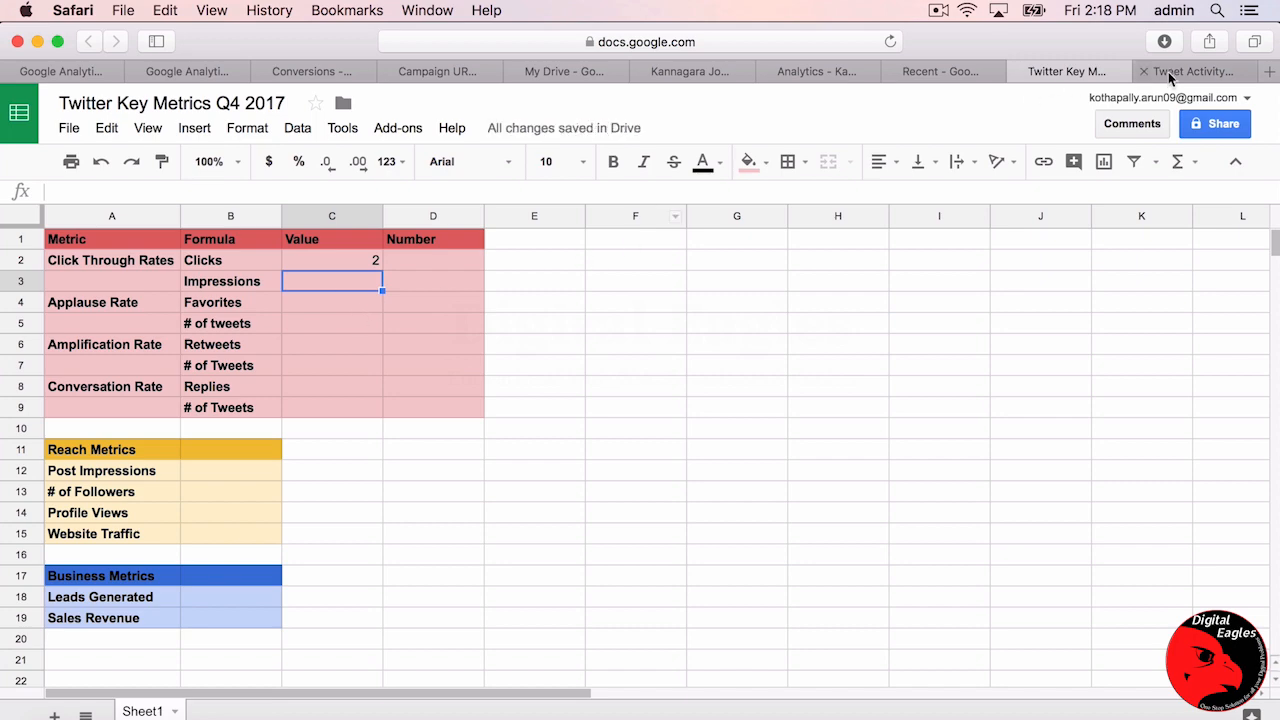
Check the quarter's total impressions in Twitter Analytics and enter 4000 as the Impressions value in C3.
{"action": "left_click", "coordinate": [1168, 72]}
{"action": "scroll", "coordinate": [818, 405], "scroll_direction": "up", "scroll_amount": 5}
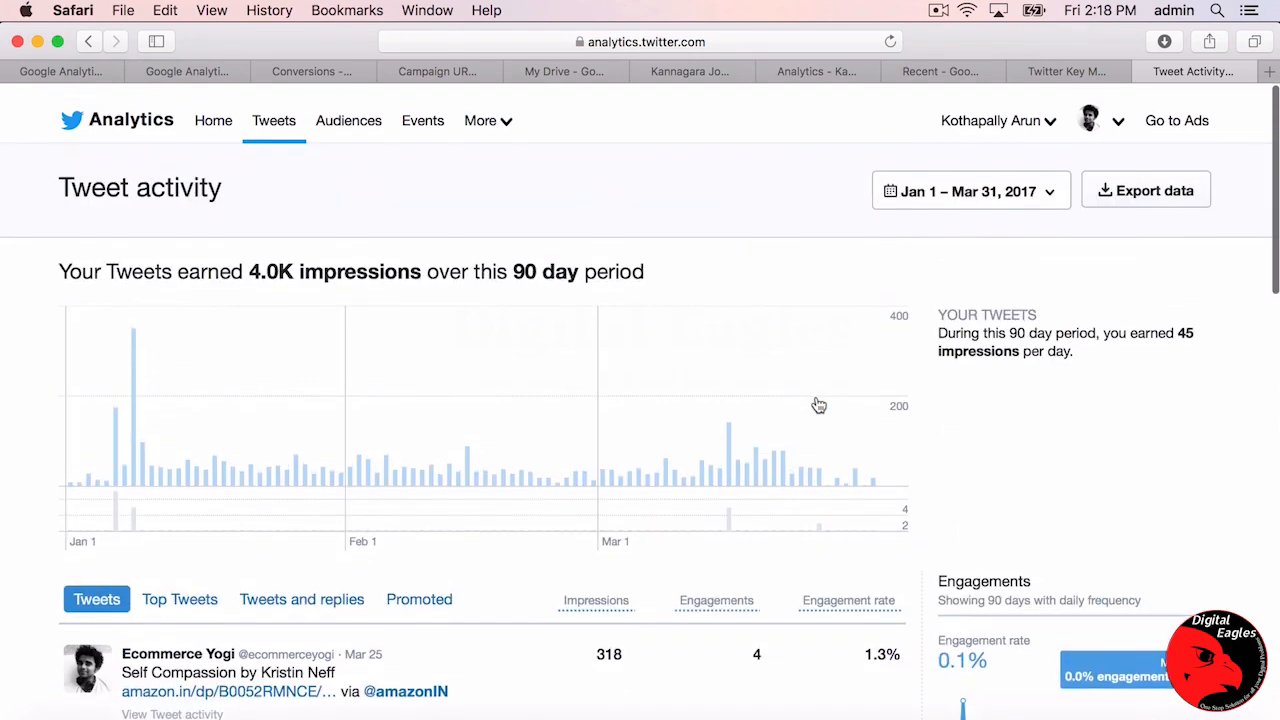
{"action": "left_click", "coordinate": [1079, 72]}
{"action": "type", "text": "4000"}
{"action": "key", "text": "Return"}
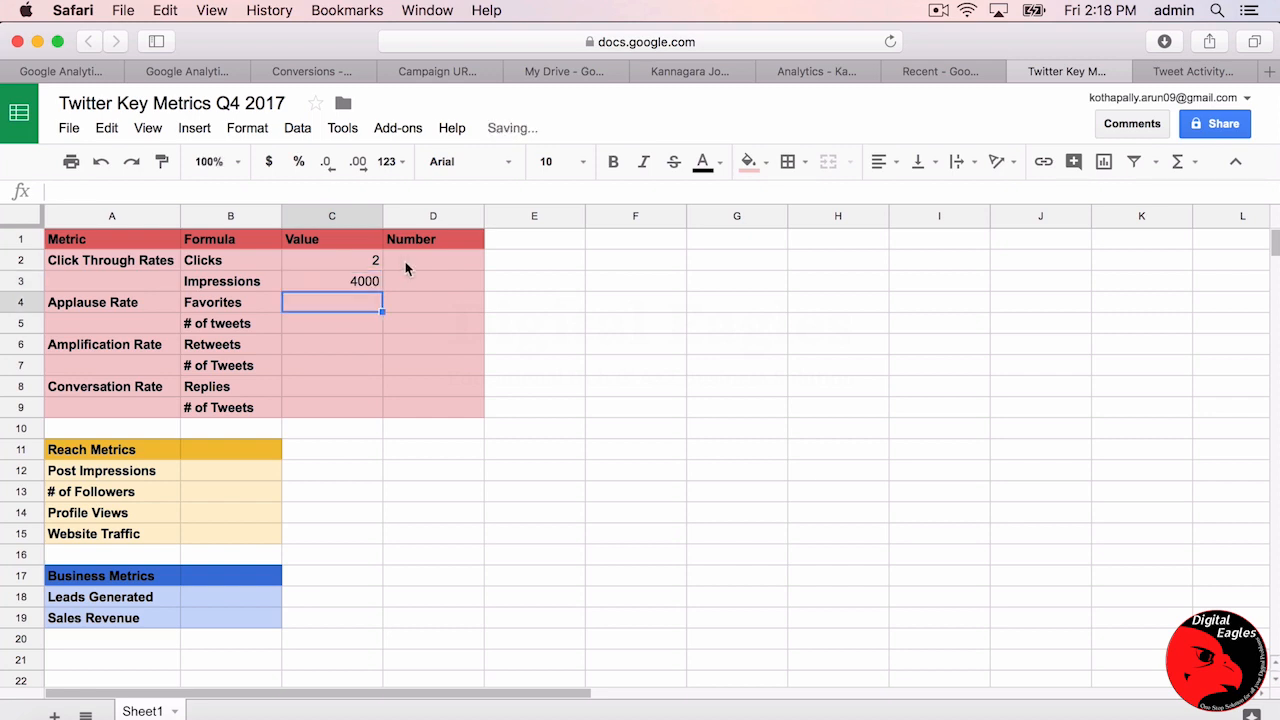
Merge D2:D3 and enter the click-through rate formula =C2/C3 in the merged cell.
{"action": "left_click_drag", "start_coordinate": [423, 262], "coordinate": [429, 280]}
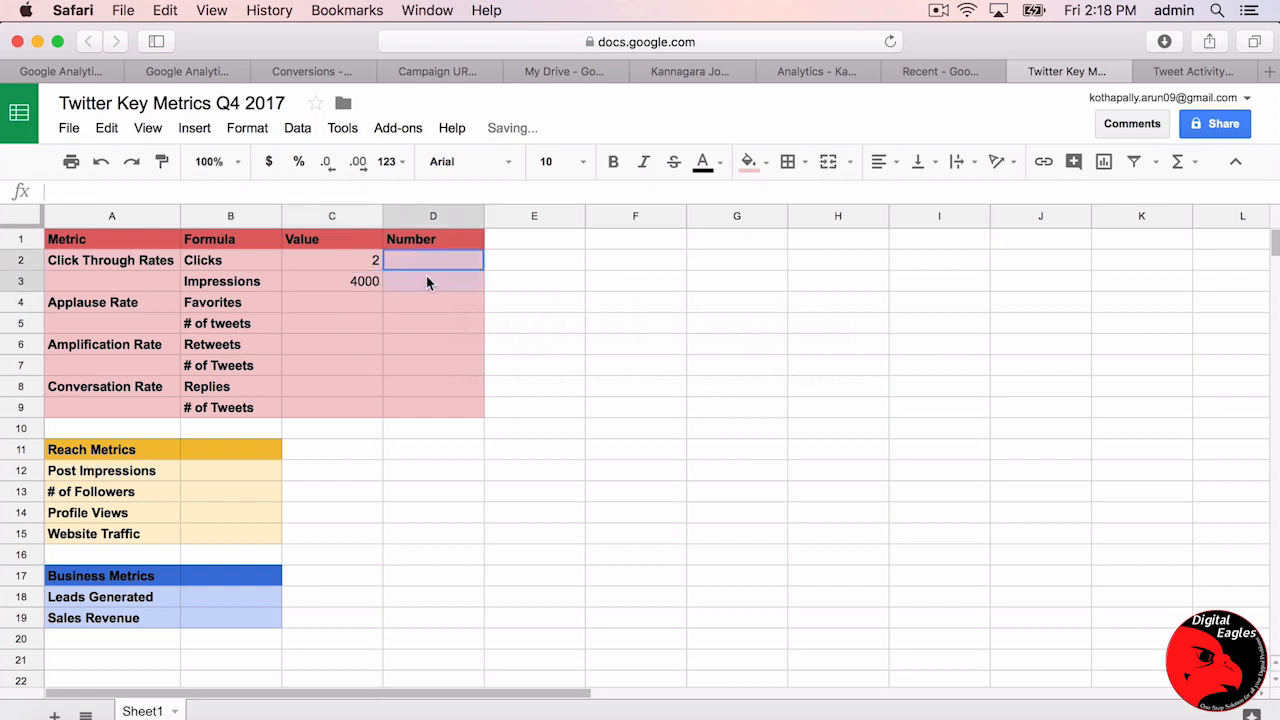
{"action": "left_click", "coordinate": [828, 161]}
{"action": "type", "text": "="}
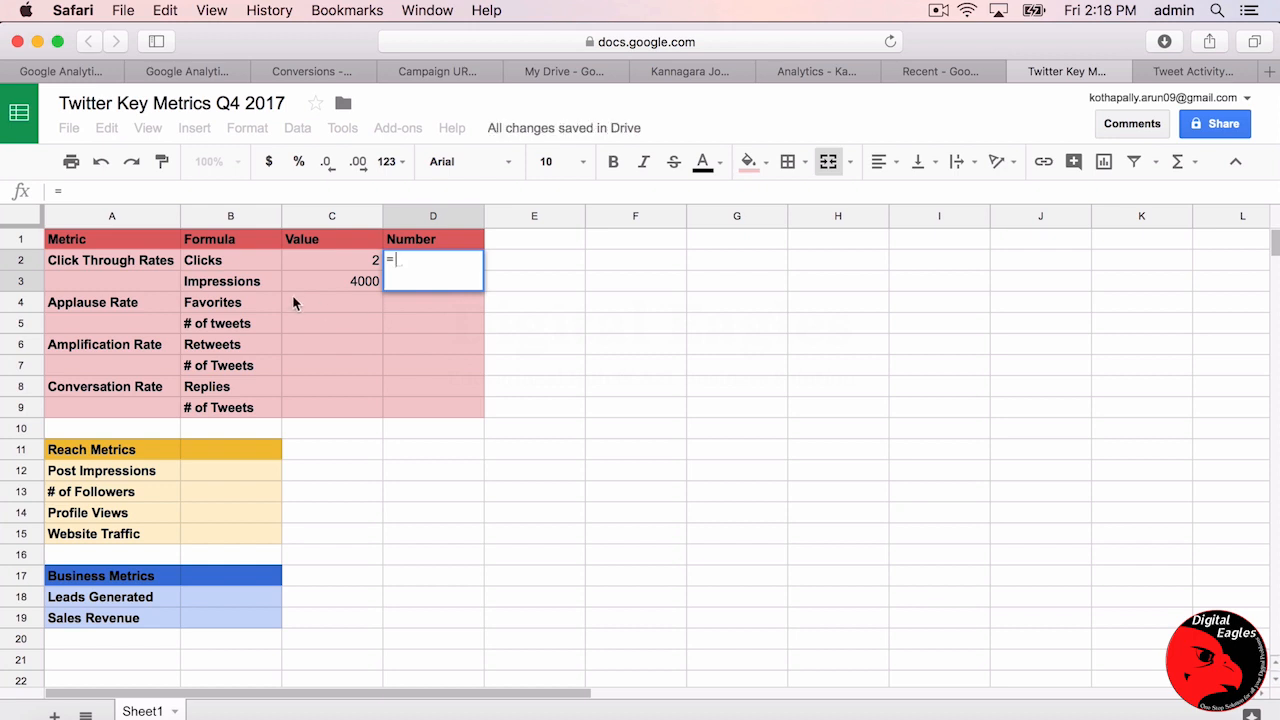
{"action": "left_click", "coordinate": [314, 259]}
{"action": "type", "text": "/"}
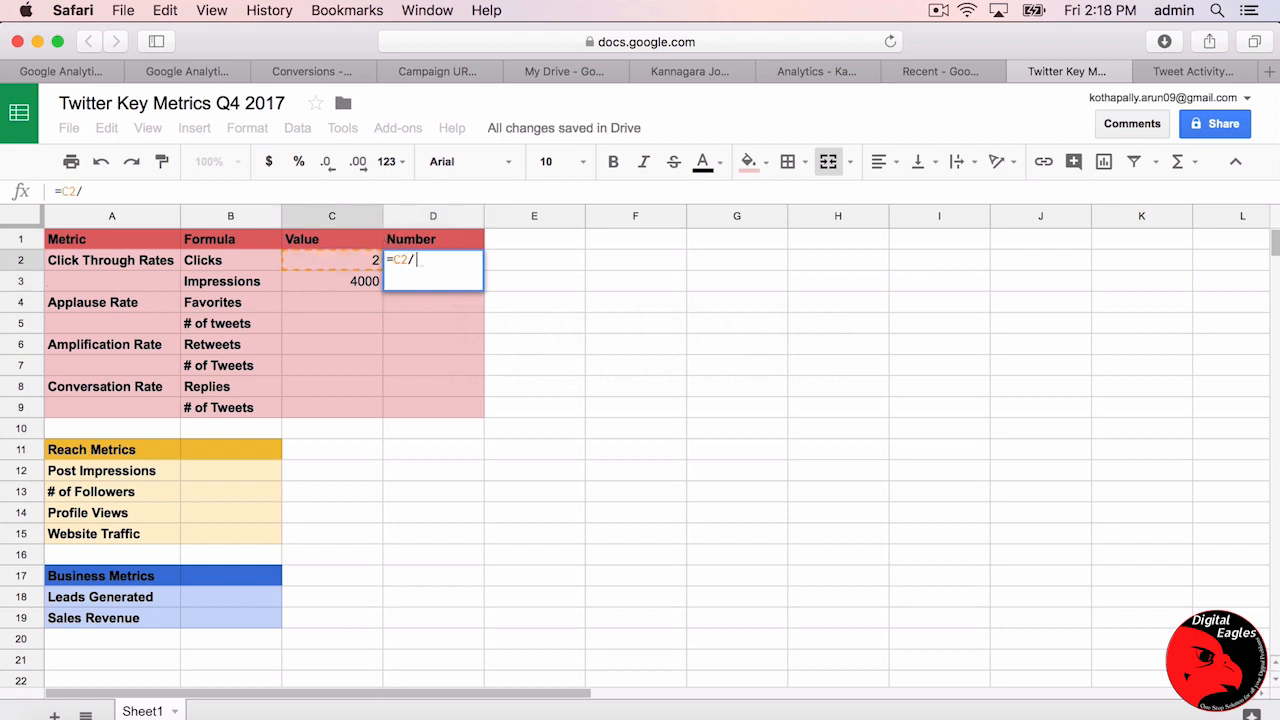
{"action": "left_click", "coordinate": [331, 277]}
{"action": "key", "text": "Return"}
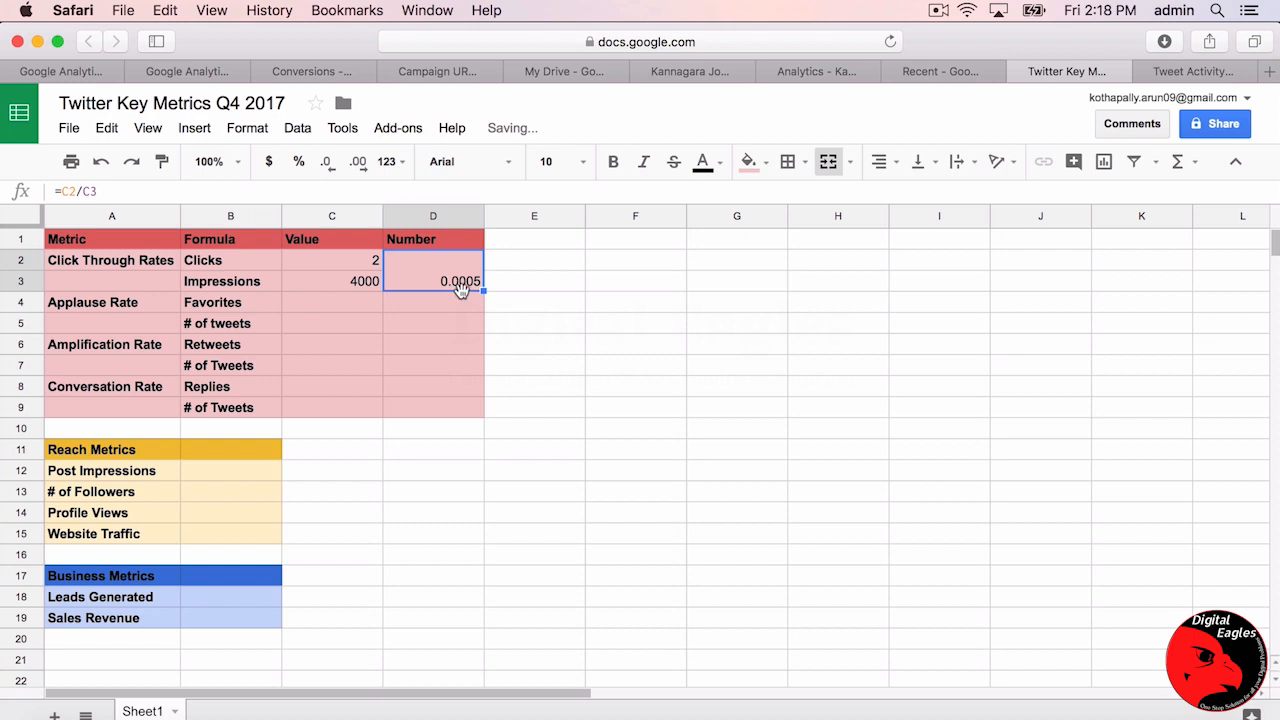
Change the click-through rate formula to =C2/C3% and rename the column D header to "Number %".
{"action": "double_click", "coordinate": [460, 280]}
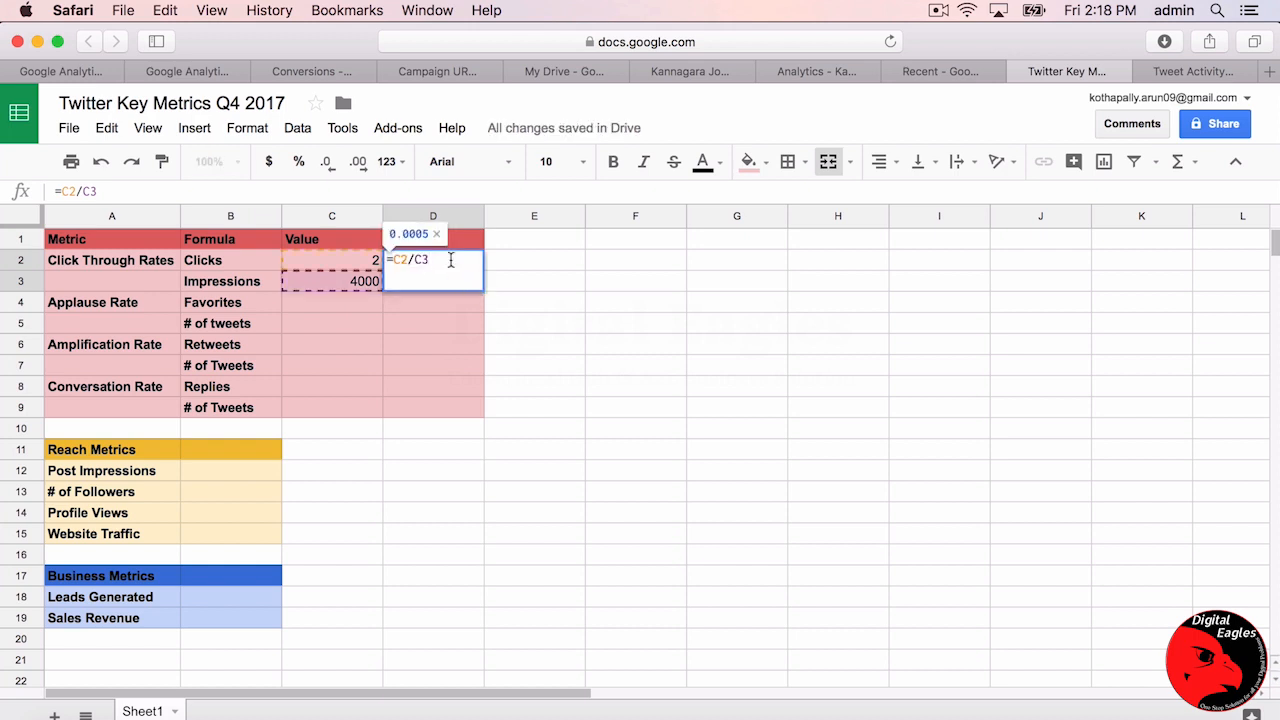
{"action": "type", "text": "%"}
{"action": "key", "text": "Return"}
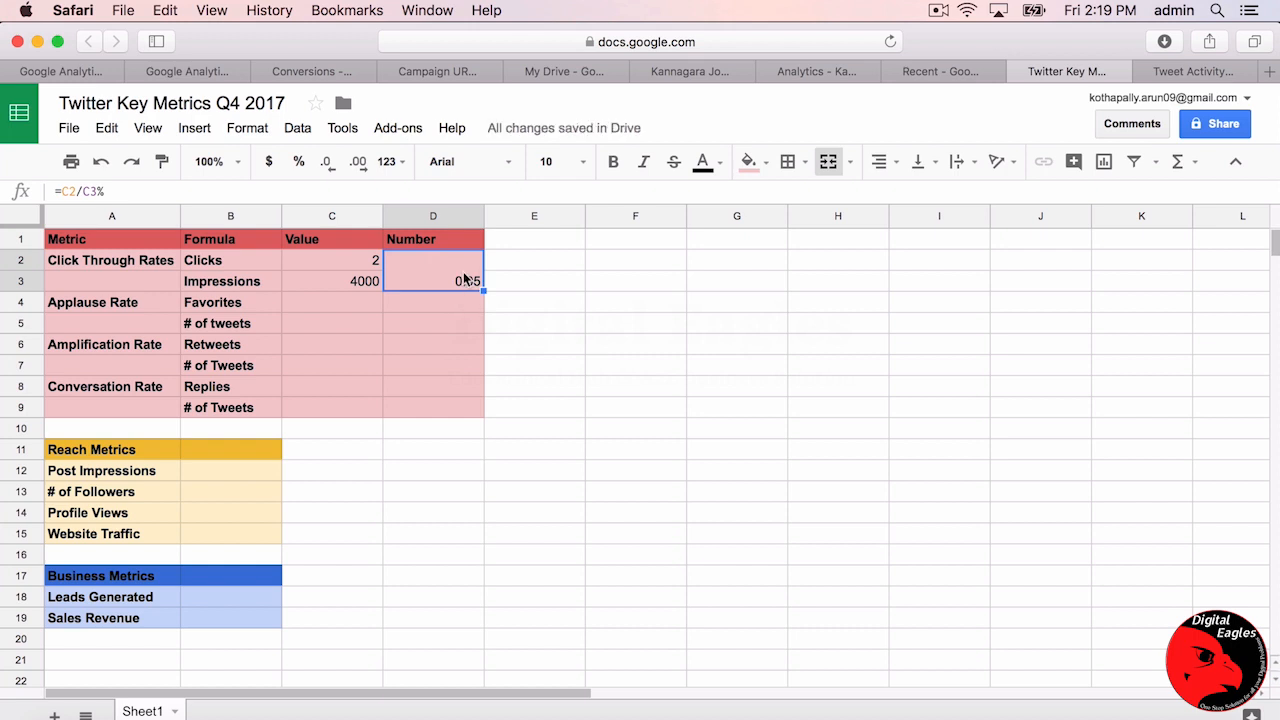
{"action": "left_click", "coordinate": [460, 244]}
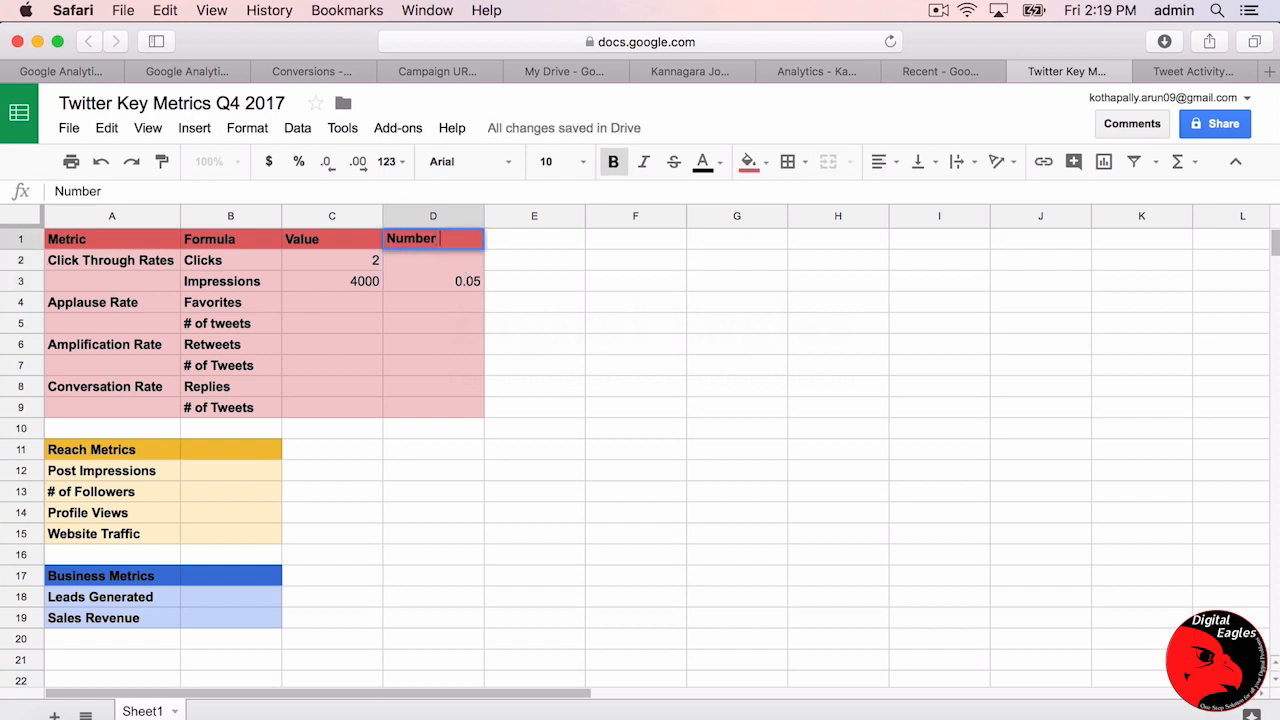
{"action": "type", "text": "%"}
{"action": "left_click_drag", "start_coordinate": [447, 262], "coordinate": [450, 282]}
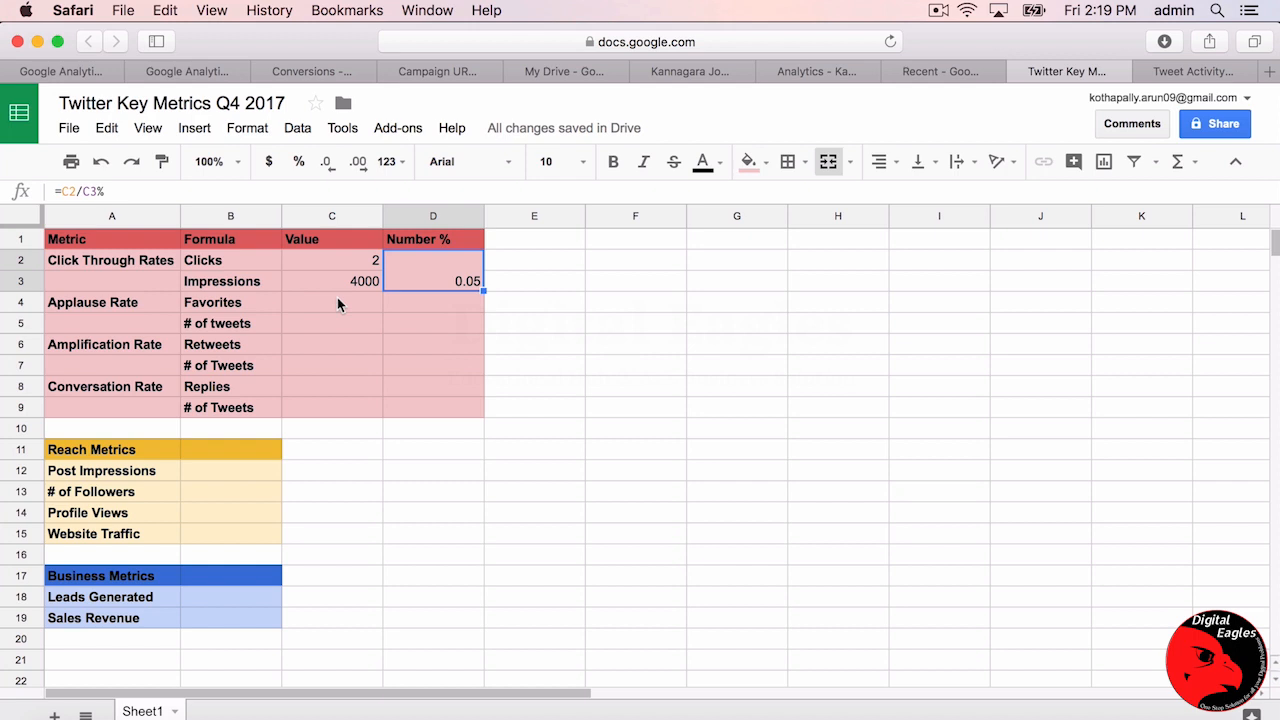
Merge E2:E3 and enter the note "To be worked on" beside the click-through rate.
{"action": "left_click_drag", "start_coordinate": [537, 260], "coordinate": [549, 289]}
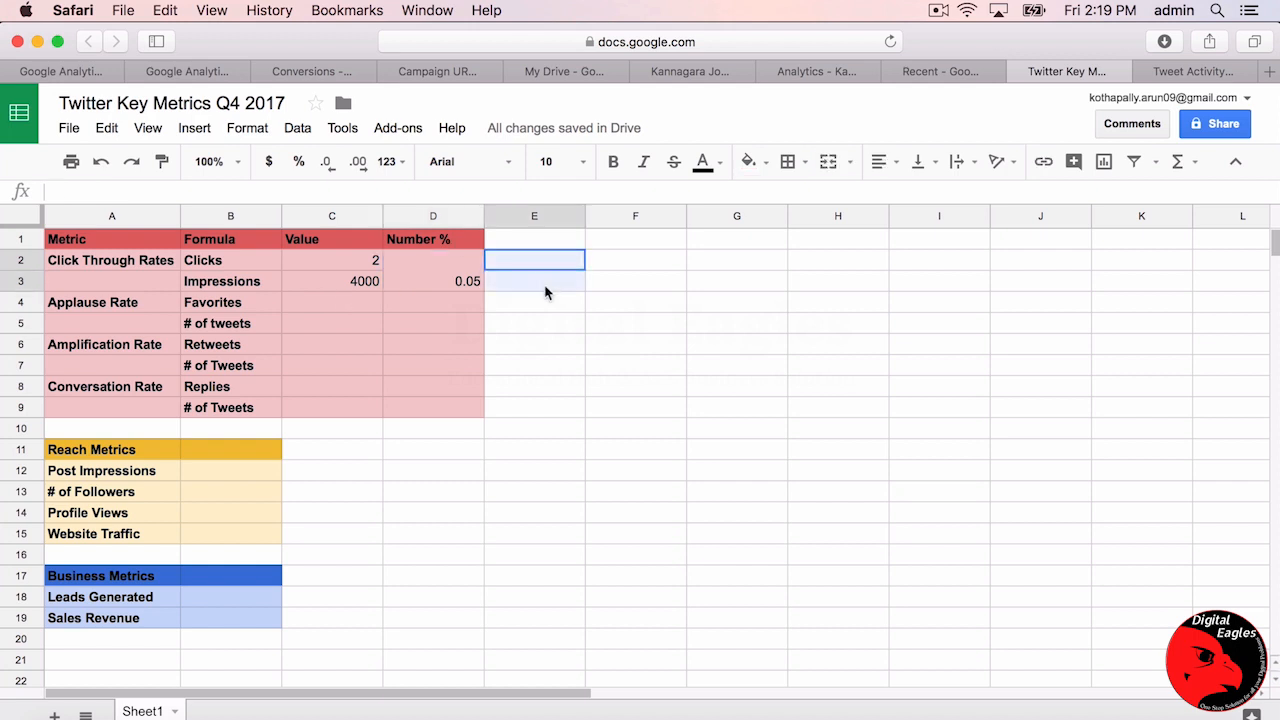
{"action": "left_click", "coordinate": [828, 161]}
{"action": "type", "text": "To be worked on"}
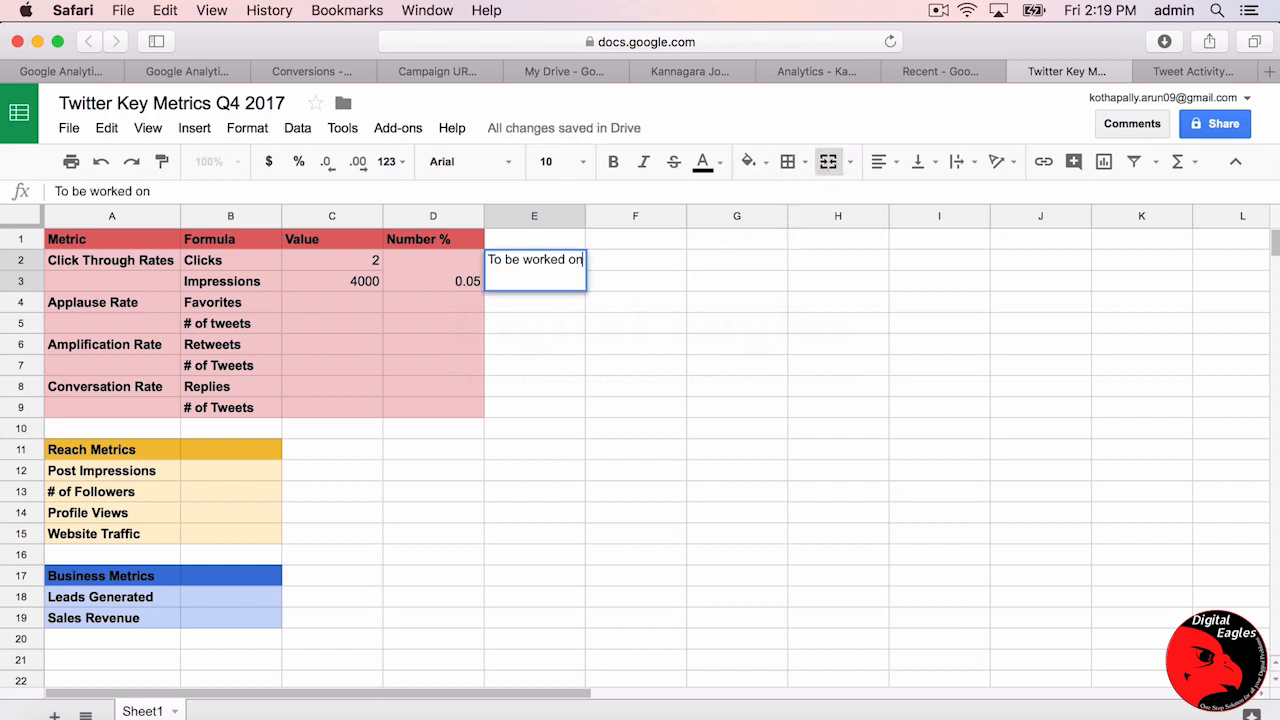
{"action": "key", "text": "Return"}
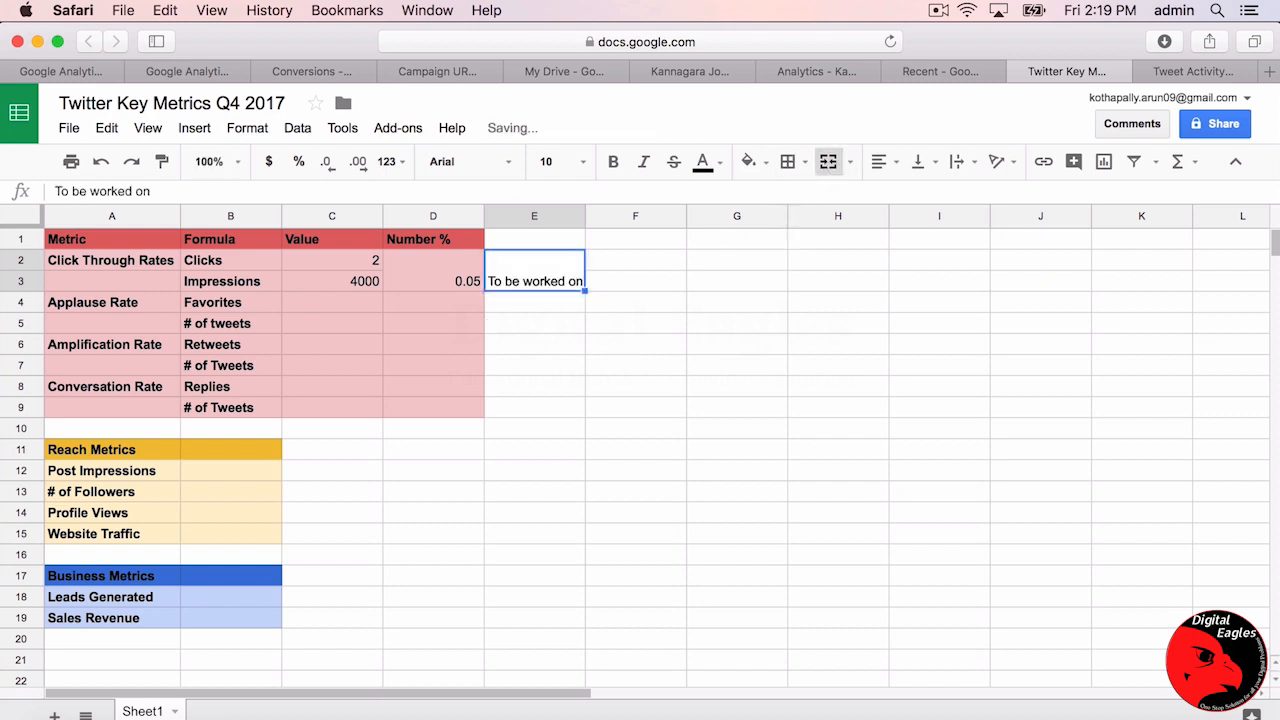
Look up the quarter's likes in Twitter Analytics and enter 10 as the Favorites value in C4.
{"action": "left_click", "coordinate": [356, 302]}
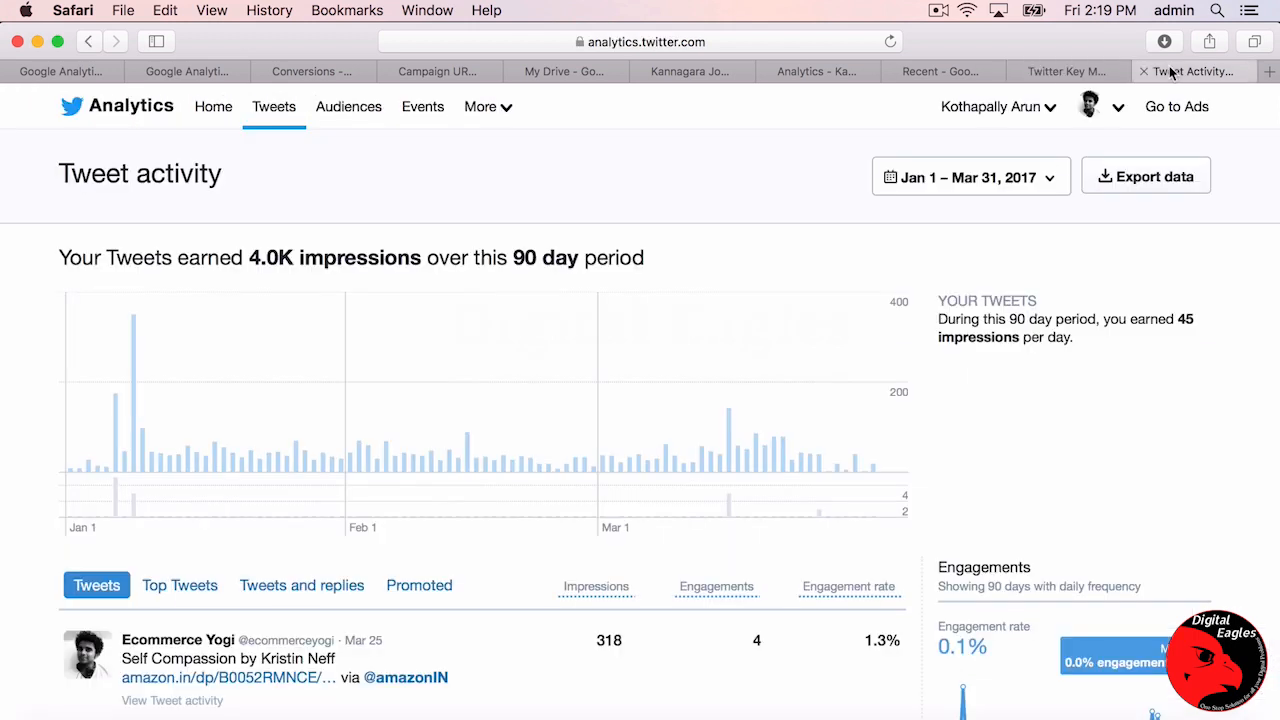
{"action": "left_click", "coordinate": [1170, 72]}
{"action": "scroll", "coordinate": [424, 600], "scroll_direction": "down", "scroll_amount": 5}
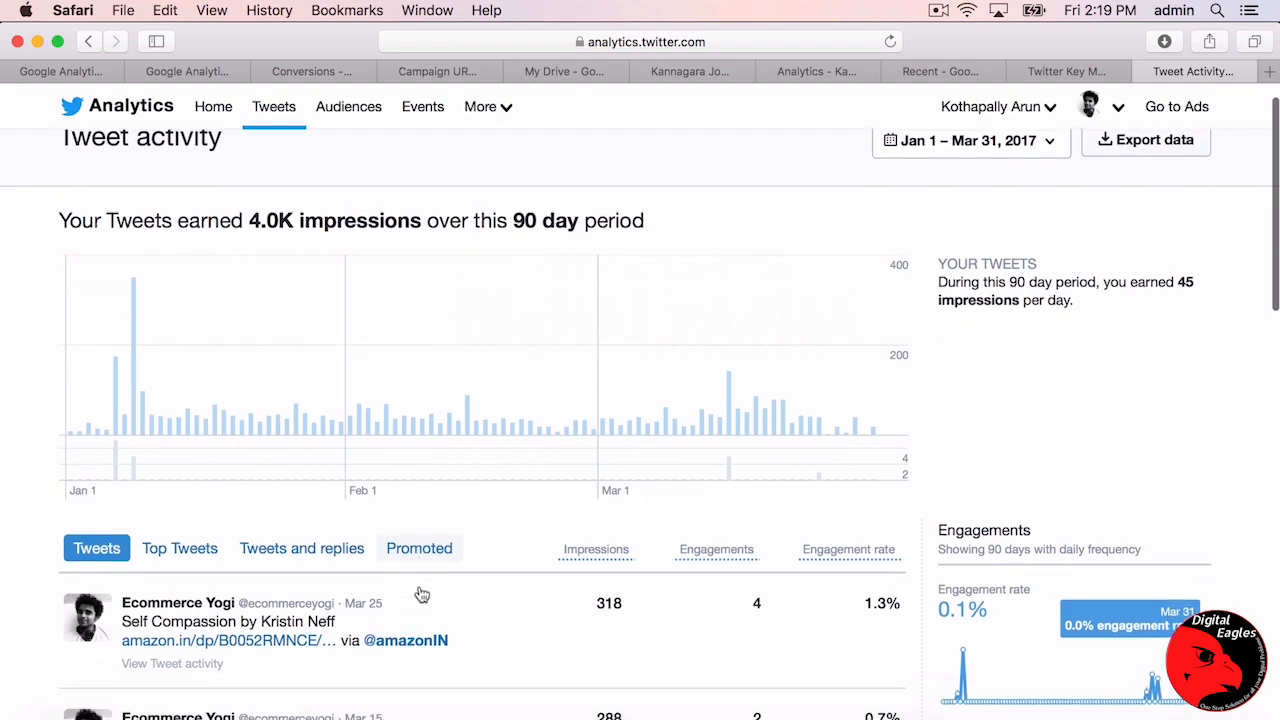
{"action": "scroll", "coordinate": [422, 594], "scroll_direction": "down", "scroll_amount": 12}
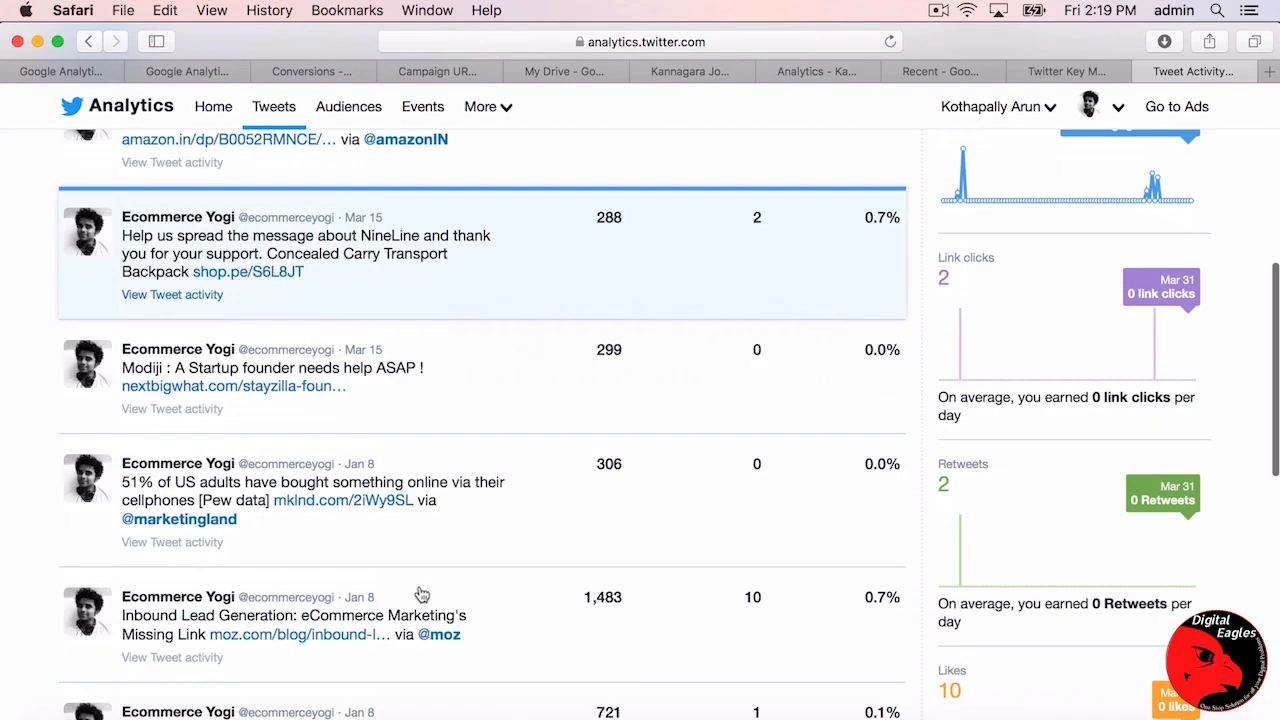
{"action": "scroll", "coordinate": [422, 594], "scroll_direction": "down", "scroll_amount": 5}
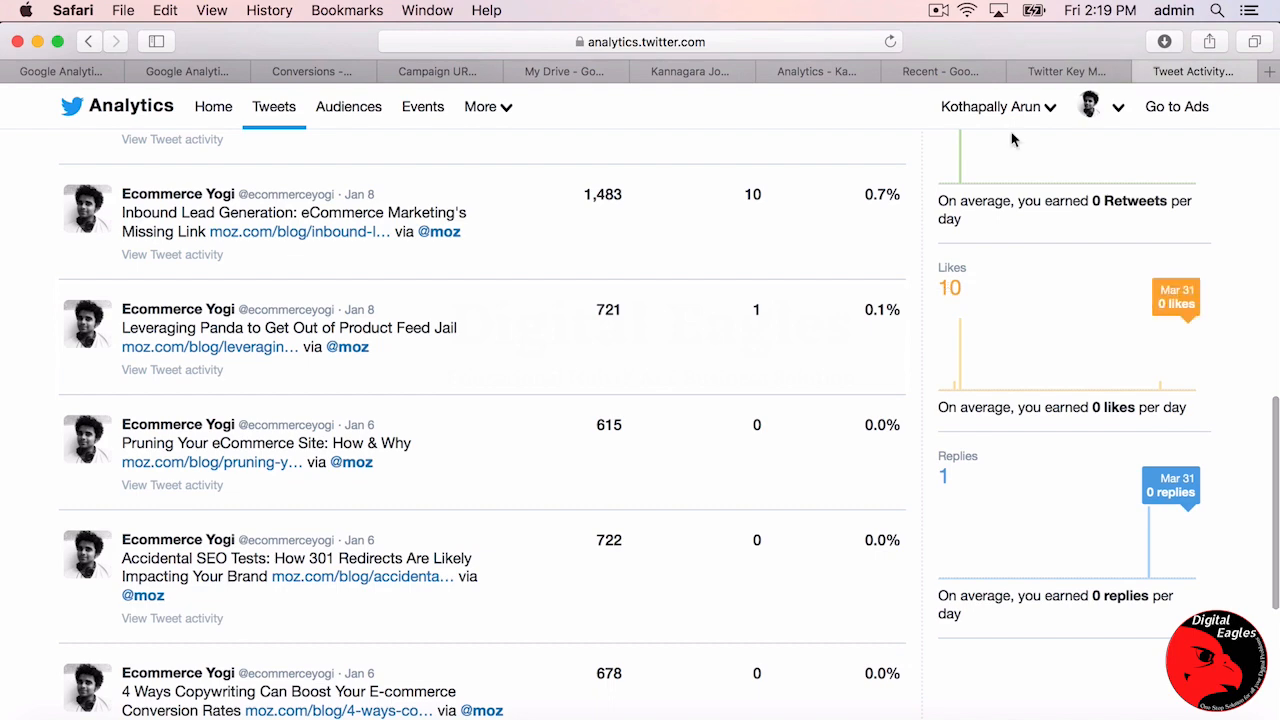
{"action": "left_click", "coordinate": [1068, 71]}
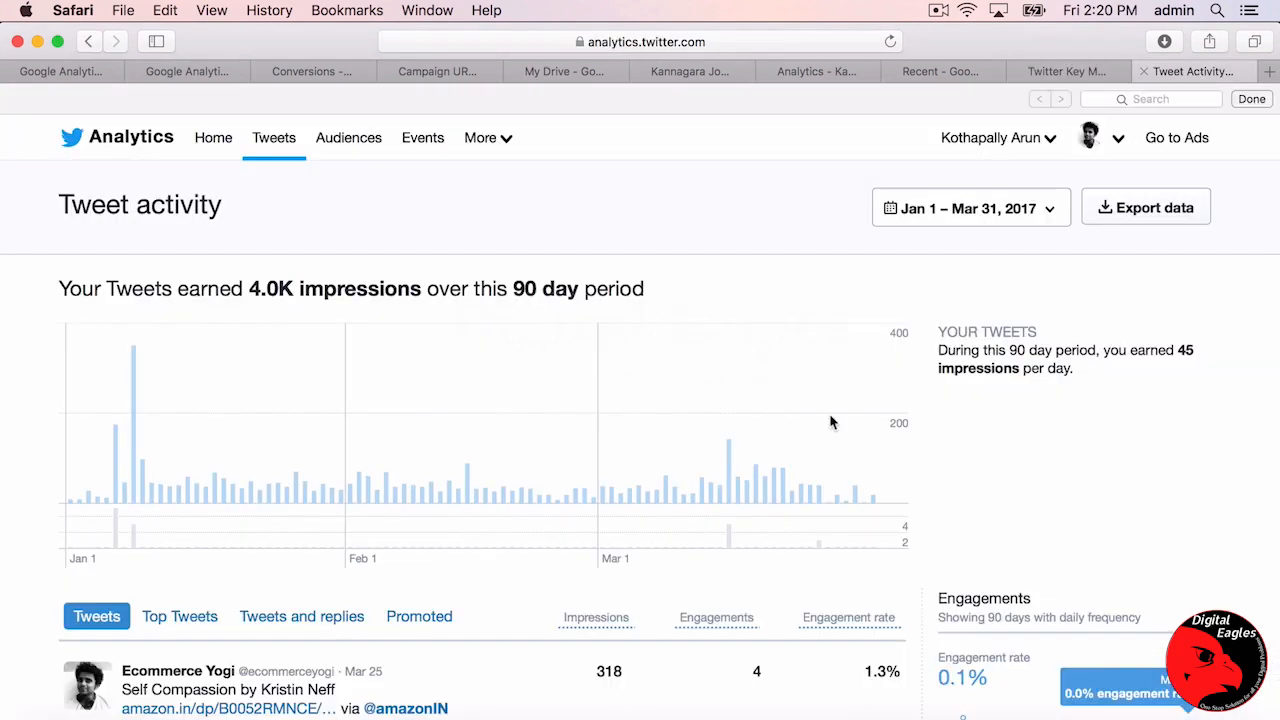
Count the quarter's tweets on the Tweet activity page and enter 11 as the Applause Rate's # of tweets in C5.
{"action": "scroll", "coordinate": [829, 420], "scroll_direction": "down", "scroll_amount": 10}
{"action": "scroll", "coordinate": [767, 488], "scroll_direction": "down", "scroll_amount": 5}
{"action": "scroll", "coordinate": [767, 489], "scroll_direction": "up", "scroll_amount": 15}
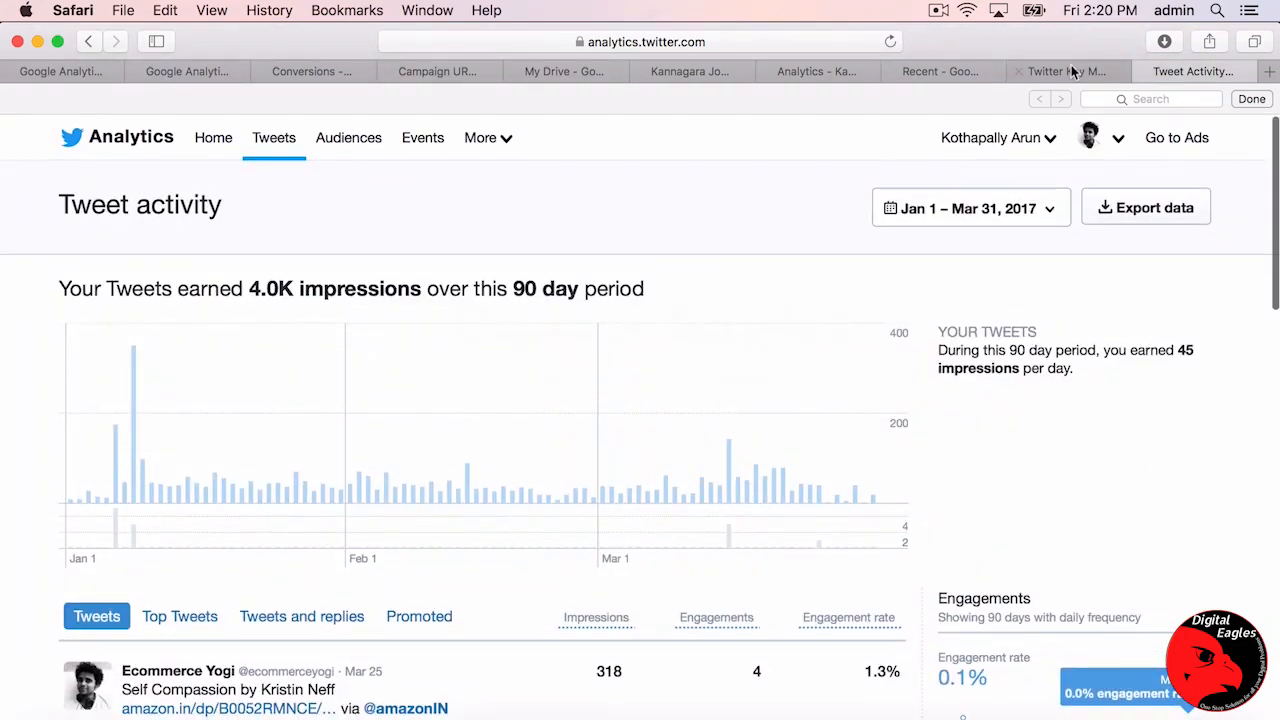
{"action": "left_click", "coordinate": [1069, 72]}
{"action": "type", "text": "11"}
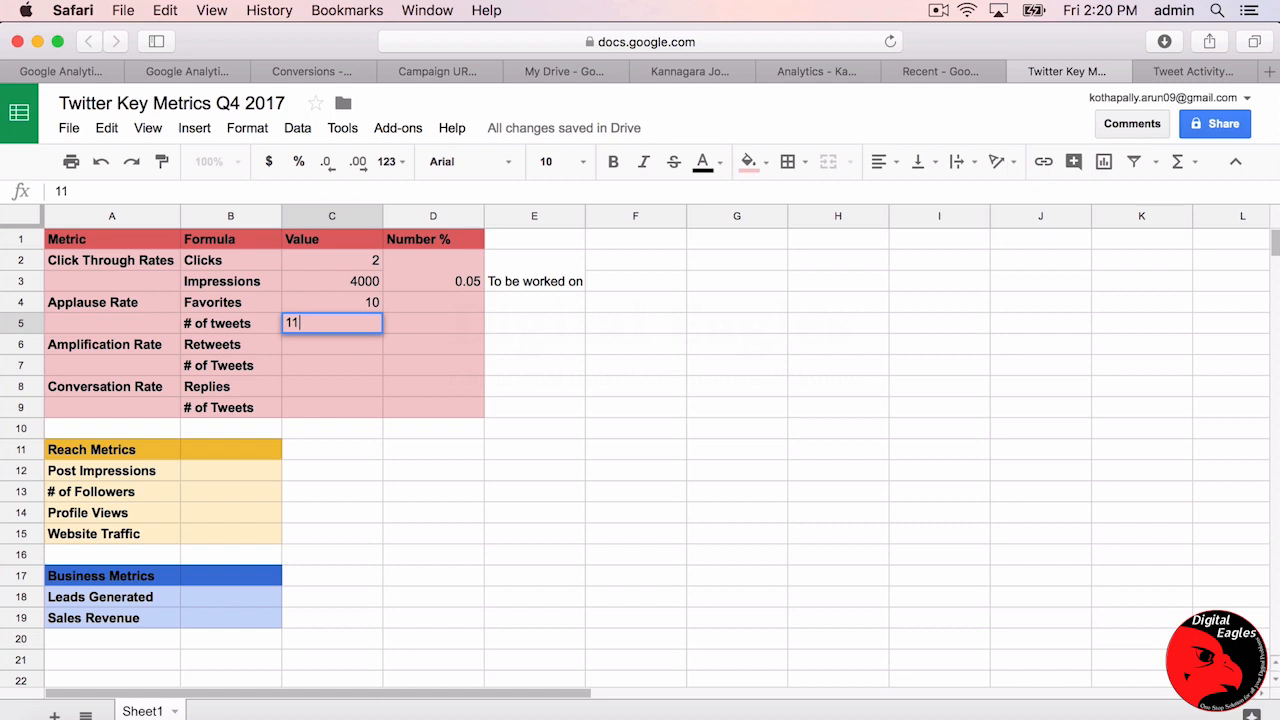
{"action": "key", "text": "Return"}
Copy the click-through rate formula cell into D4:D5 to calculate the Applause Rate as =C4/C5%.
{"action": "left_click", "coordinate": [413, 302]}
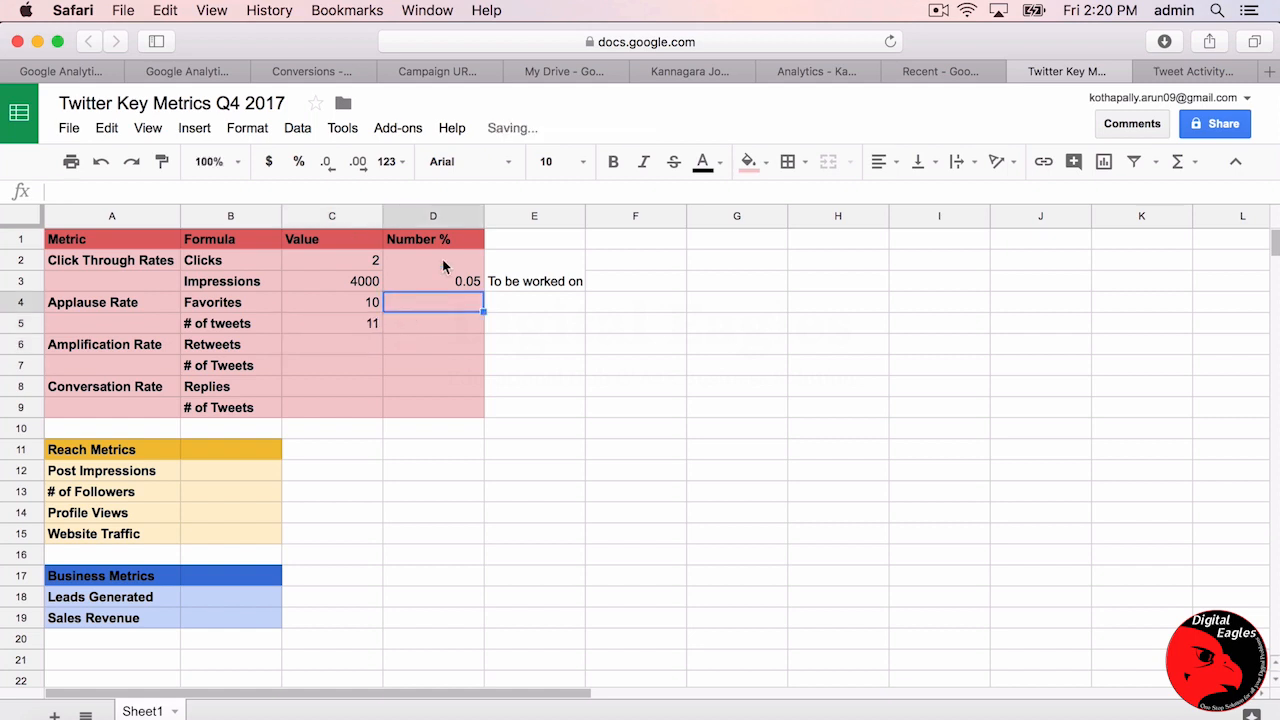
{"action": "left_click", "coordinate": [443, 259]}
{"action": "left_click", "coordinate": [426, 301]}
{"action": "key", "text": "ctrl+v"}
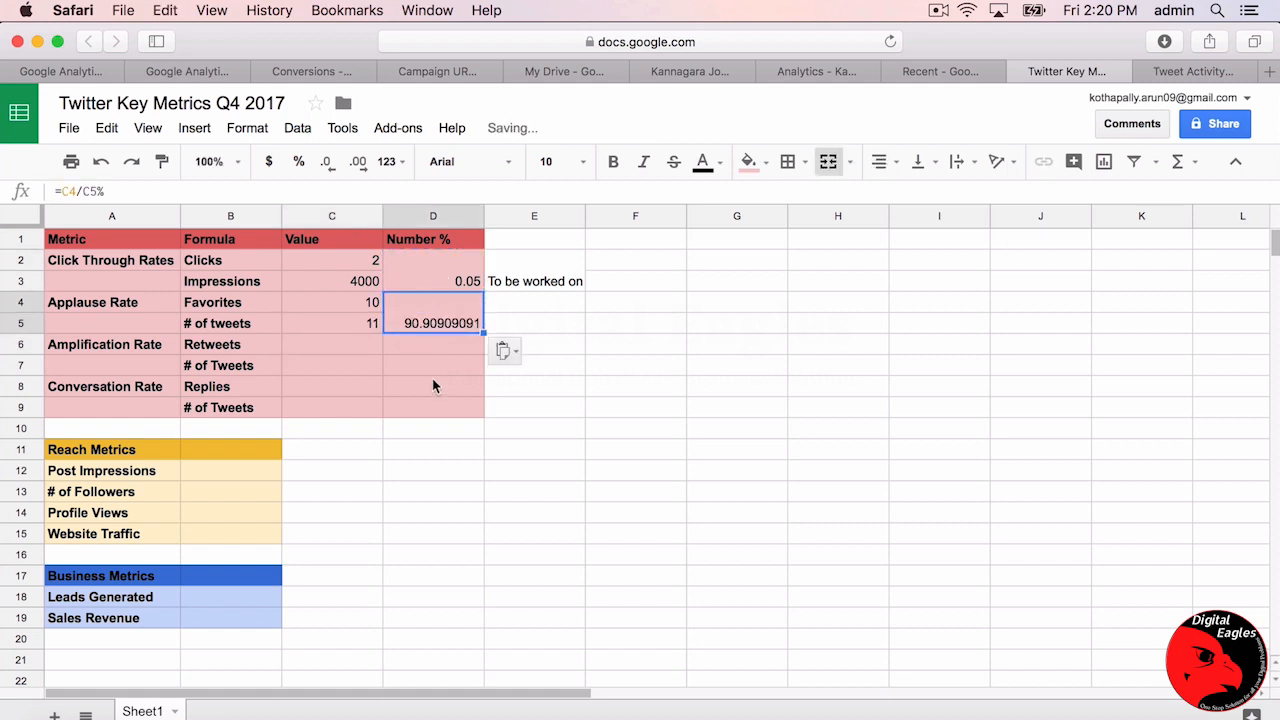
Round the Applause Rate up to a whole number with the formula =roundup(C4/C5%,0).
{"action": "double_click", "coordinate": [426, 305]}
{"action": "left_click", "coordinate": [392, 302]}
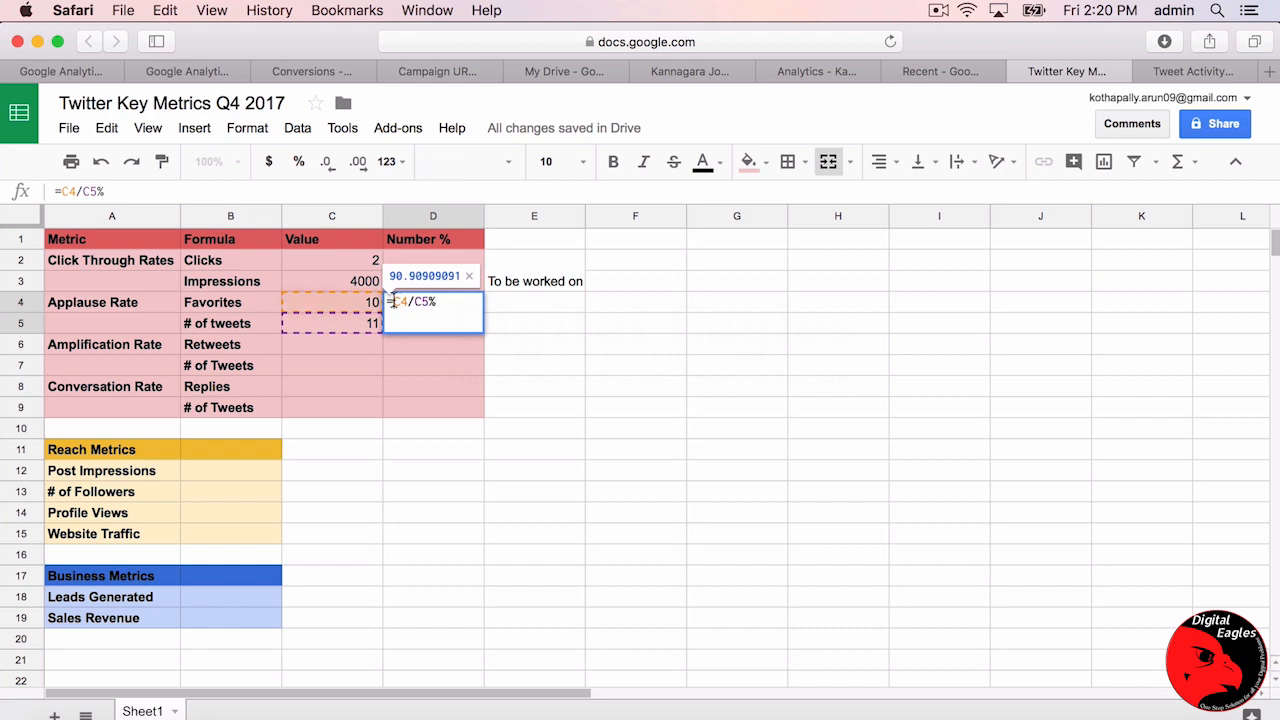
{"action": "type", "text": "roundup"}
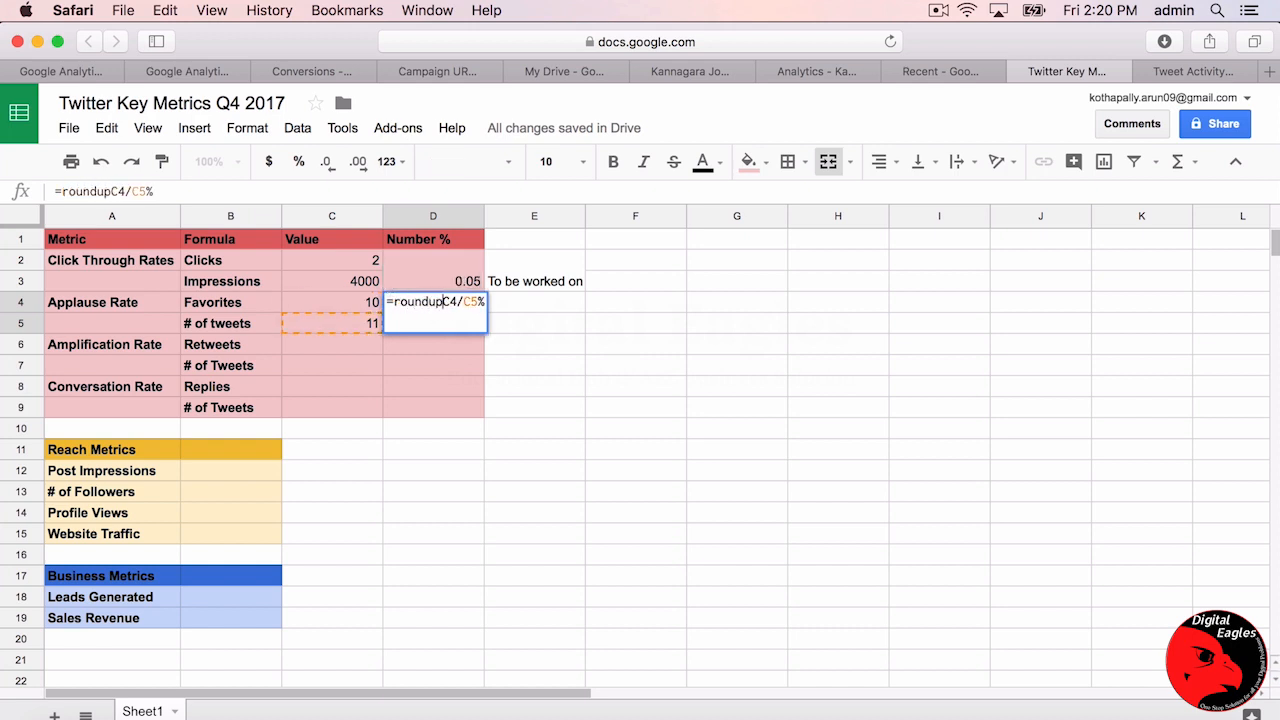
{"action": "type", "text": "(C4/C5%"}
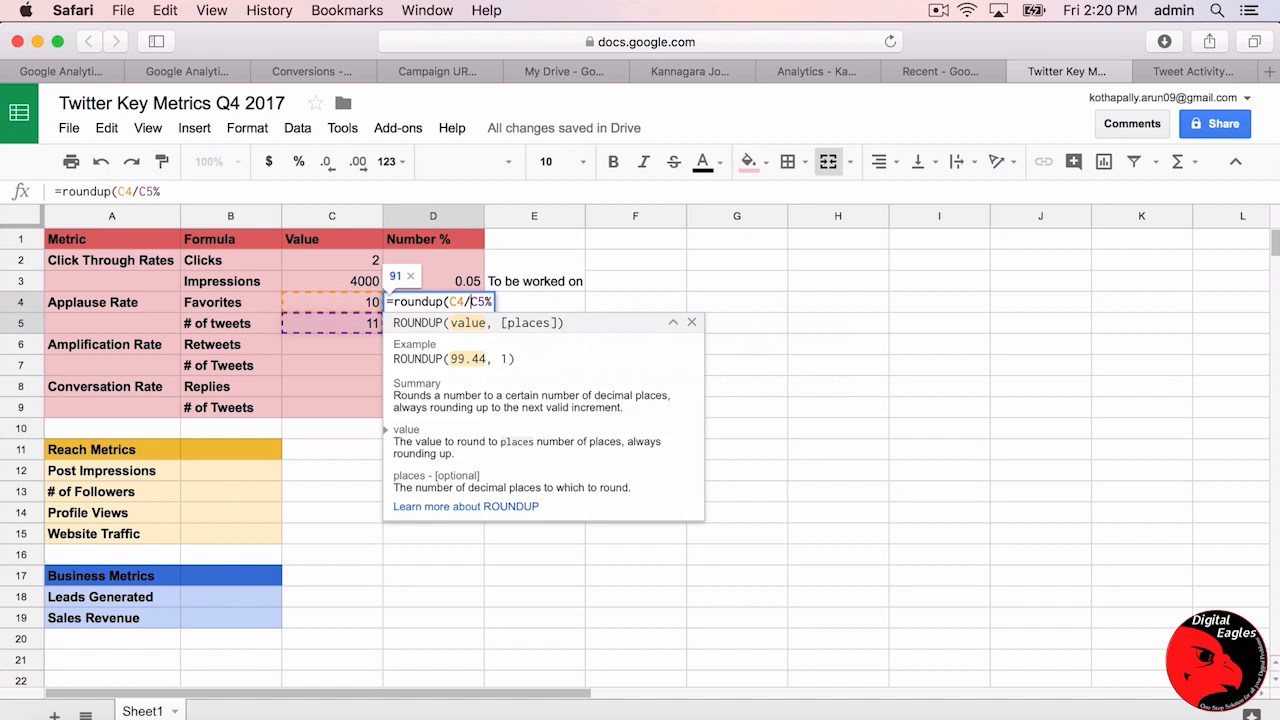
{"action": "type", "text": ",0)"}
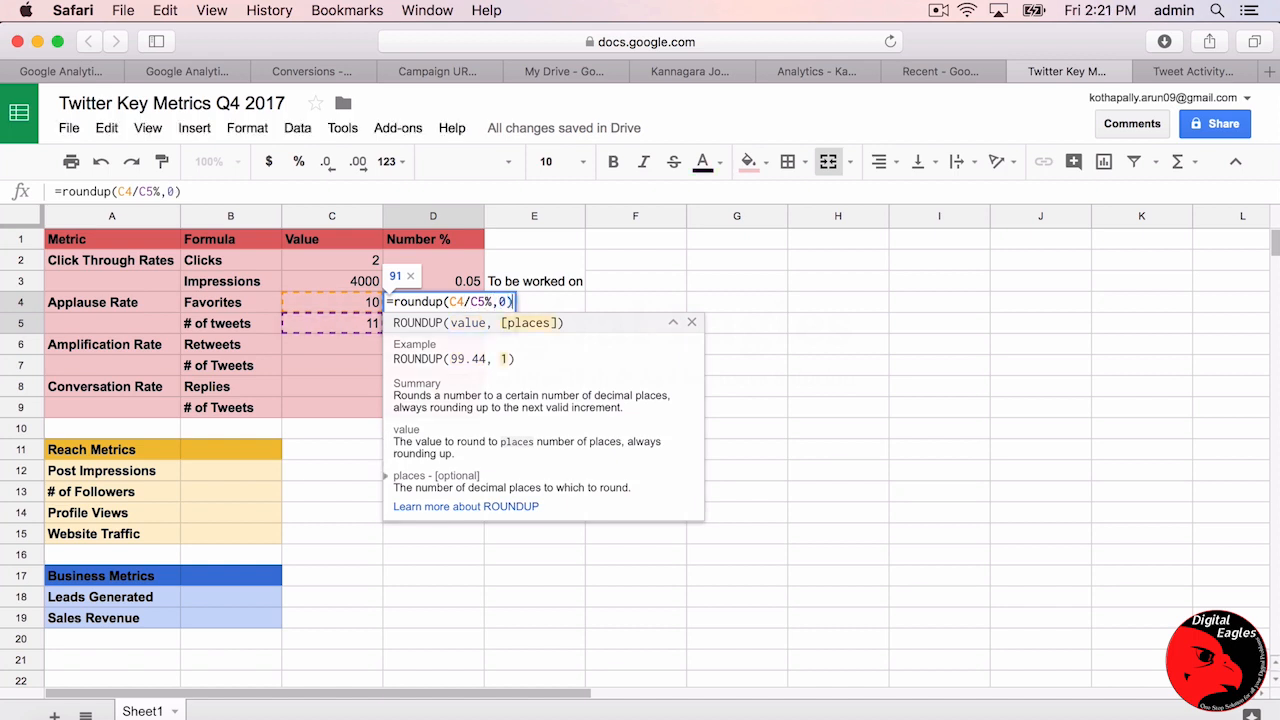
{"action": "key", "text": "Return"}
Look up the quarter's retweets in Twitter Analytics and enter 2 as the Amplification Rate's Retweets value in C6.
{"action": "left_click", "coordinate": [351, 344]}
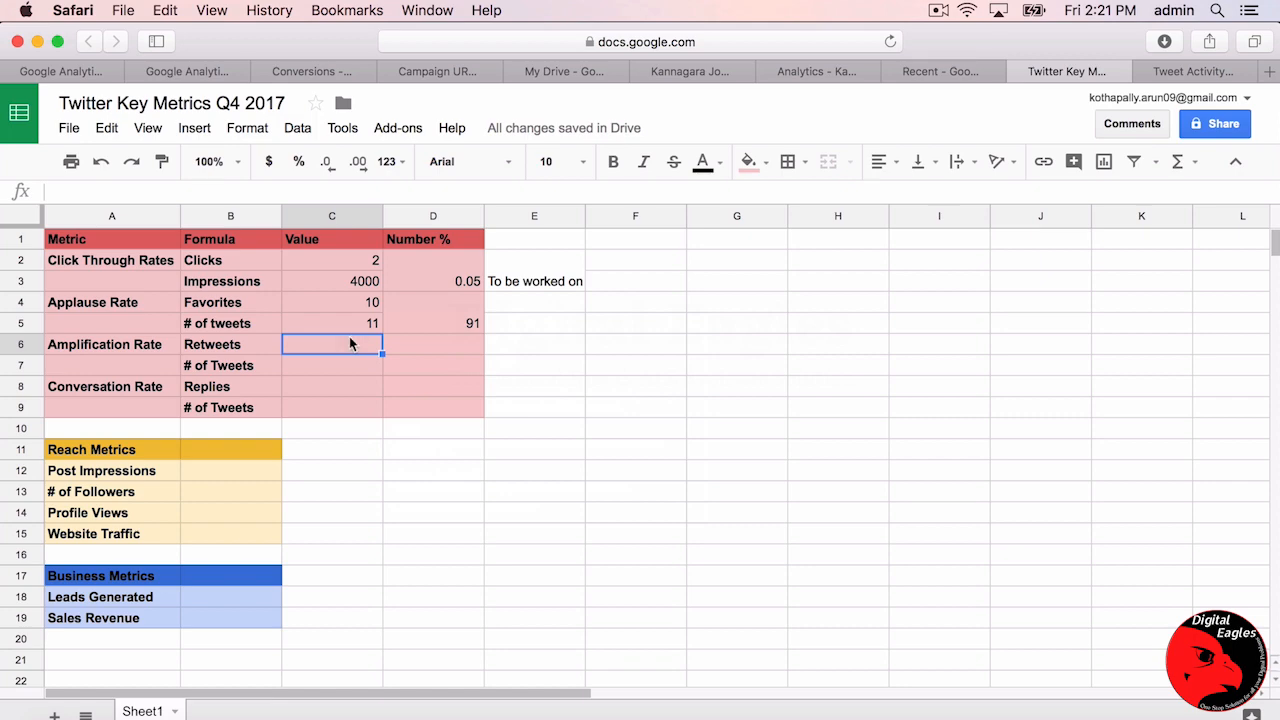
{"action": "left_click", "coordinate": [1183, 71]}
{"action": "scroll", "coordinate": [953, 467], "scroll_direction": "down", "scroll_amount": 10}
{"action": "scroll", "coordinate": [953, 467], "scroll_direction": "up", "scroll_amount": 2}
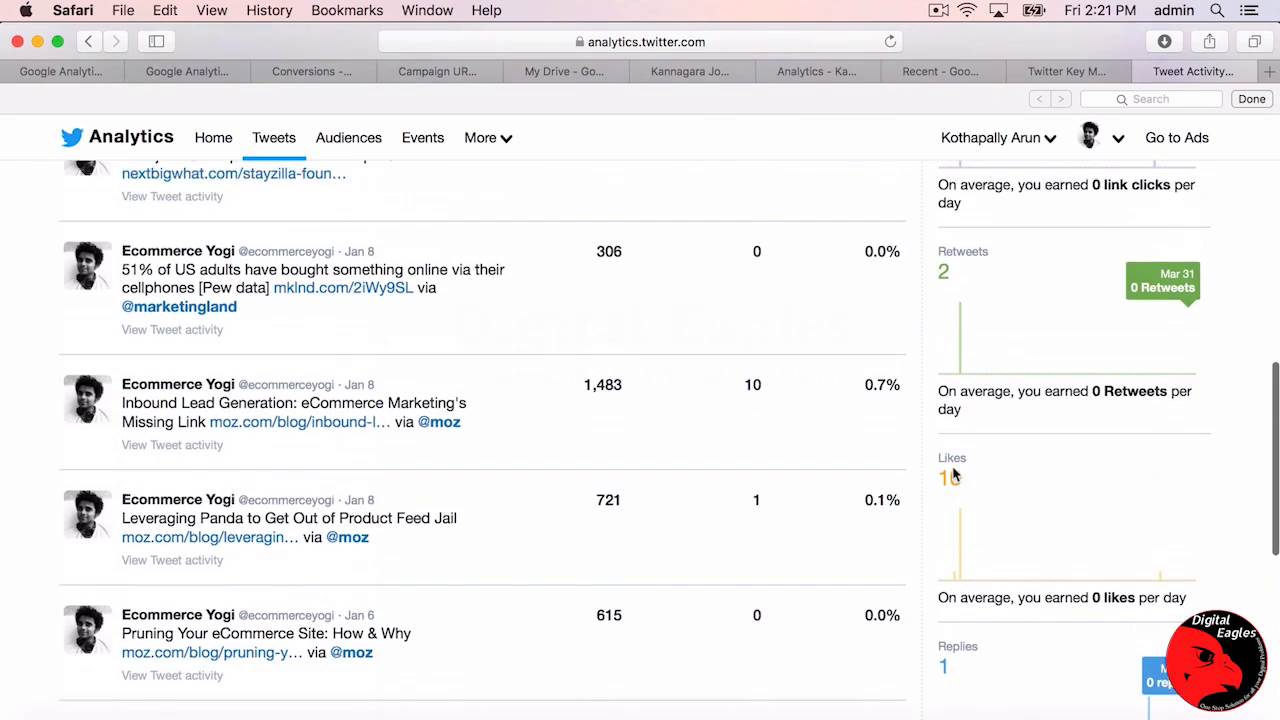
{"action": "left_click", "coordinate": [1061, 71]}
{"action": "type", "text": "2"}
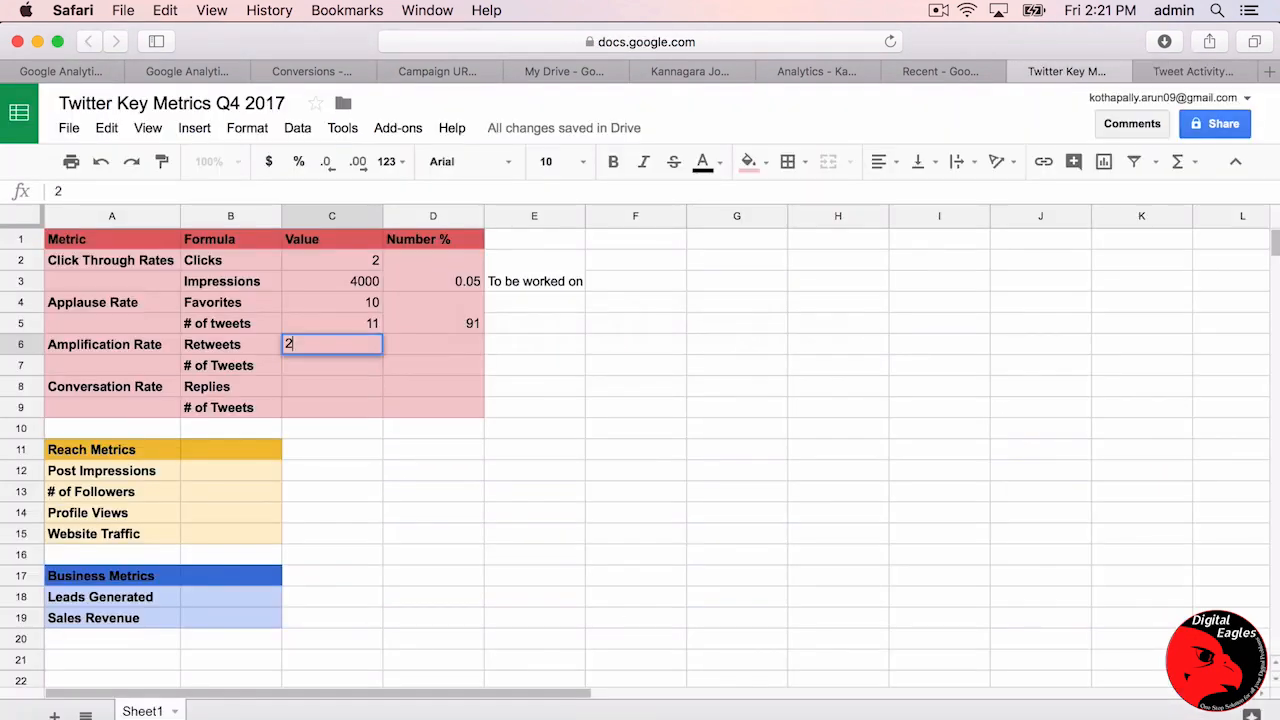
{"action": "key", "text": "Return"}
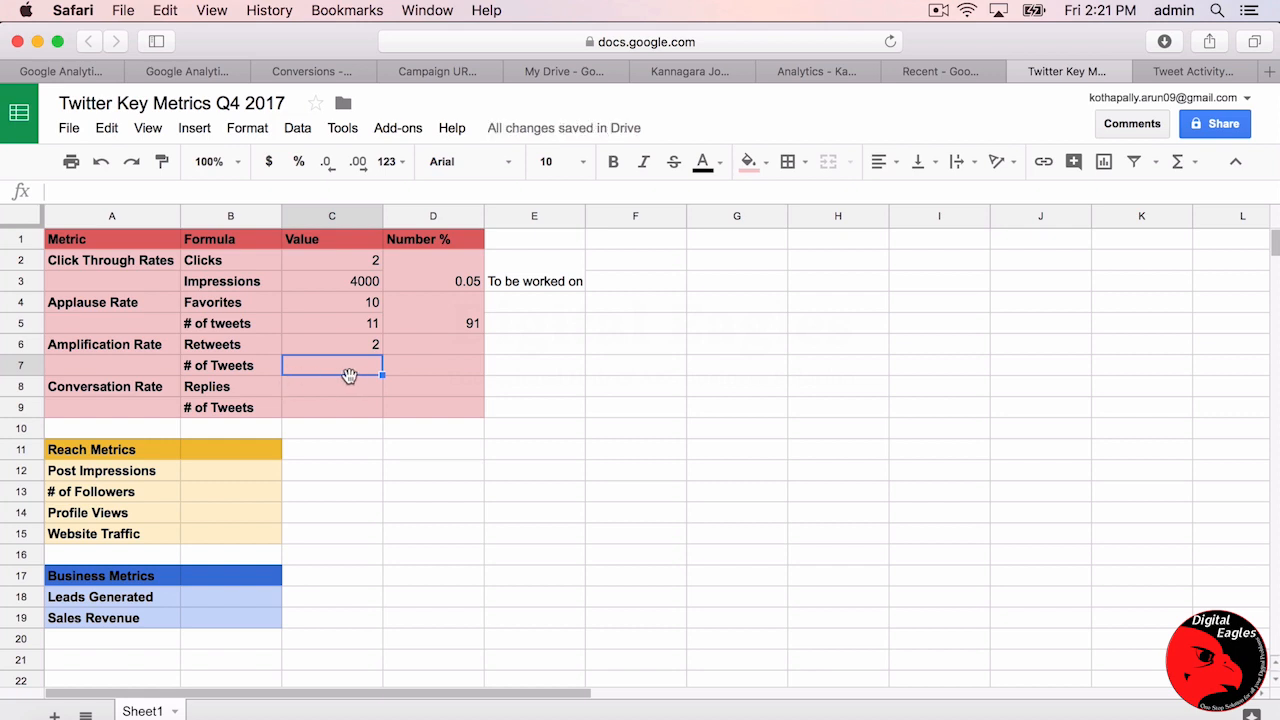
Enter 11 as the Amplification Rate's # of Tweets in C7 and copy the Applause Rate formula cell into D6:D7.
{"action": "type", "text": "11"}
{"action": "key", "text": "Return"}
{"action": "key", "text": "Up"}
{"action": "key", "text": "Up"}
{"action": "key", "text": "Up"}
{"action": "key", "text": "Right"}
{"action": "key", "text": "super+c"}
{"action": "key", "text": "Down"}
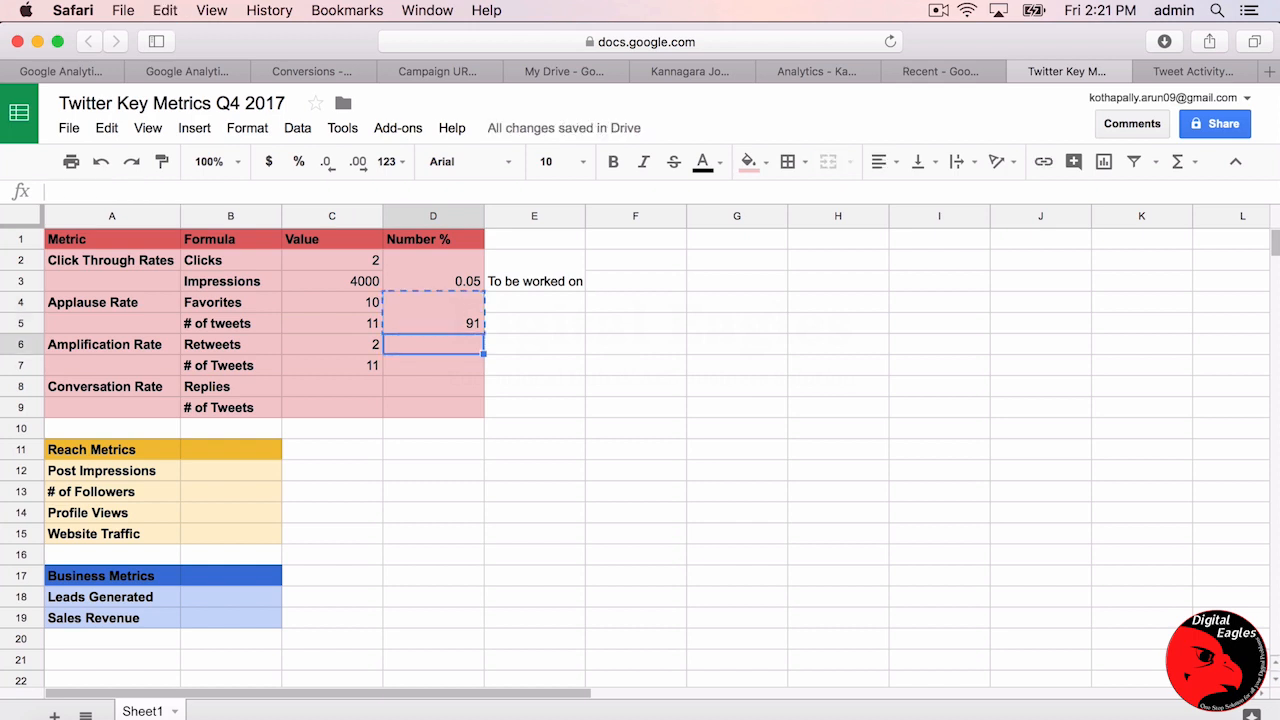
{"action": "key", "text": "super+v"}
Look up the quarter's replies in Twitter Analytics and enter 1 as the Conversation Rate's Replies value in C8.
{"action": "left_click", "coordinate": [364, 386]}
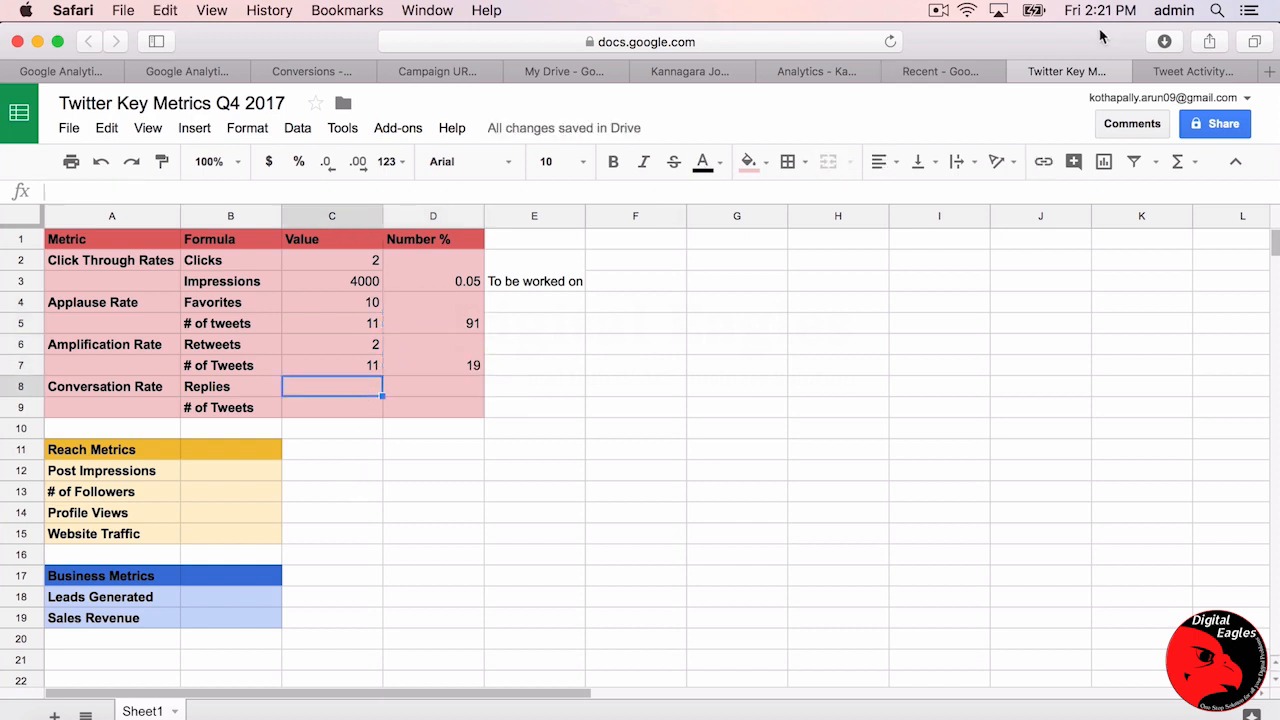
{"action": "left_click", "coordinate": [1194, 72]}
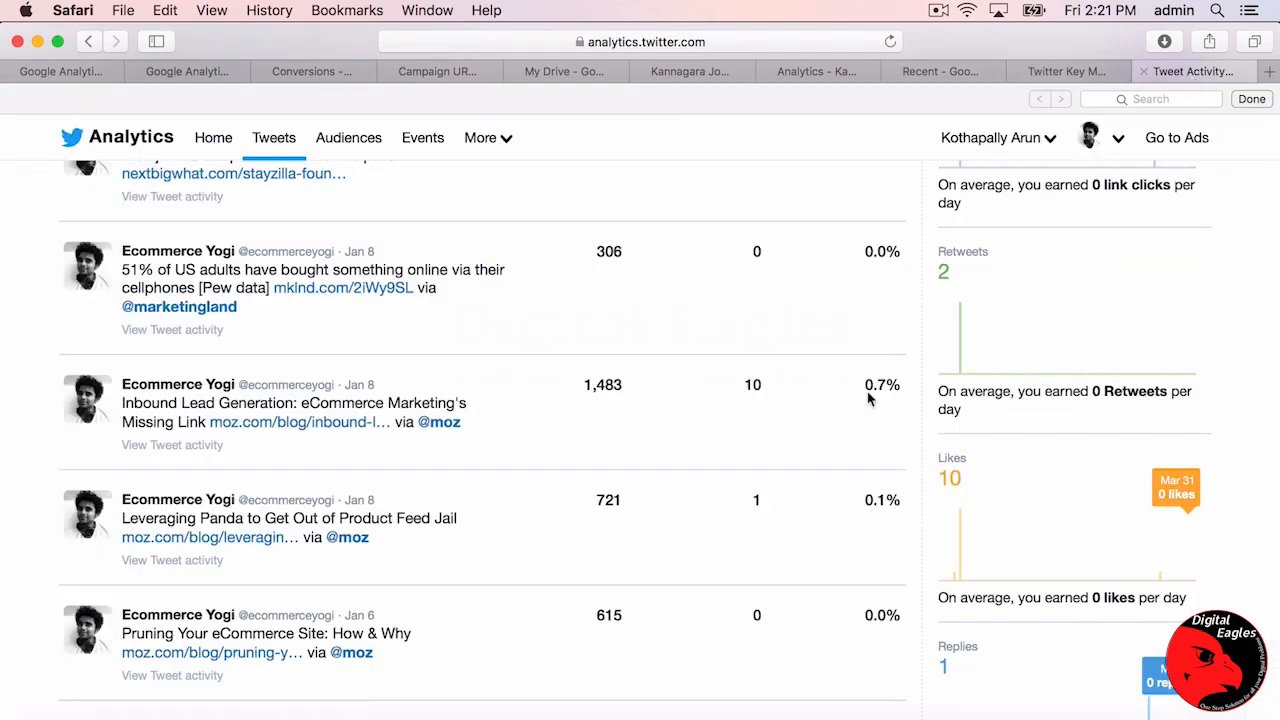
{"action": "scroll", "coordinate": [897, 500], "scroll_direction": "up", "scroll_amount": 8}
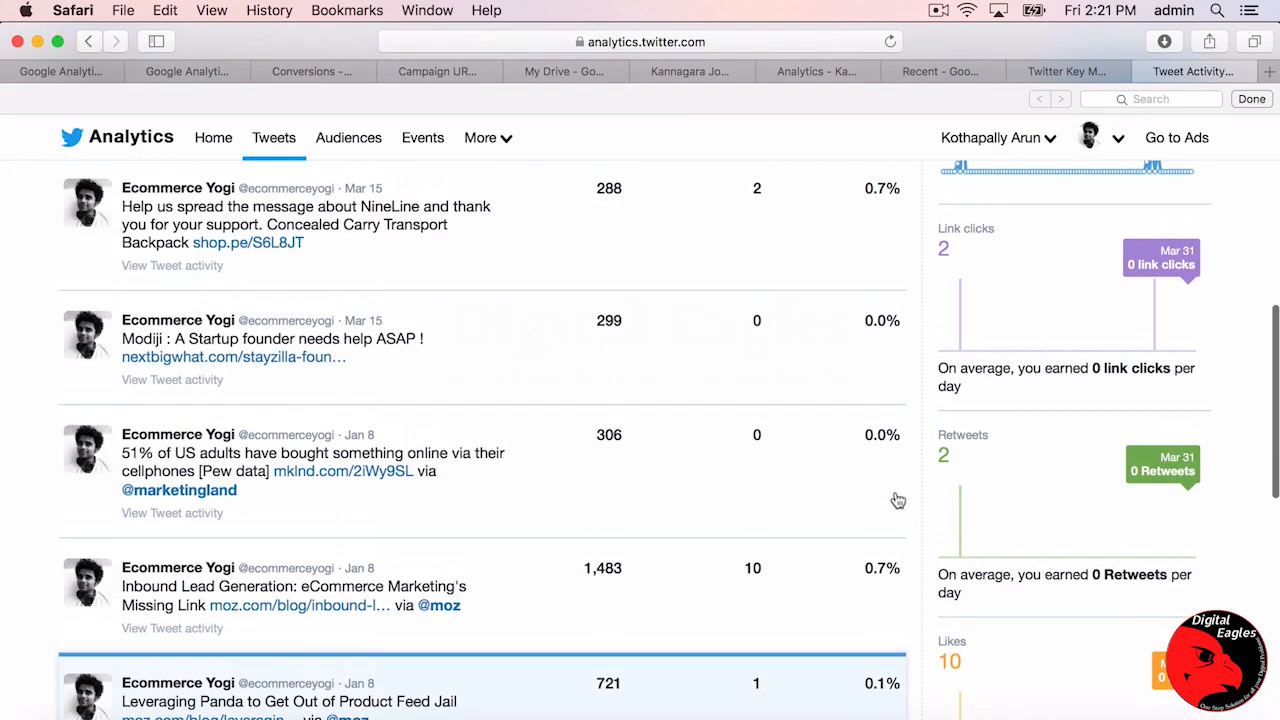
{"action": "scroll", "coordinate": [897, 500], "scroll_direction": "down", "scroll_amount": 5}
{"action": "scroll", "coordinate": [895, 500], "scroll_direction": "down", "scroll_amount": 8}
{"action": "scroll", "coordinate": [895, 500], "scroll_direction": "up", "scroll_amount": 4}
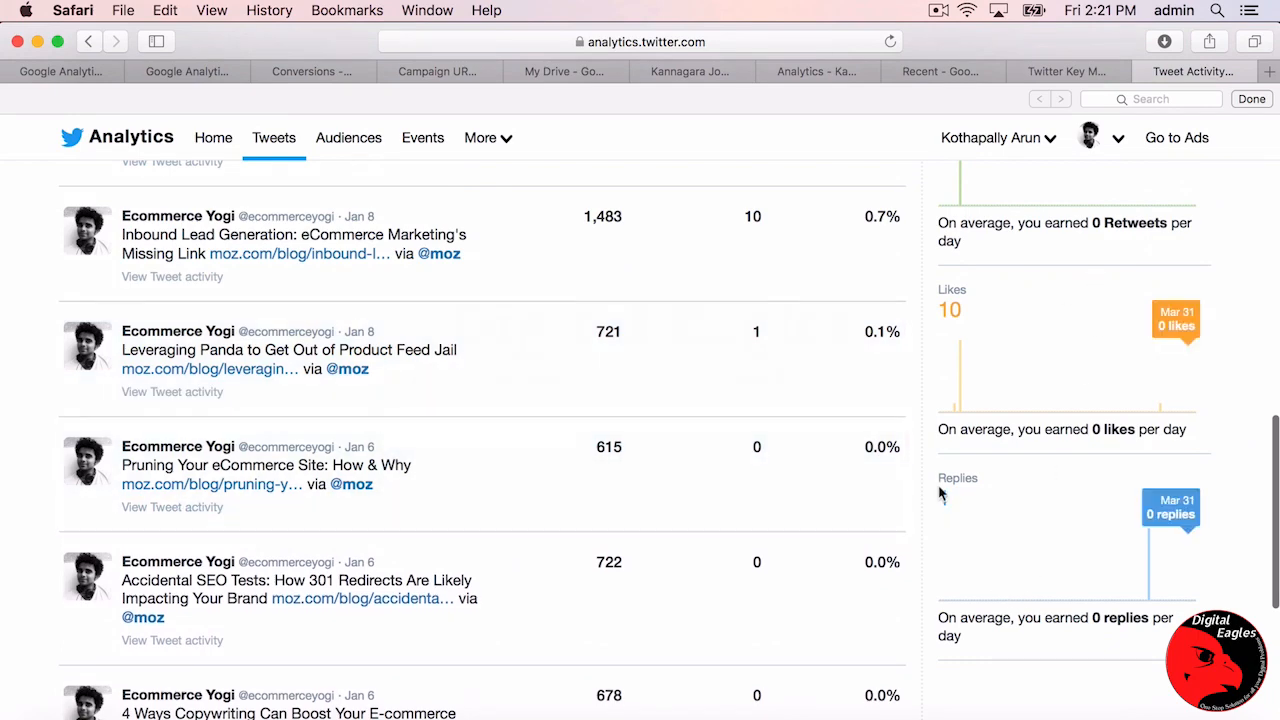
{"action": "left_click", "coordinate": [1072, 72]}
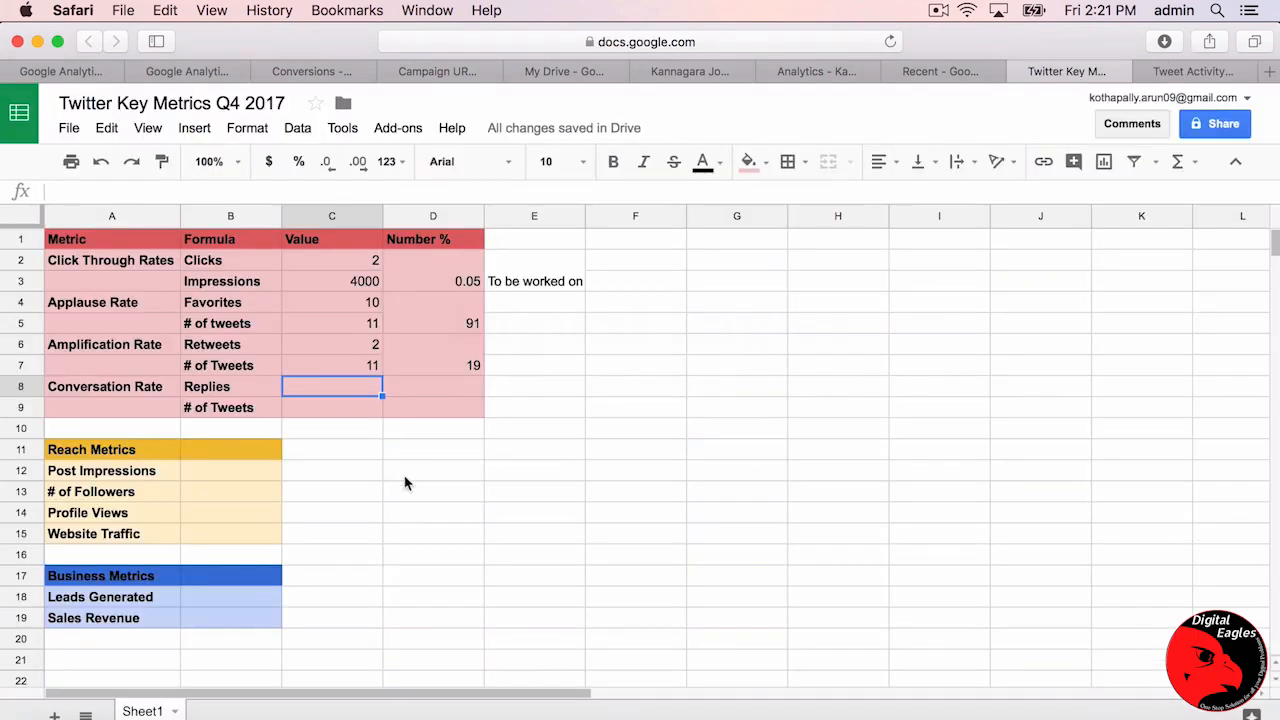
{"action": "type", "text": "1"}
{"action": "key", "text": "Return"}
Enter 11 as the Conversation Rate's # of Tweets in C9 and paste the rounded rate formula into D8:D9.
{"action": "type", "text": "11"}
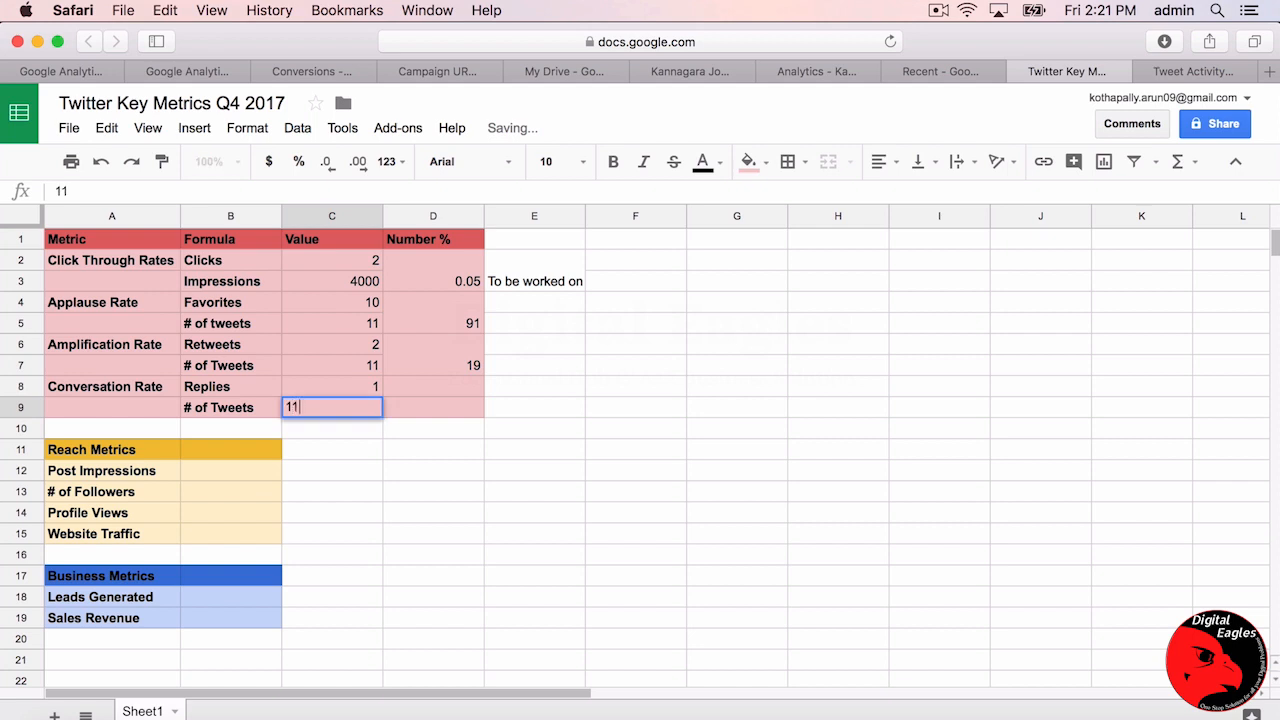
{"action": "key", "text": "Tab"}
{"action": "left_click", "coordinate": [433, 386]}
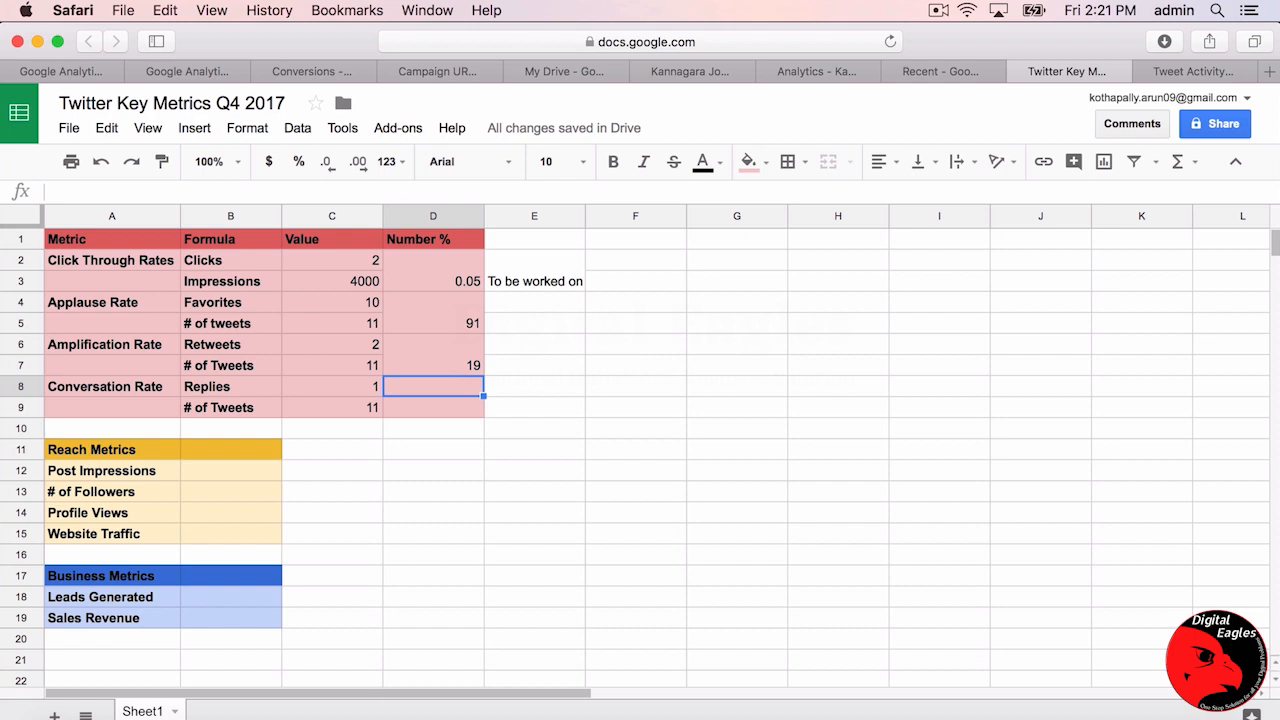
{"action": "key", "text": "ctrl+v"}
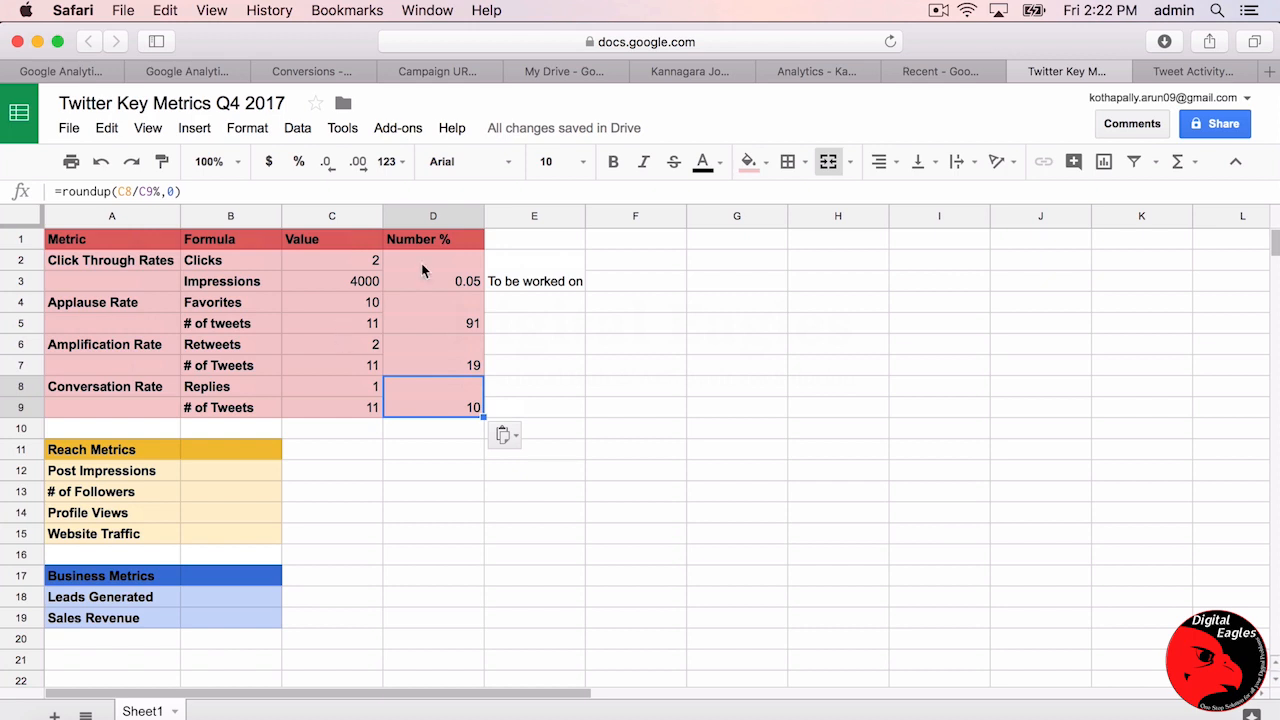
Change the D1 header to "Number % Q4" and delete the "To be worked on" note beside the click-through rate.
{"action": "left_click", "coordinate": [472, 240]}
{"action": "double_click", "coordinate": [462, 240]}
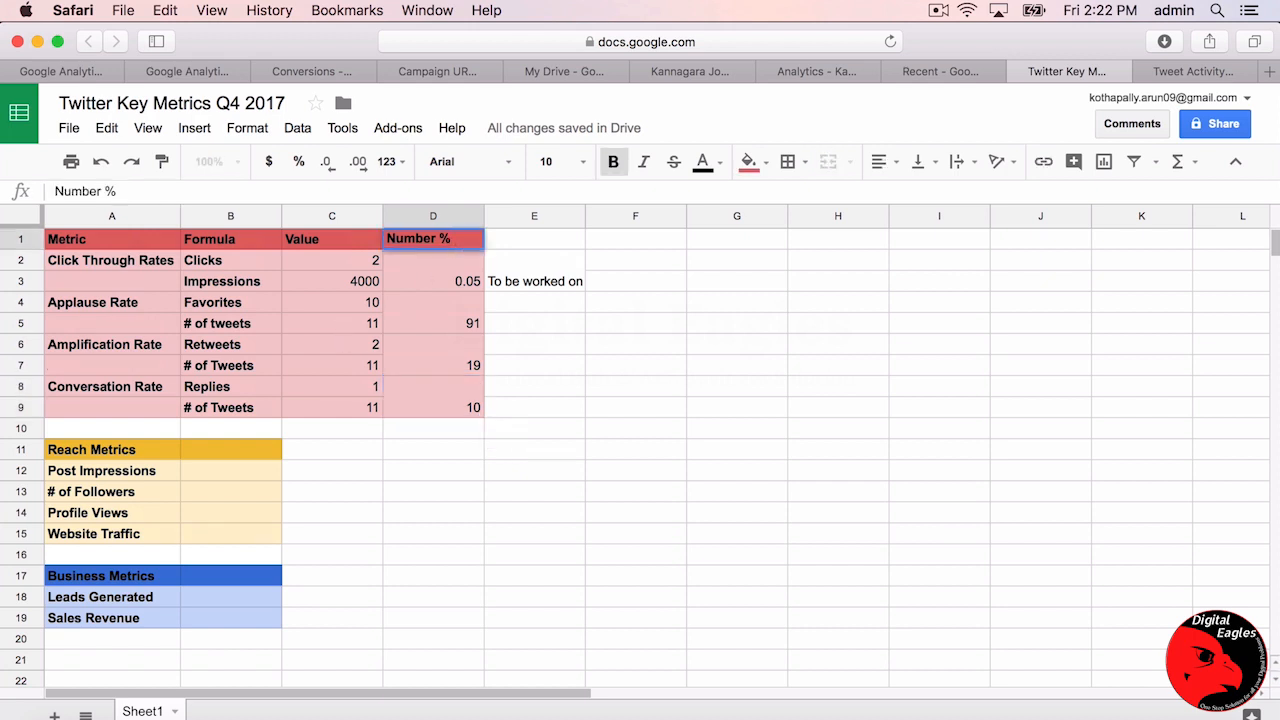
{"action": "type", "text": "Q4"}
{"action": "key", "text": "Return"}
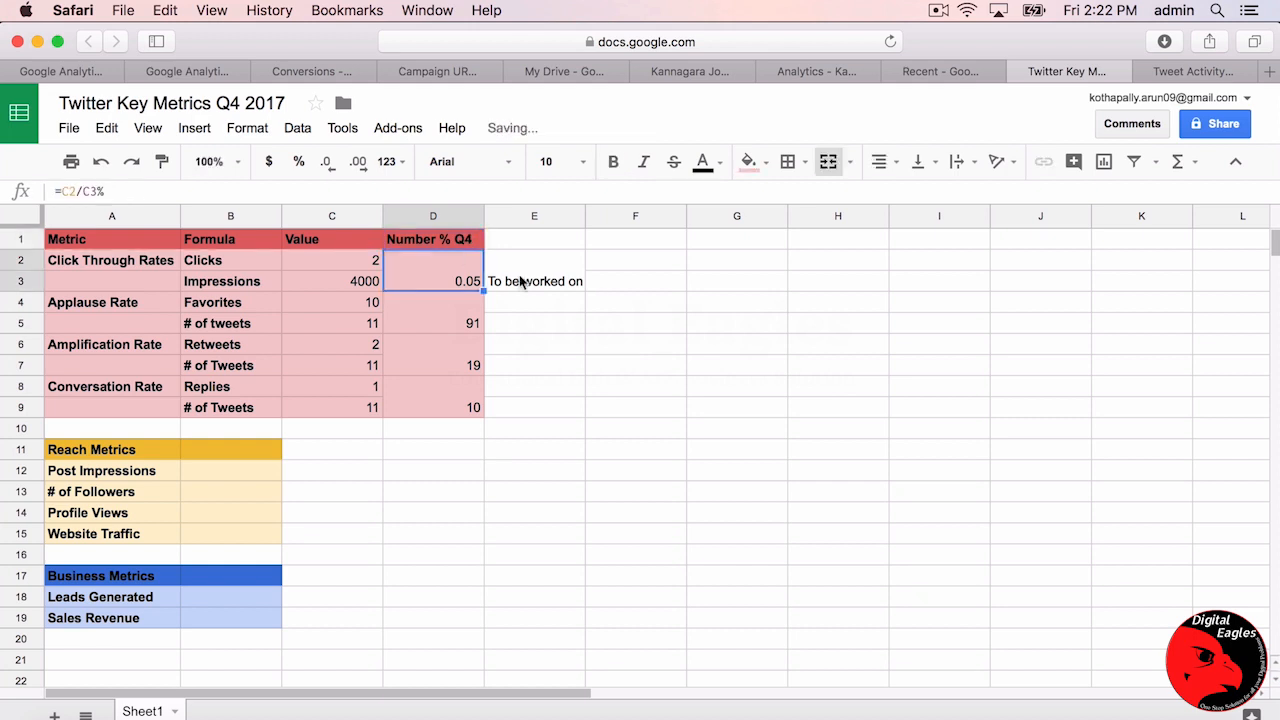
{"action": "left_click", "coordinate": [546, 278]}
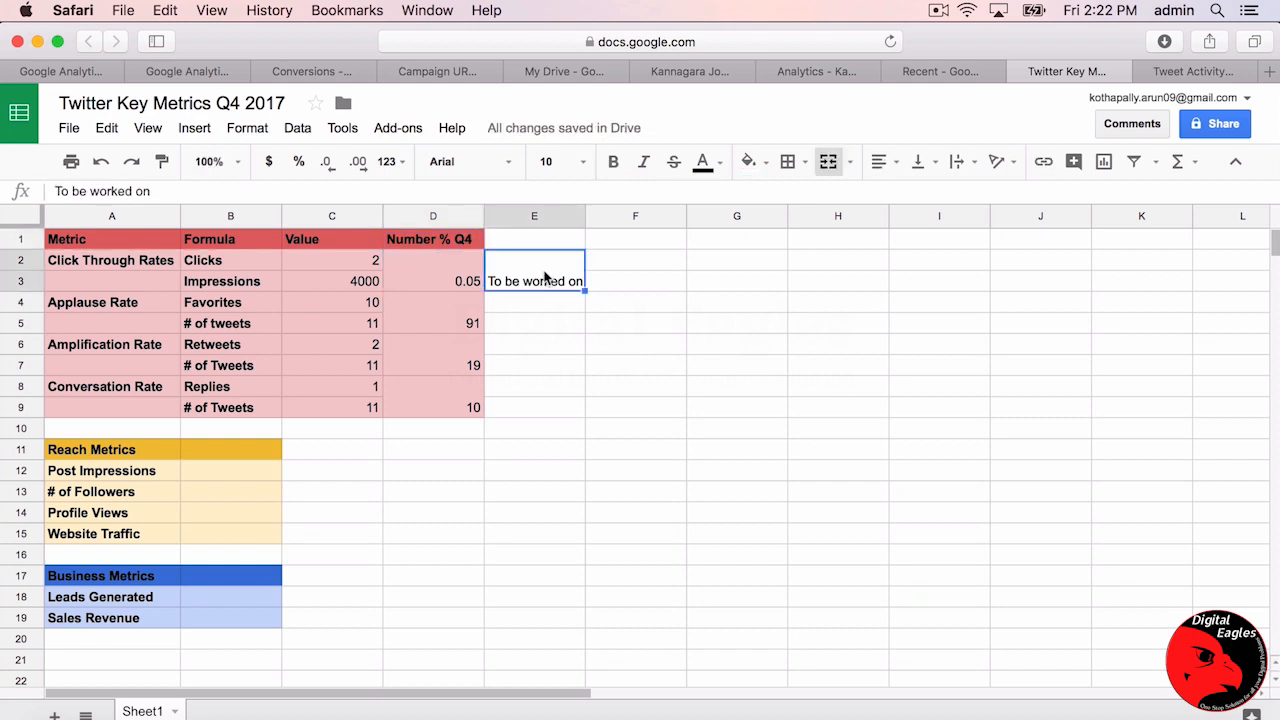
{"action": "key", "text": "Delete"}
Copy the D1 header into E1 and change the copy to "Number % Q3".
{"action": "left_click", "coordinate": [473, 238]}
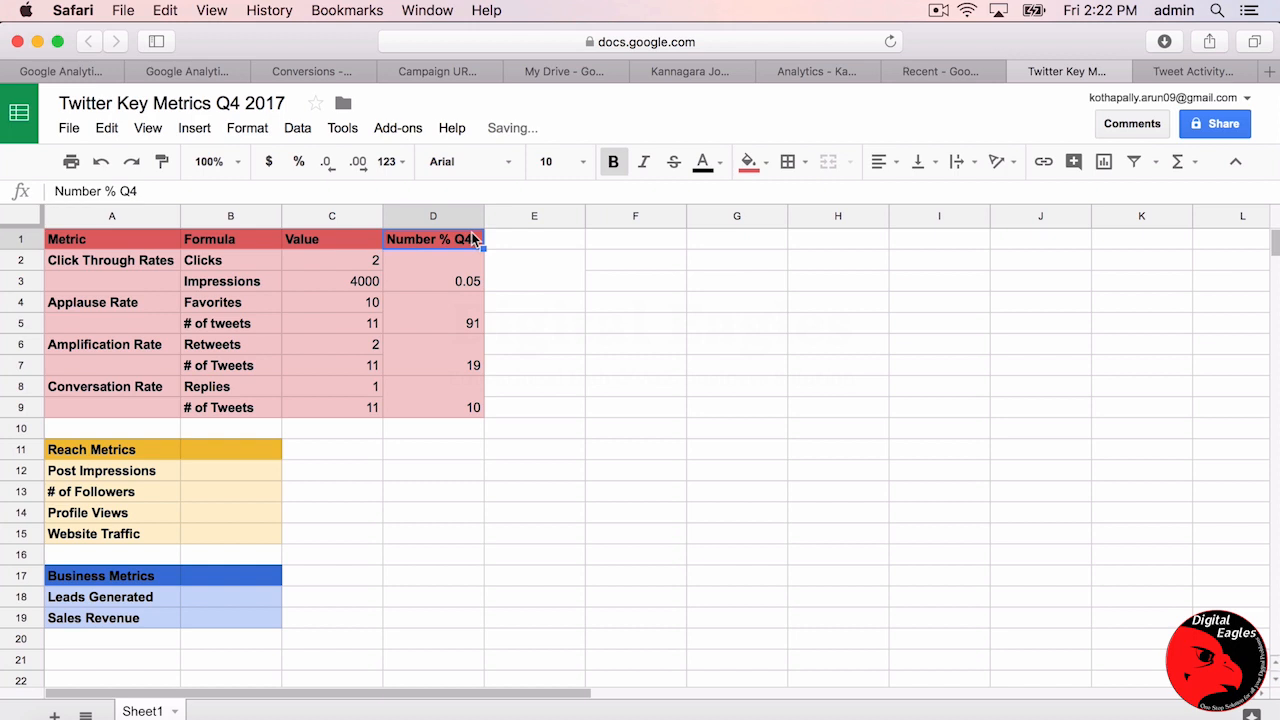
{"action": "left_click", "coordinate": [560, 245]}
{"action": "left_click", "coordinate": [437, 244]}
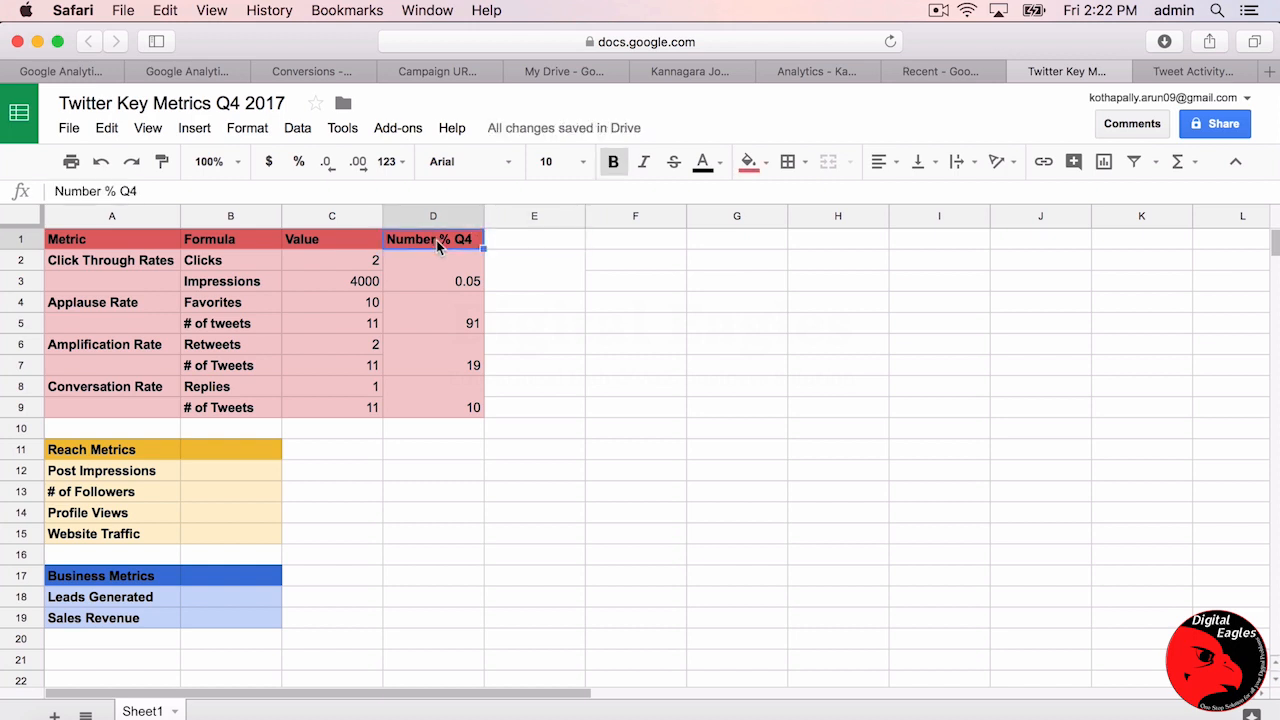
{"action": "key", "text": "super+c"}
{"action": "left_click", "coordinate": [543, 240]}
{"action": "key", "text": "super+v"}
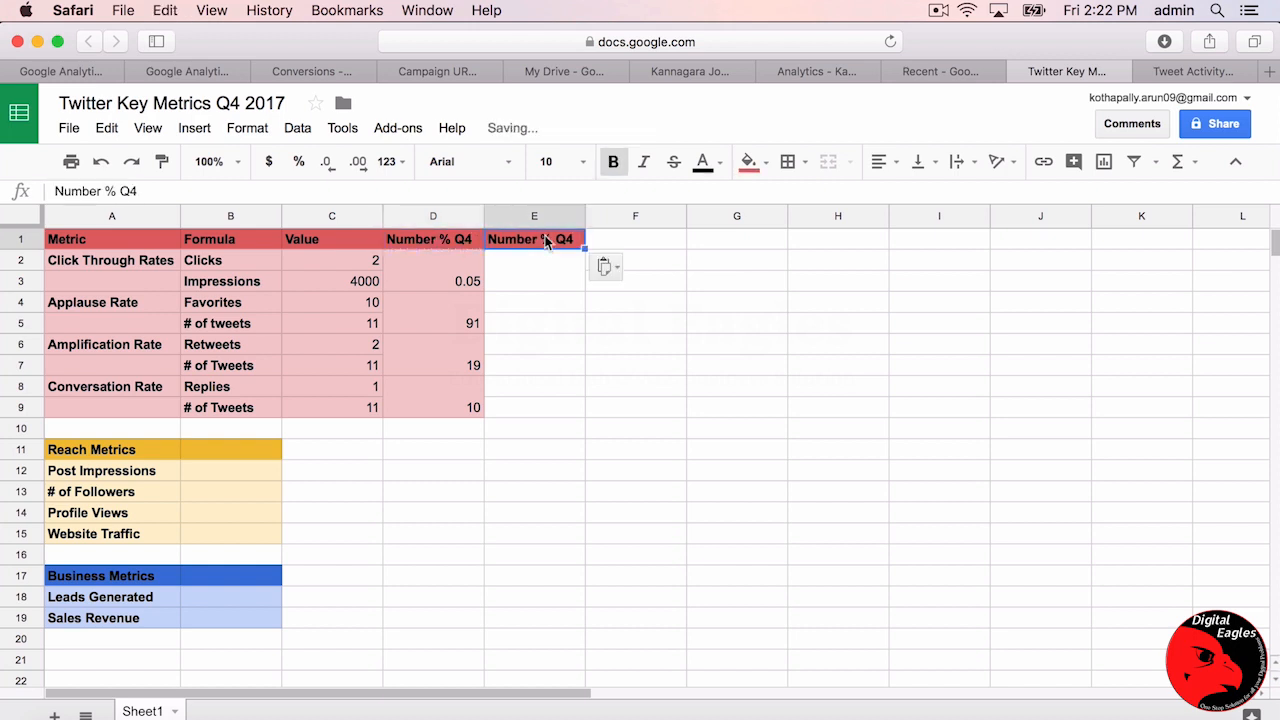
{"action": "key", "text": "BackSpace"}
{"action": "type", "text": "3"}
{"action": "key", "text": "Return"}
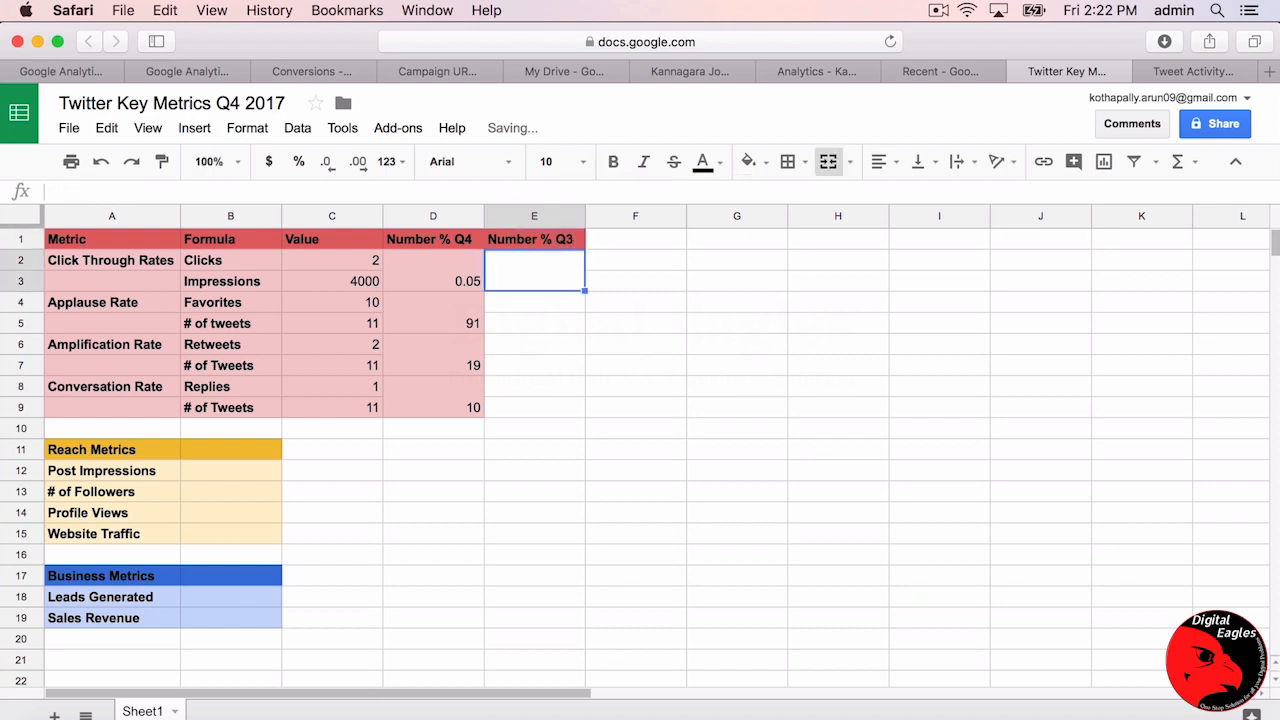
Copy the empty merged cell E2:E3 onto E4:E5, E6:E7 and E8:E9.
{"action": "key", "text": "super+c"}
{"action": "left_click", "coordinate": [575, 300]}
{"action": "key", "text": "super+v"}
{"action": "left_click", "coordinate": [534, 344]}
{"action": "key", "text": "super+v"}
{"action": "left_click", "coordinate": [534, 386]}
{"action": "key", "text": "super+v"}
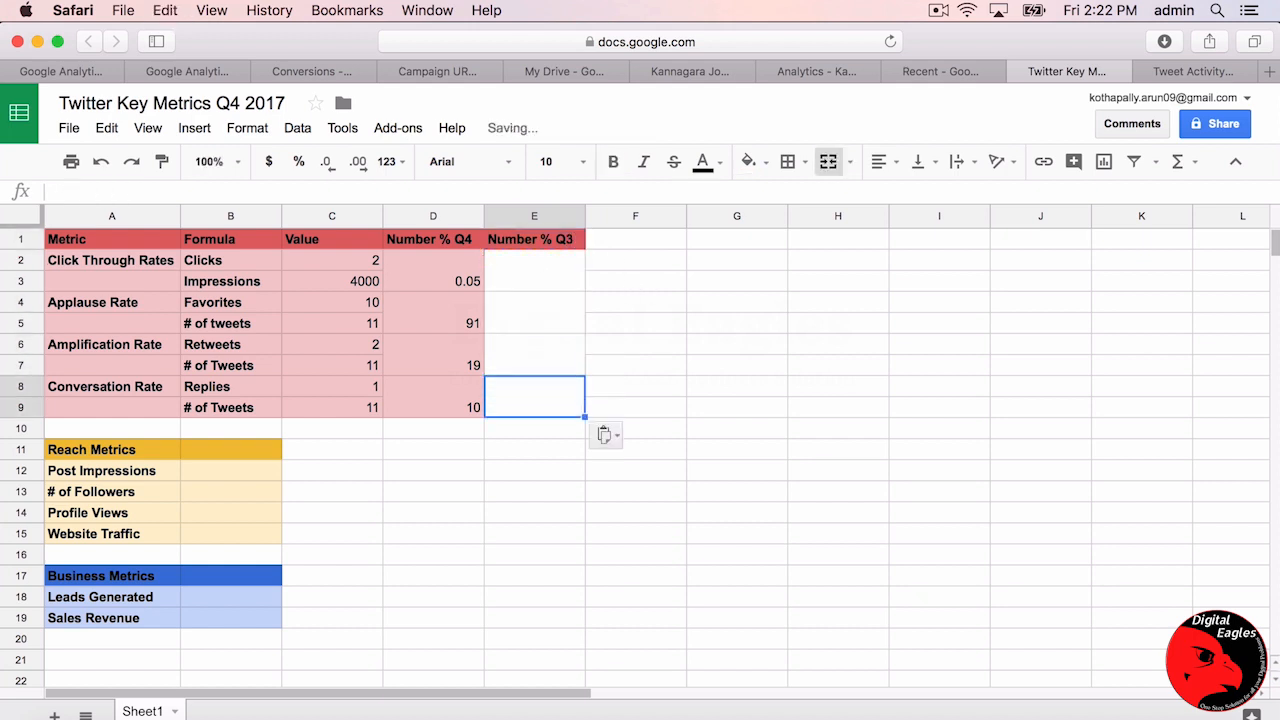
Enter example Q3 rates in column E: 0.07 for click-through, 80 for applause and 20 for amplification.
{"action": "left_click", "coordinate": [444, 280]}
{"action": "left_click_drag", "start_coordinate": [549, 268], "coordinate": [551, 279]}
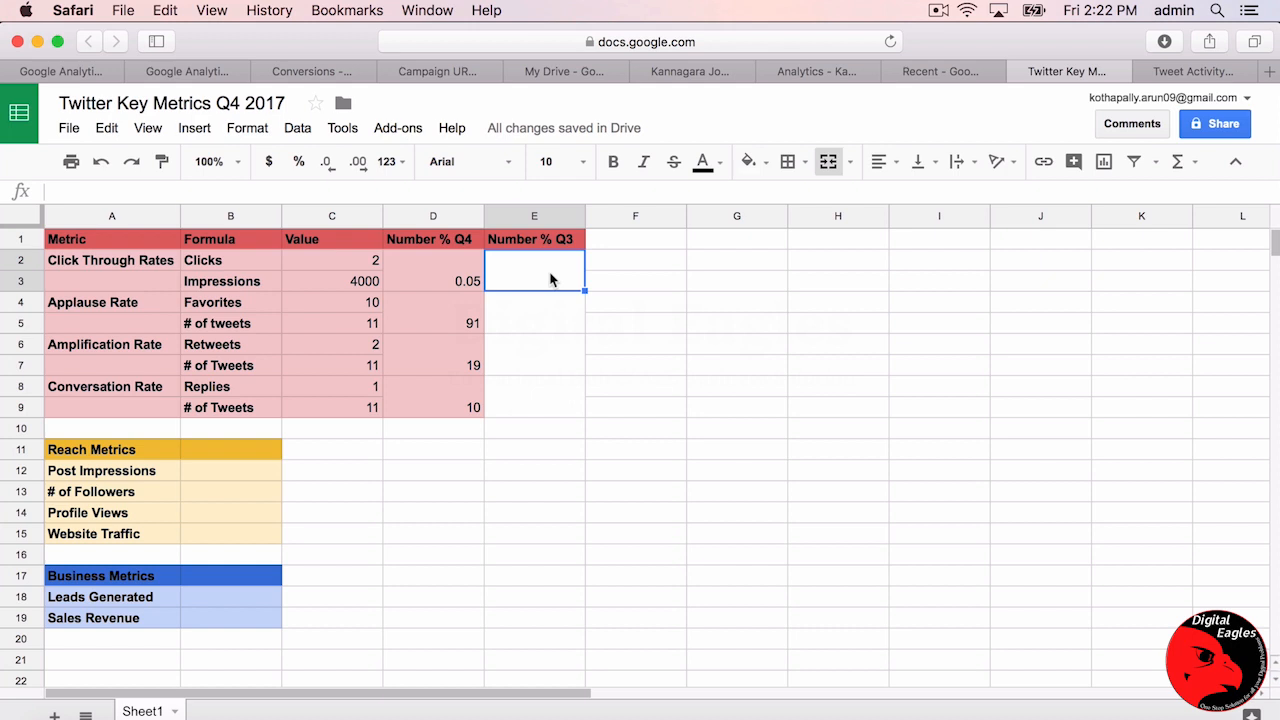
{"action": "type", "text": "0.0"}
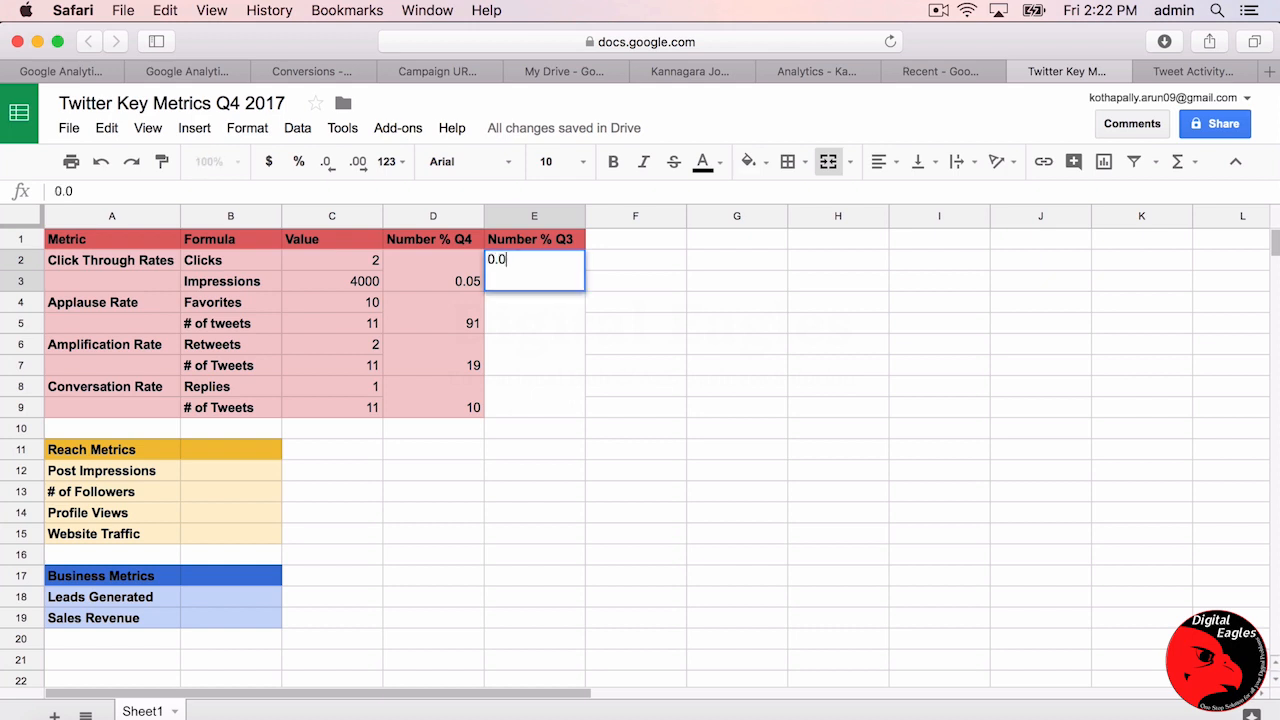
{"action": "type", "text": "7"}
{"action": "key", "text": "Return"}
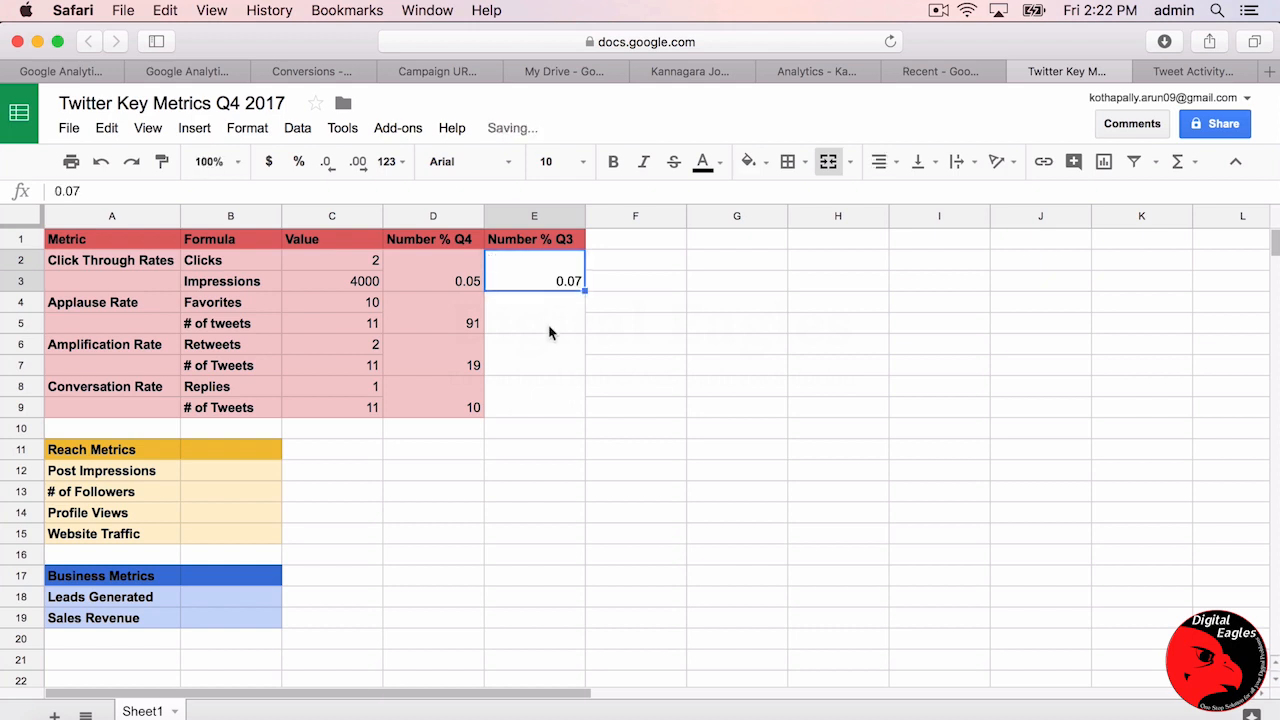
{"action": "left_click", "coordinate": [548, 316]}
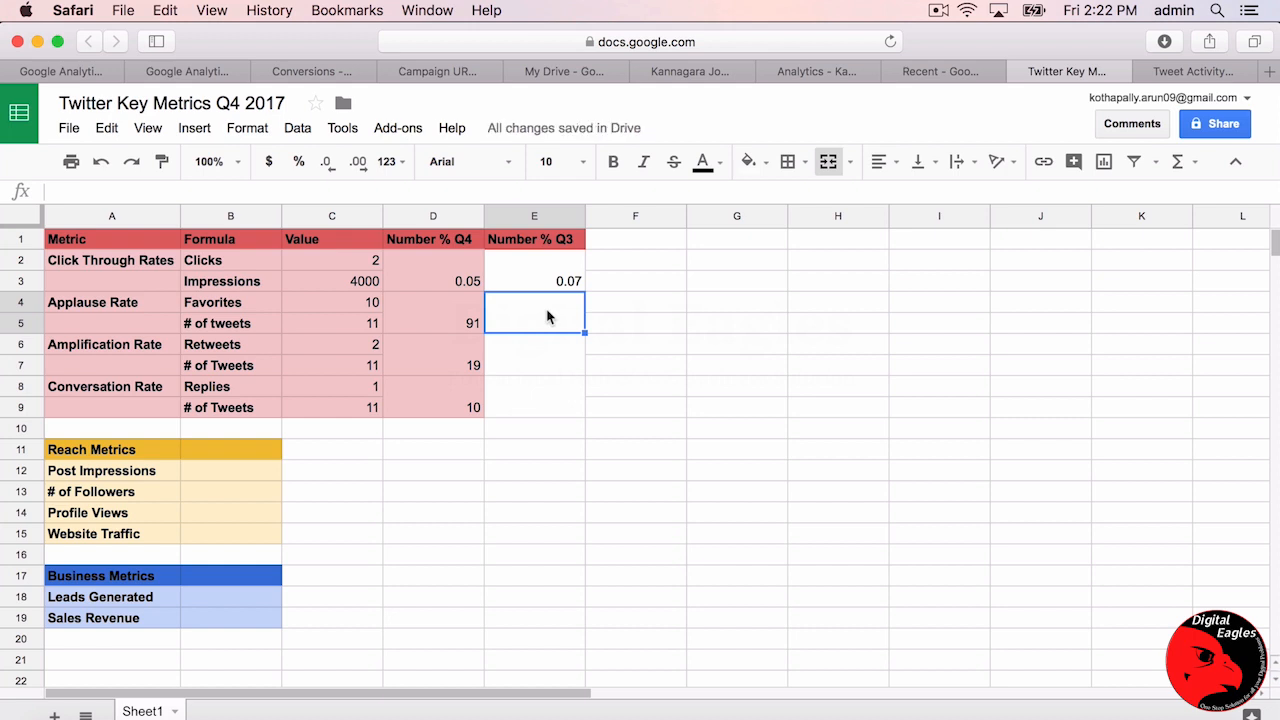
{"action": "key", "text": "ctrl+v"}
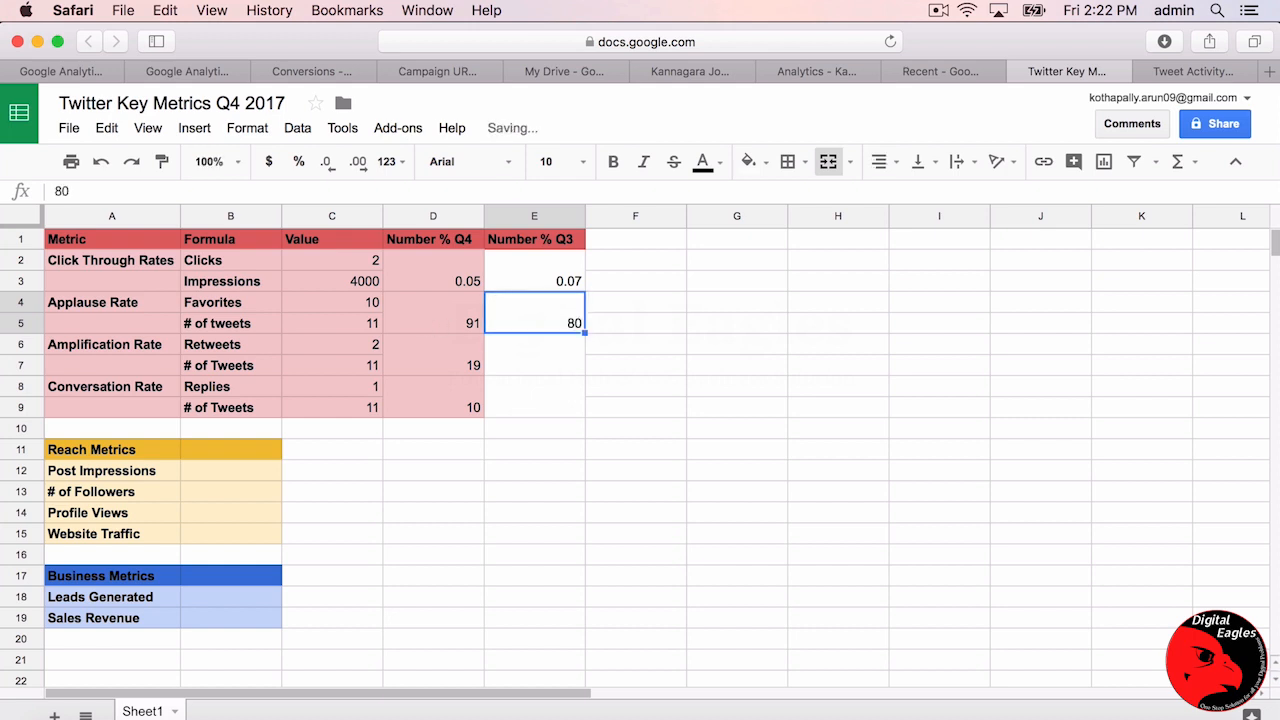
{"action": "left_click", "coordinate": [457, 326]}
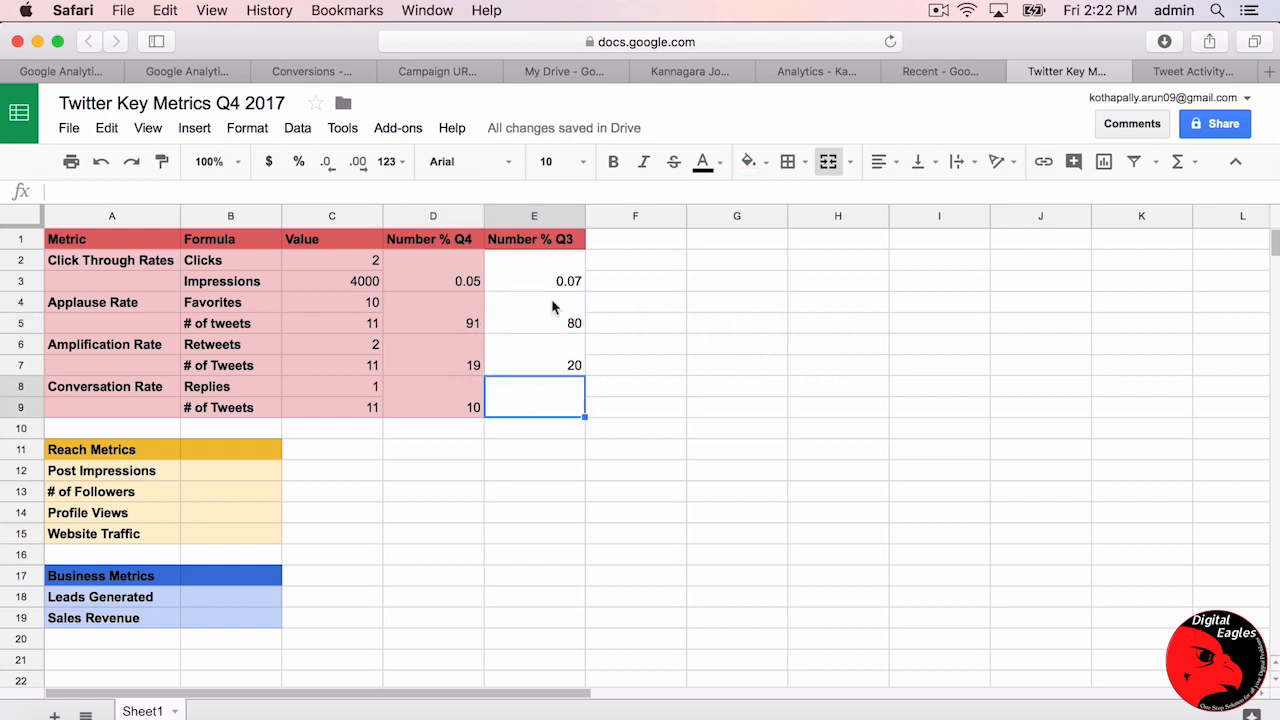
Delete the entire "Number % Q3" column E.
{"action": "left_click", "coordinate": [536, 222]}
{"action": "right_click", "coordinate": [535, 220]}
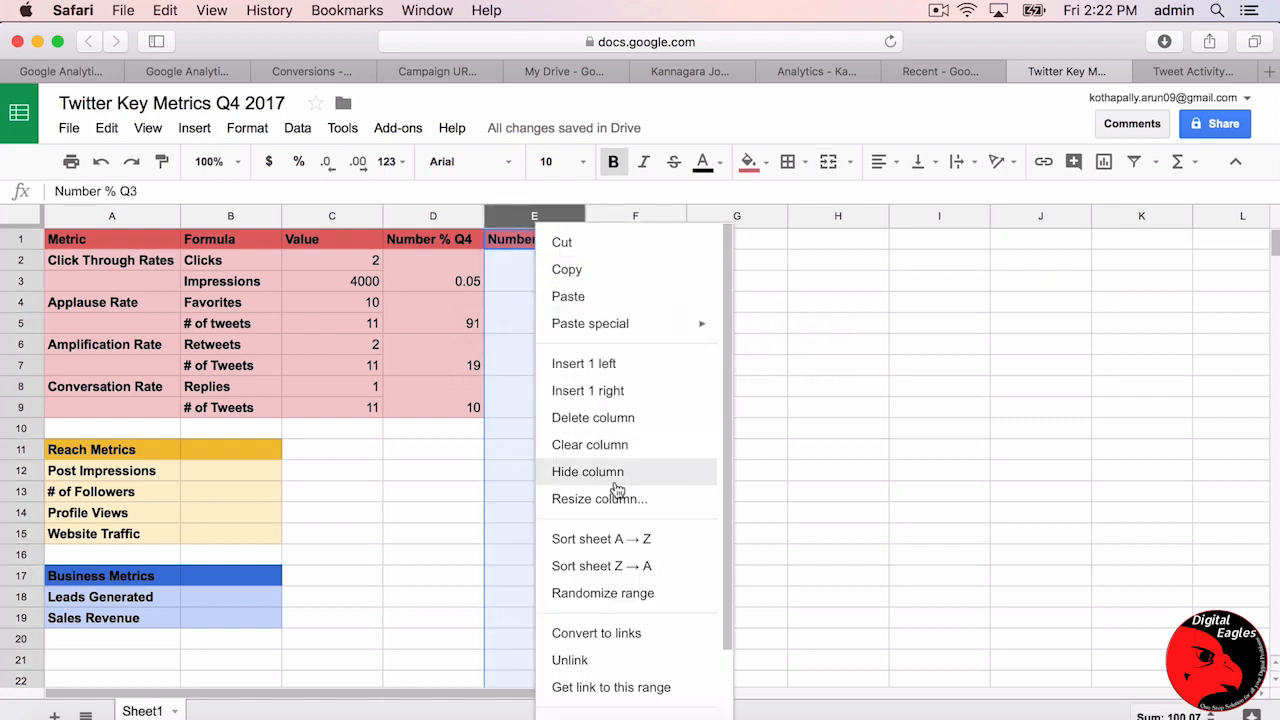
{"action": "left_click", "coordinate": [609, 427]}
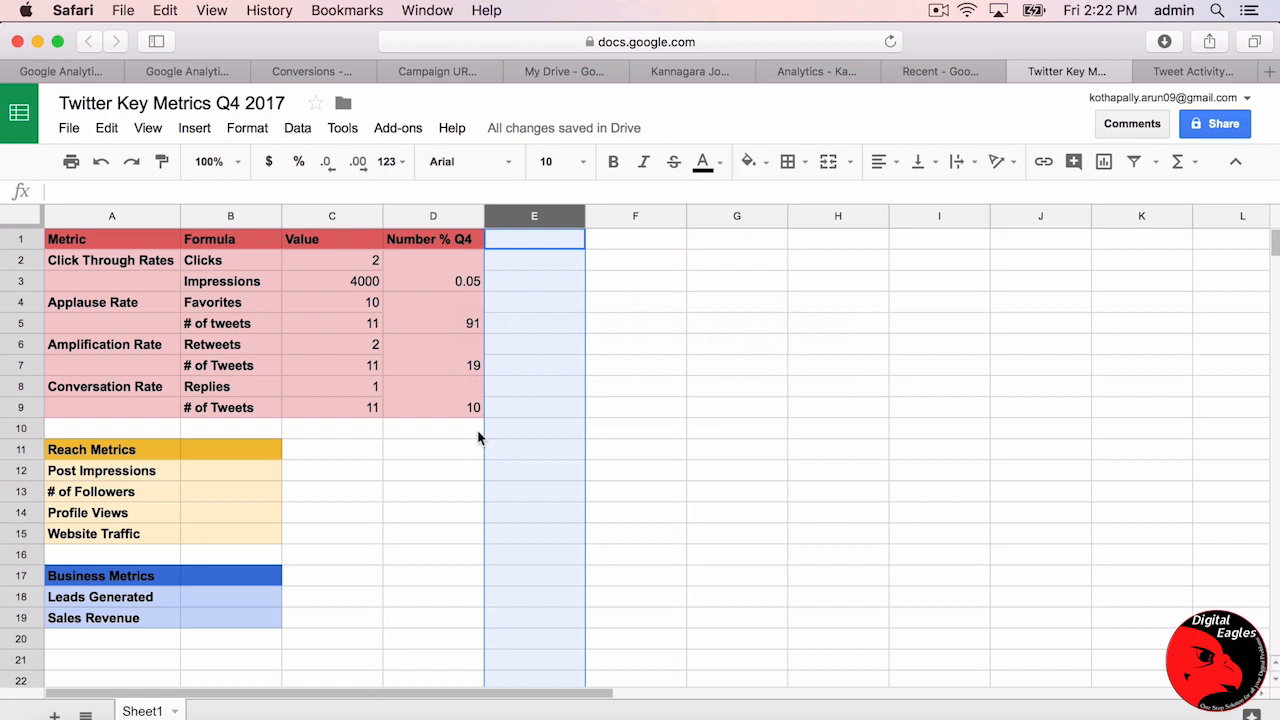
Switch to Twitter Analytics, open the account home and find the tweet impressions in the January 2017 summary.
{"action": "left_click", "coordinate": [230, 449]}
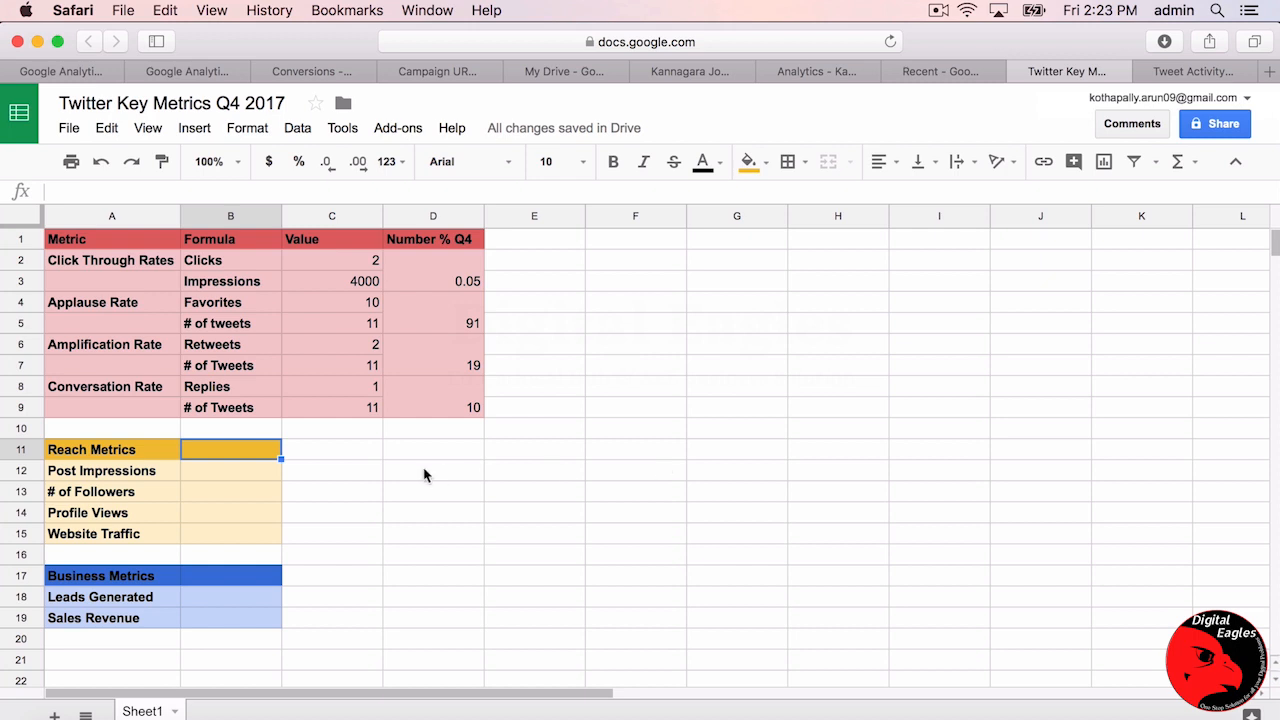
{"action": "left_click", "coordinate": [143, 480]}
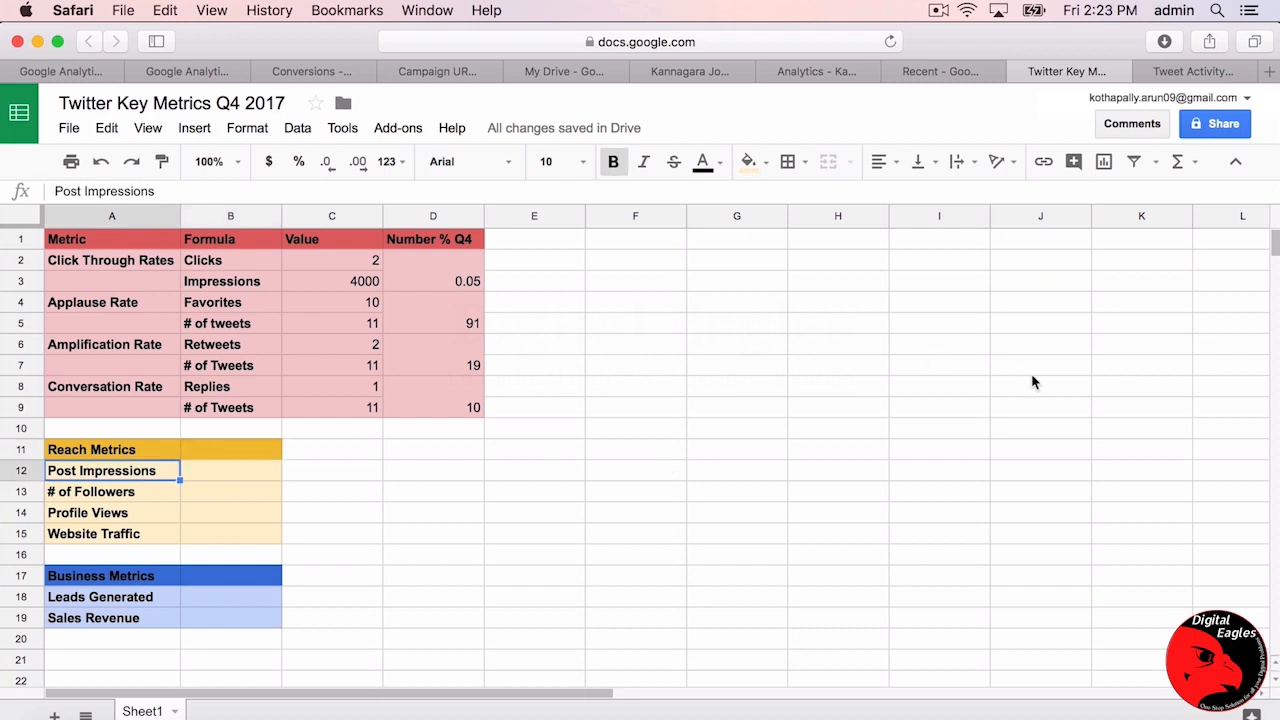
{"action": "left_click", "coordinate": [1212, 73]}
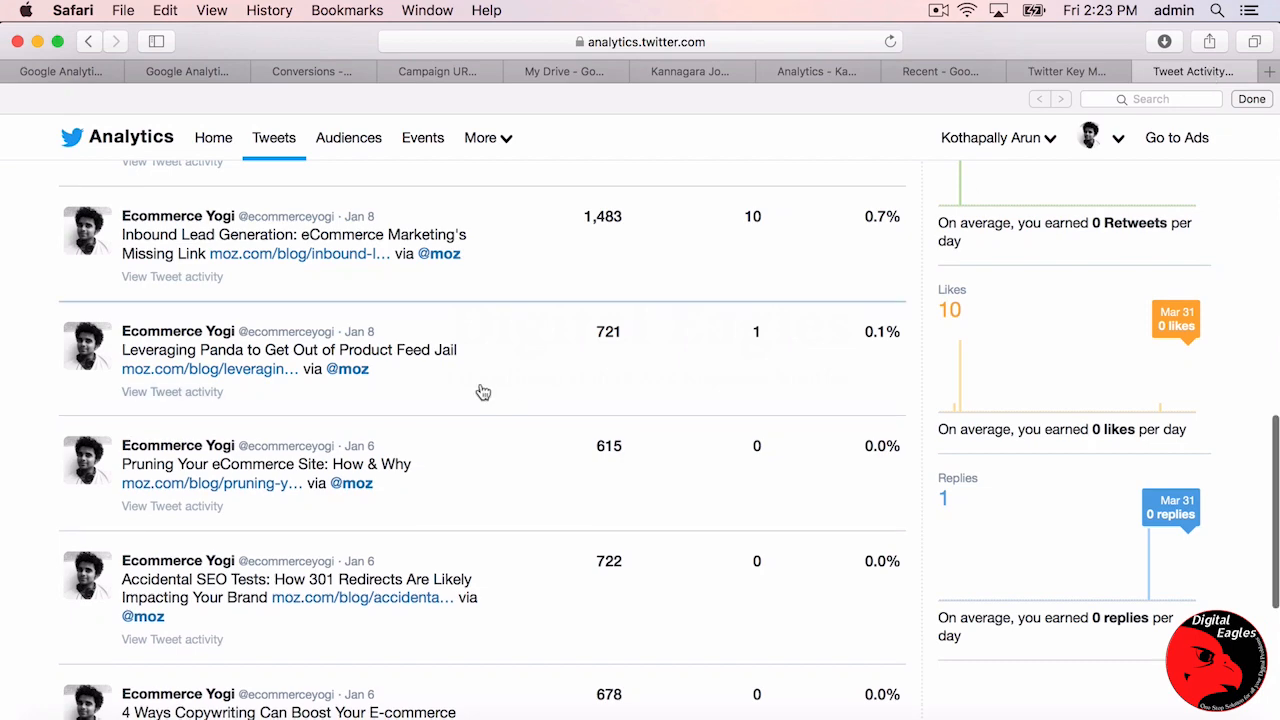
{"action": "left_click", "coordinate": [211, 139]}
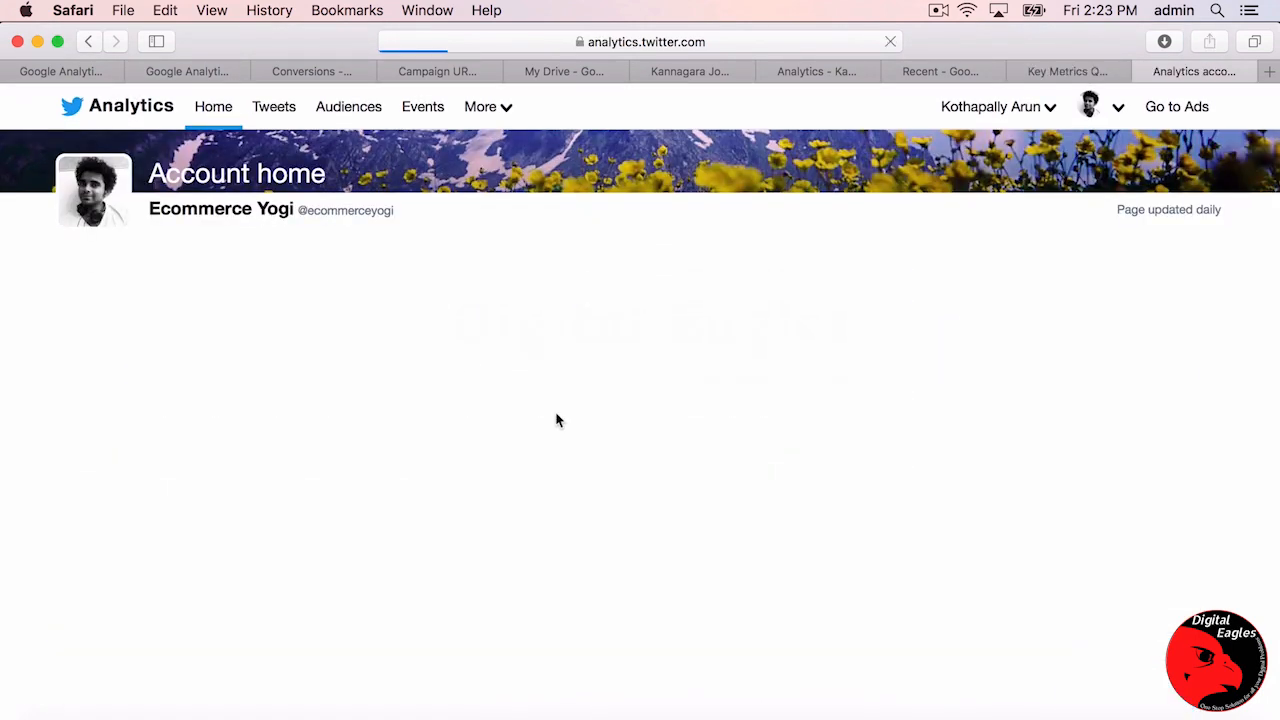
{"action": "scroll", "coordinate": [557, 420], "scroll_direction": "down", "scroll_amount": 15}
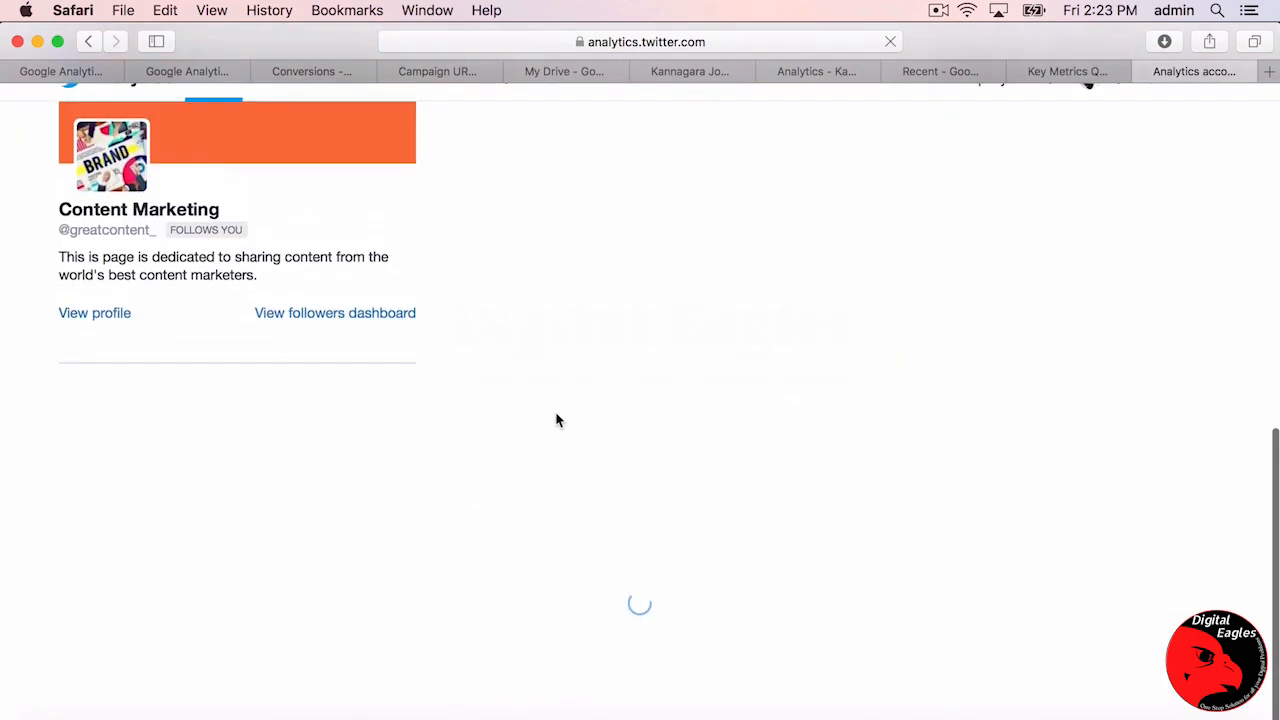
{"action": "scroll", "coordinate": [557, 420], "scroll_direction": "down", "scroll_amount": 2}
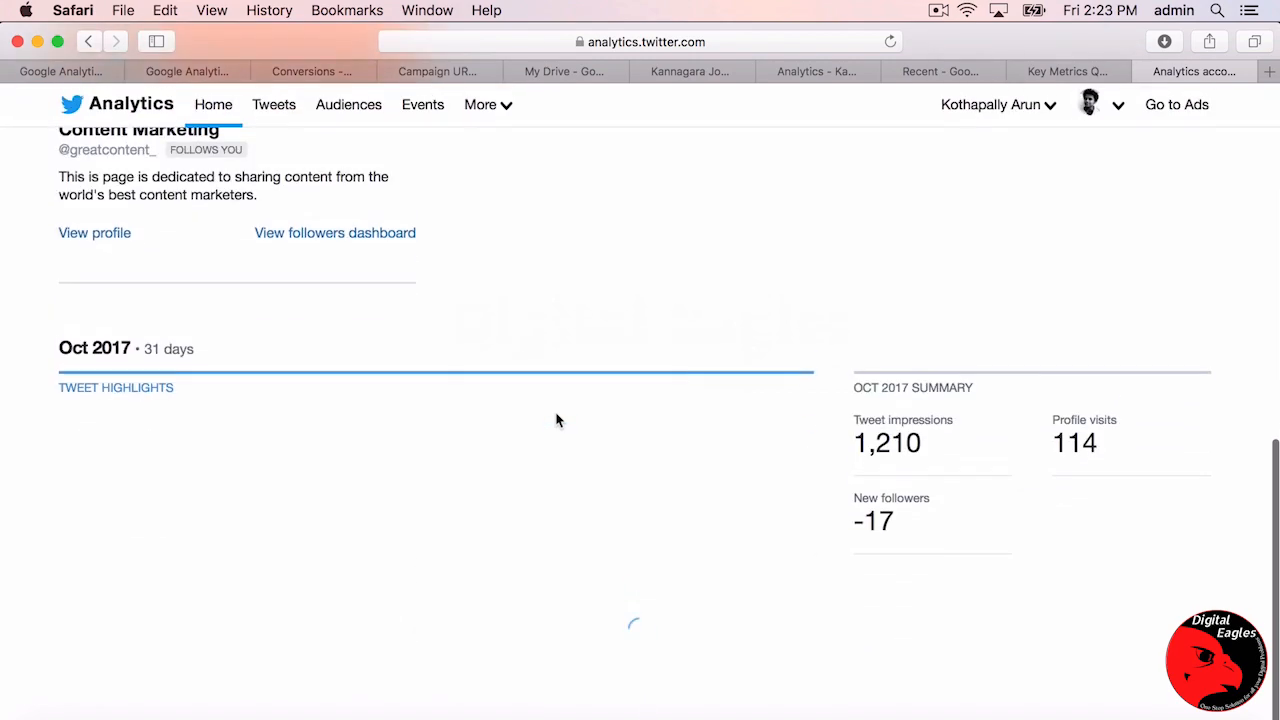
{"action": "scroll", "coordinate": [557, 420], "scroll_direction": "down", "scroll_amount": 10}
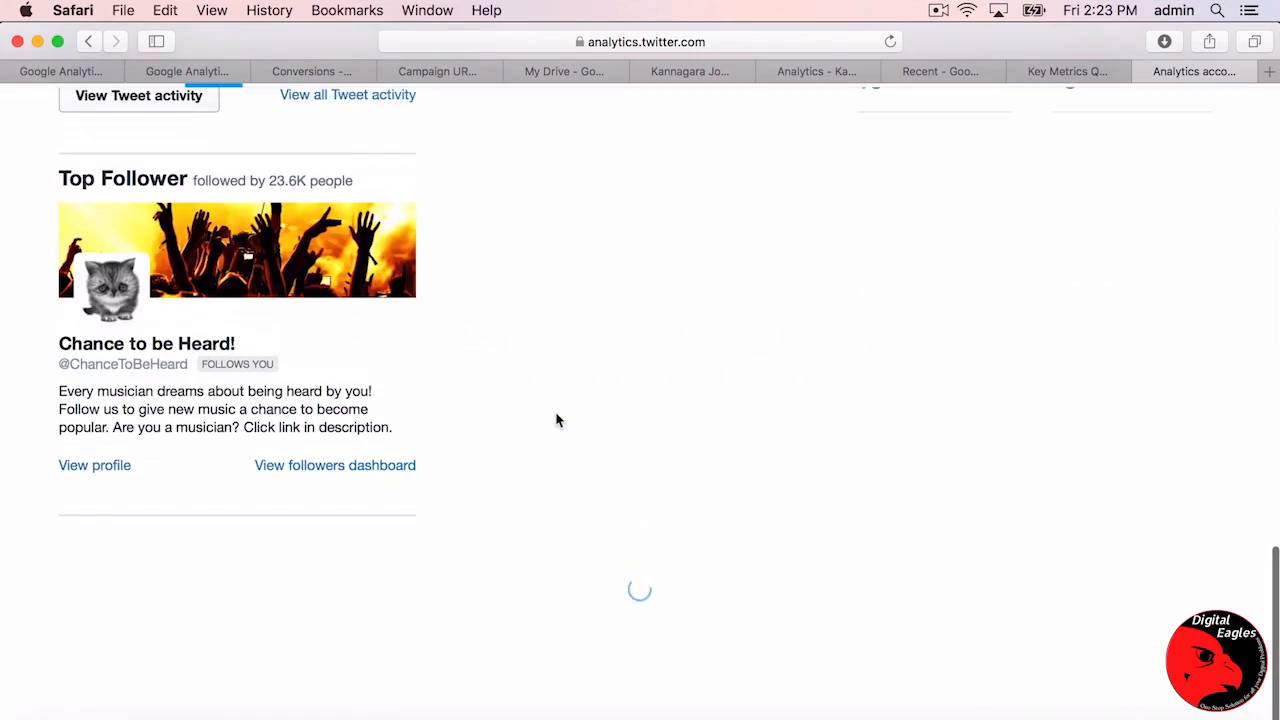
{"action": "scroll", "coordinate": [557, 420], "scroll_direction": "down", "scroll_amount": 9}
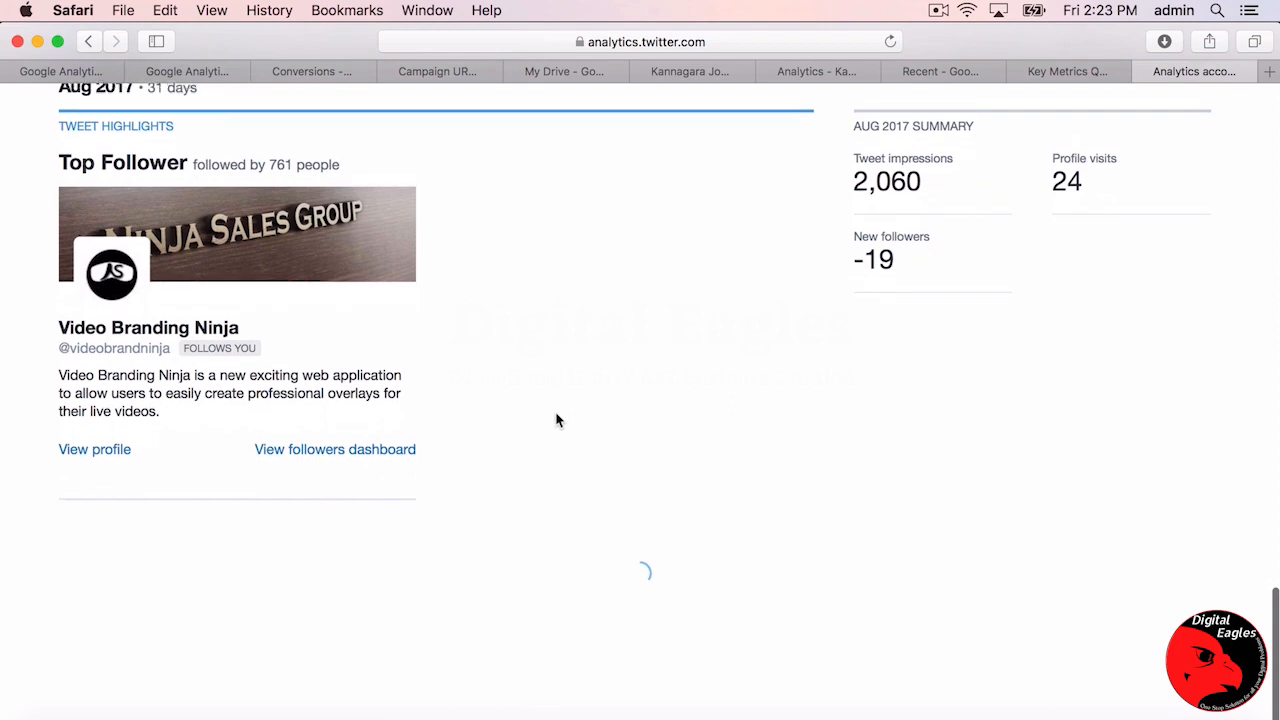
{"action": "scroll", "coordinate": [557, 420], "scroll_direction": "down", "scroll_amount": 5}
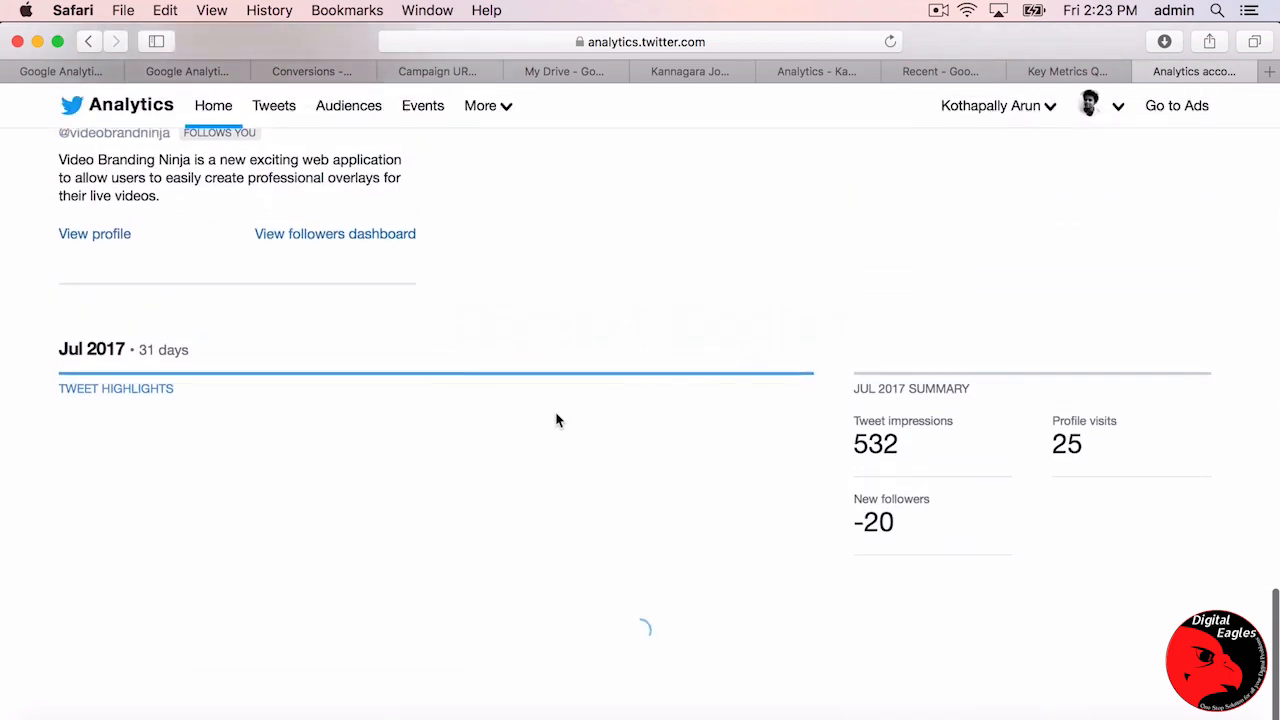
{"action": "scroll", "coordinate": [557, 420], "scroll_direction": "down", "scroll_amount": 8}
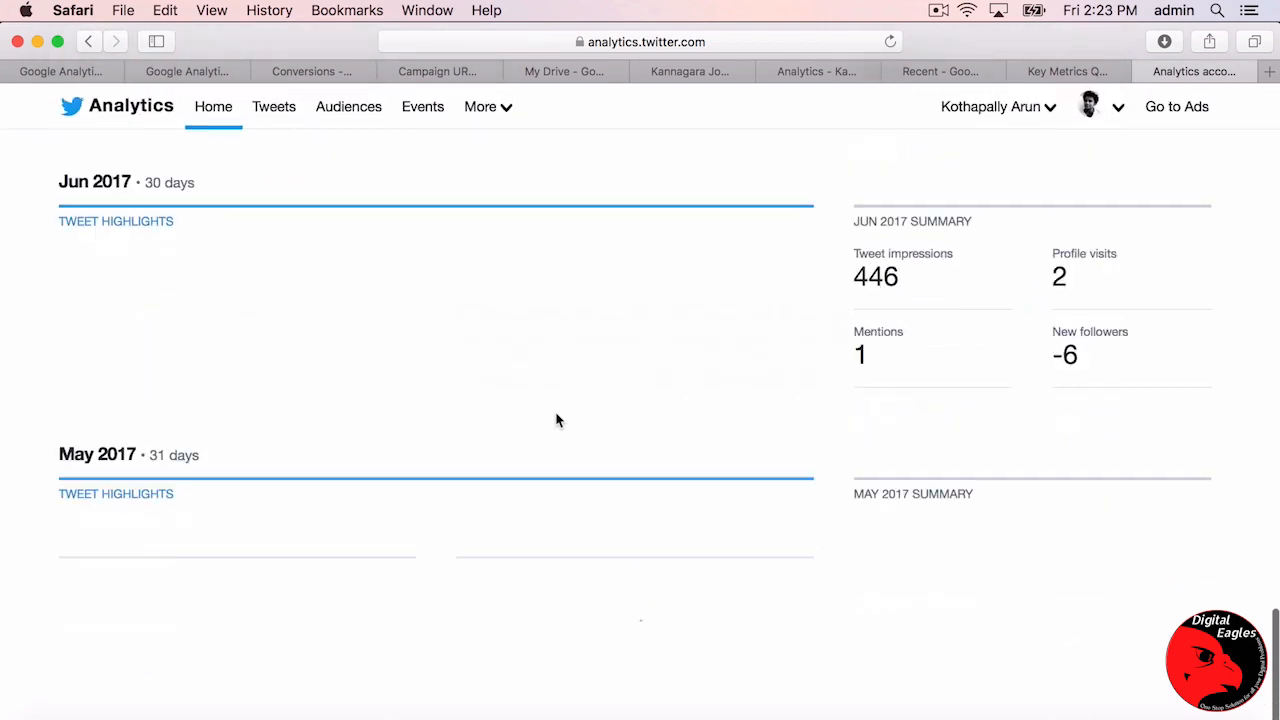
{"action": "scroll", "coordinate": [557, 420], "scroll_direction": "down", "scroll_amount": 5}
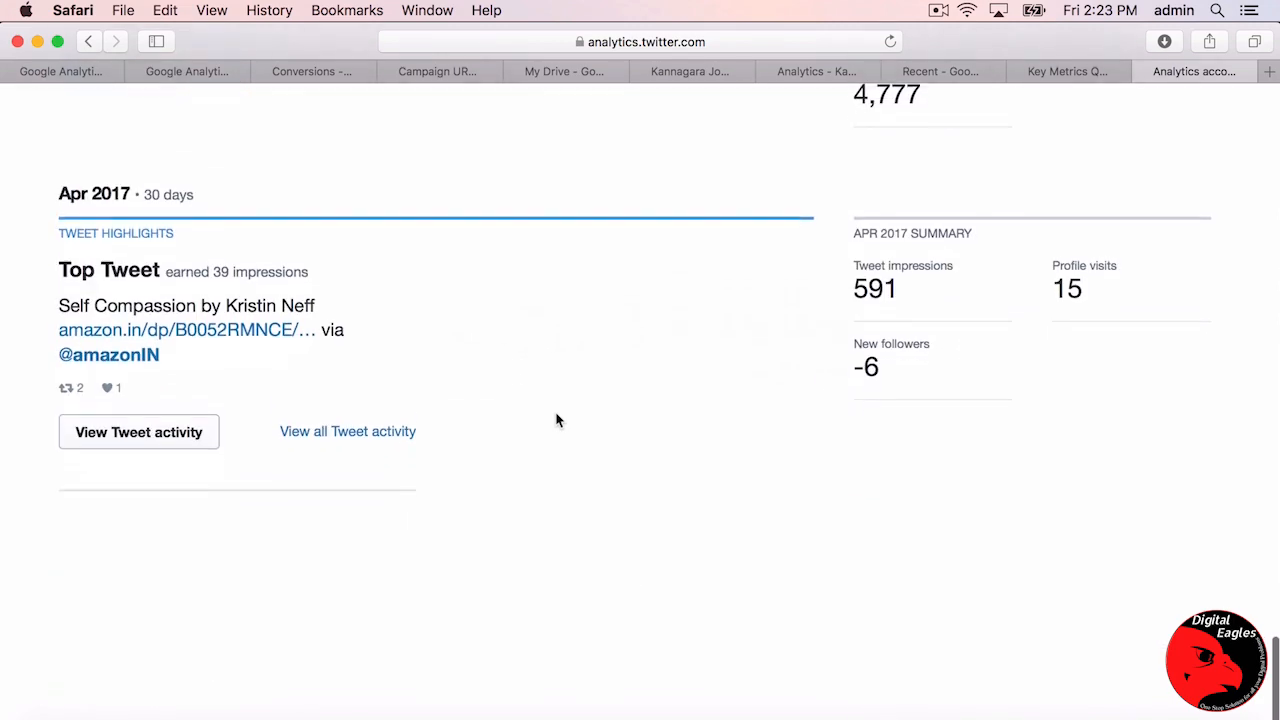
{"action": "scroll", "coordinate": [557, 420], "scroll_direction": "down", "scroll_amount": 10}
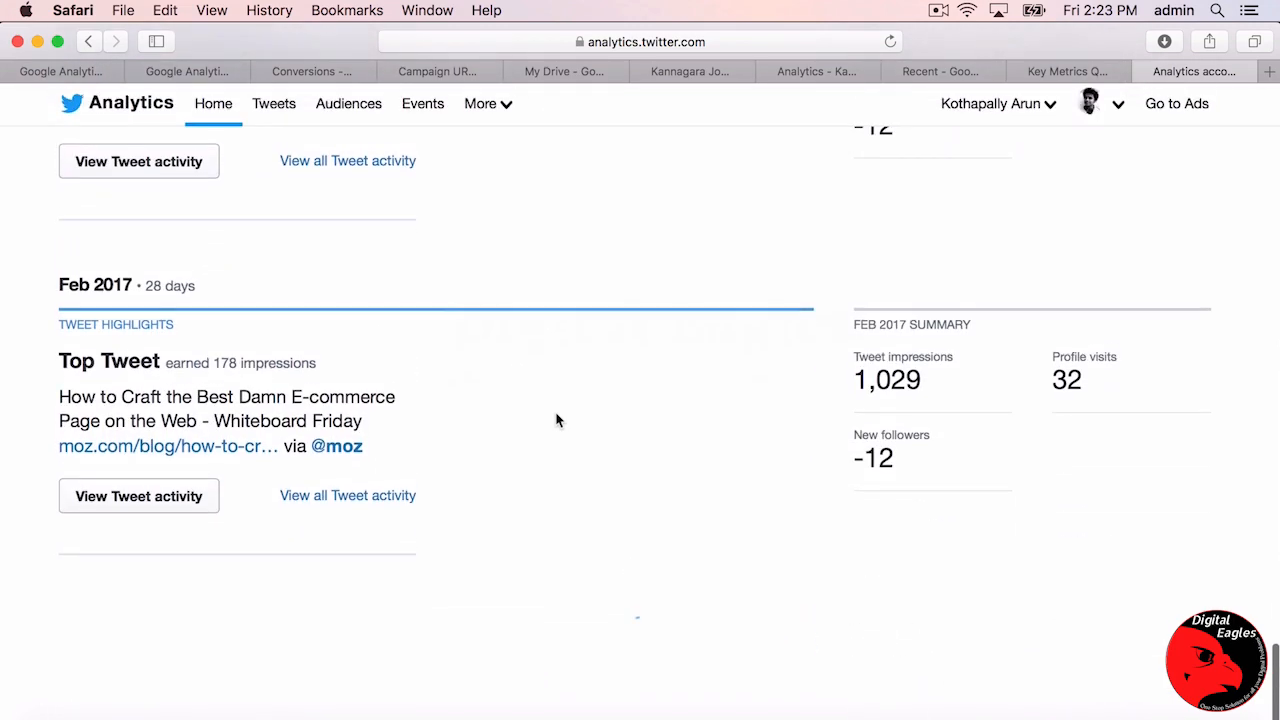
{"action": "scroll", "coordinate": [557, 420], "scroll_direction": "down", "scroll_amount": 5}
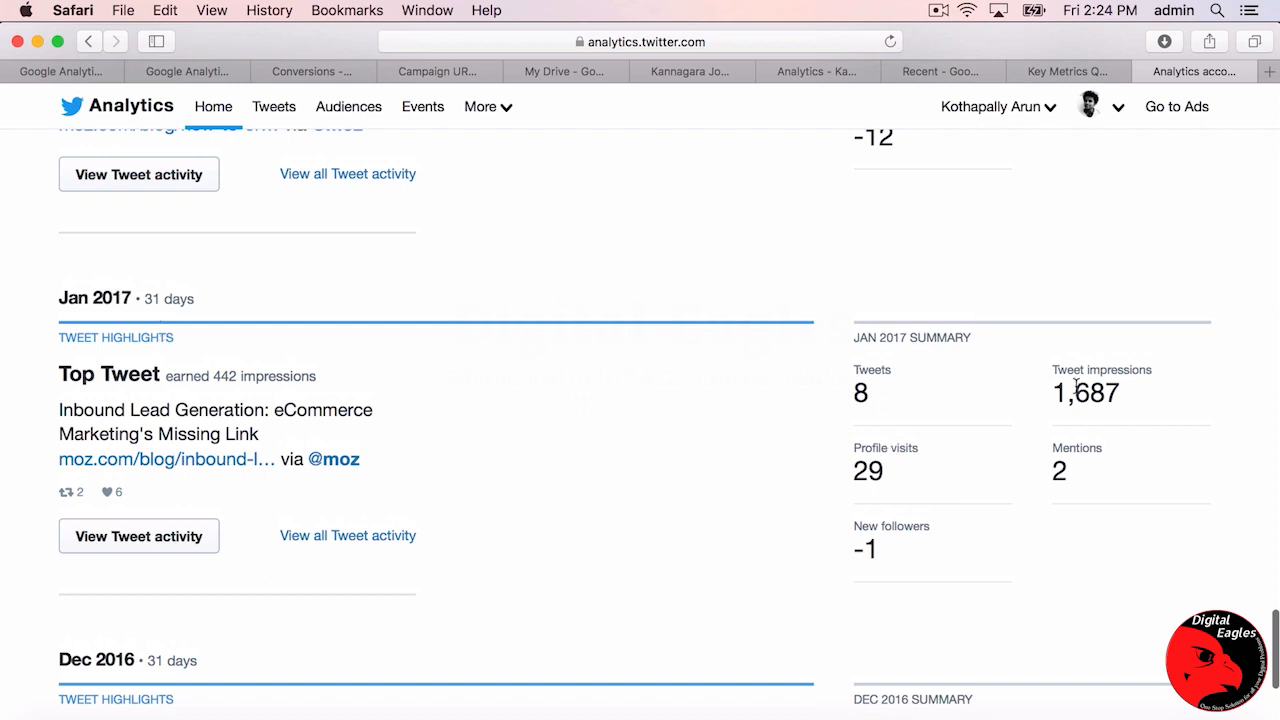
Check the tweet impressions in the February and March 2017 summaries.
{"action": "scroll", "coordinate": [1130, 405], "scroll_direction": "up", "scroll_amount": 5}
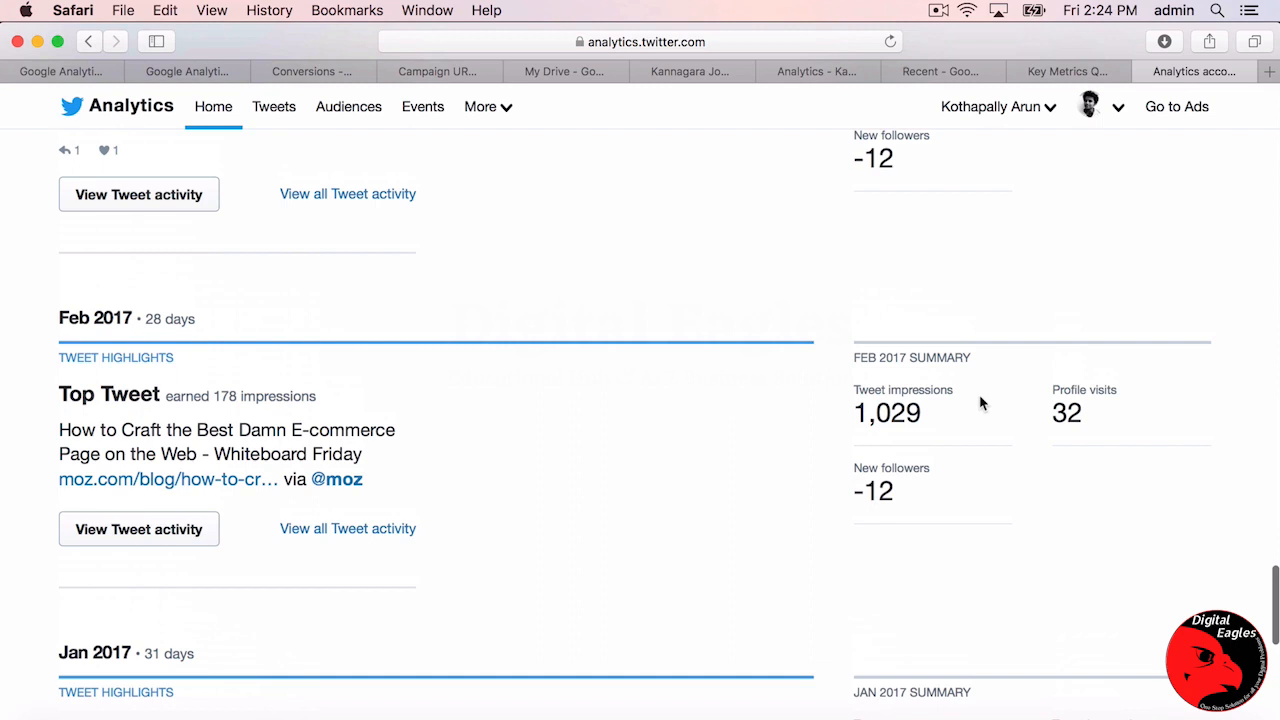
{"action": "scroll", "coordinate": [912, 425], "scroll_direction": "down", "scroll_amount": 3}
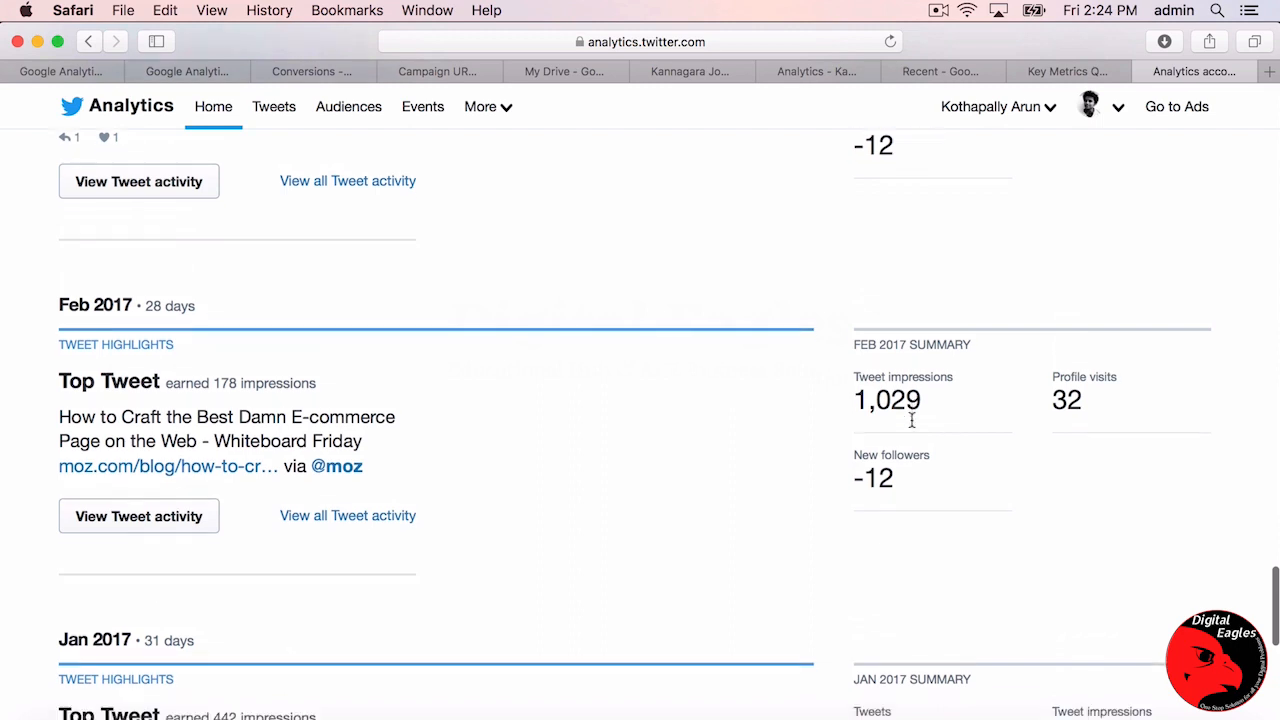
{"action": "scroll", "coordinate": [912, 426], "scroll_direction": "up", "scroll_amount": 2}
{"action": "scroll", "coordinate": [912, 427], "scroll_direction": "up", "scroll_amount": 1}
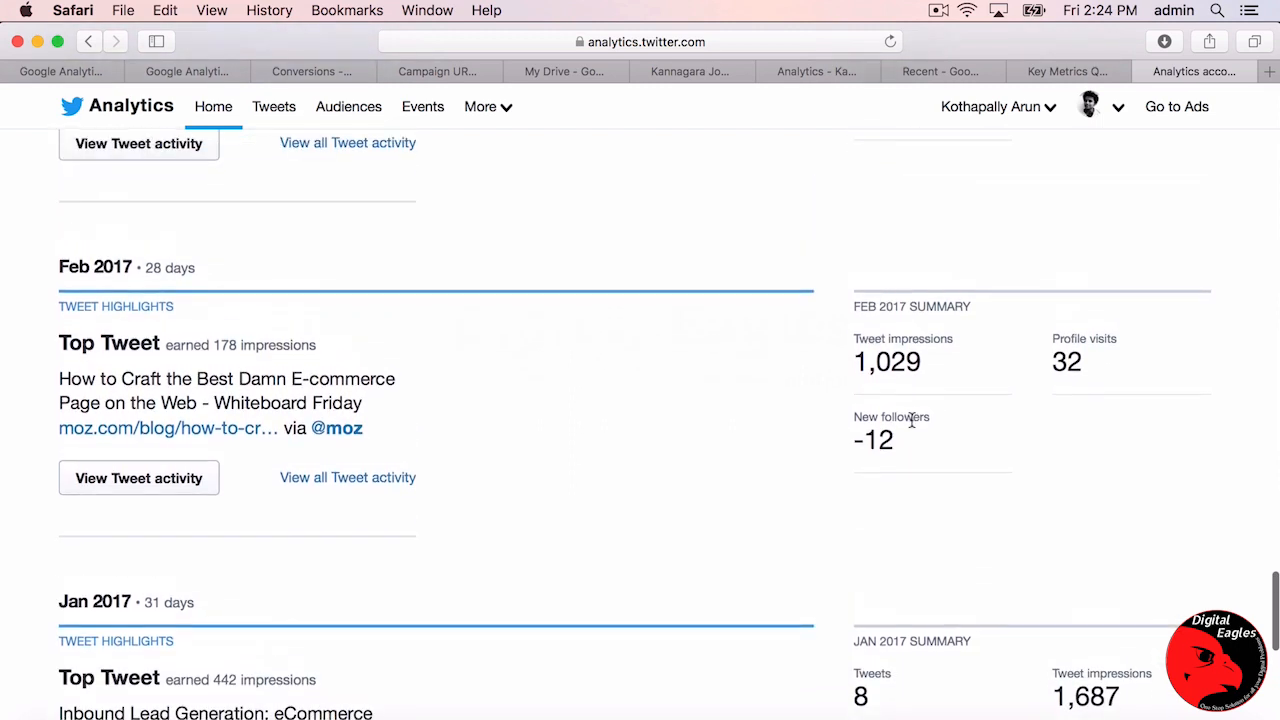
{"action": "scroll", "coordinate": [912, 422], "scroll_direction": "up", "scroll_amount": 8}
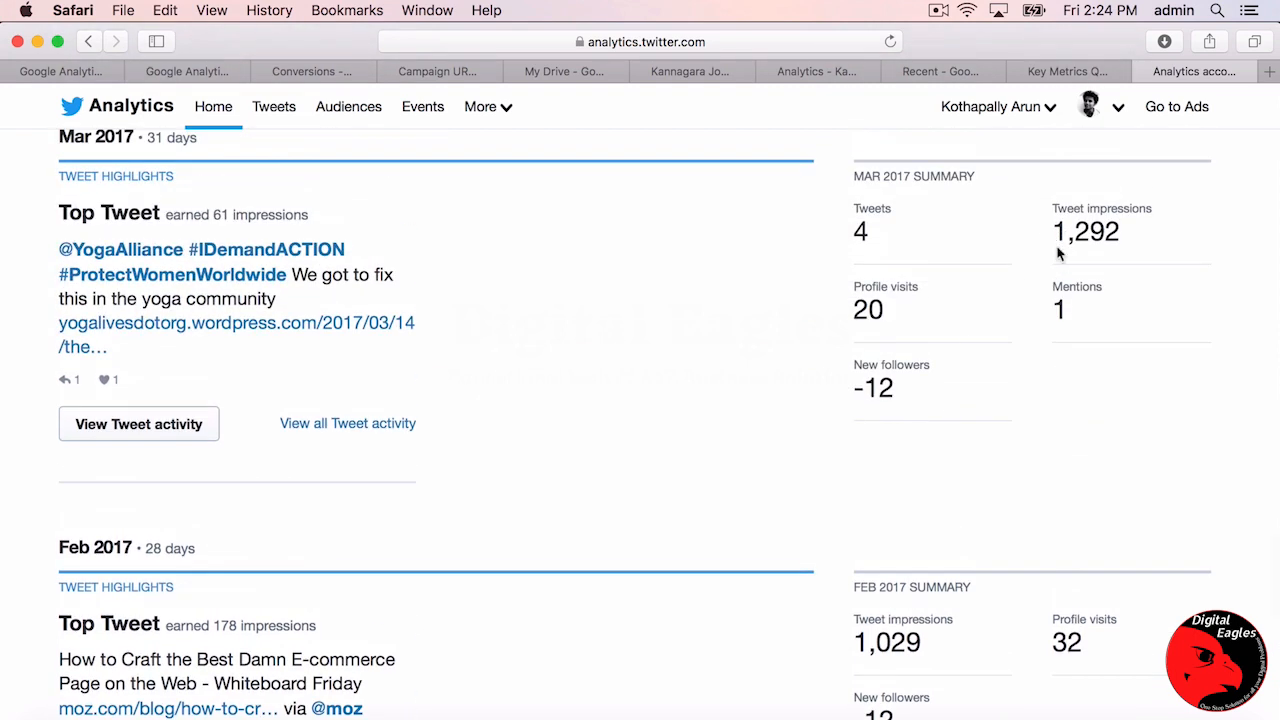
Return to the key metrics spreadsheet and enter 4000 for Post Impressions in B12.
{"action": "left_click", "coordinate": [1068, 71]}
{"action": "left_click", "coordinate": [252, 474]}
{"action": "type", "text": "2"}
{"action": "key", "text": "BackSpace"}
{"action": "type", "text": "400"}
{"action": "key", "text": "Return"}
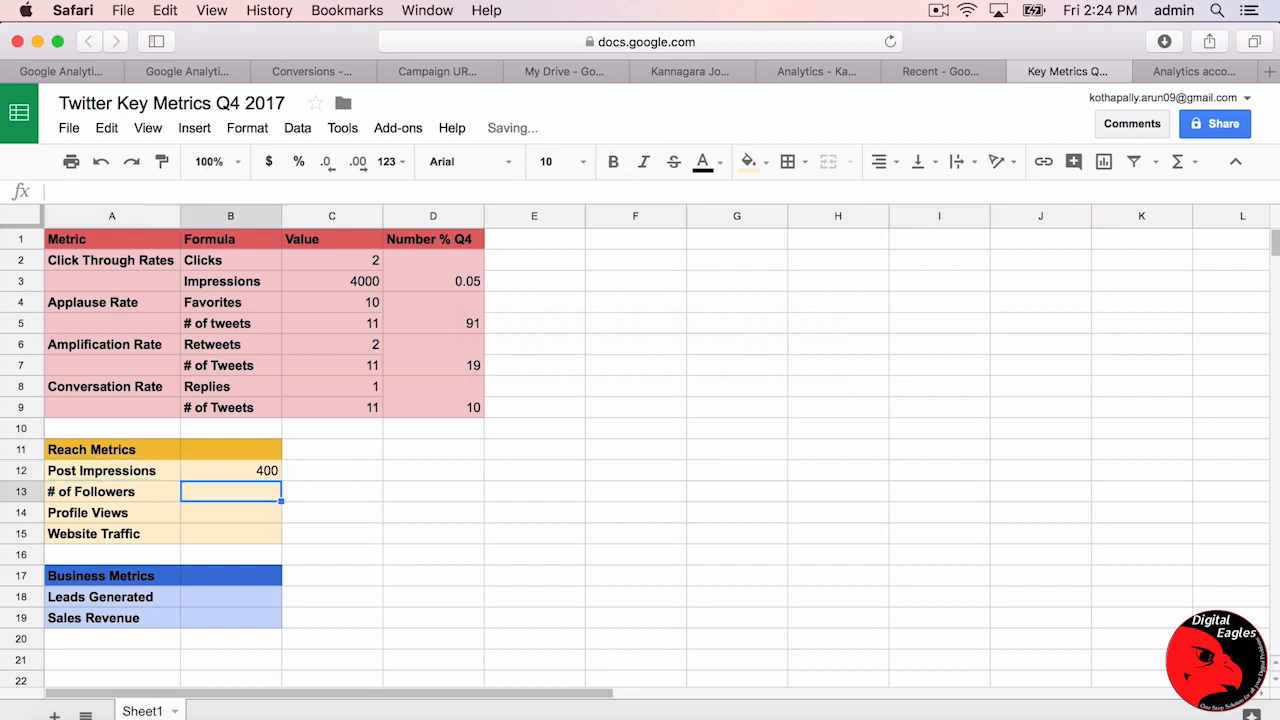
{"action": "double_click", "coordinate": [246, 473]}
{"action": "type", "text": "0"}
{"action": "key", "text": "Return"}
Look through the March to July 2017 monthly summaries on the Twitter Analytics account home.
{"action": "left_click", "coordinate": [1174, 70]}
{"action": "scroll", "coordinate": [634, 471], "scroll_direction": "up", "scroll_amount": 5}
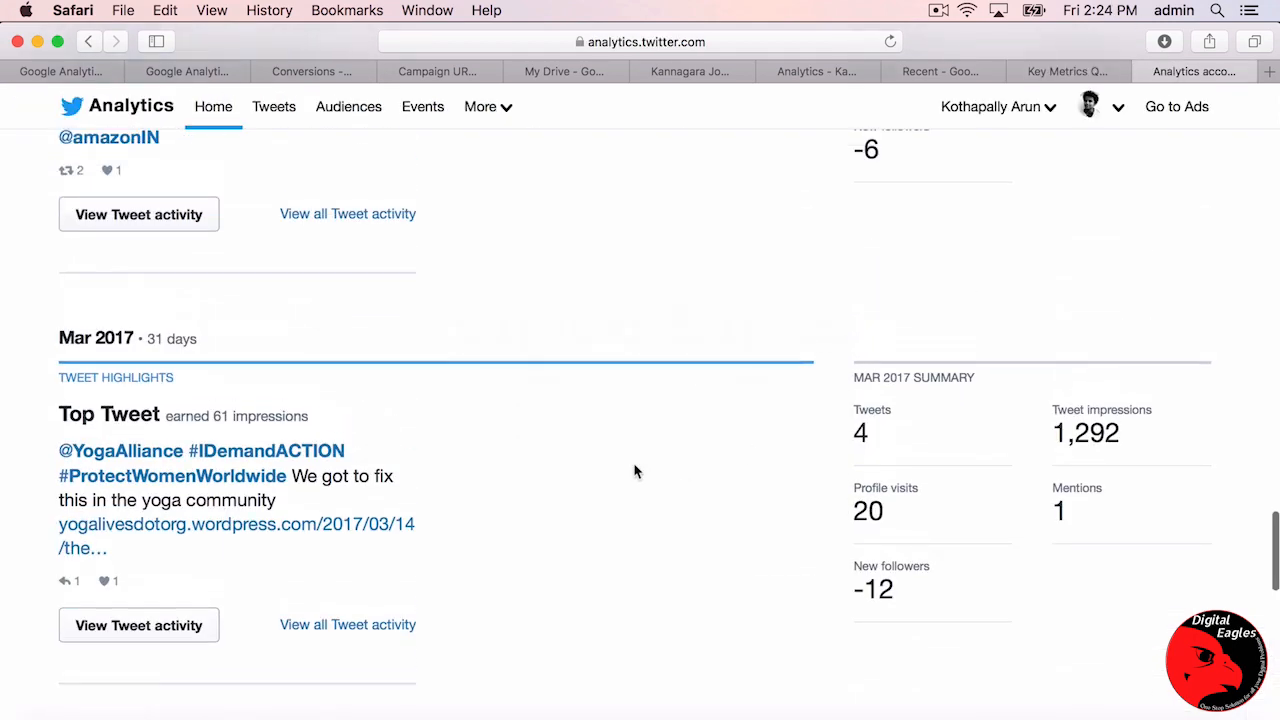
{"action": "scroll", "coordinate": [634, 471], "scroll_direction": "up", "scroll_amount": 5}
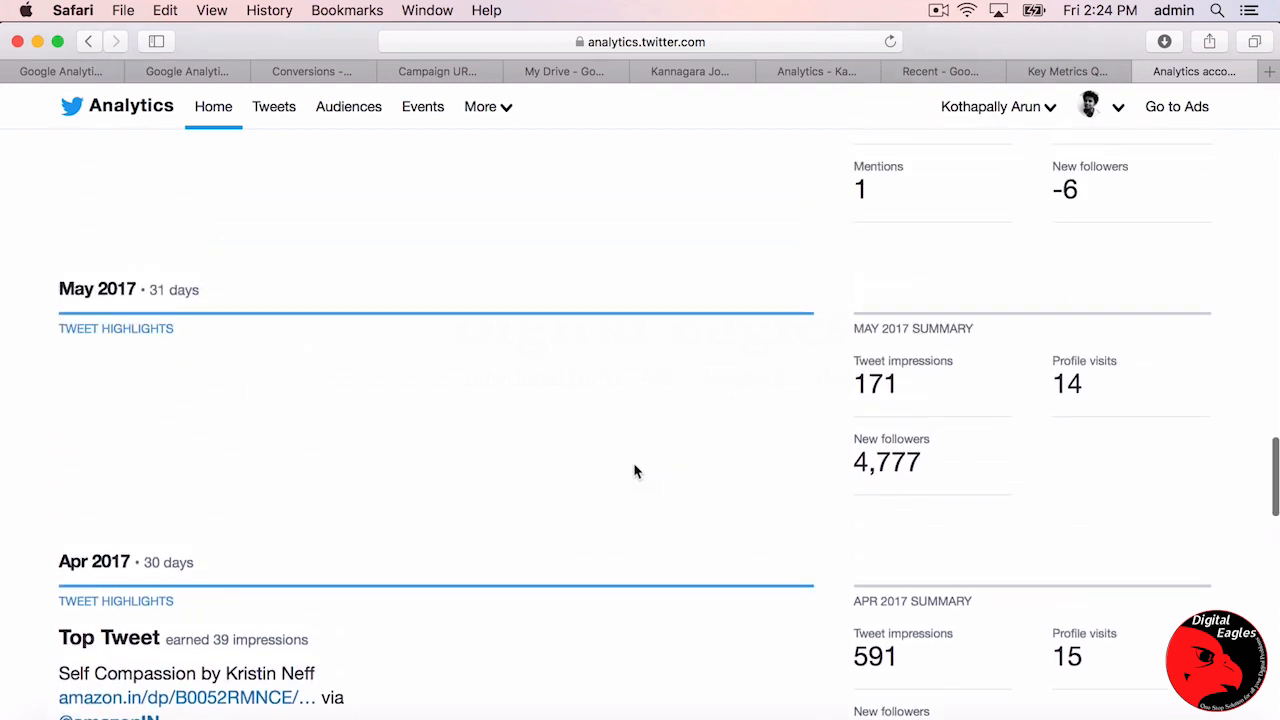
{"action": "scroll", "coordinate": [634, 471], "scroll_direction": "up", "scroll_amount": 5}
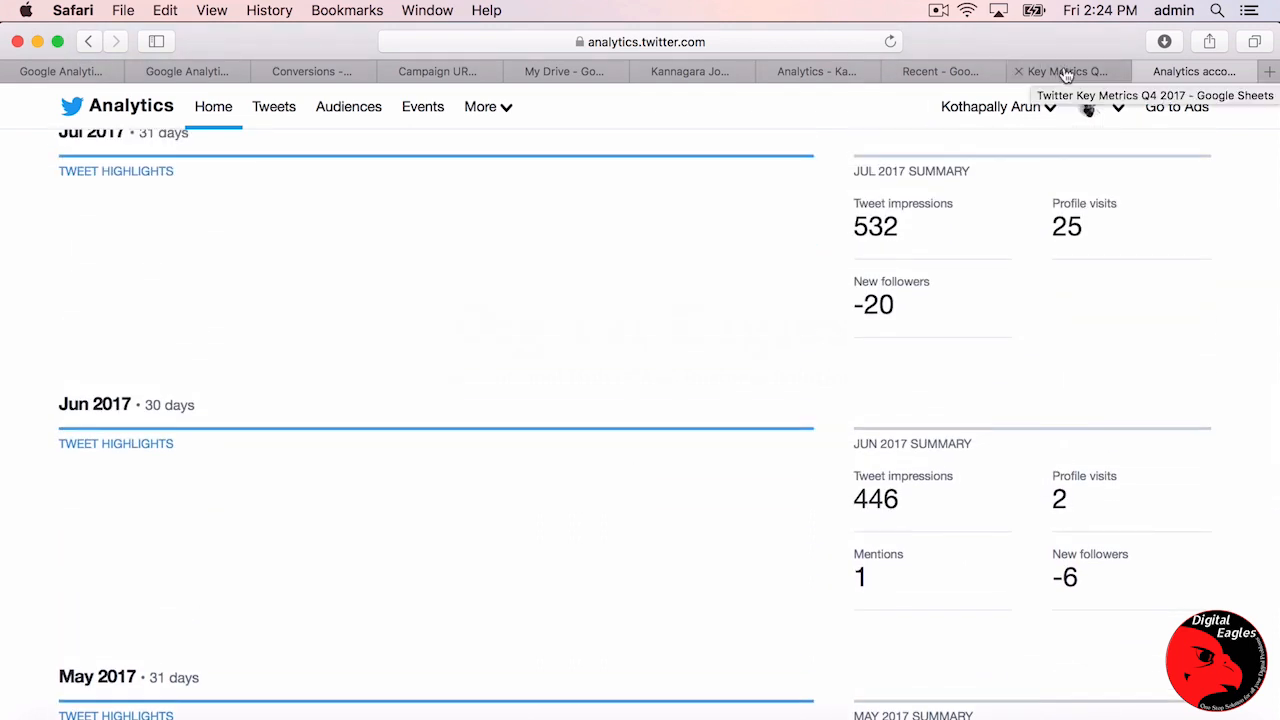
Back in the spreadsheet, label the Reach Metrics columns "Q1 2017" in C11 and "Q4 2016" in B11.
{"action": "left_click", "coordinate": [1067, 73]}
{"action": "left_click", "coordinate": [320, 451]}
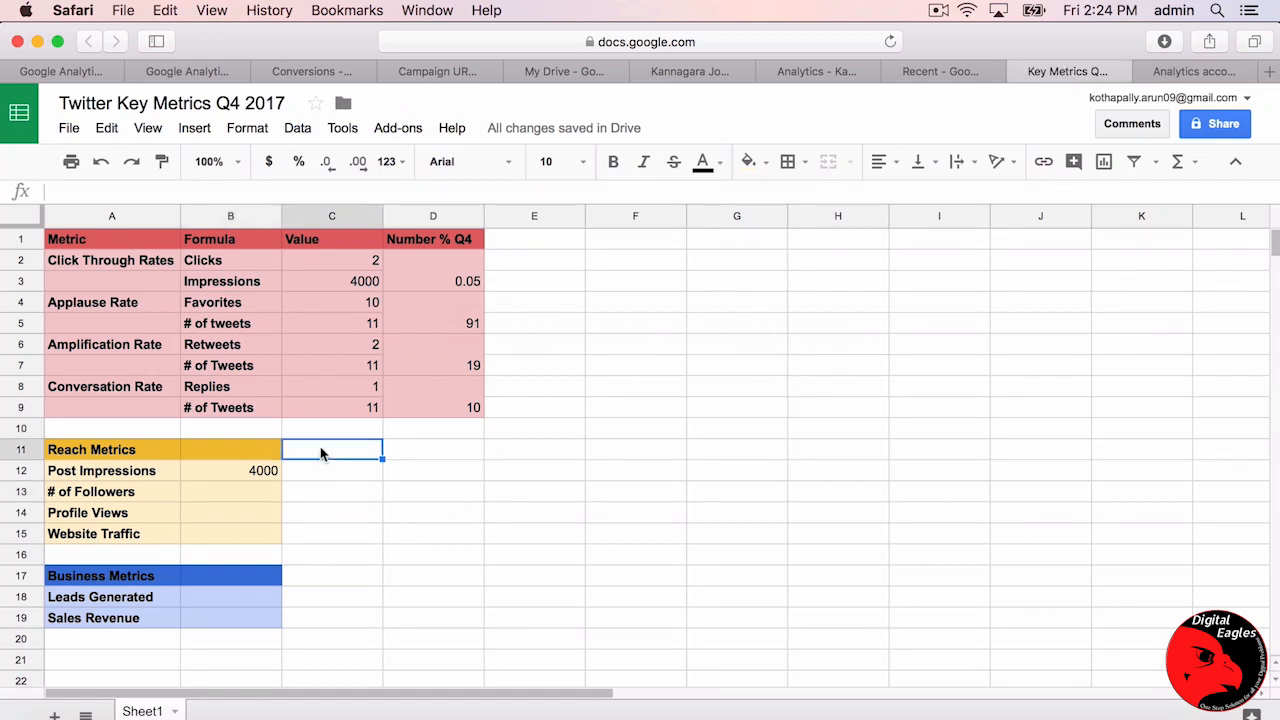
{"action": "type", "text": "Q1 "}
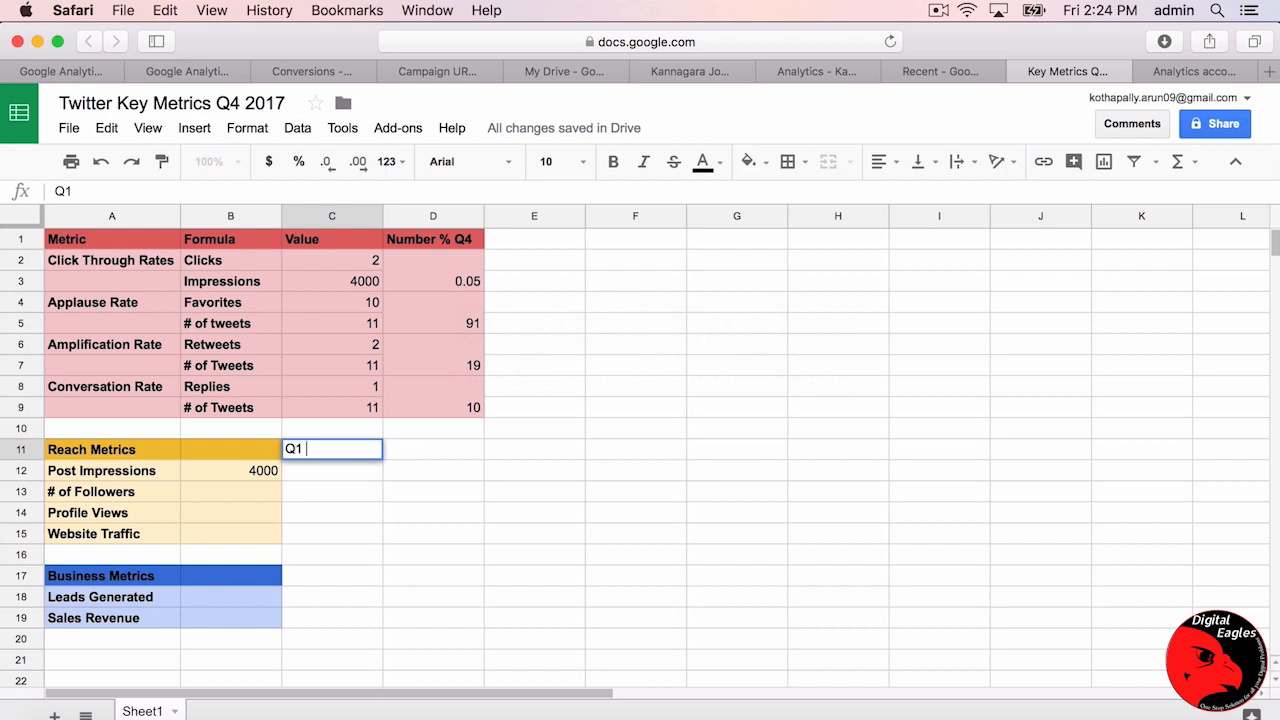
{"action": "type", "text": "2017"}
{"action": "left_click", "coordinate": [263, 450]}
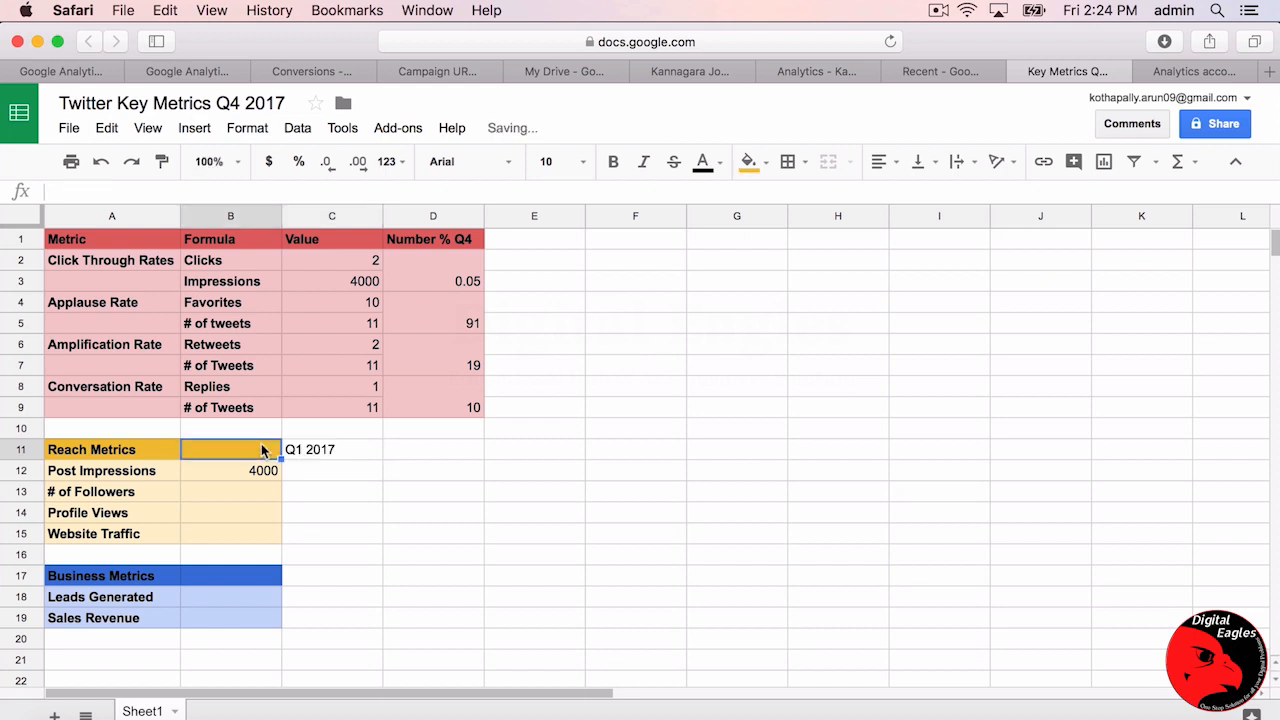
{"action": "type", "text": "Q4 "}
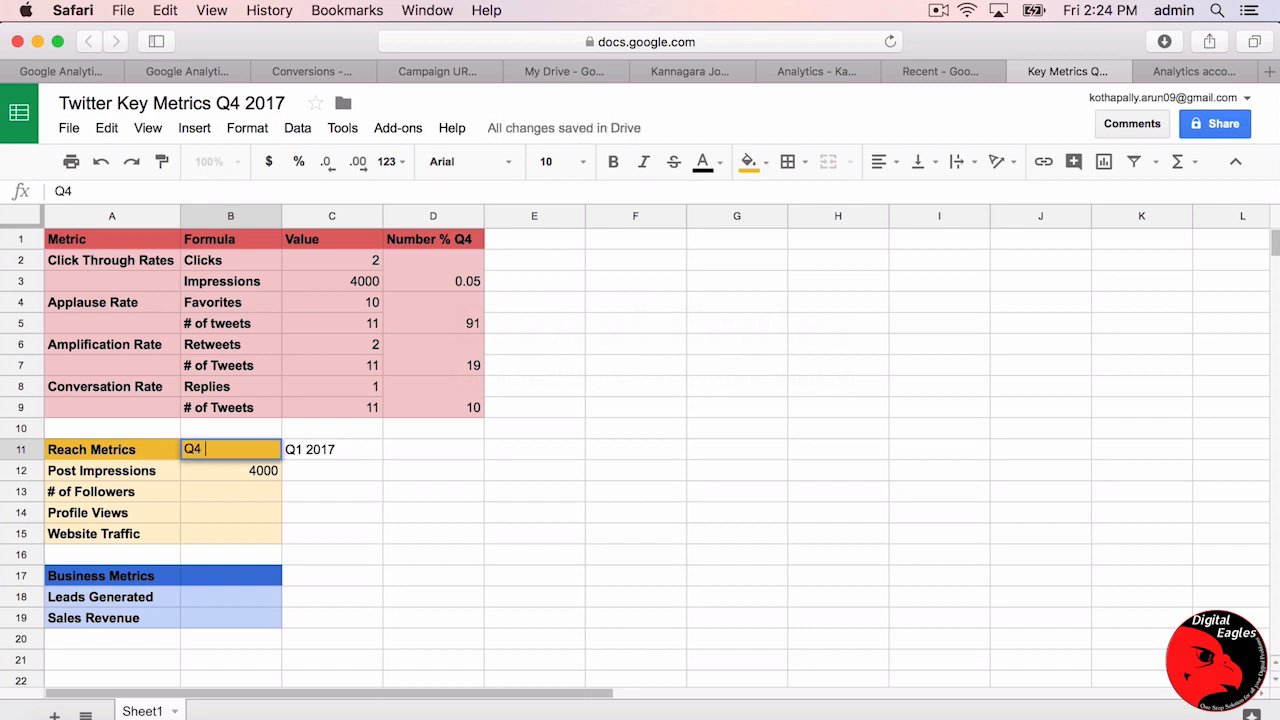
{"action": "type", "text": "2016"}
{"action": "key", "text": "Return"}
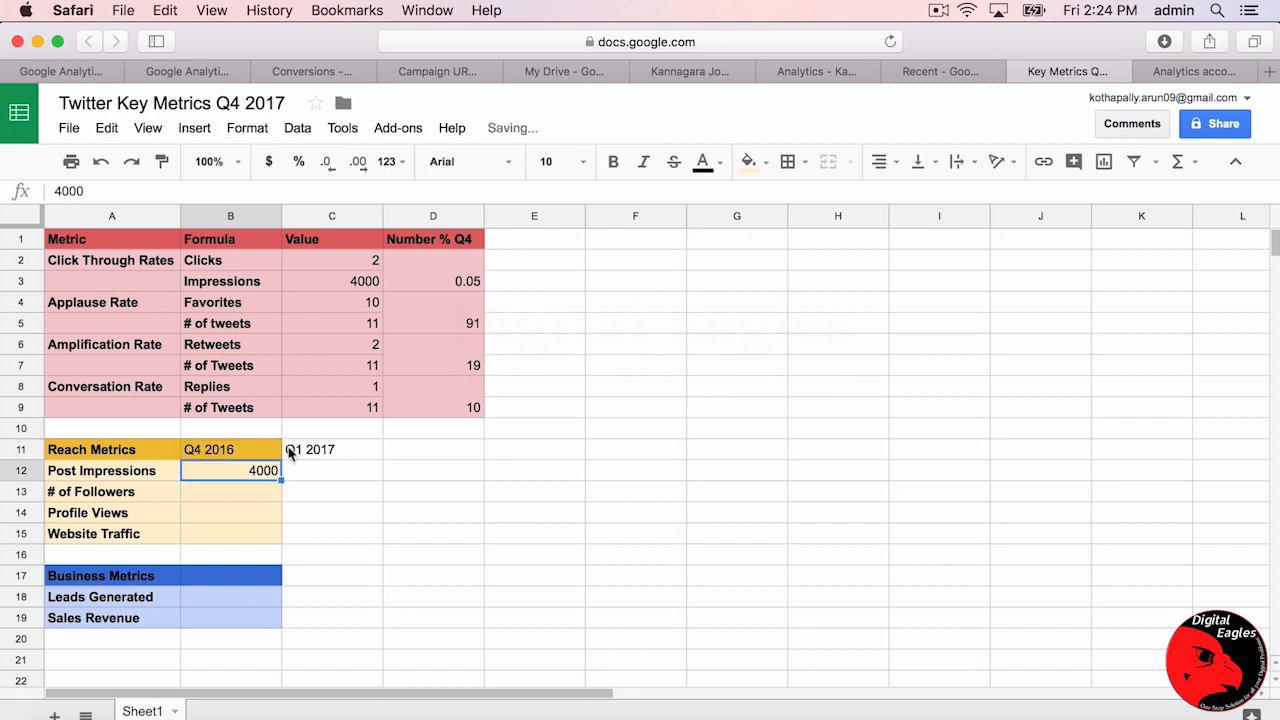
Enter an example Q1 2017 Post Impressions value of 1100 in C12 and select it together with B12.
{"action": "left_click", "coordinate": [297, 472]}
{"action": "type", "text": "1100"}
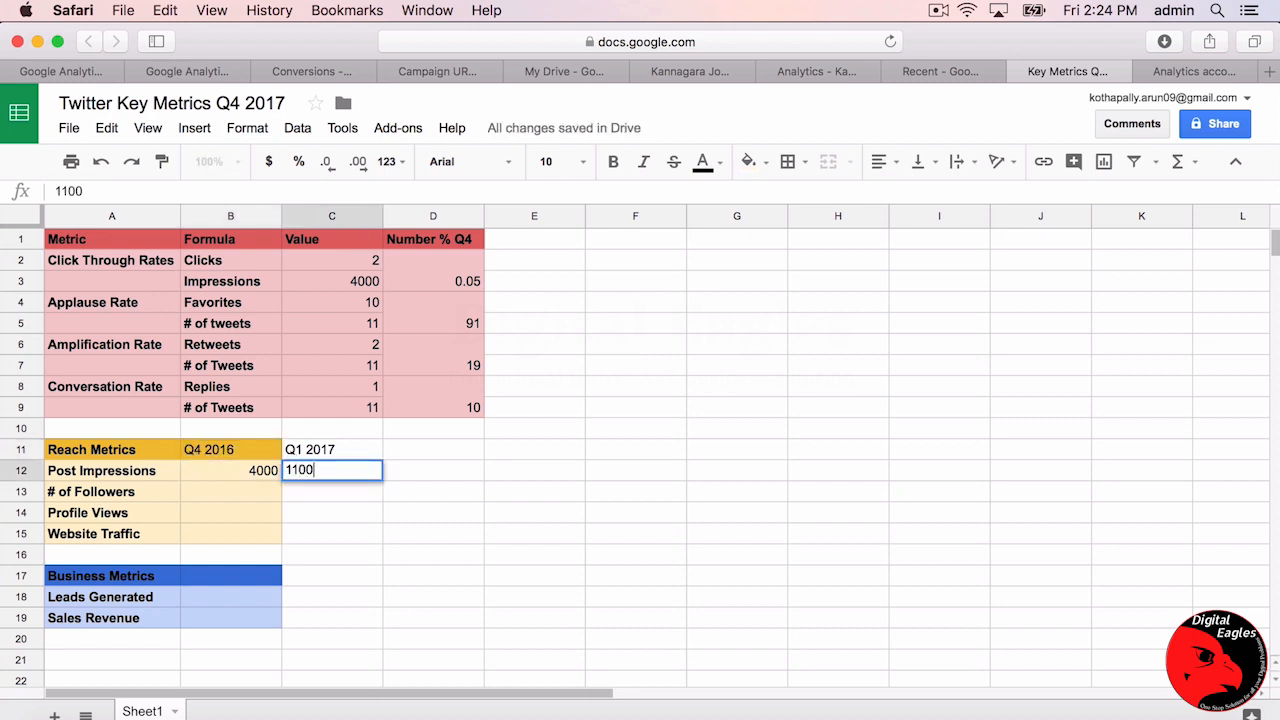
{"action": "key", "text": "Return"}
{"action": "left_click", "coordinate": [328, 452]}
{"action": "left_click_drag", "start_coordinate": [268, 471], "coordinate": [360, 477]}
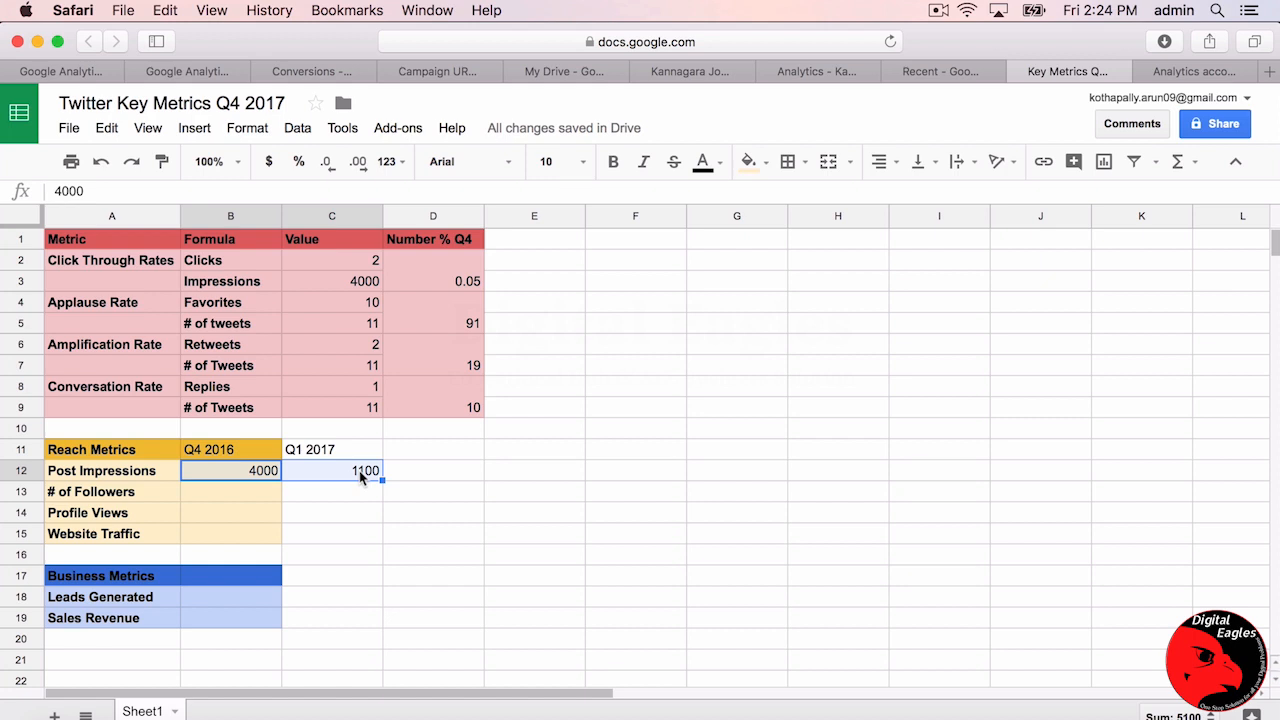
Clear the example Q1 2017 header and value in C11:C12 and the Q4 2016 header in B11.
{"action": "left_click_drag", "start_coordinate": [359, 450], "coordinate": [357, 471]}
{"action": "key", "text": "Delete"}
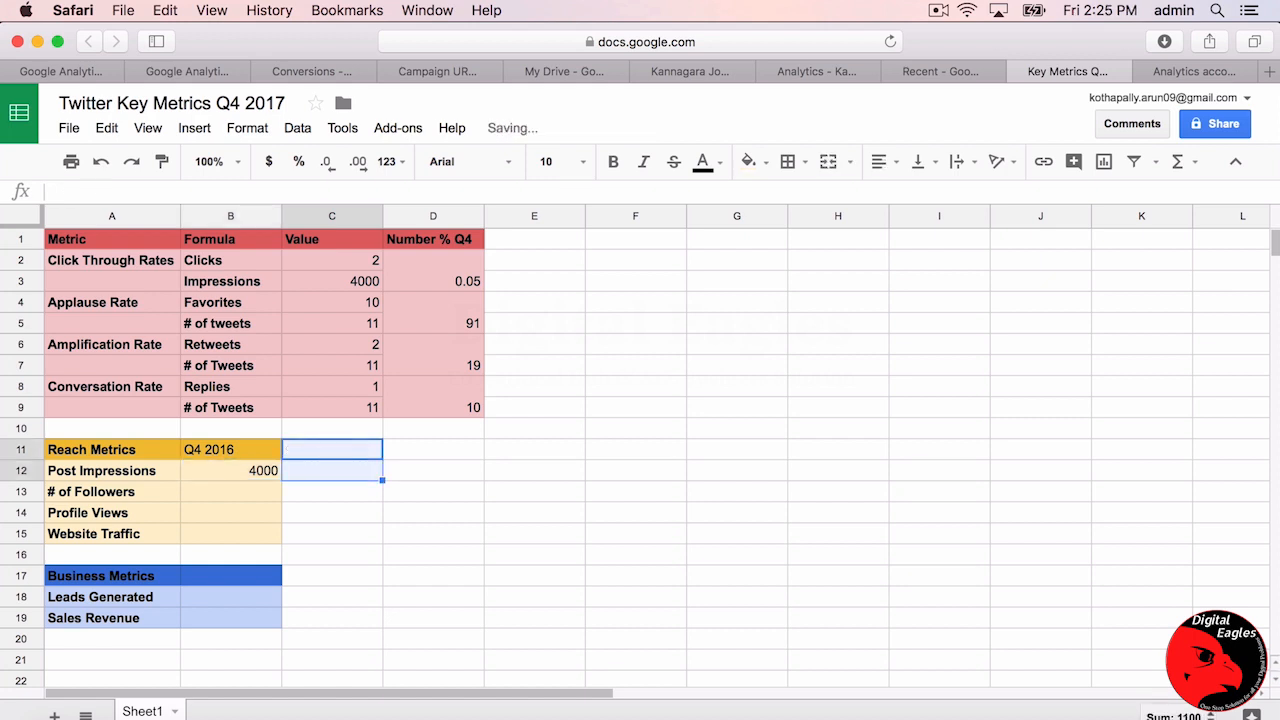
{"action": "left_click", "coordinate": [241, 441]}
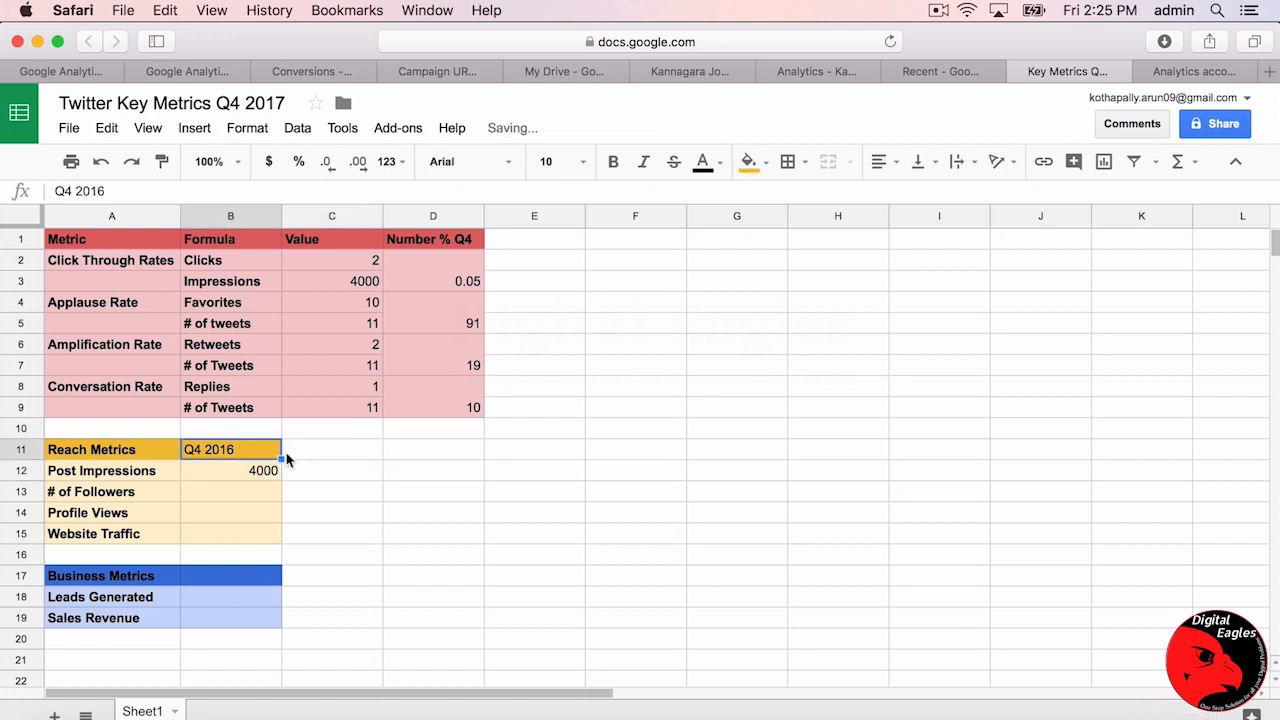
{"action": "key", "text": "Delete"}
{"action": "left_click", "coordinate": [269, 471]}
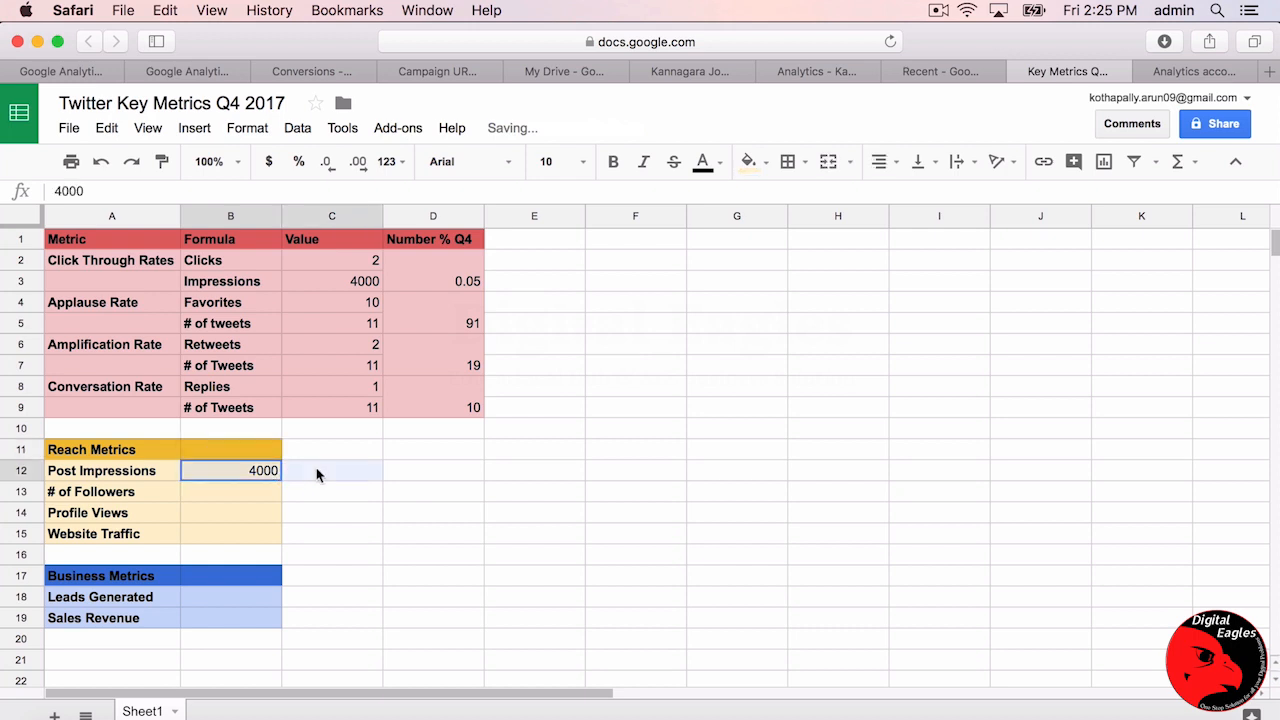
For the # of Followers row, check the new followers figures in the January to March 2017 summaries on Twitter Analytics.
{"action": "left_click", "coordinate": [268, 501]}
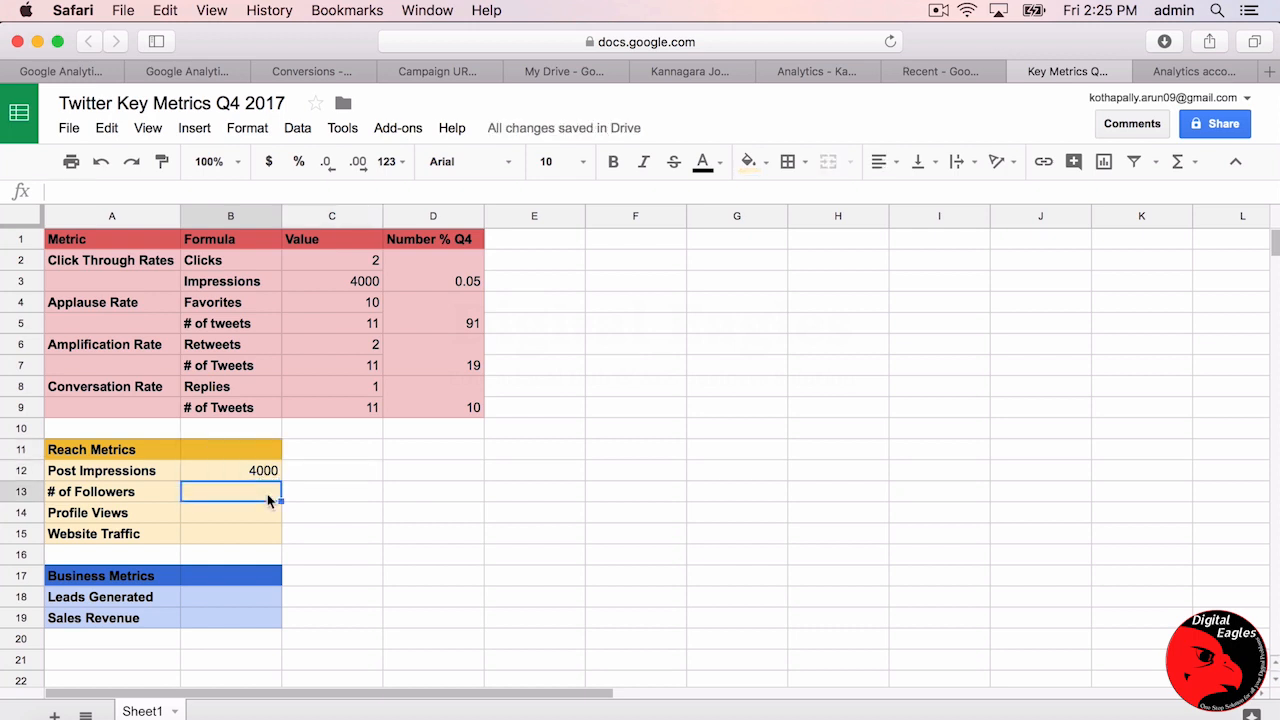
{"action": "left_click", "coordinate": [125, 505]}
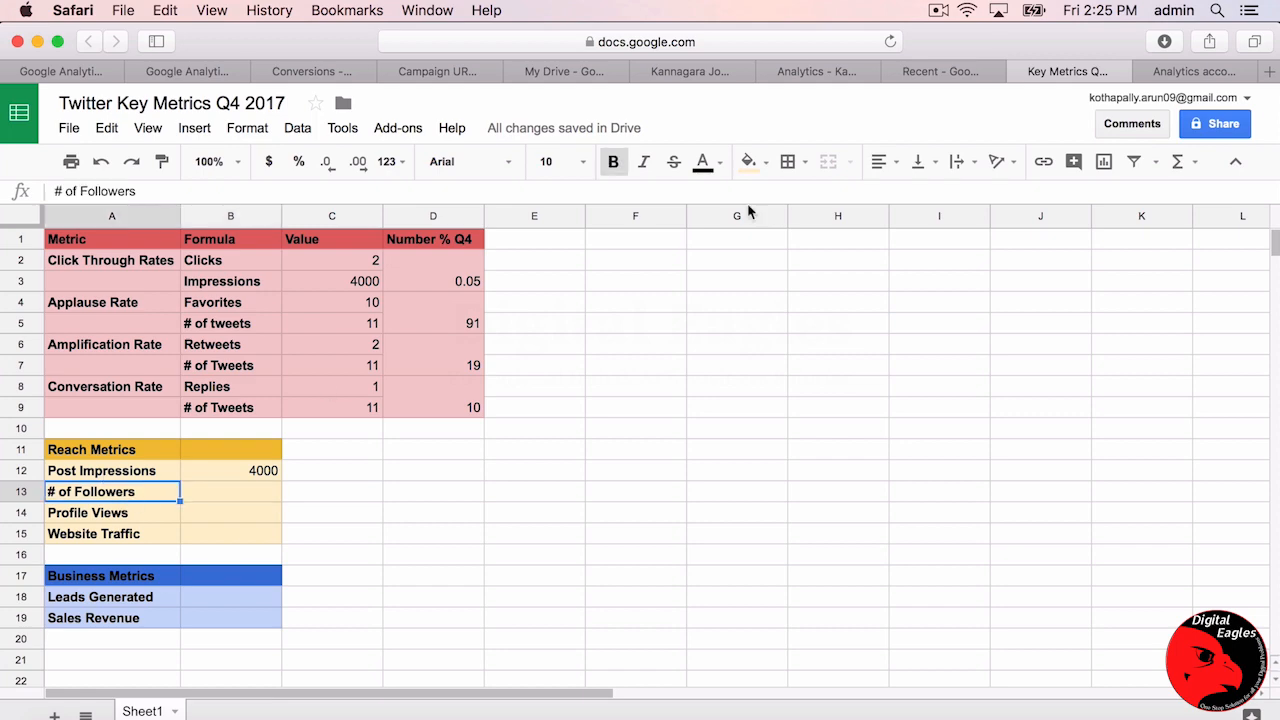
{"action": "left_click", "coordinate": [1185, 70]}
{"action": "left_click", "coordinate": [1075, 71]}
{"action": "left_click", "coordinate": [1205, 71]}
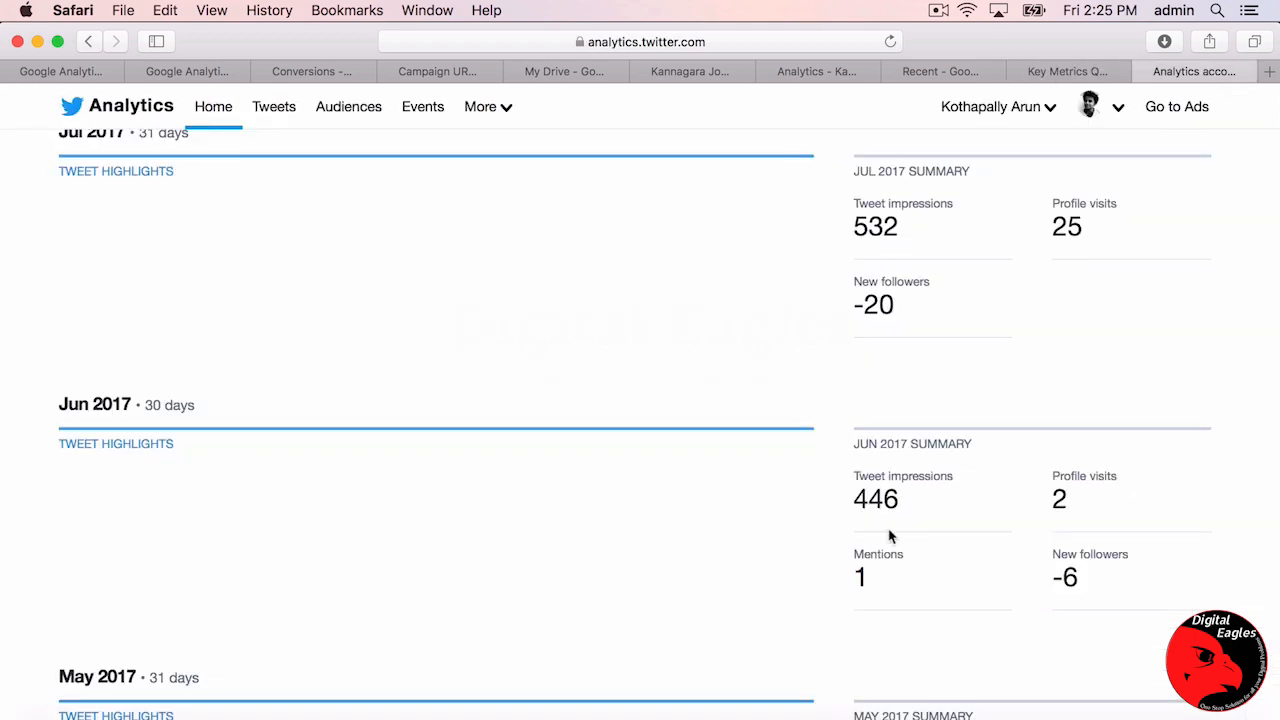
{"action": "scroll", "coordinate": [889, 537], "scroll_direction": "down", "scroll_amount": 15}
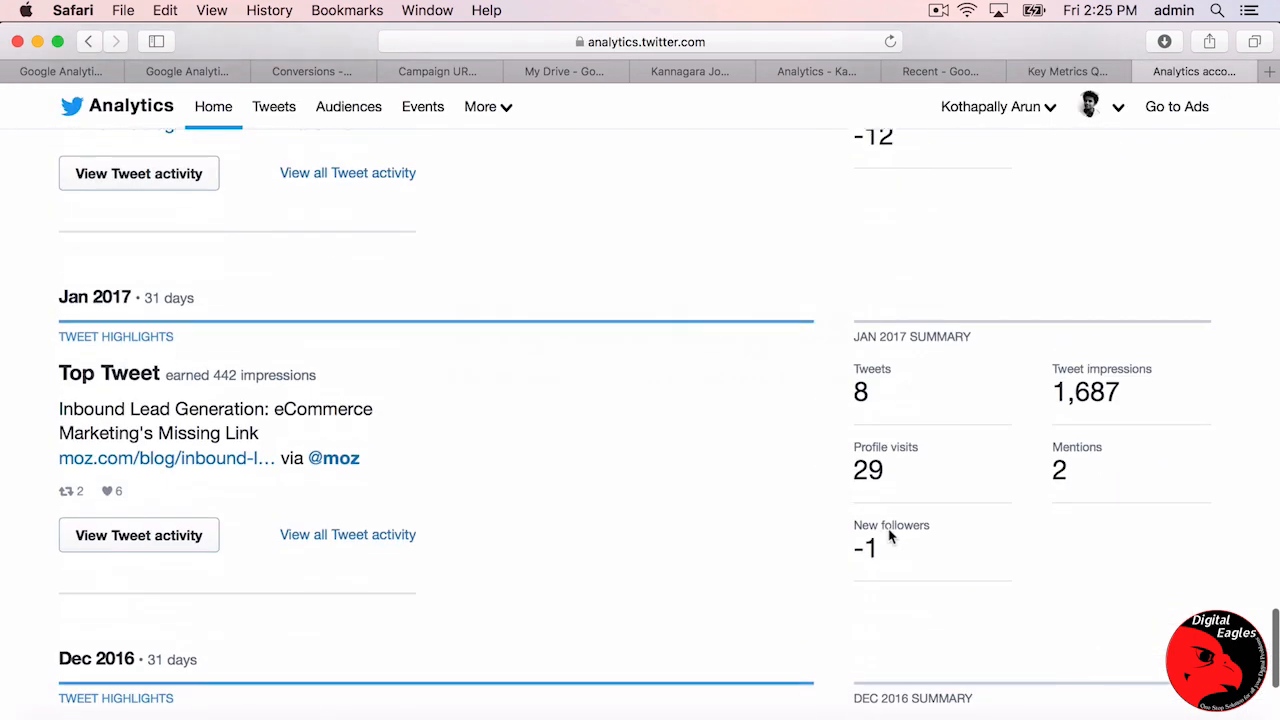
{"action": "scroll", "coordinate": [889, 537], "scroll_direction": "down", "scroll_amount": 1}
{"action": "scroll", "coordinate": [870, 537], "scroll_direction": "up", "scroll_amount": 5}
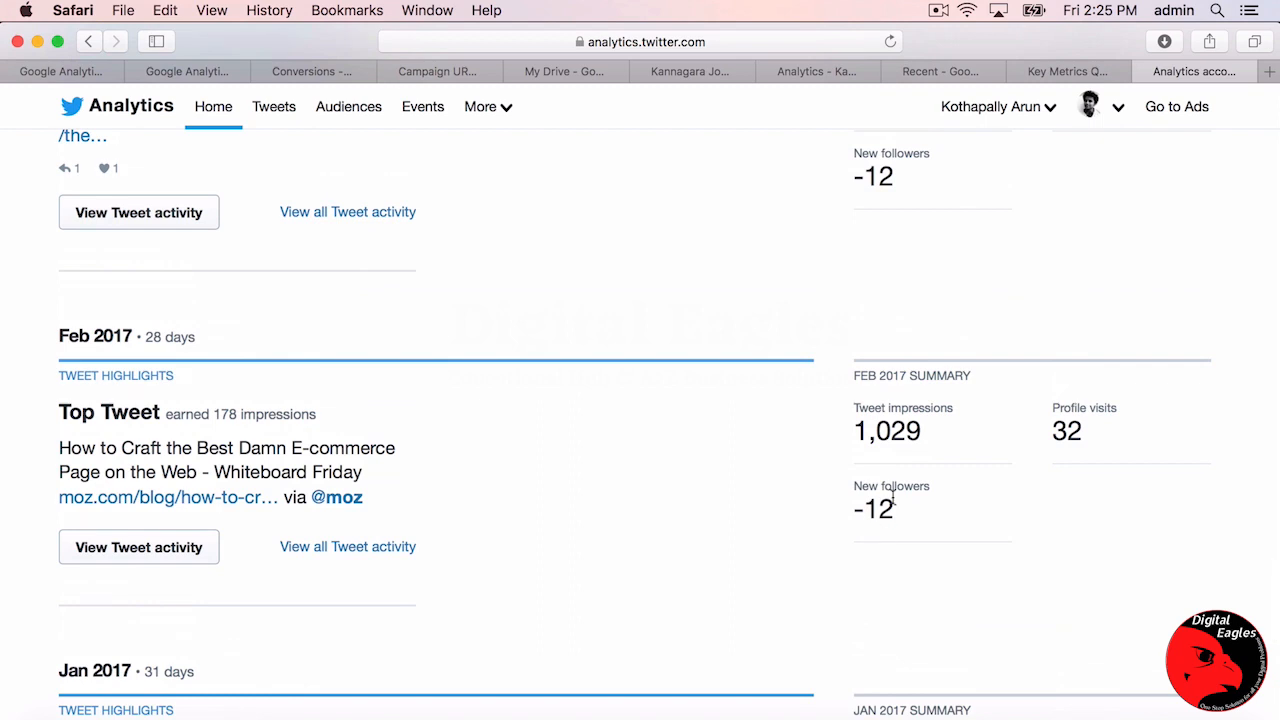
{"action": "scroll", "coordinate": [870, 543], "scroll_direction": "up", "scroll_amount": 2}
{"action": "scroll", "coordinate": [893, 498], "scroll_direction": "up", "scroll_amount": 3}
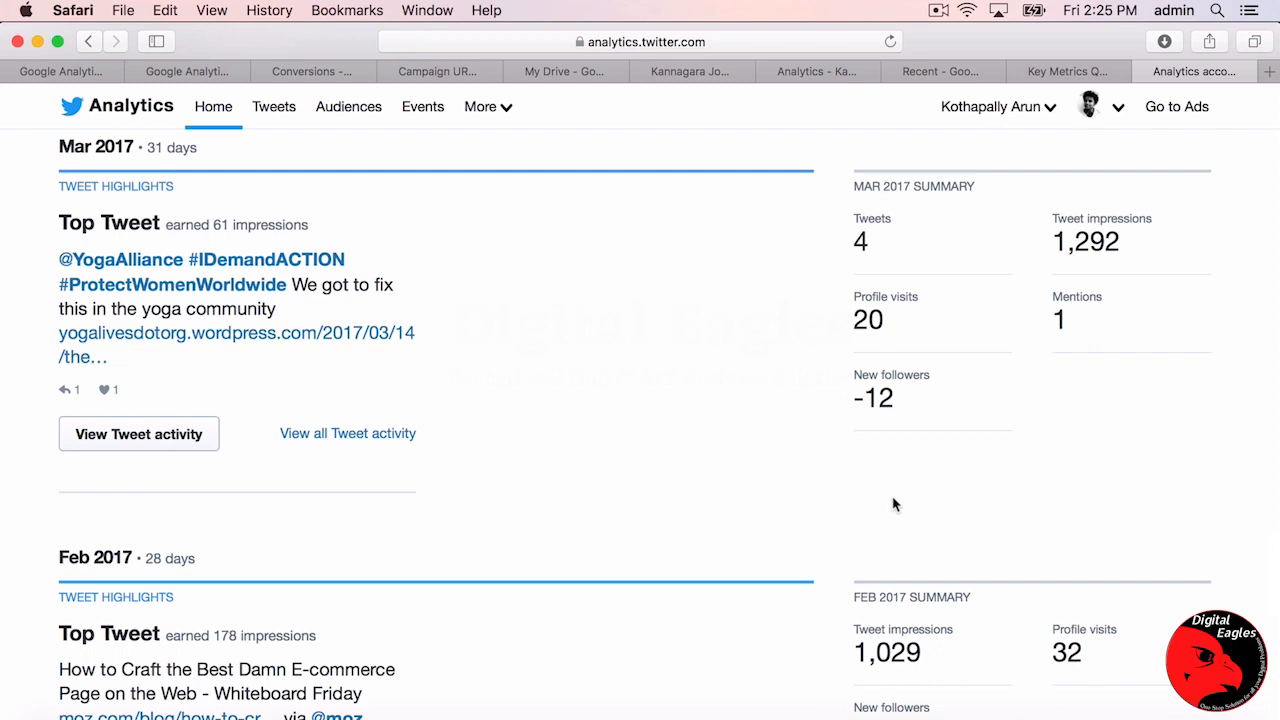
Return to the key metrics spreadsheet and enter -25 as the # of Followers in B13.
{"action": "left_click", "coordinate": [1070, 71]}
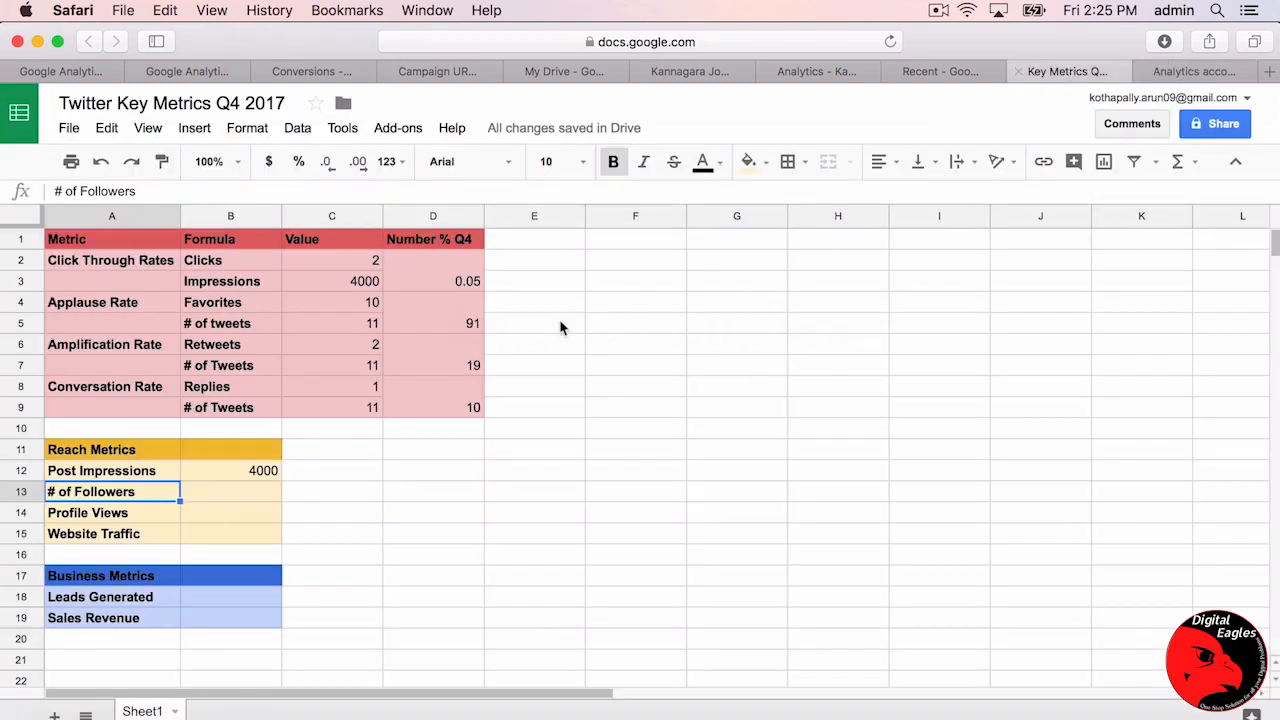
{"action": "left_click", "coordinate": [251, 491]}
{"action": "double_click", "coordinate": [251, 493]}
{"action": "type", "text": "-25"}
{"action": "key", "text": "Return"}
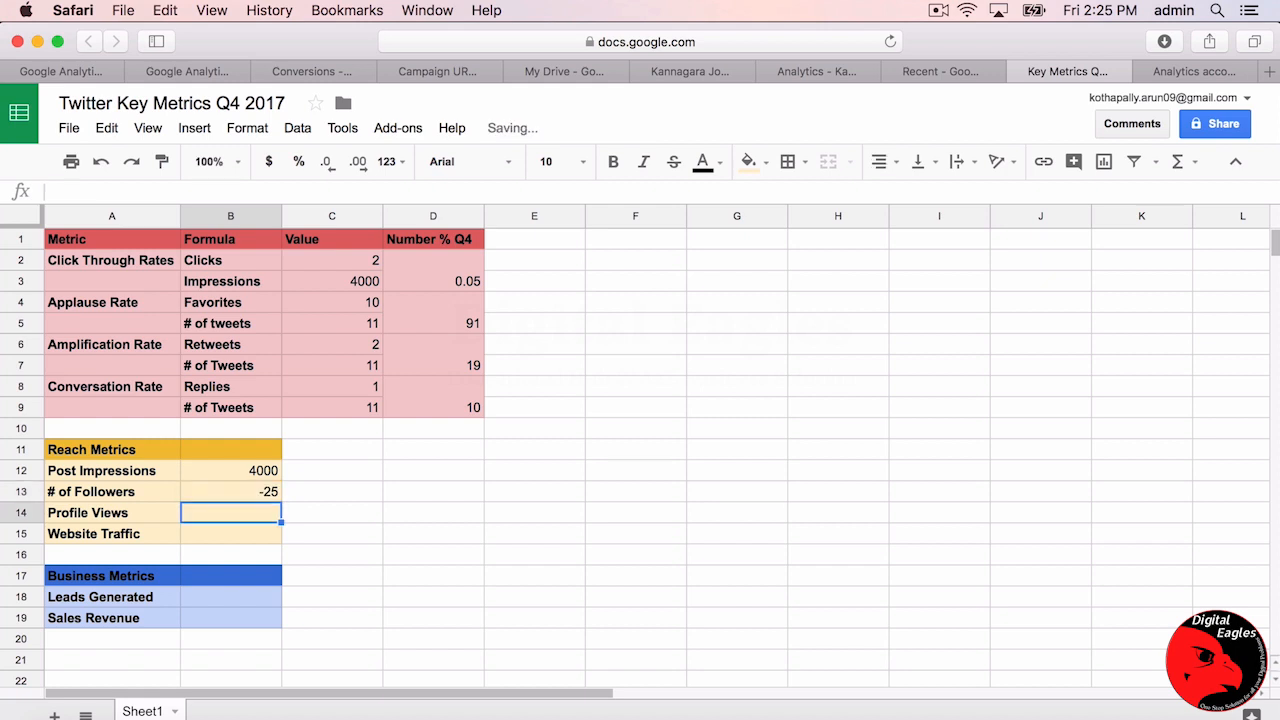
{"action": "left_click", "coordinate": [262, 491]}
For the Profile Views row, check the profile visits in the January to March 2017 summaries on Twitter Analytics.
{"action": "left_click", "coordinate": [265, 519]}
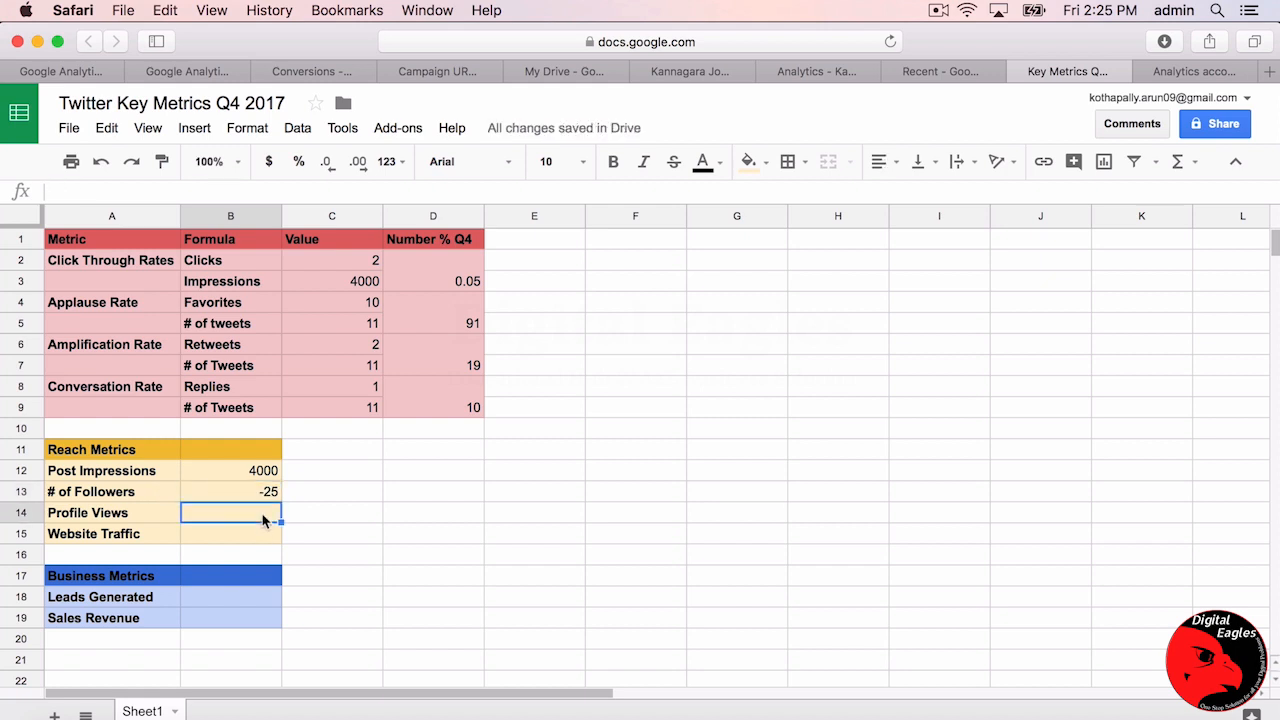
{"action": "left_click", "coordinate": [1186, 71]}
{"action": "scroll", "coordinate": [978, 594], "scroll_direction": "down", "scroll_amount": 3}
{"action": "scroll", "coordinate": [978, 594], "scroll_direction": "up", "scroll_amount": 2}
{"action": "scroll", "coordinate": [978, 594], "scroll_direction": "down", "scroll_amount": 6}
{"action": "scroll", "coordinate": [978, 594], "scroll_direction": "down", "scroll_amount": 3}
{"action": "scroll", "coordinate": [977, 594], "scroll_direction": "up", "scroll_amount": 3}
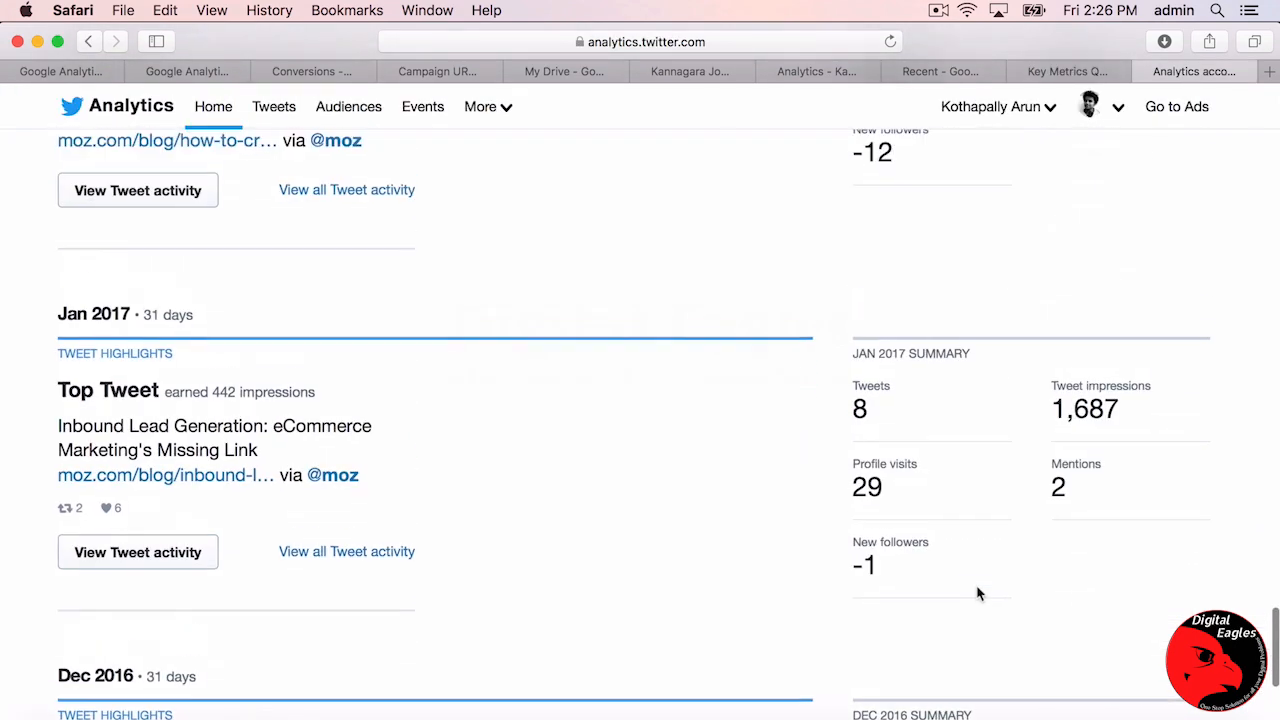
{"action": "scroll", "coordinate": [858, 474], "scroll_direction": "up", "scroll_amount": 2}
{"action": "scroll", "coordinate": [858, 474], "scroll_direction": "up", "scroll_amount": 1}
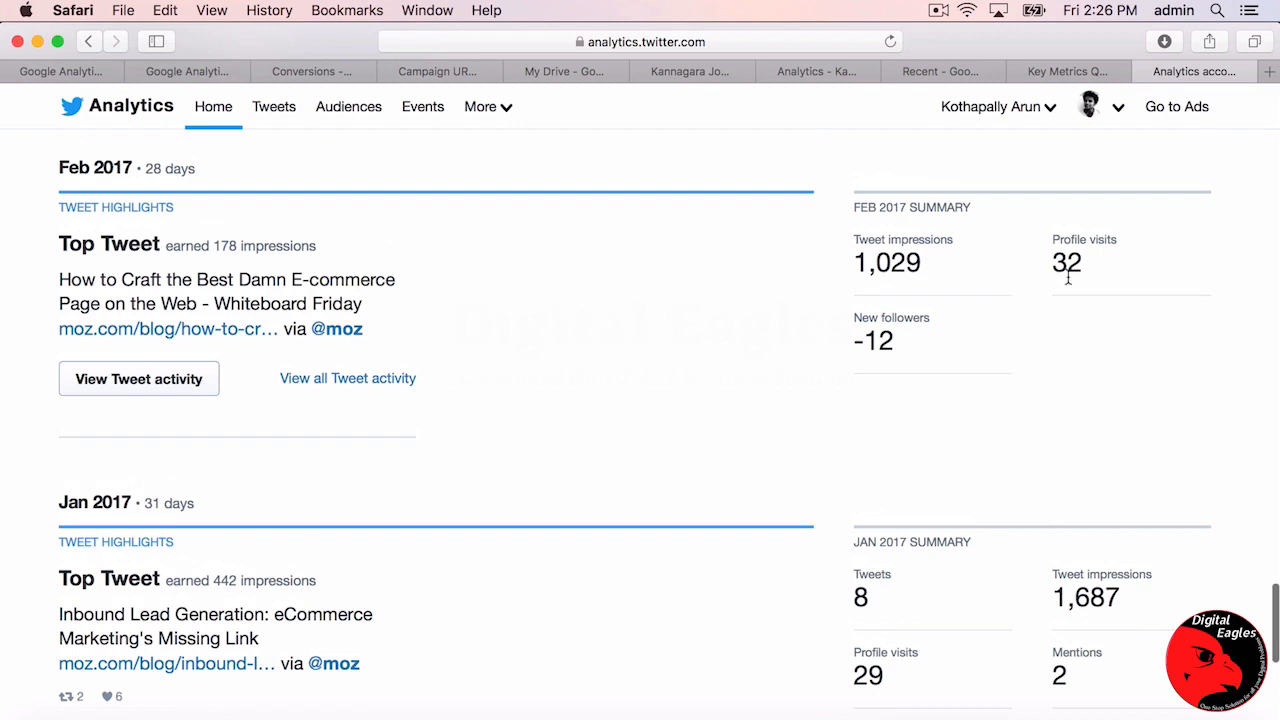
{"action": "scroll", "coordinate": [1057, 441], "scroll_direction": "down", "scroll_amount": 1}
{"action": "scroll", "coordinate": [1057, 441], "scroll_direction": "up", "scroll_amount": 5}
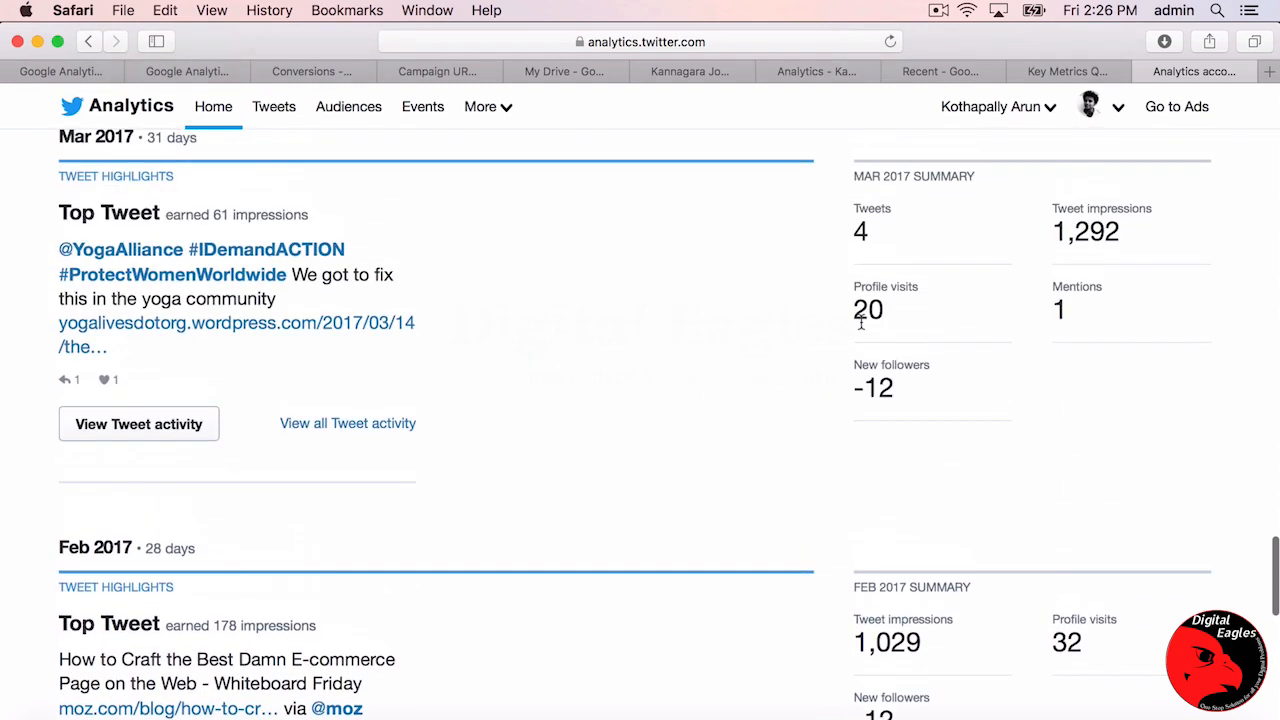
Back in the spreadsheet, enter 81 as the Profile Views value in B14.
{"action": "left_click", "coordinate": [1092, 70]}
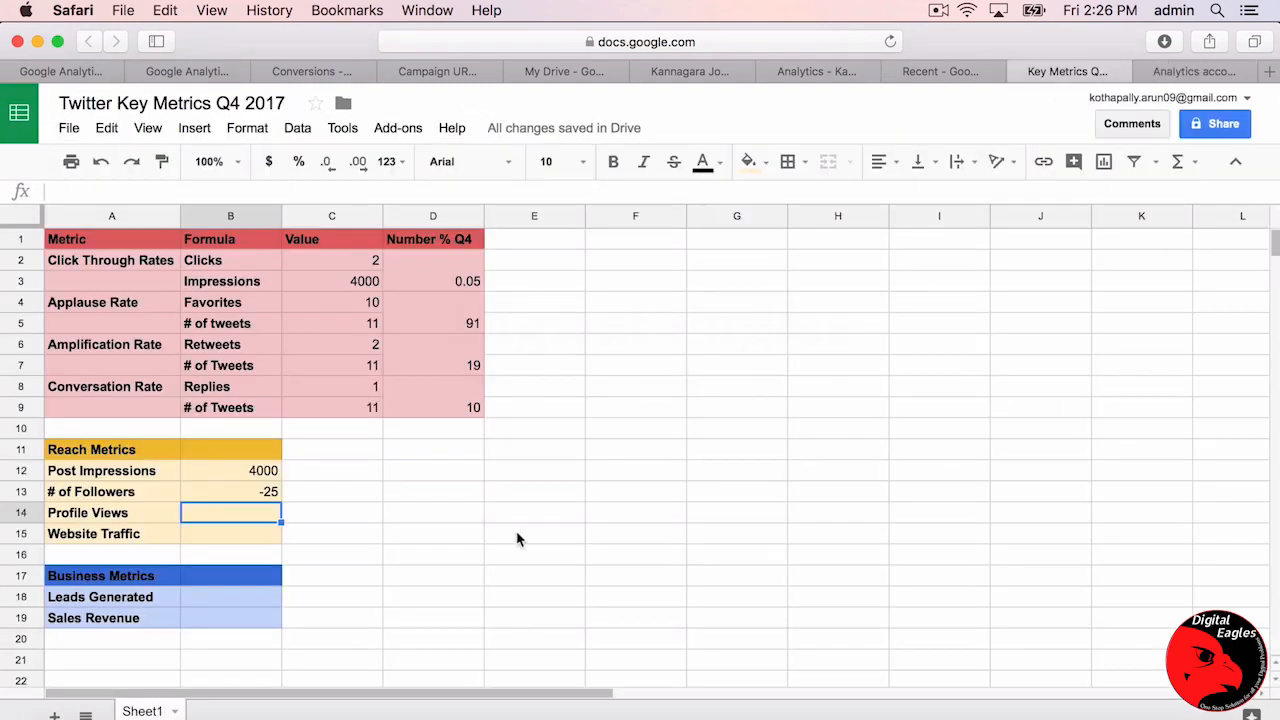
{"action": "type", "text": "81"}
{"action": "key", "text": "Return"}
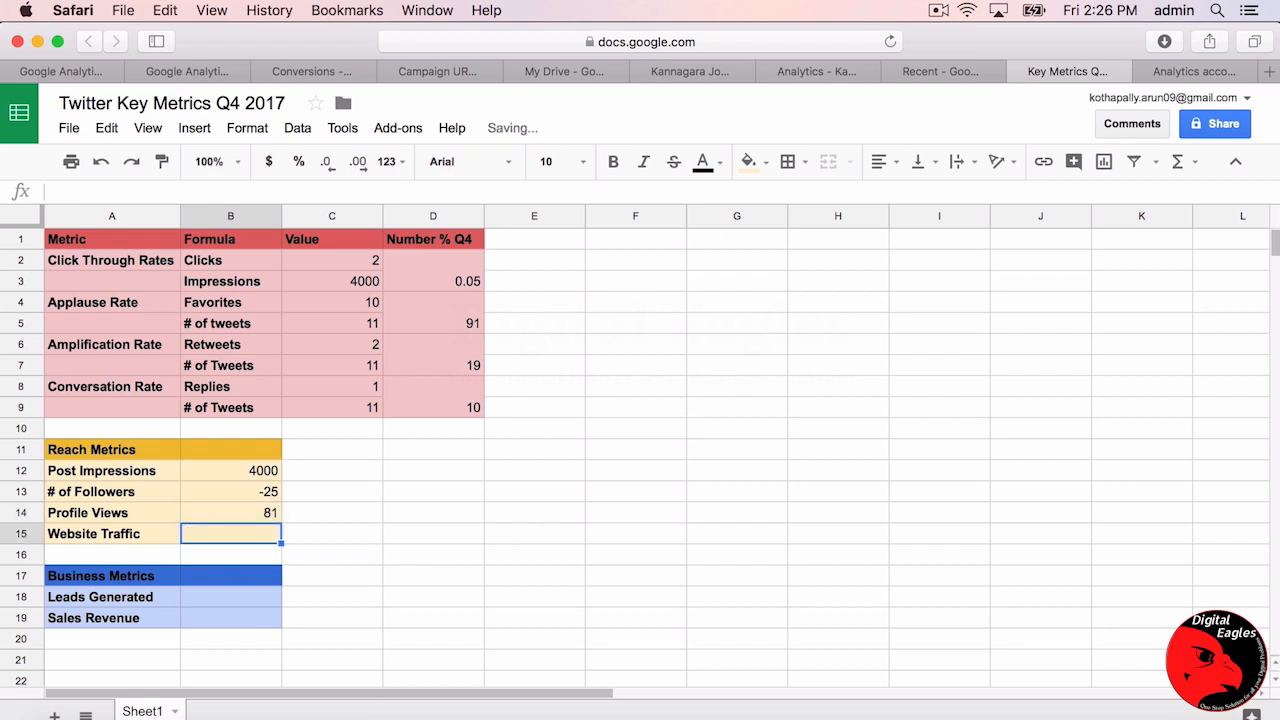
{"action": "left_click", "coordinate": [256, 517]}
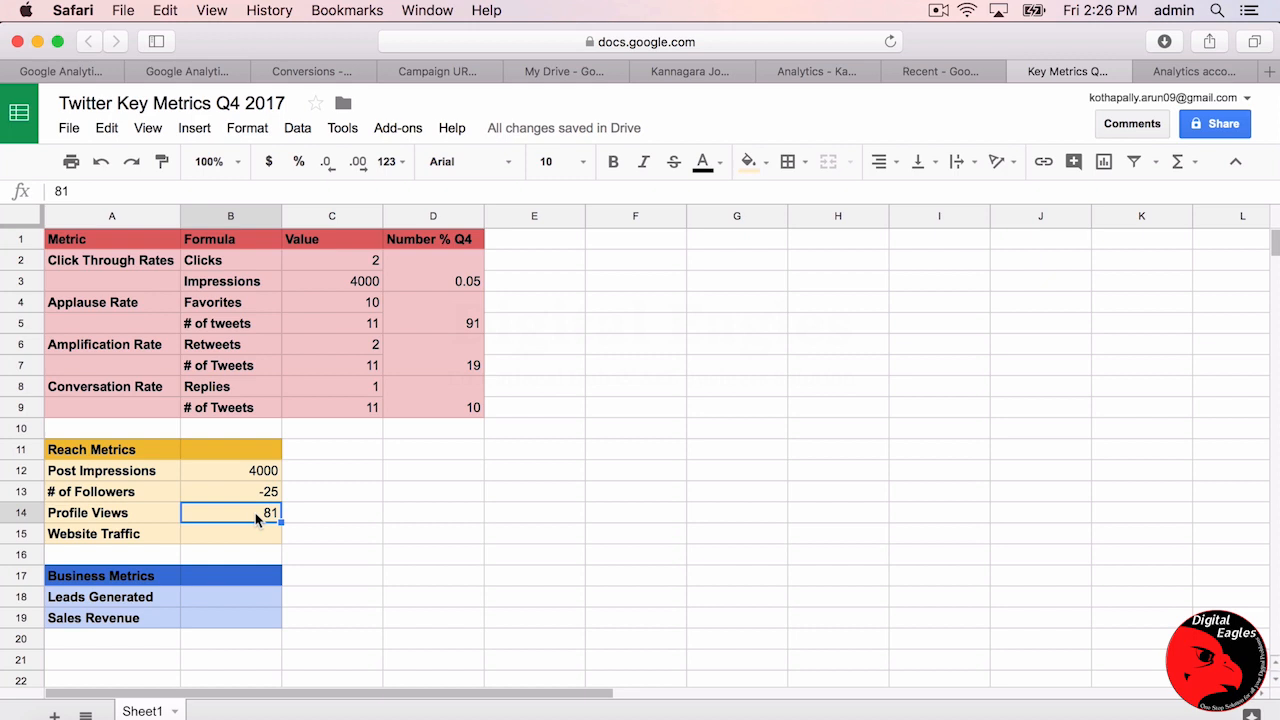
Switch to Google Analytics, open the social Network Referrals report and highlight the session count in the Twitter row.
{"action": "left_click", "coordinate": [246, 534]}
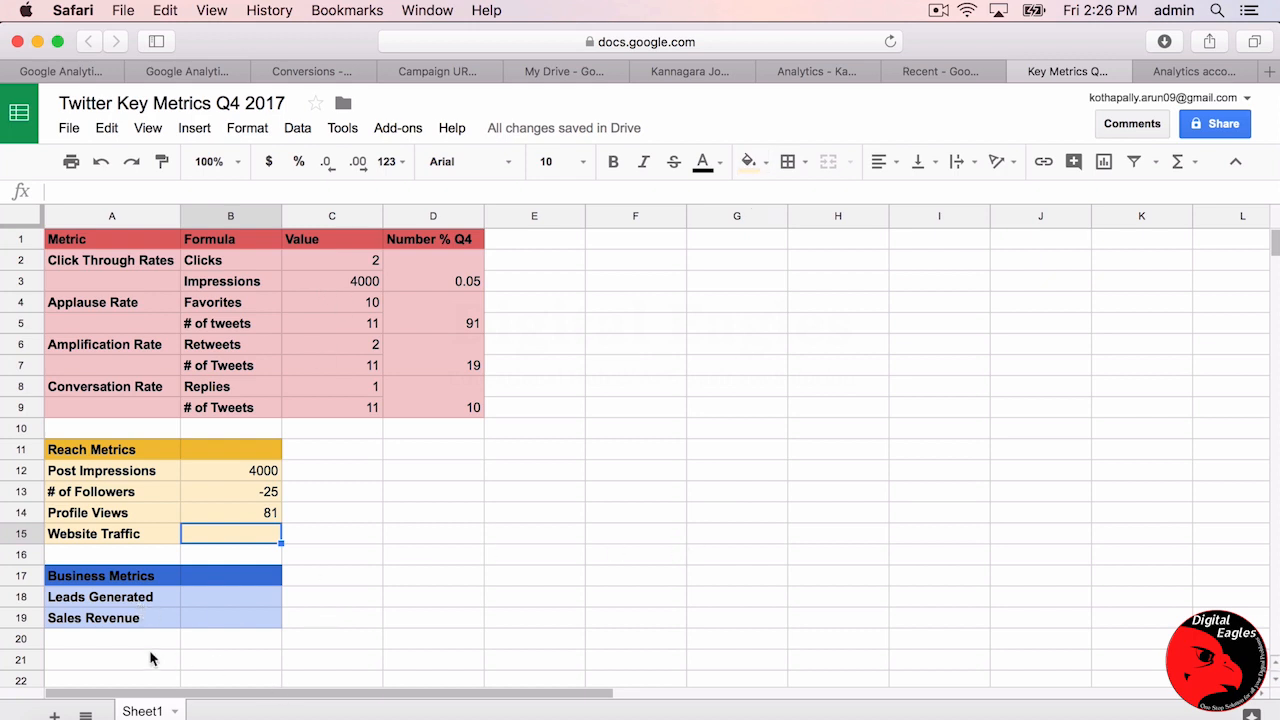
{"action": "left_click", "coordinate": [131, 580]}
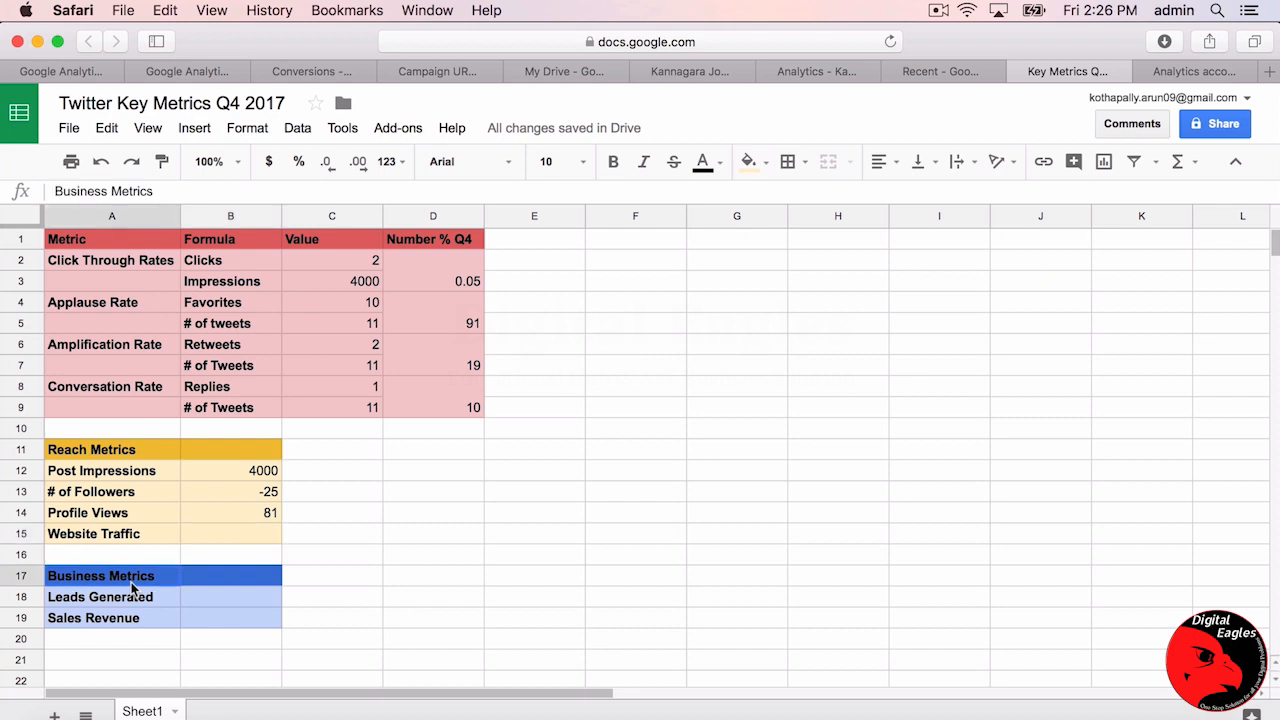
{"action": "left_click", "coordinate": [221, 584]}
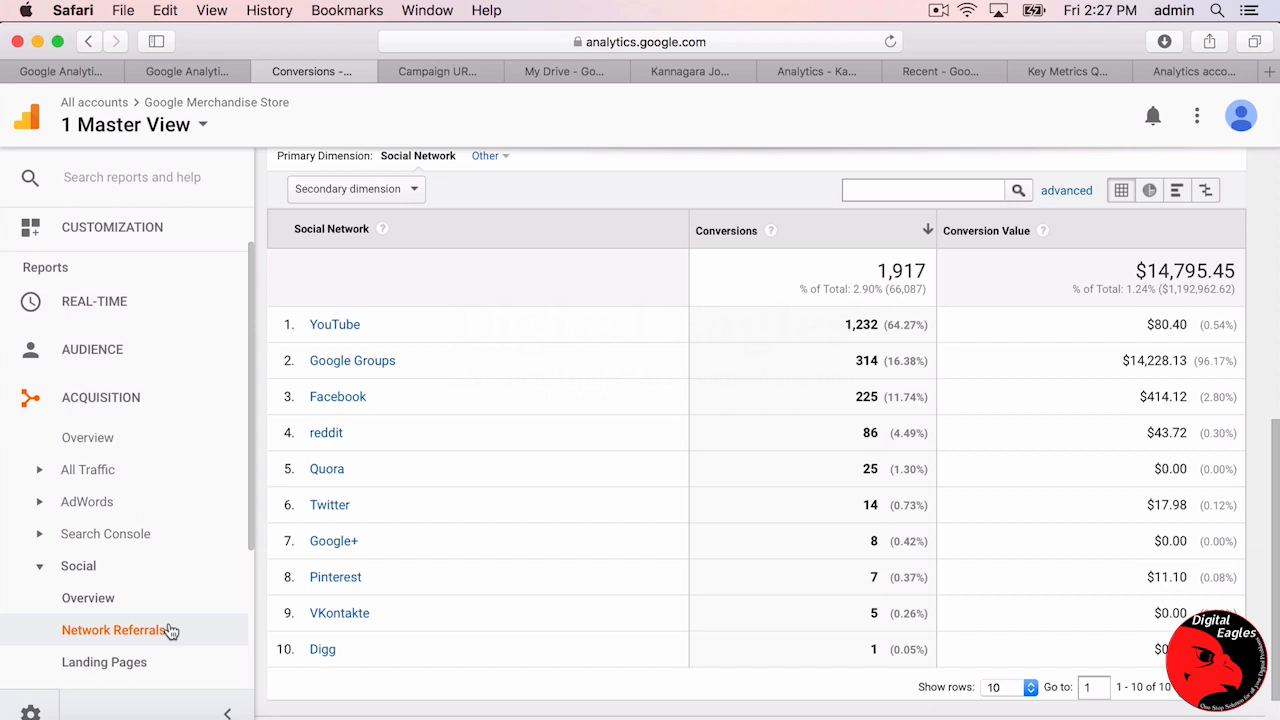
{"action": "left_click", "coordinate": [170, 630]}
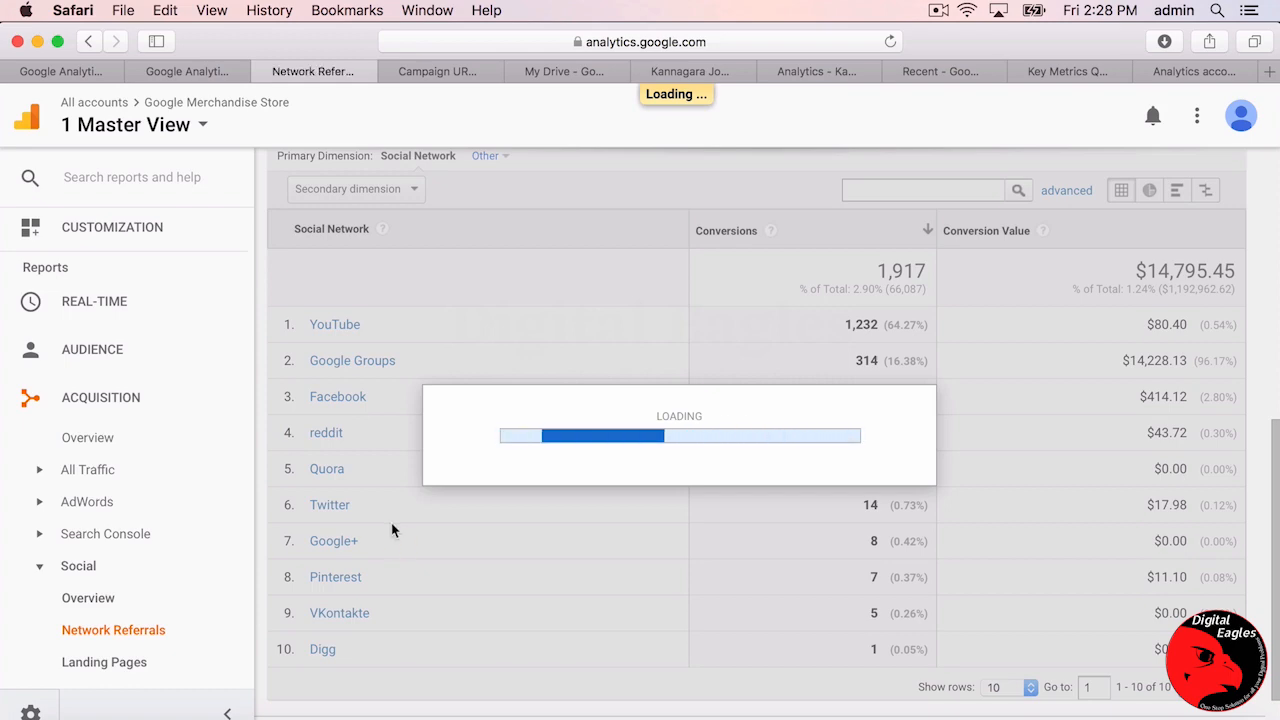
{"action": "scroll", "coordinate": [392, 530], "scroll_direction": "down", "scroll_amount": 10}
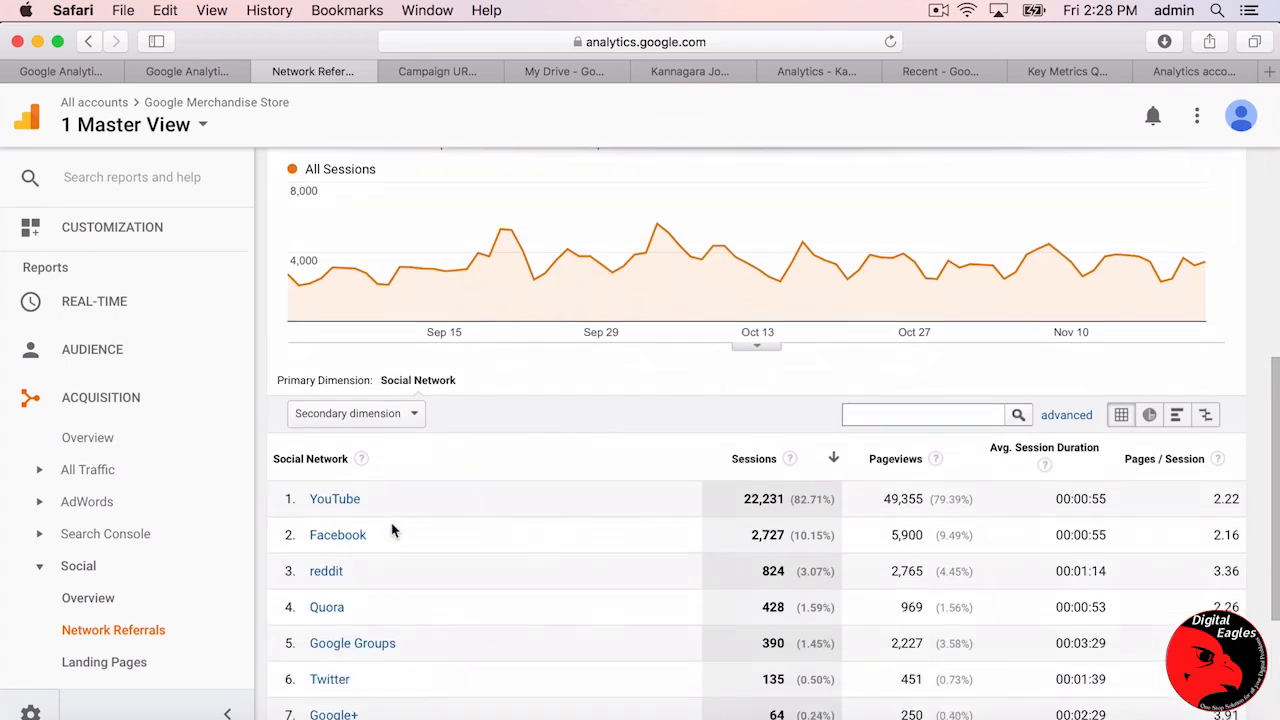
{"action": "scroll", "coordinate": [392, 530], "scroll_direction": "down", "scroll_amount": 3}
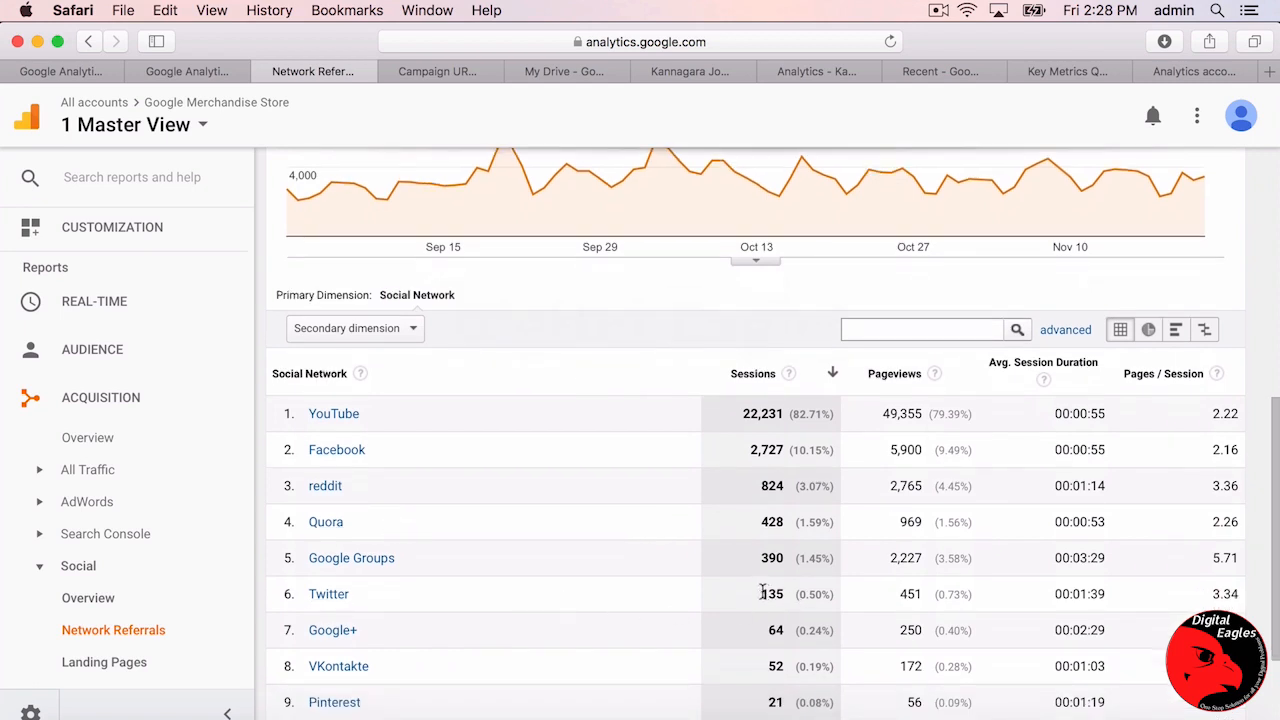
{"action": "left_click_drag", "start_coordinate": [762, 593], "coordinate": [782, 591]}
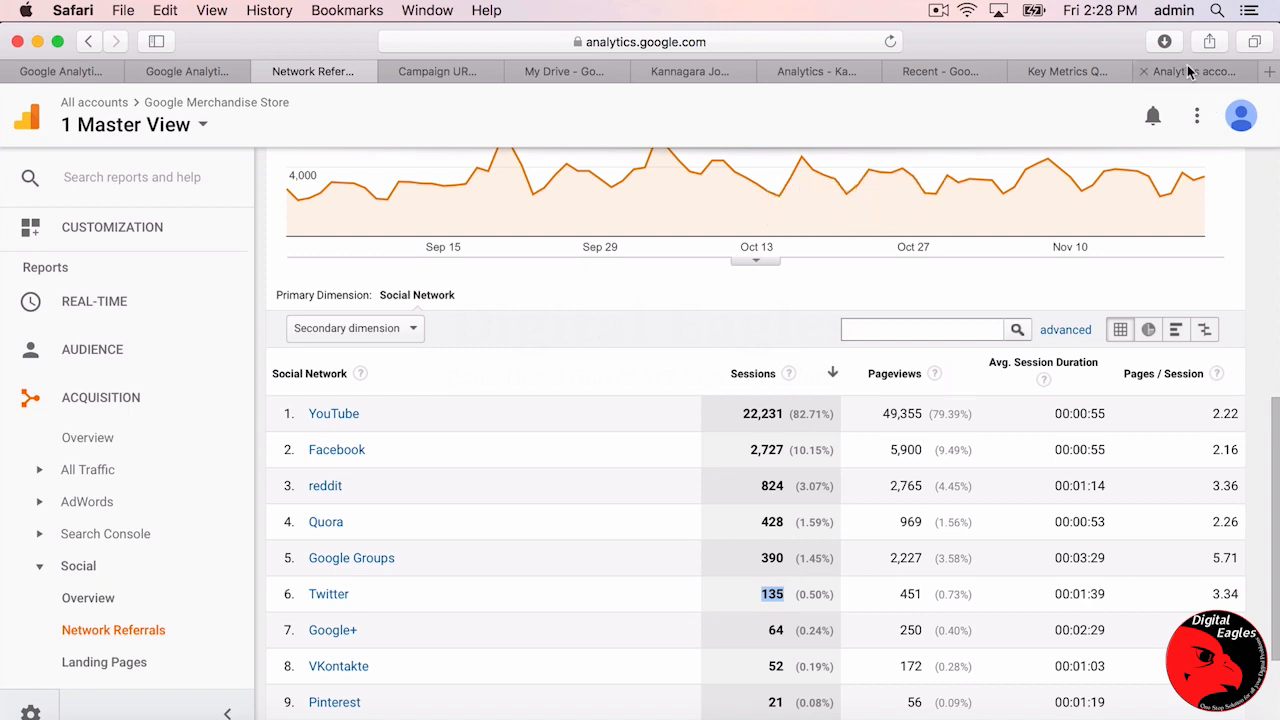
Back in the key metrics spreadsheet, enter 135 as the Website Traffic value in B15.
{"action": "left_click", "coordinate": [1060, 71]}
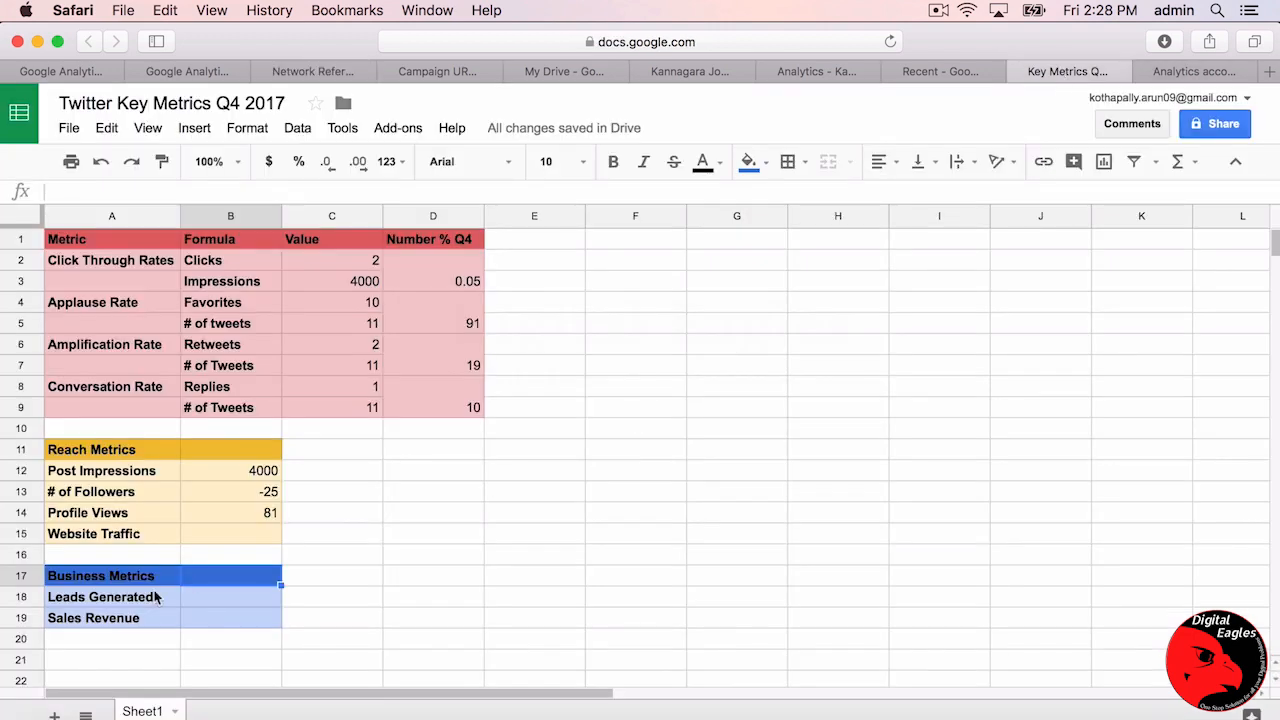
{"action": "left_click", "coordinate": [199, 534]}
{"action": "type", "text": "135"}
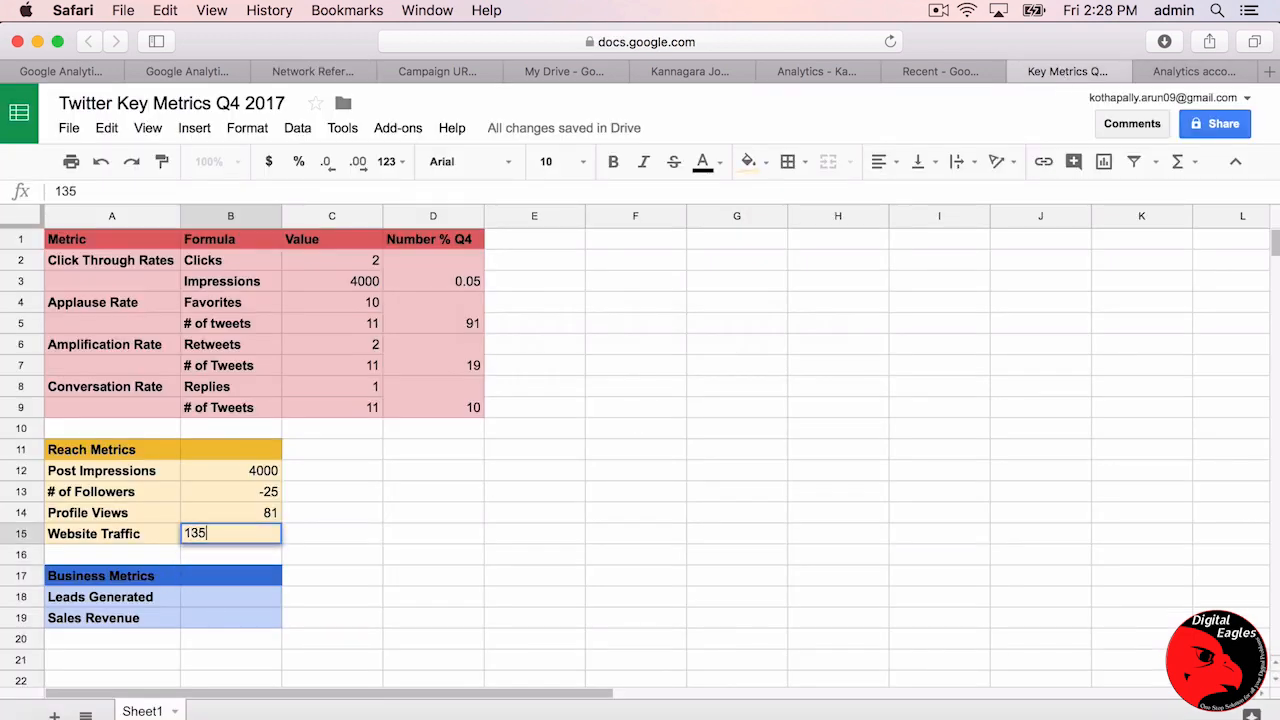
{"action": "key", "text": "Return"}
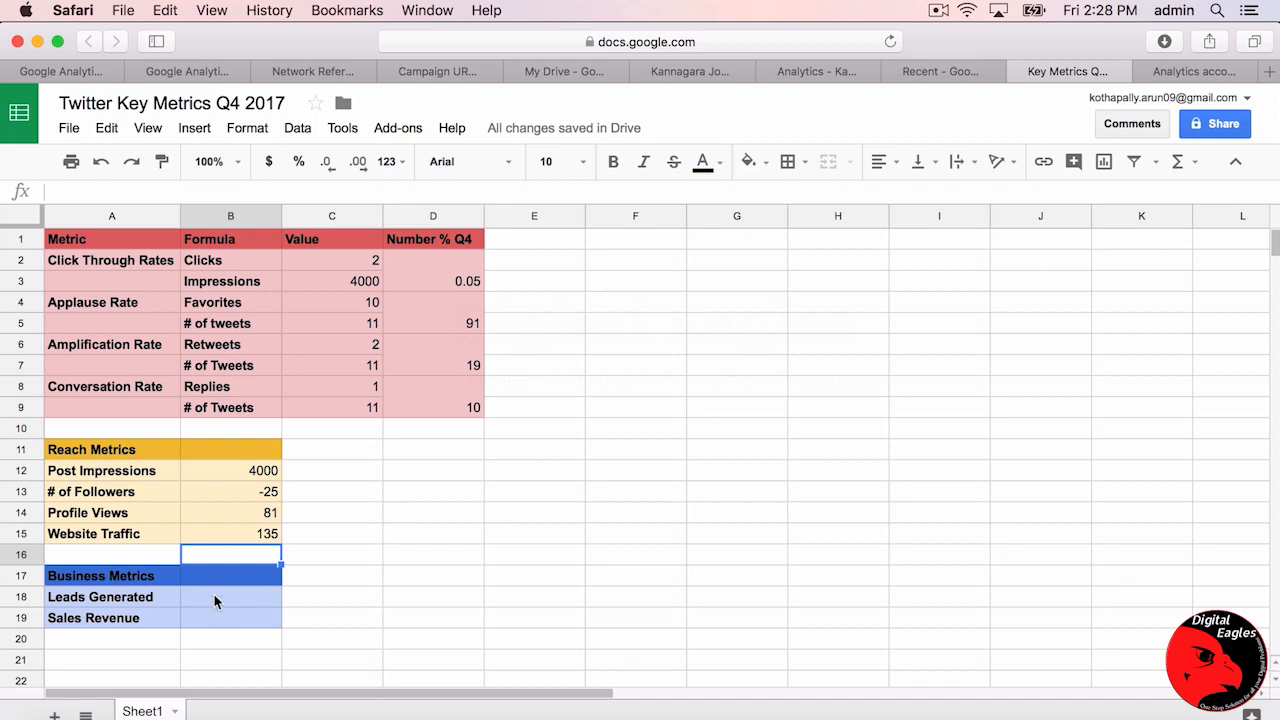
In Google Analytics, open the social Conversions report and review the conversion types available for filtering.
{"action": "left_click", "coordinate": [192, 72]}
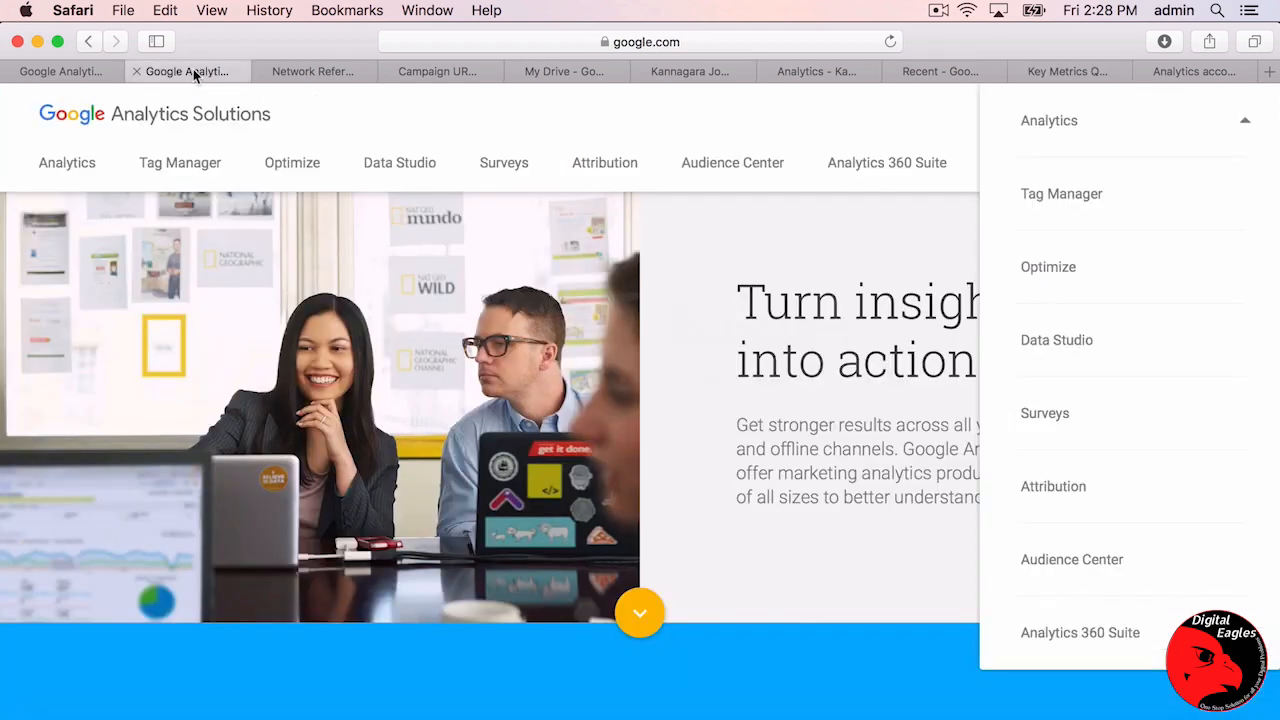
{"action": "left_click", "coordinate": [287, 72]}
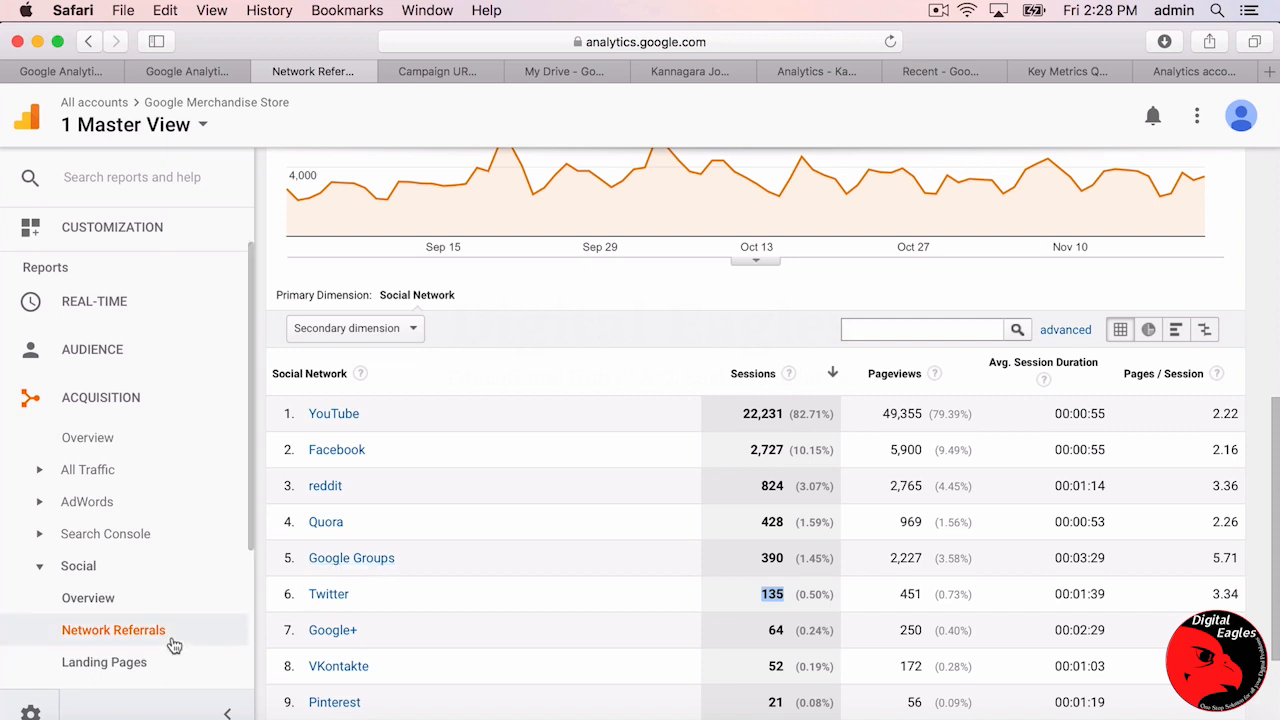
{"action": "scroll", "coordinate": [174, 646], "scroll_direction": "down", "scroll_amount": 5}
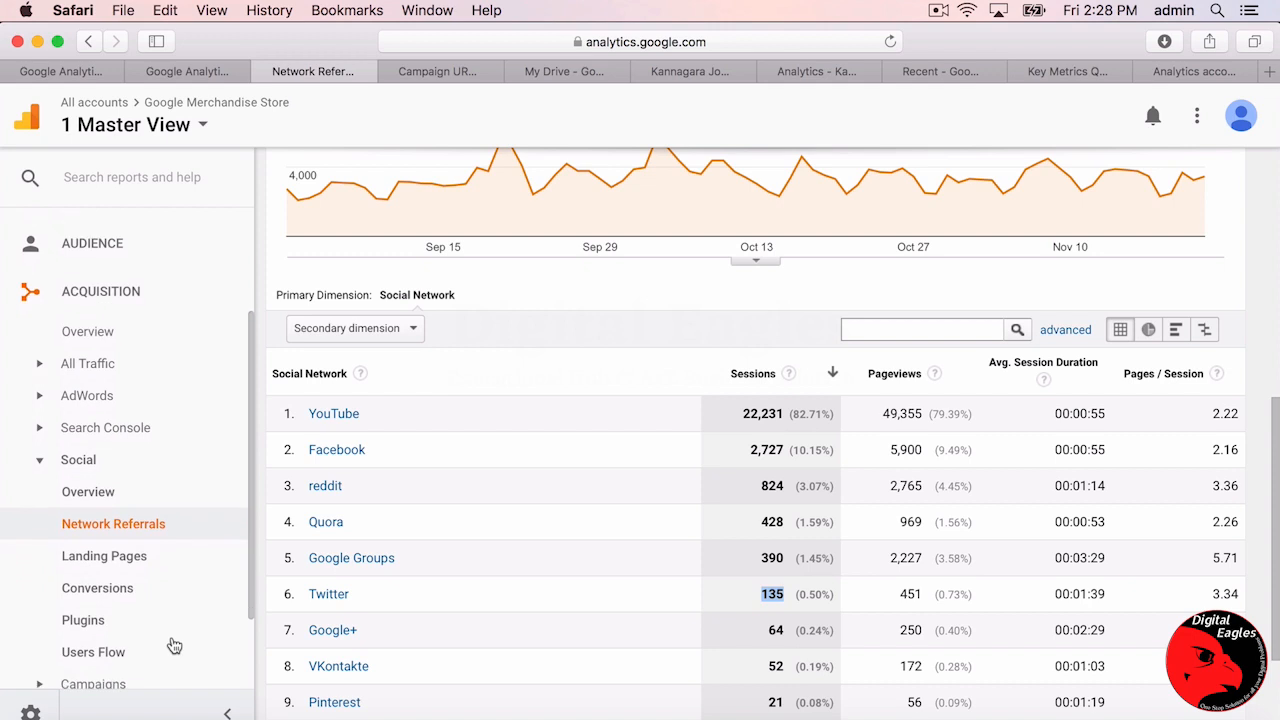
{"action": "left_click", "coordinate": [137, 592]}
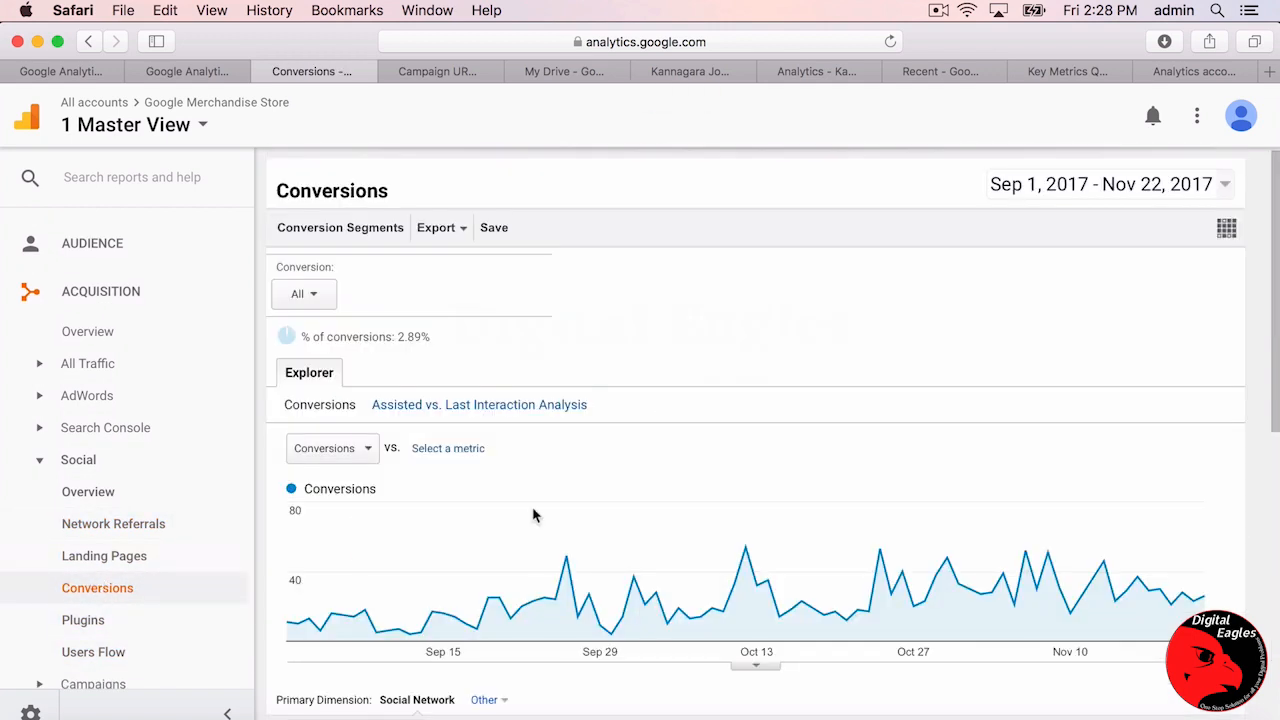
{"action": "scroll", "coordinate": [612, 263], "scroll_direction": "down", "scroll_amount": 1}
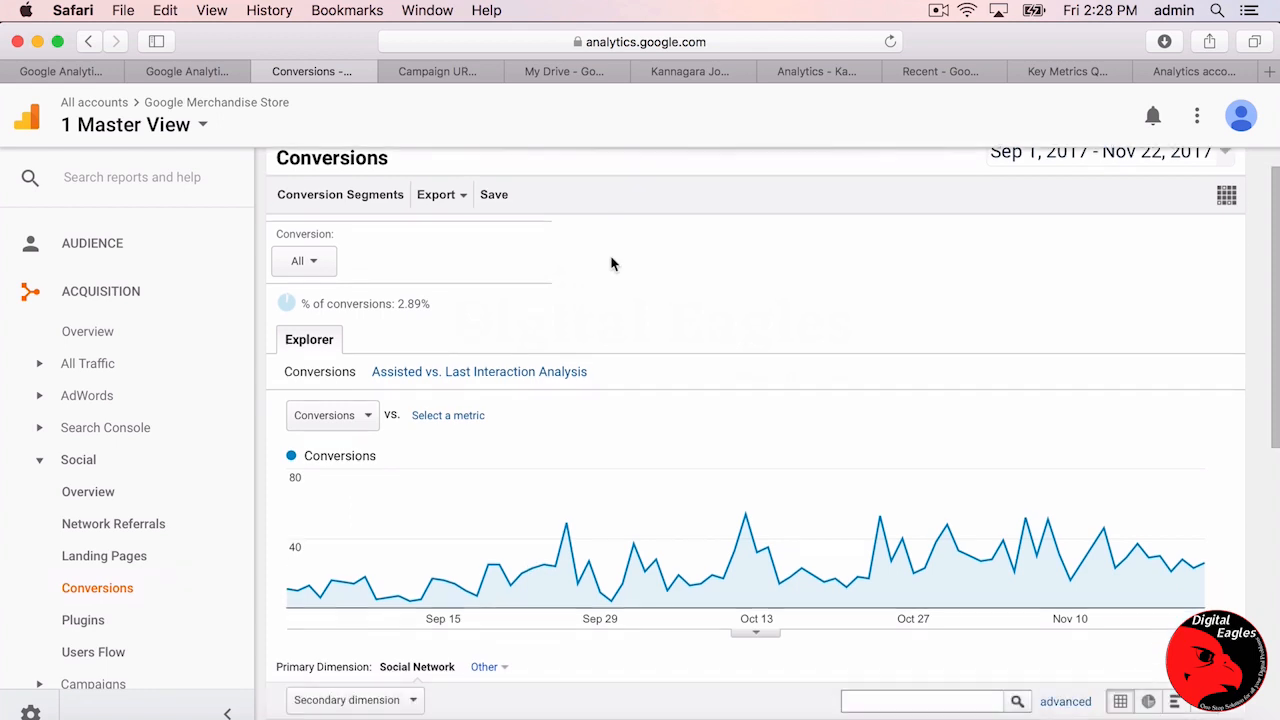
{"action": "left_click", "coordinate": [318, 264]}
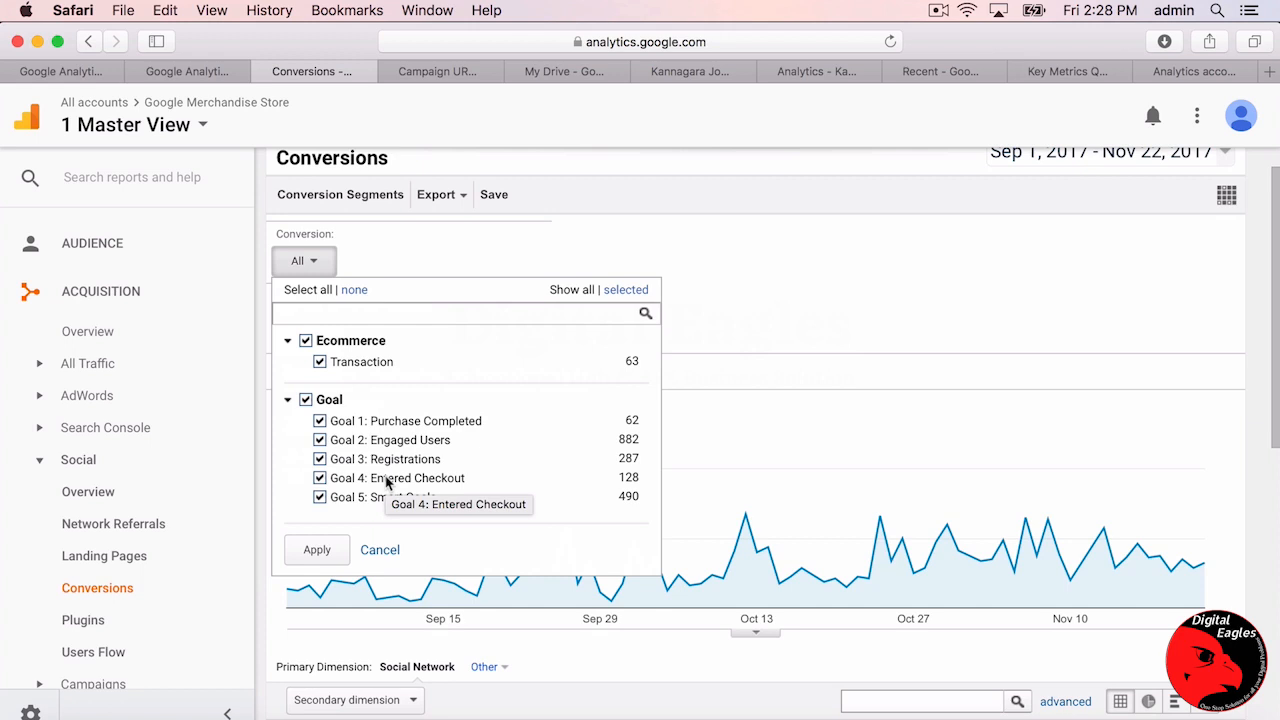
{"action": "left_click", "coordinate": [437, 249]}
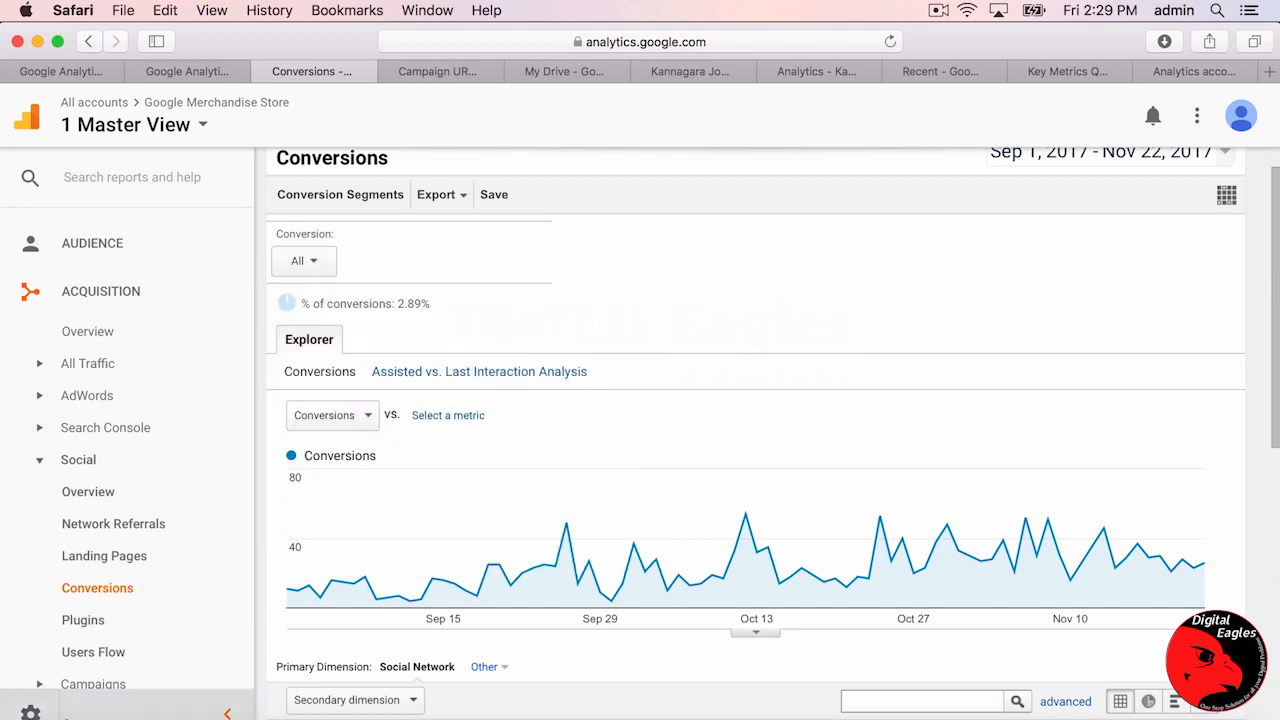
Filter the Conversions report to only Goal 3: Registrations and bring up the Twitter row of the social network table.
{"action": "left_click", "coordinate": [309, 266]}
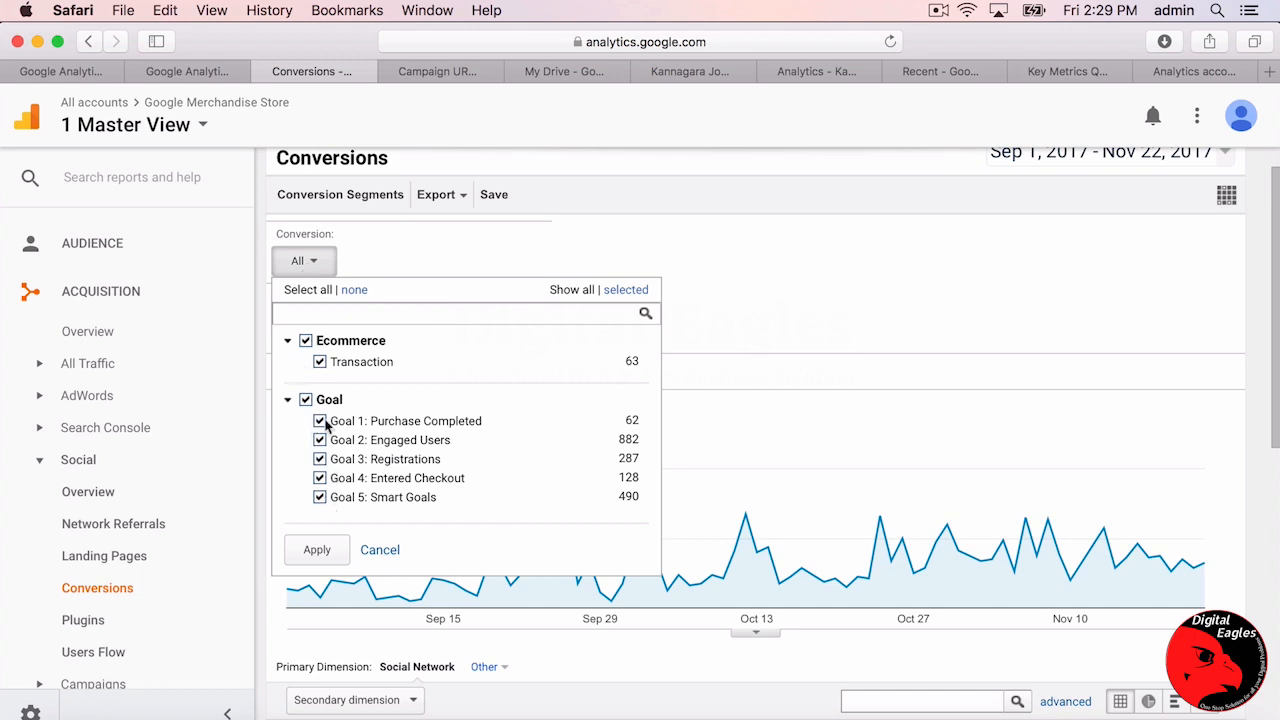
{"action": "left_click", "coordinate": [320, 479]}
{"action": "left_click", "coordinate": [321, 441]}
{"action": "left_click", "coordinate": [320, 422]}
{"action": "left_click", "coordinate": [316, 549]}
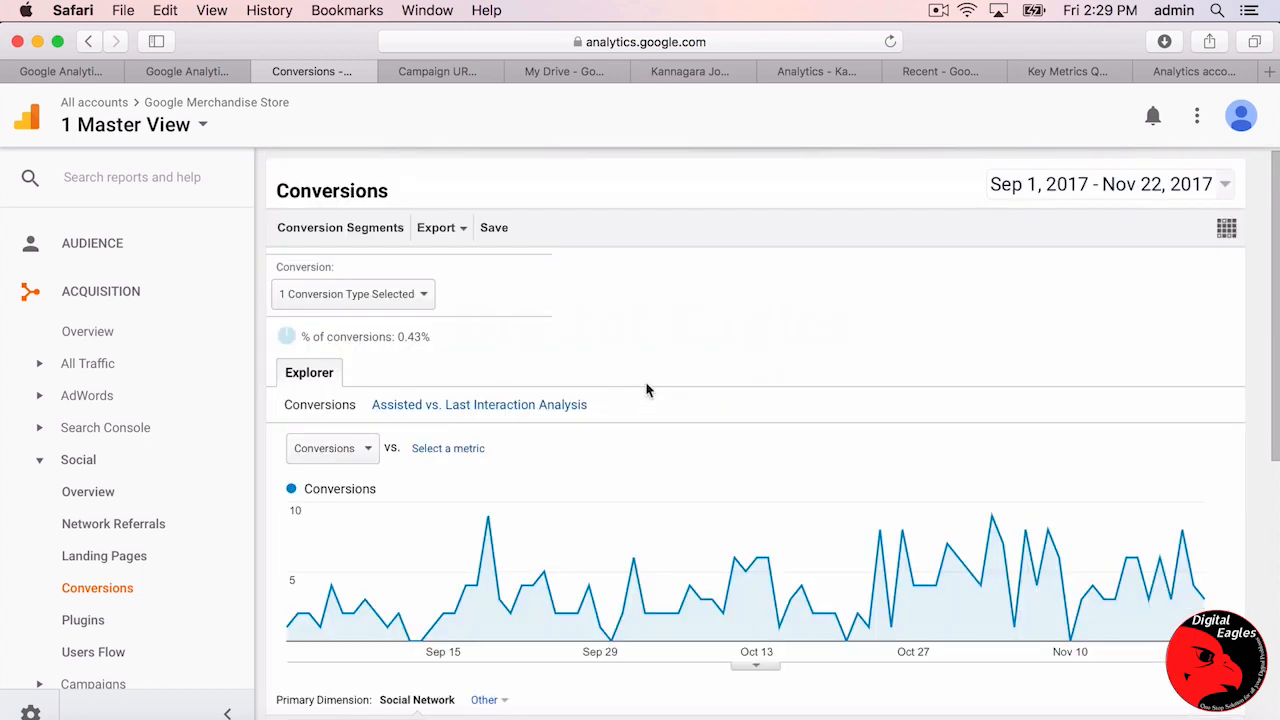
{"action": "scroll", "coordinate": [647, 390], "scroll_direction": "down", "scroll_amount": 5}
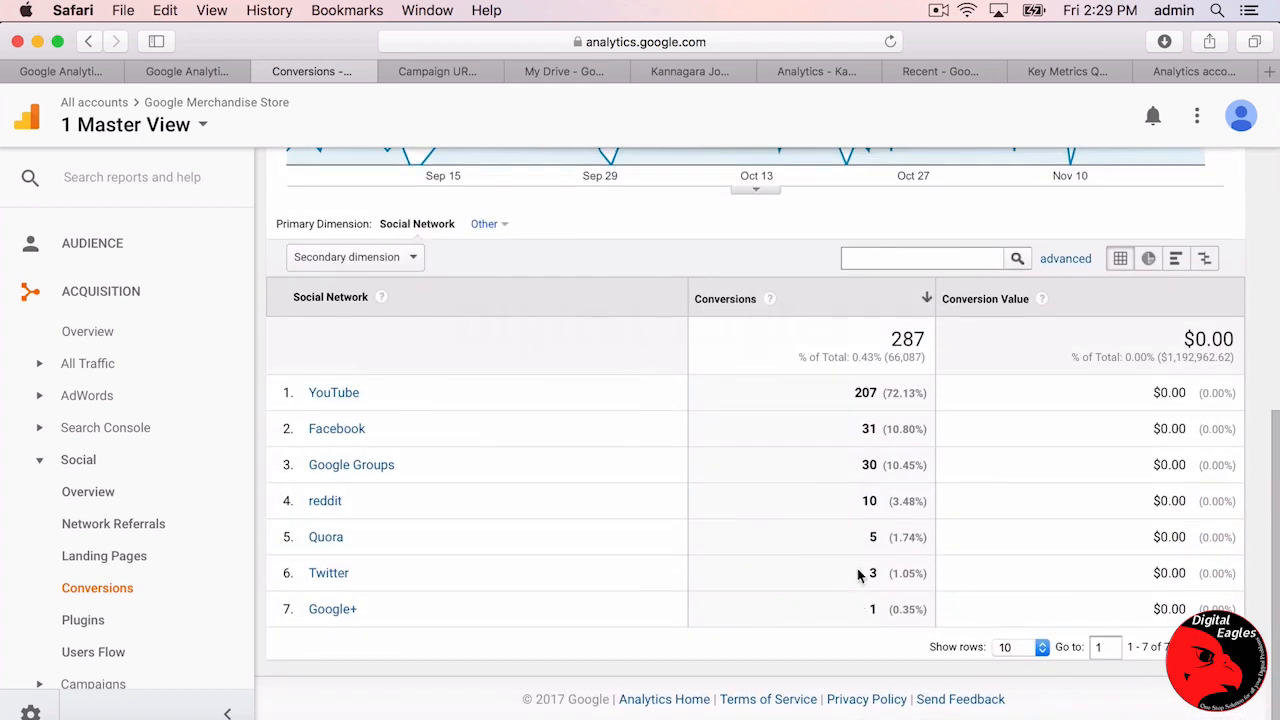
Highlight Twitter's registration conversion count in the report and enter 3 as Leads Generated in B18 of the key metrics spreadsheet.
{"action": "left_click_drag", "start_coordinate": [879, 578], "coordinate": [859, 578]}
{"action": "left_click", "coordinate": [859, 578]}
{"action": "left_click_drag", "start_coordinate": [876, 574], "coordinate": [862, 572]}
{"action": "left_click", "coordinate": [1082, 74]}
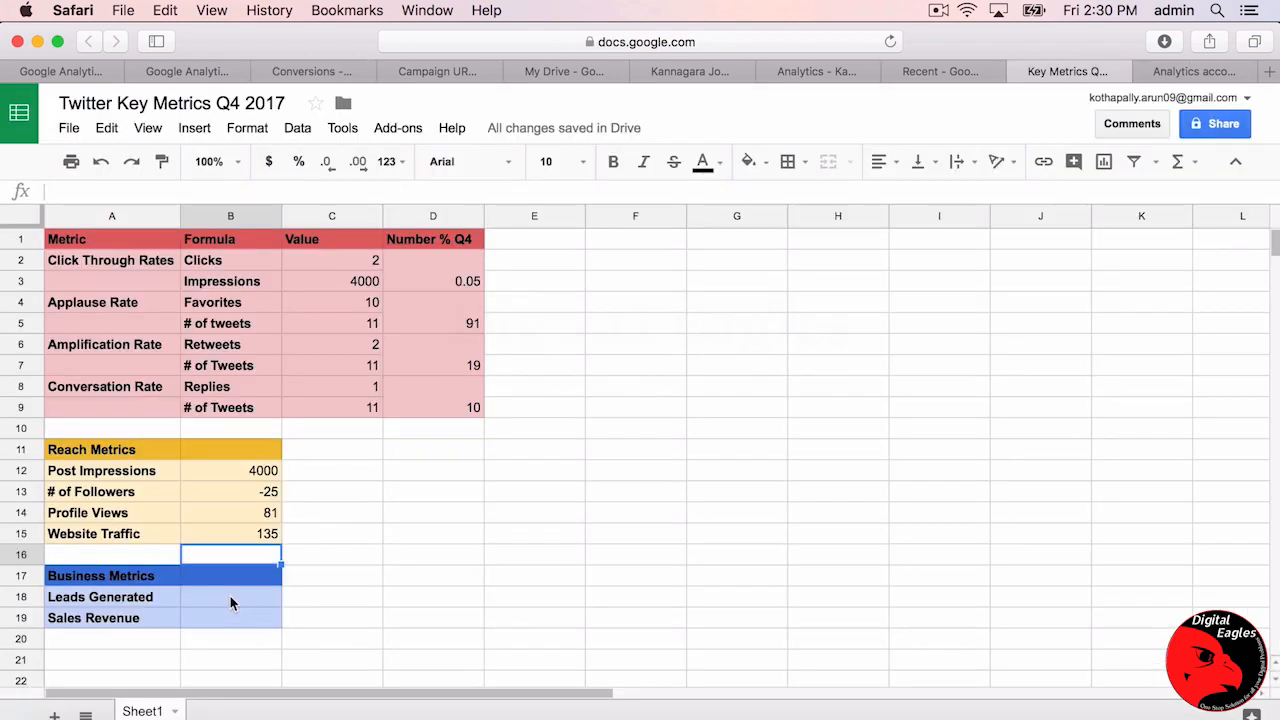
{"action": "left_click", "coordinate": [230, 600]}
{"action": "type", "text": "3"}
{"action": "key", "text": "Return"}
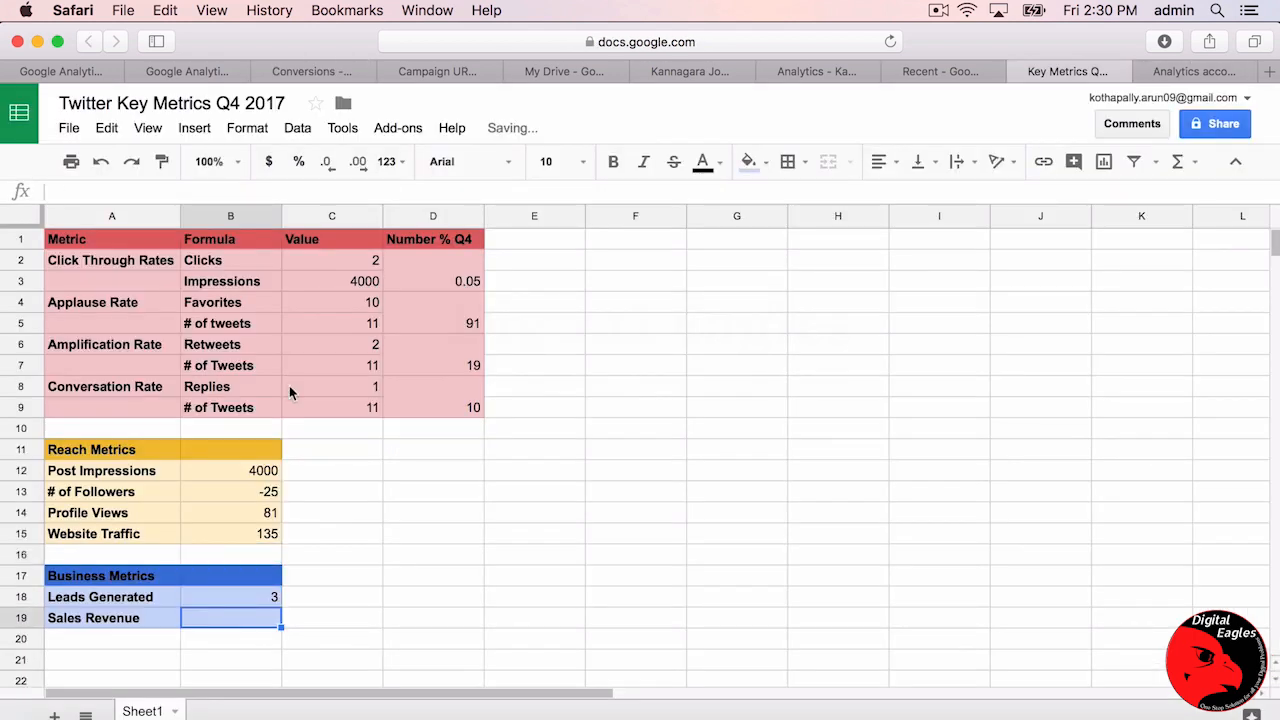
In the Google Analytics Conversions report, replace the registrations filter with Ecommerce transactions and Goal 1: Purchase Completed, and bring up the social network table.
{"action": "left_click", "coordinate": [122, 620]}
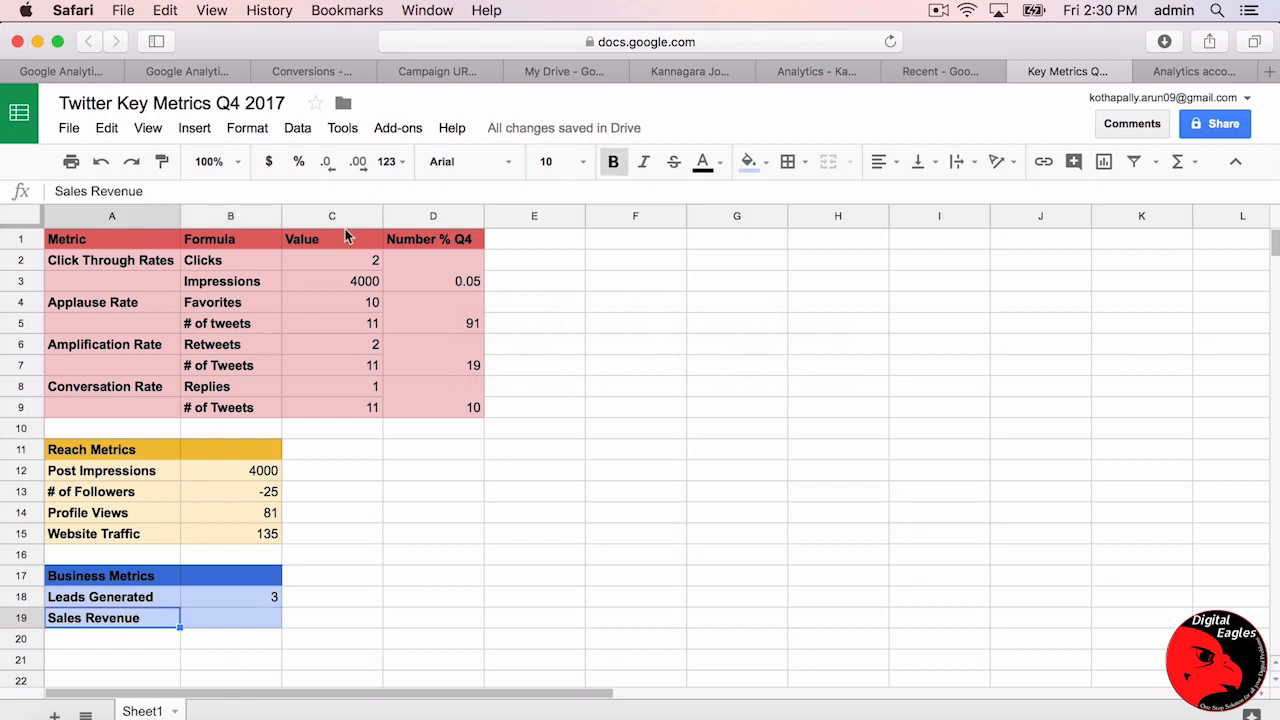
{"action": "left_click", "coordinate": [293, 74]}
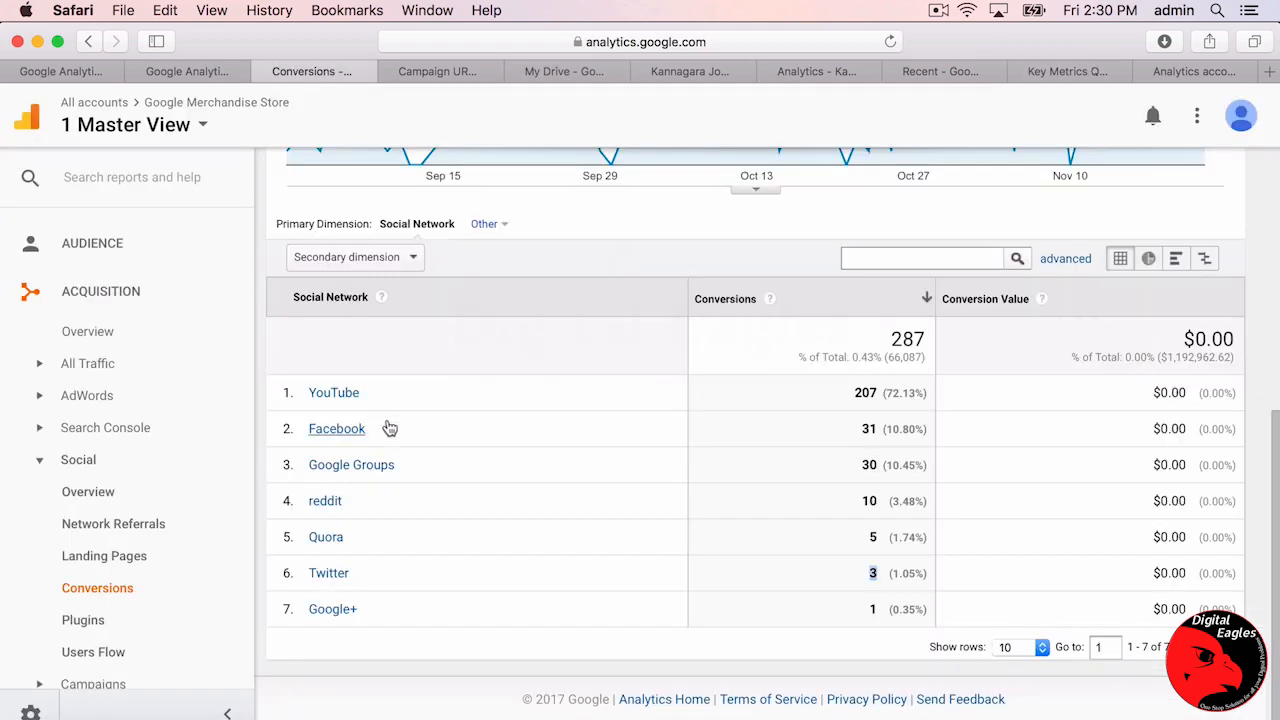
{"action": "scroll", "coordinate": [390, 428], "scroll_direction": "up", "scroll_amount": 5}
{"action": "left_click", "coordinate": [362, 306]}
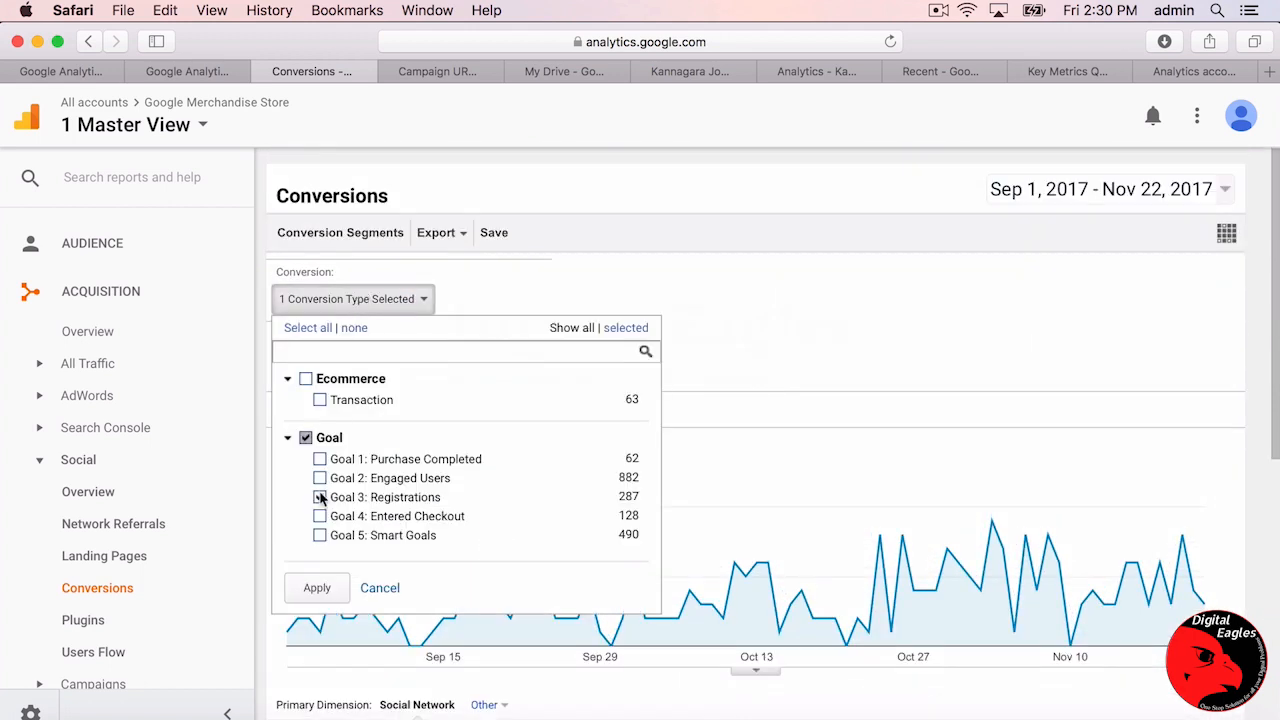
{"action": "left_click", "coordinate": [305, 379]}
{"action": "left_click", "coordinate": [320, 498]}
{"action": "left_click", "coordinate": [320, 459]}
{"action": "left_click", "coordinate": [318, 590]}
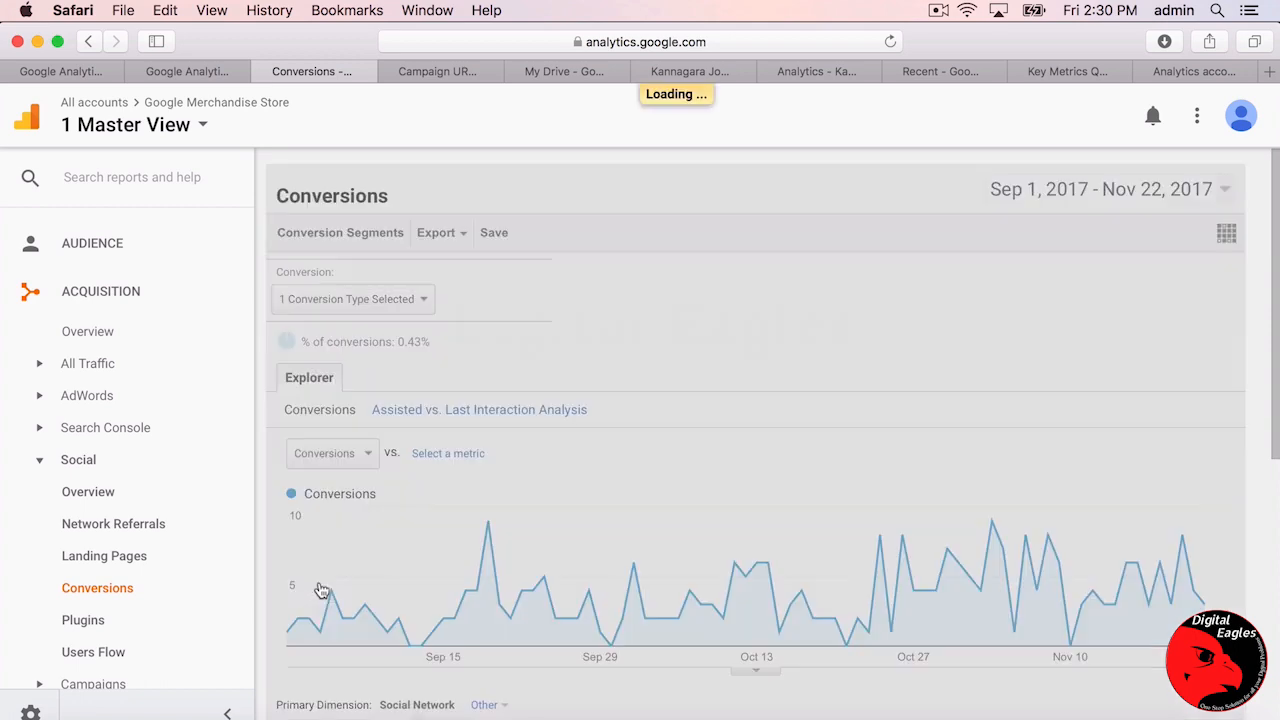
{"action": "scroll", "coordinate": [645, 460], "scroll_direction": "down", "scroll_amount": 8}
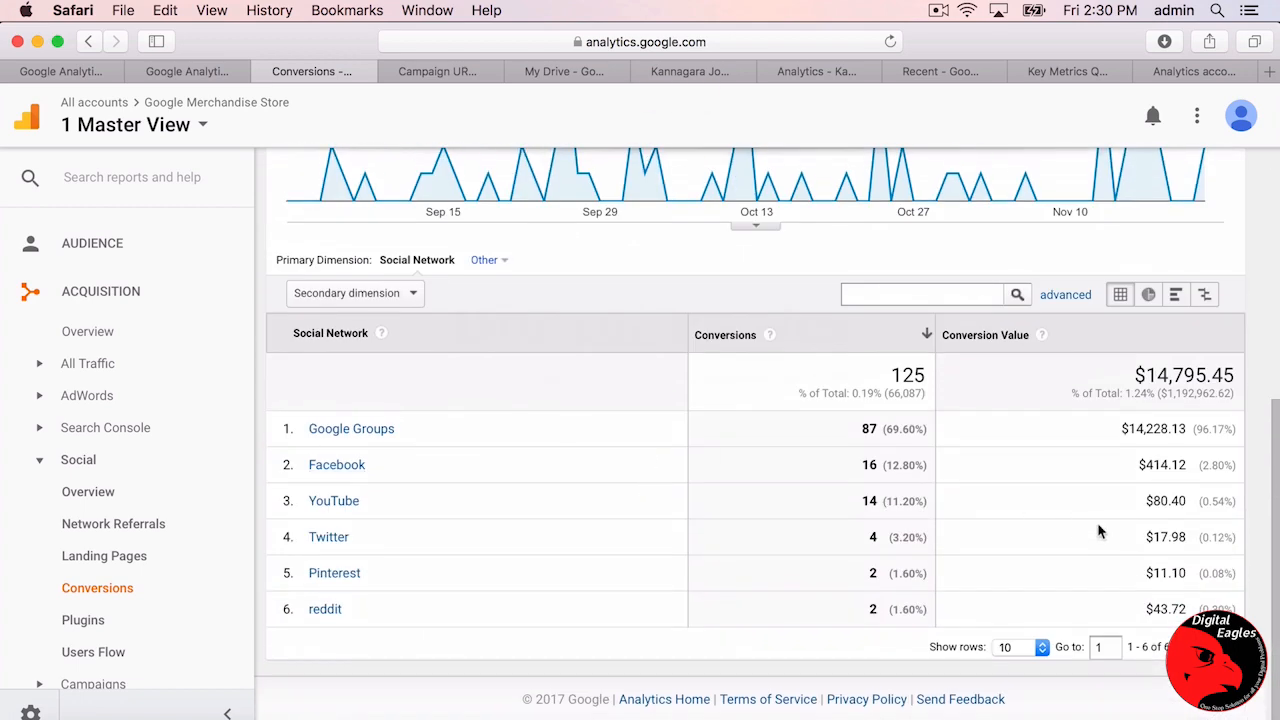
Highlight Twitter's conversion value and enter $18 as Sales Revenue in B19 of the key metrics spreadsheet.
{"action": "left_click_drag", "start_coordinate": [1147, 536], "coordinate": [1185, 538]}
{"action": "left_click", "coordinate": [1063, 71]}
{"action": "left_click", "coordinate": [252, 621]}
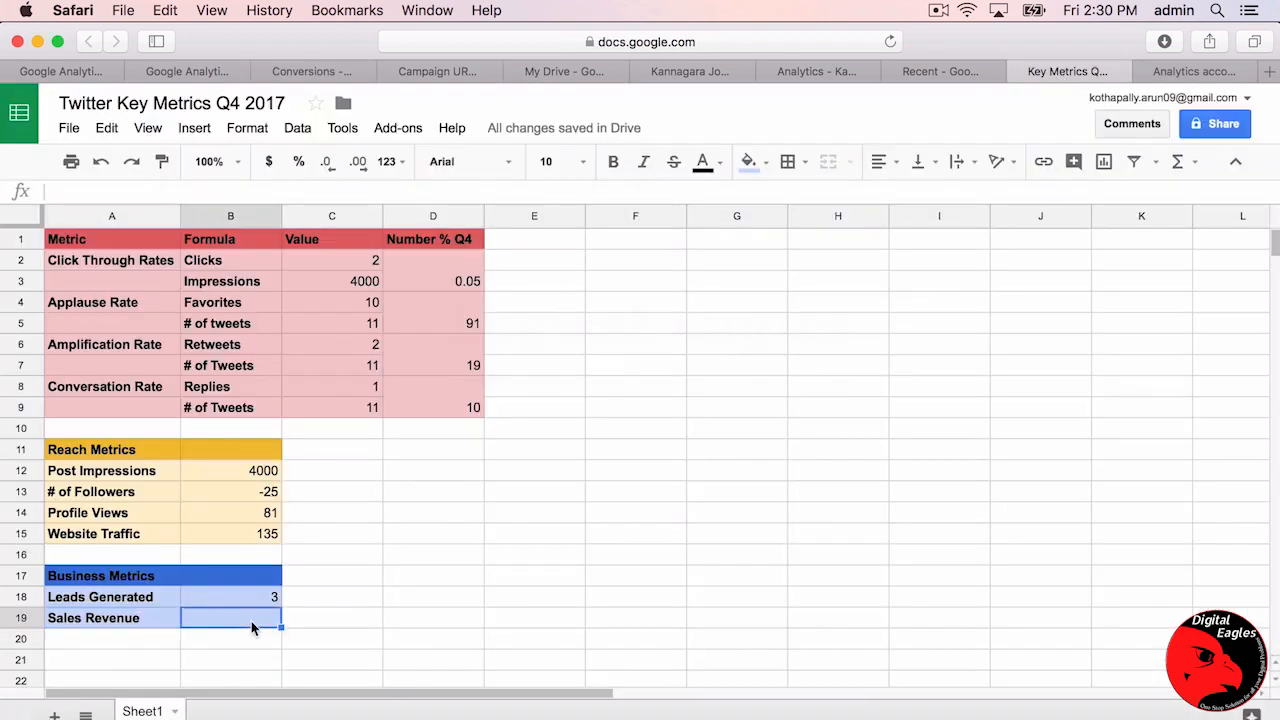
{"action": "type", "text": "1"}
{"action": "key", "text": "BackSpace"}
{"action": "type", "text": "$18"}
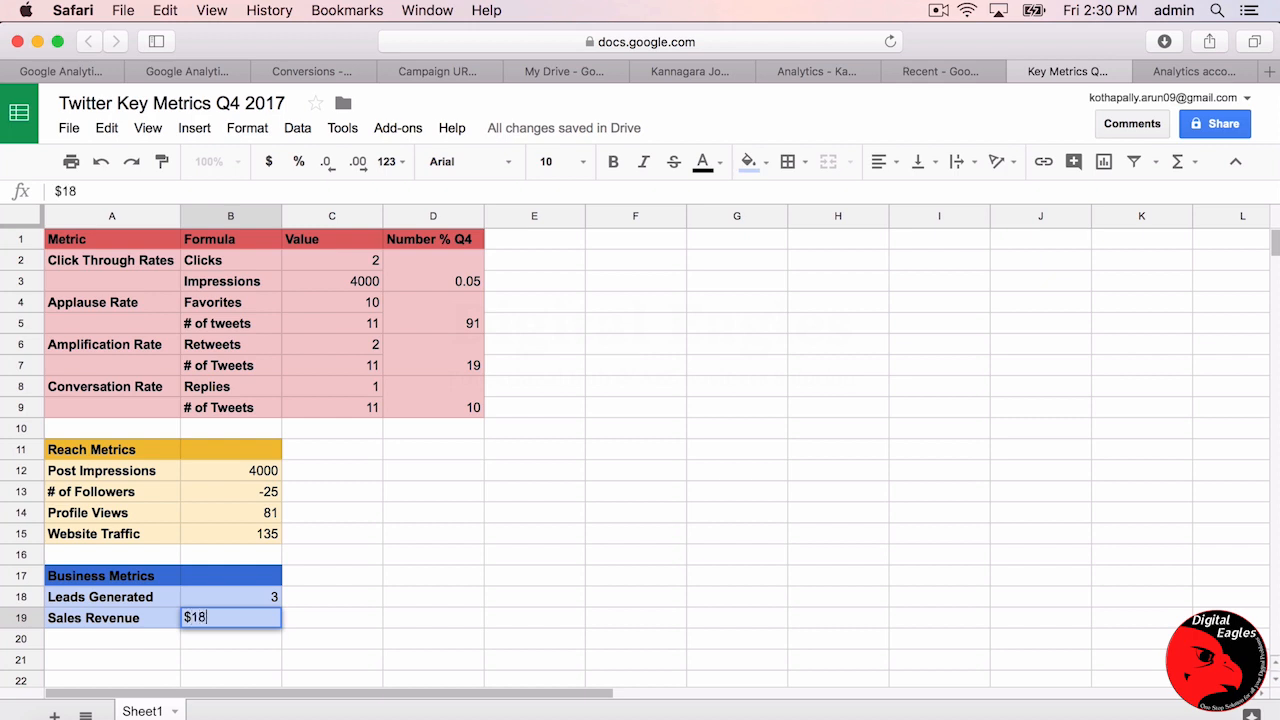
{"action": "key", "text": "Return"}
{"action": "left_click", "coordinate": [268, 619]}
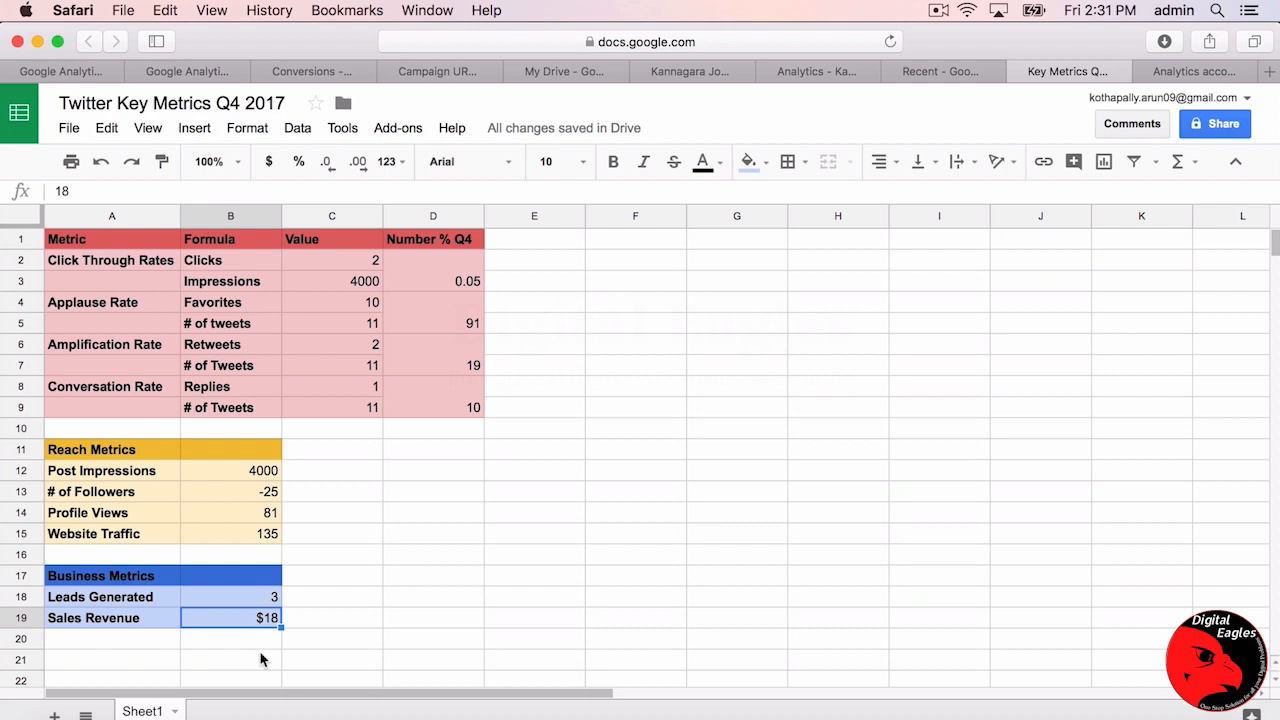
Select the range A1:D19 to review all the metrics tables, and clear the selection.
{"action": "left_click_drag", "start_coordinate": [67, 239], "coordinate": [399, 626]}
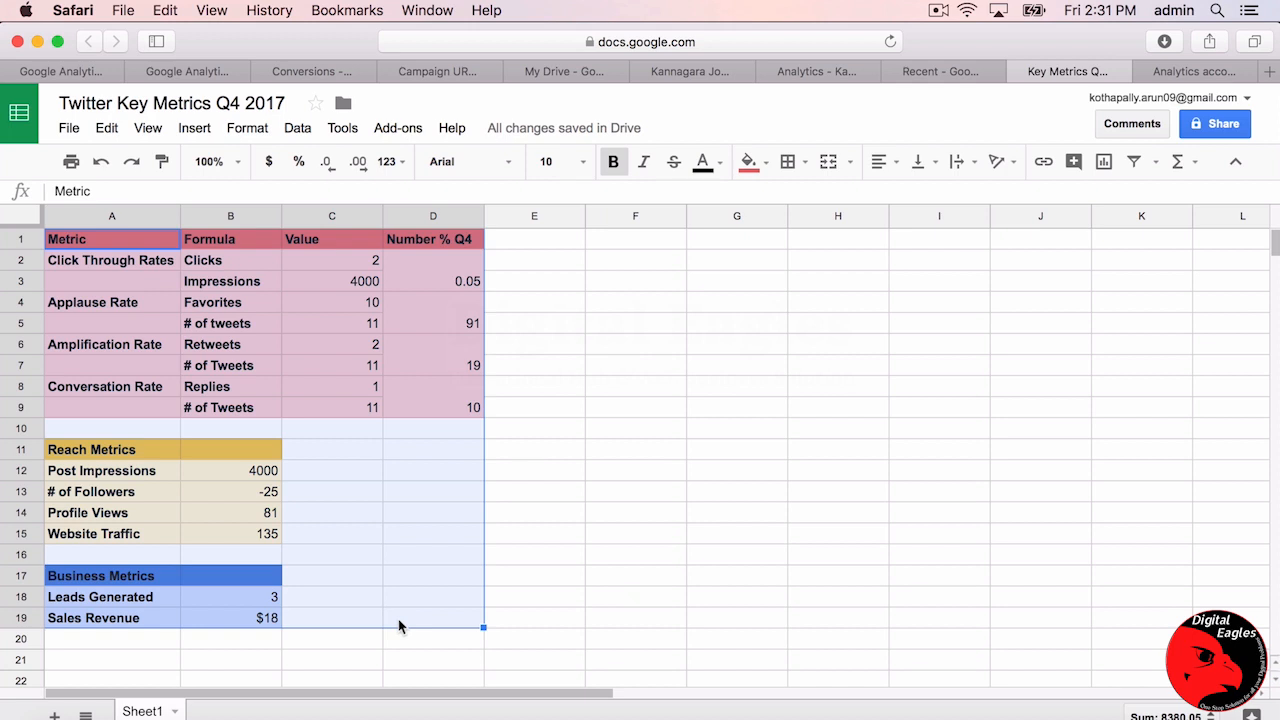
{"action": "left_click", "coordinate": [569, 420]}
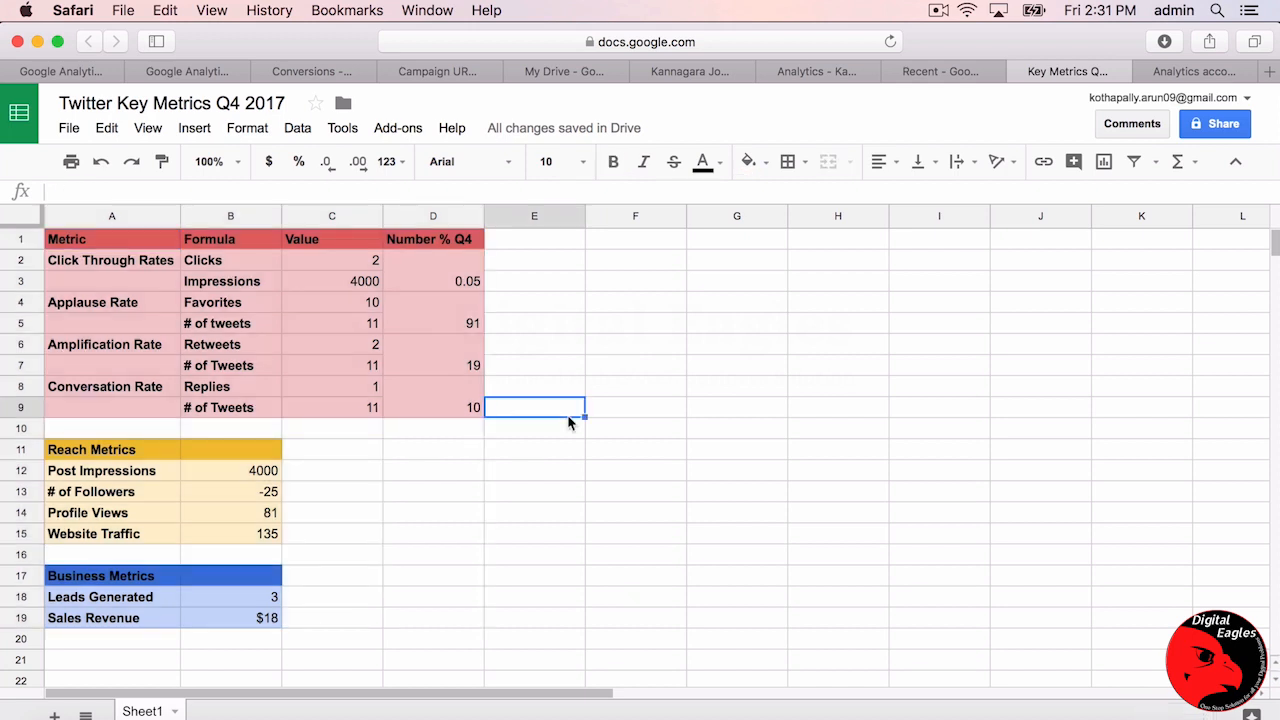
{"action": "left_click", "coordinate": [937, 548]}
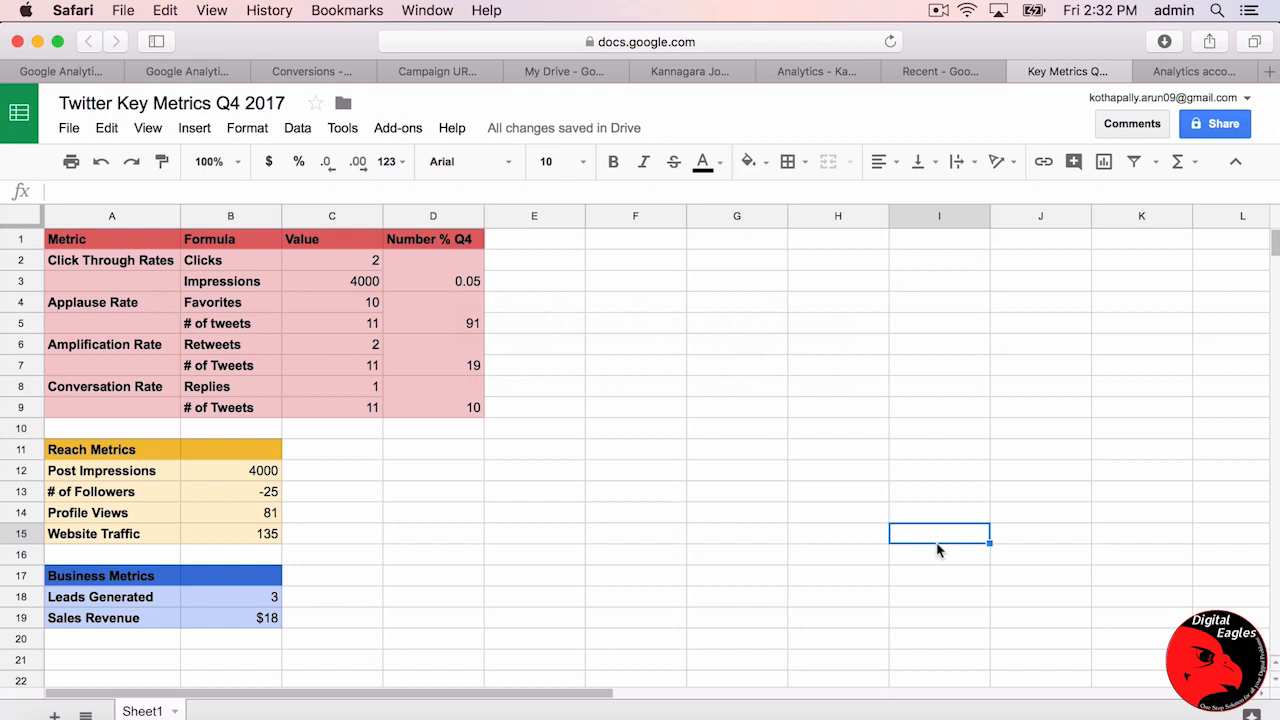
{"action": "left_click", "coordinate": [925, 438]}
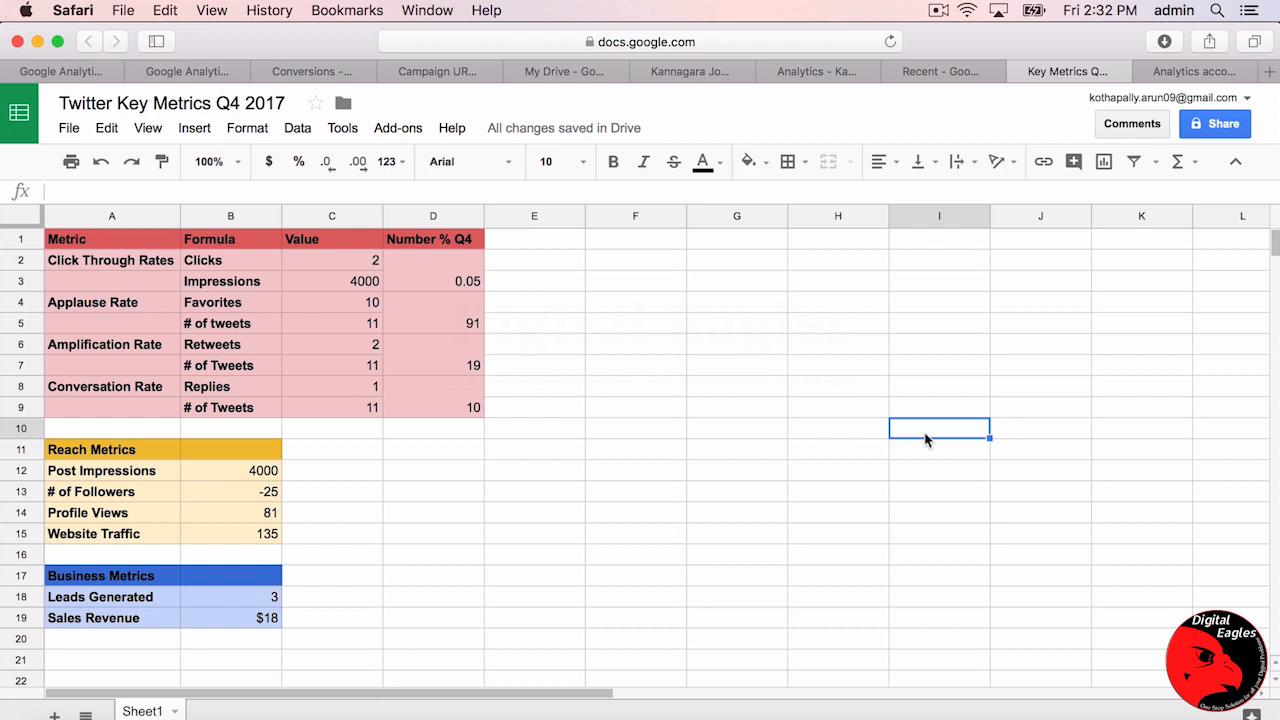
Switch to Twitter Analytics and open the audience insights for the account's followers.
{"action": "left_click", "coordinate": [1186, 71]}
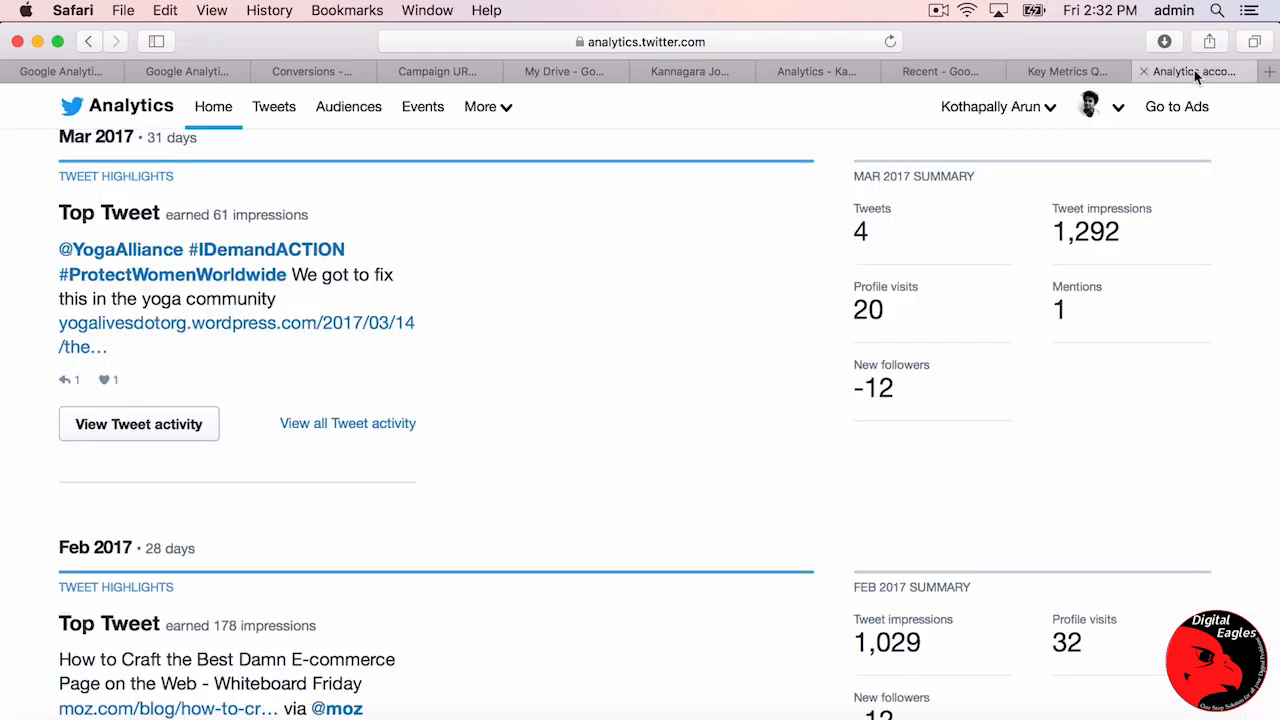
{"action": "scroll", "coordinate": [508, 397], "scroll_direction": "up", "scroll_amount": 20}
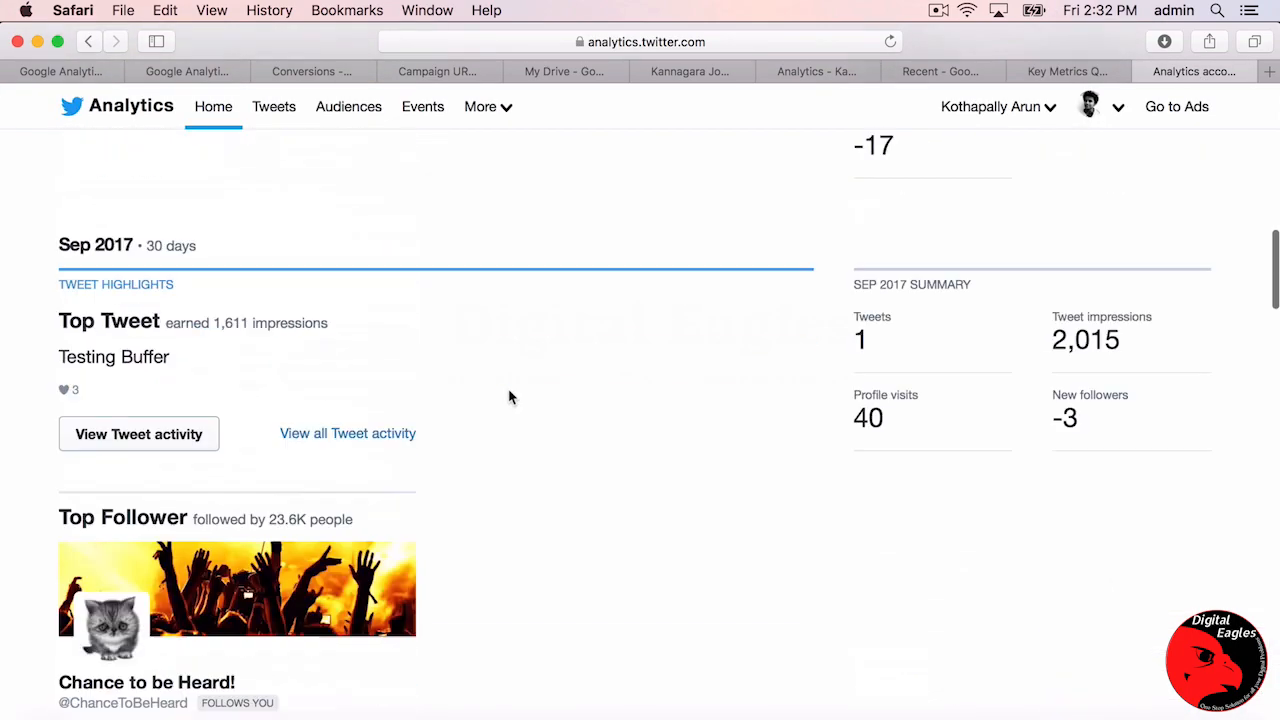
{"action": "left_click", "coordinate": [353, 118]}
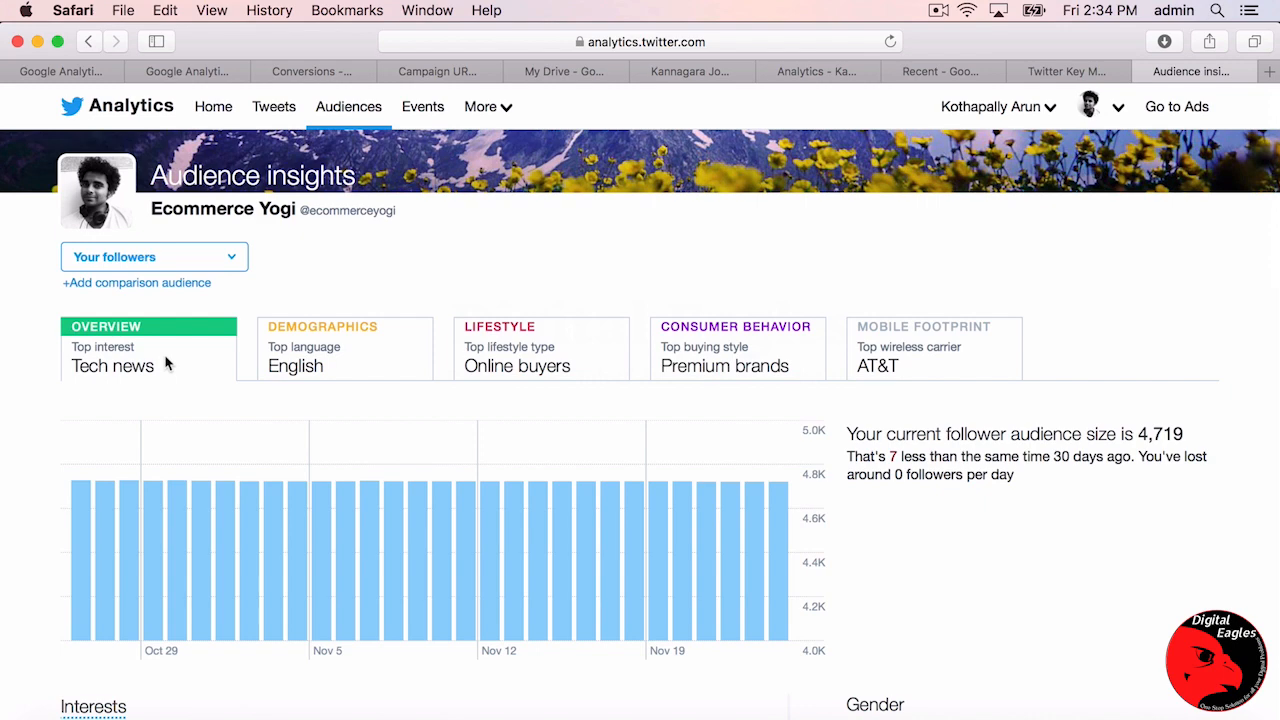
Examine the followers' interests and consumer buying styles in the audience overview.
{"action": "scroll", "coordinate": [167, 364], "scroll_direction": "down", "scroll_amount": 2}
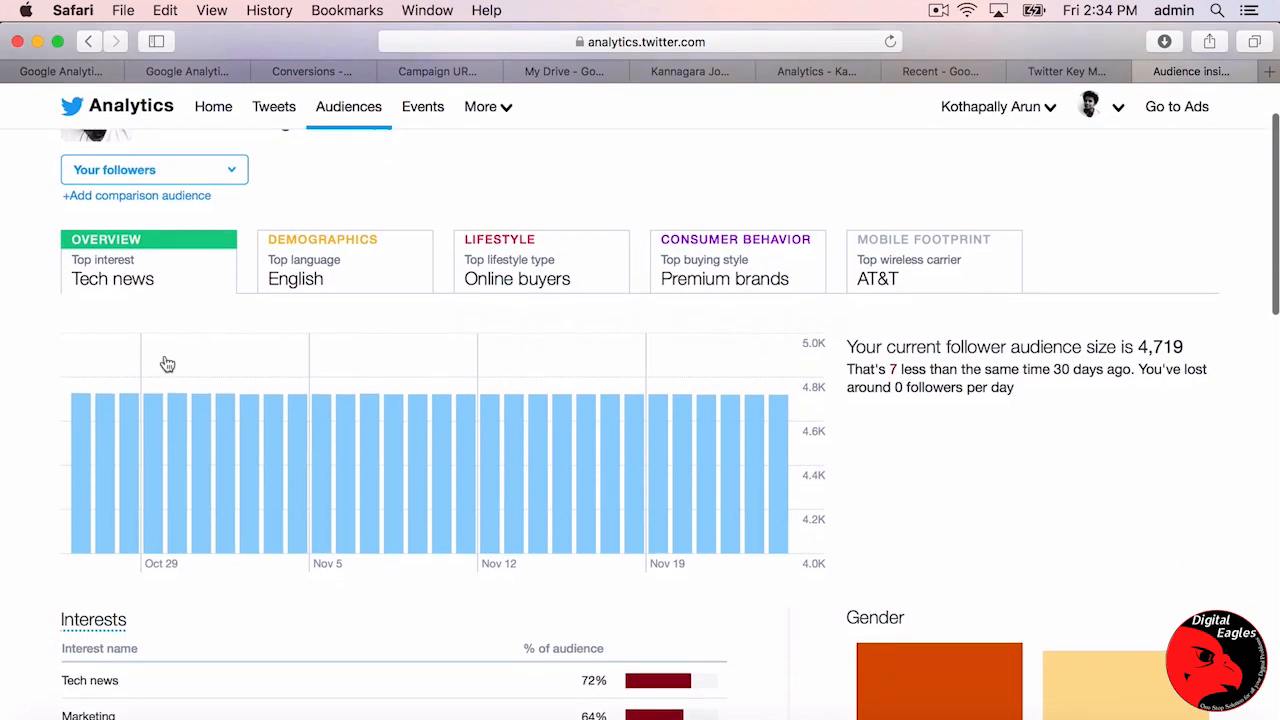
{"action": "mouse_move", "coordinate": [167, 364]}
{"action": "scroll", "coordinate": [167, 364], "scroll_direction": "down", "scroll_amount": 2}
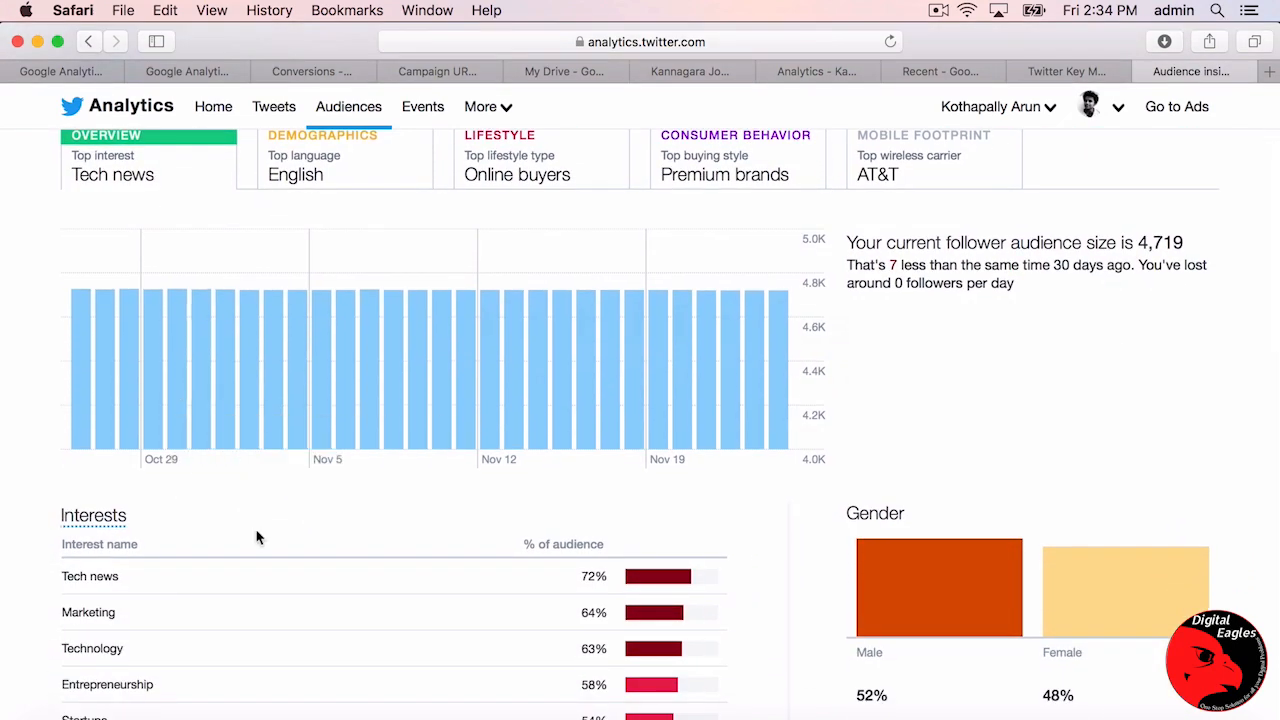
{"action": "scroll", "coordinate": [257, 534], "scroll_direction": "down", "scroll_amount": 4}
{"action": "scroll", "coordinate": [177, 534], "scroll_direction": "down", "scroll_amount": 1}
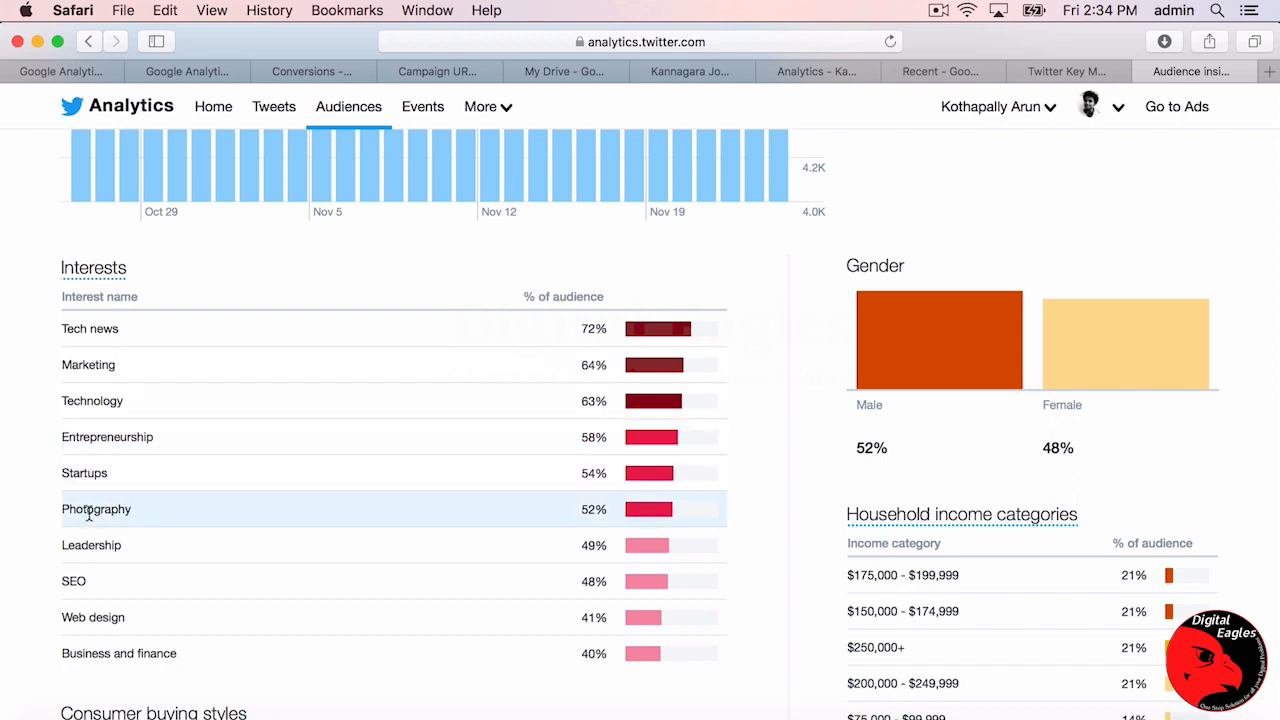
{"action": "left_click_drag", "start_coordinate": [89, 512], "coordinate": [133, 509]}
{"action": "left_click", "coordinate": [133, 509]}
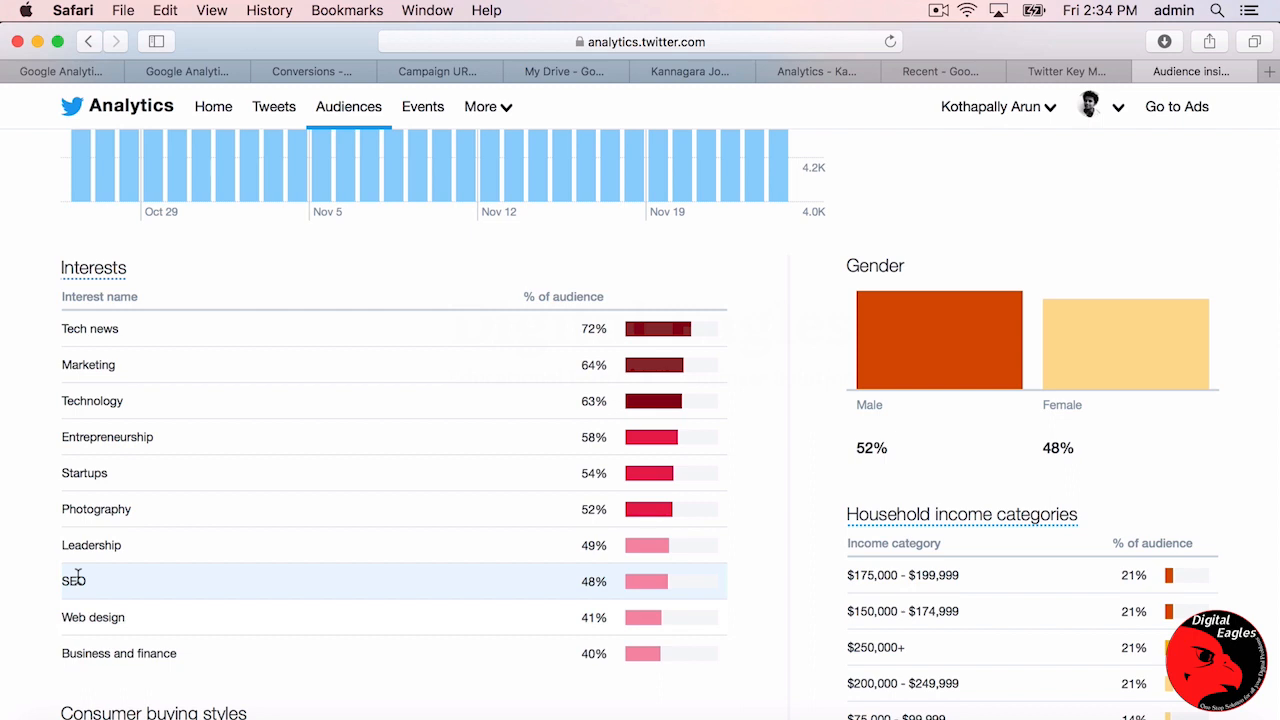
{"action": "scroll", "coordinate": [92, 582], "scroll_direction": "down", "scroll_amount": 3}
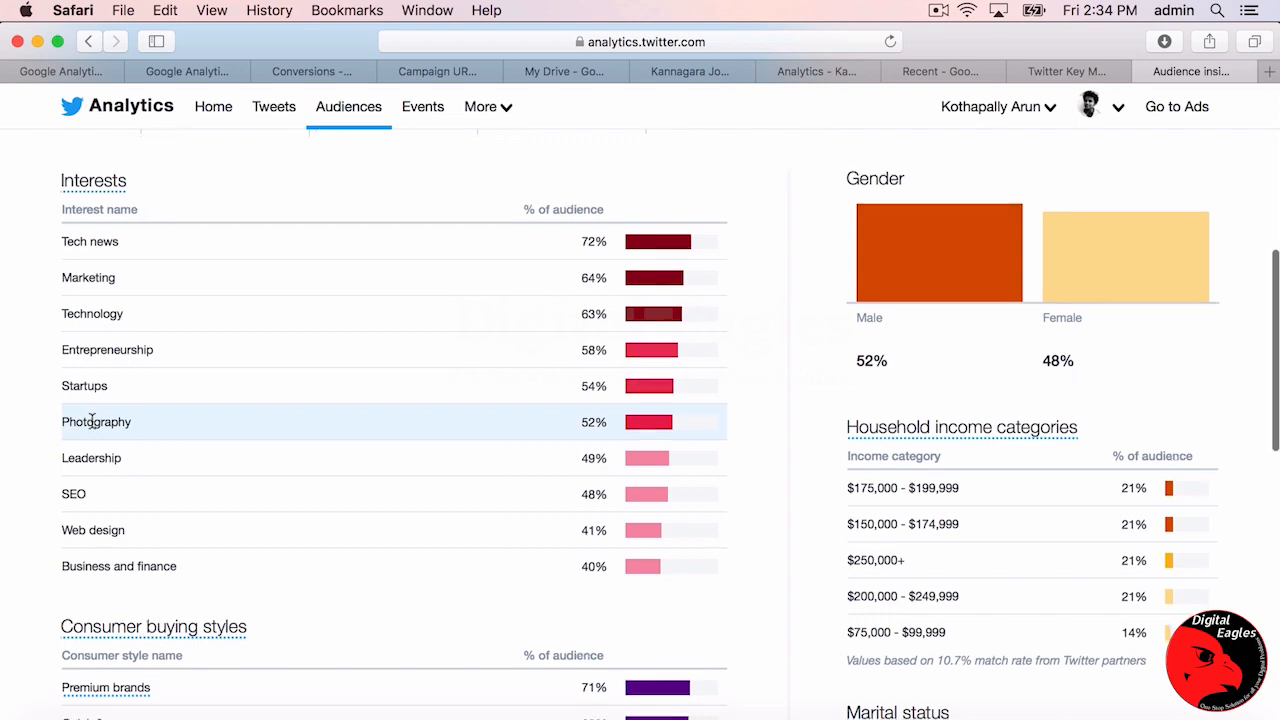
{"action": "scroll", "coordinate": [91, 421], "scroll_direction": "down", "scroll_amount": 5}
{"action": "mouse_move", "coordinate": [93, 427]}
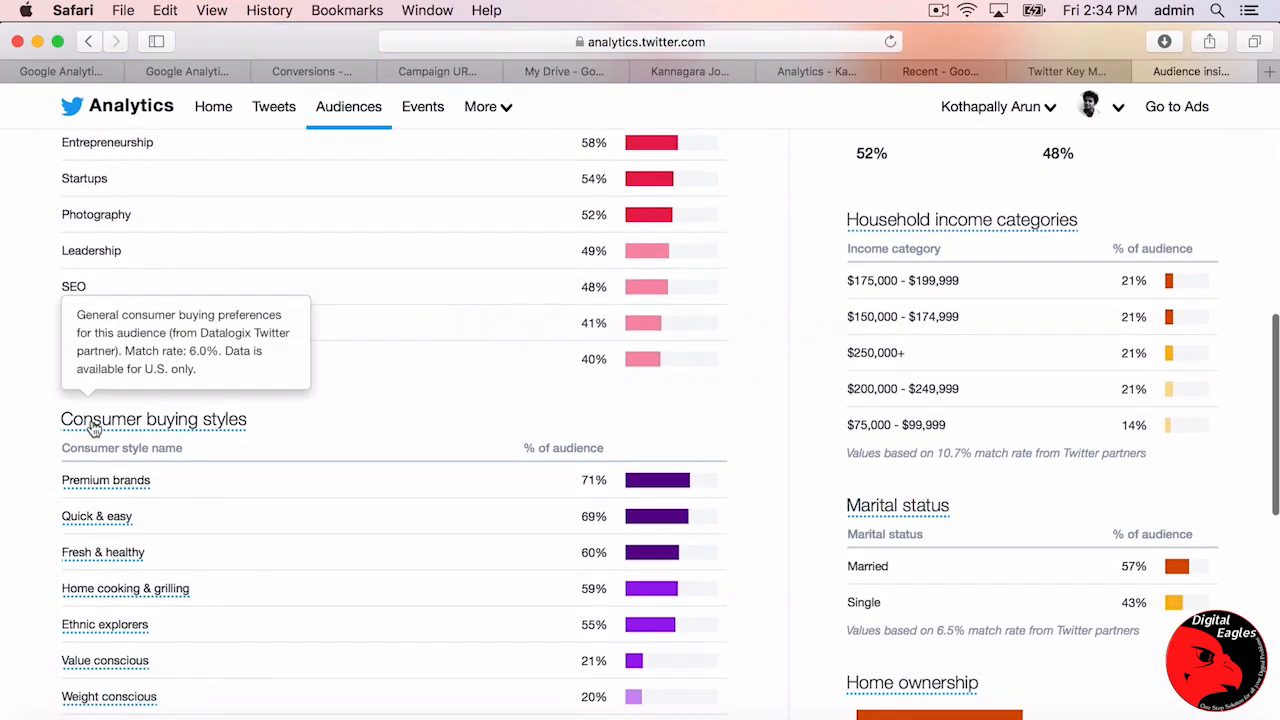
{"action": "scroll", "coordinate": [47, 512], "scroll_direction": "down", "scroll_amount": 1}
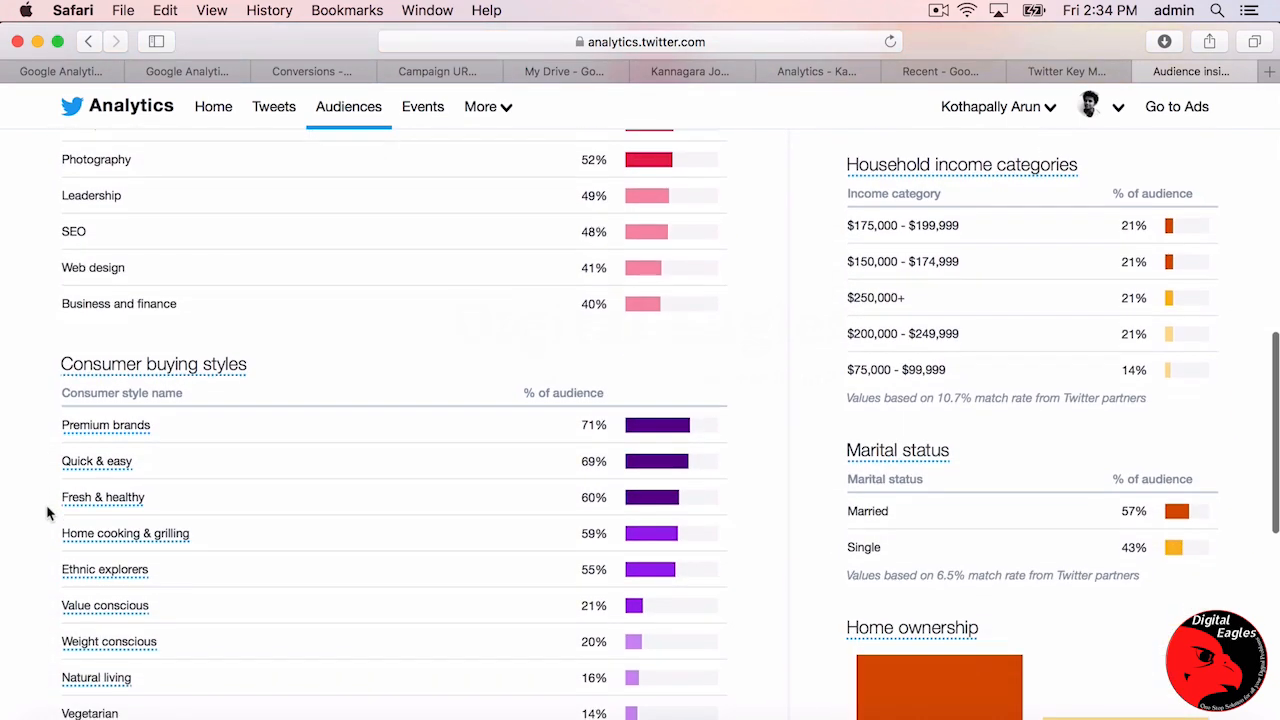
{"action": "scroll", "coordinate": [47, 512], "scroll_direction": "up", "scroll_amount": 5}
{"action": "scroll", "coordinate": [47, 512], "scroll_direction": "up", "scroll_amount": 10}
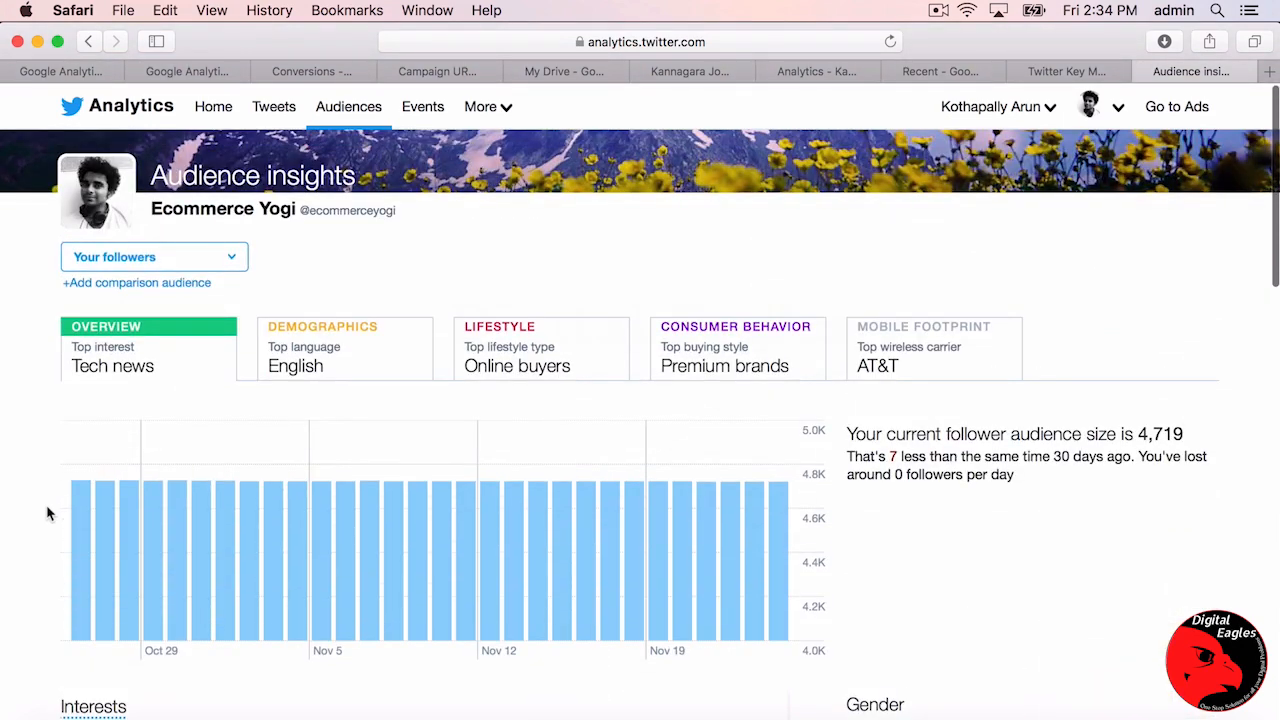
Review the whole audience overview, including follower growth, gender, household income, marital status, home ownership and wireless carriers.
{"action": "scroll", "coordinate": [47, 512], "scroll_direction": "down", "scroll_amount": 20}
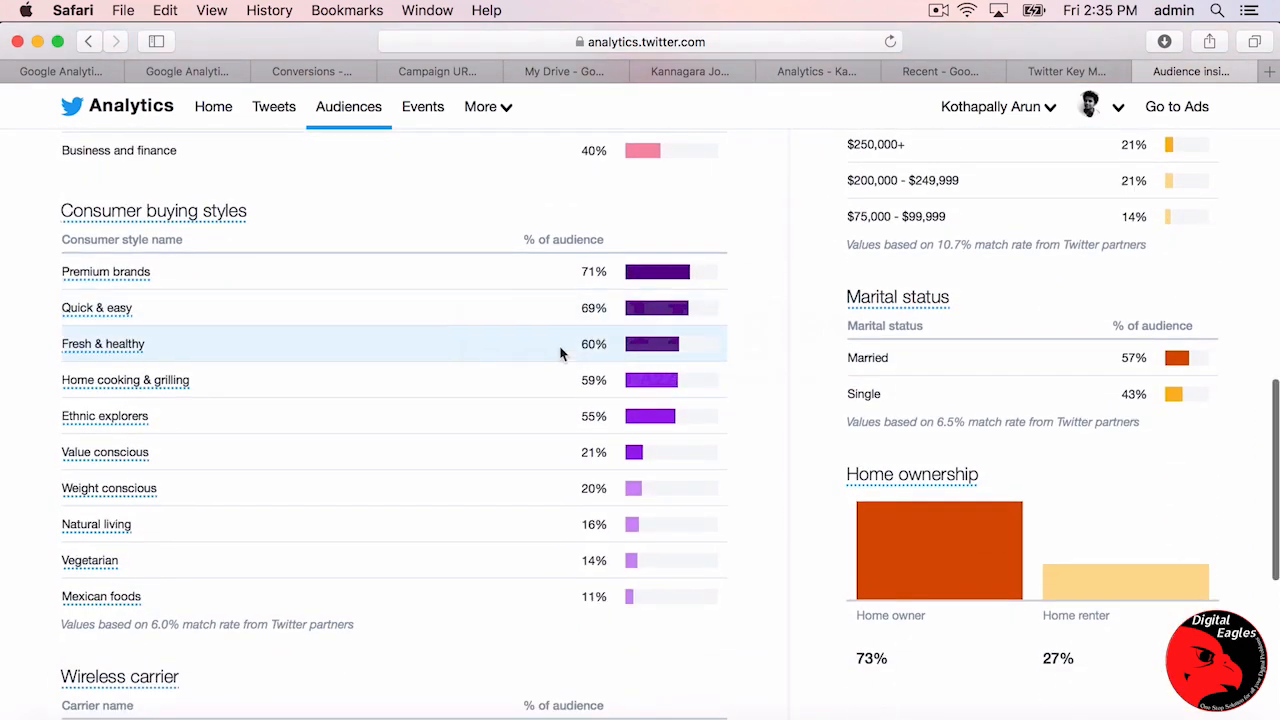
{"action": "scroll", "coordinate": [560, 352], "scroll_direction": "up", "scroll_amount": 7}
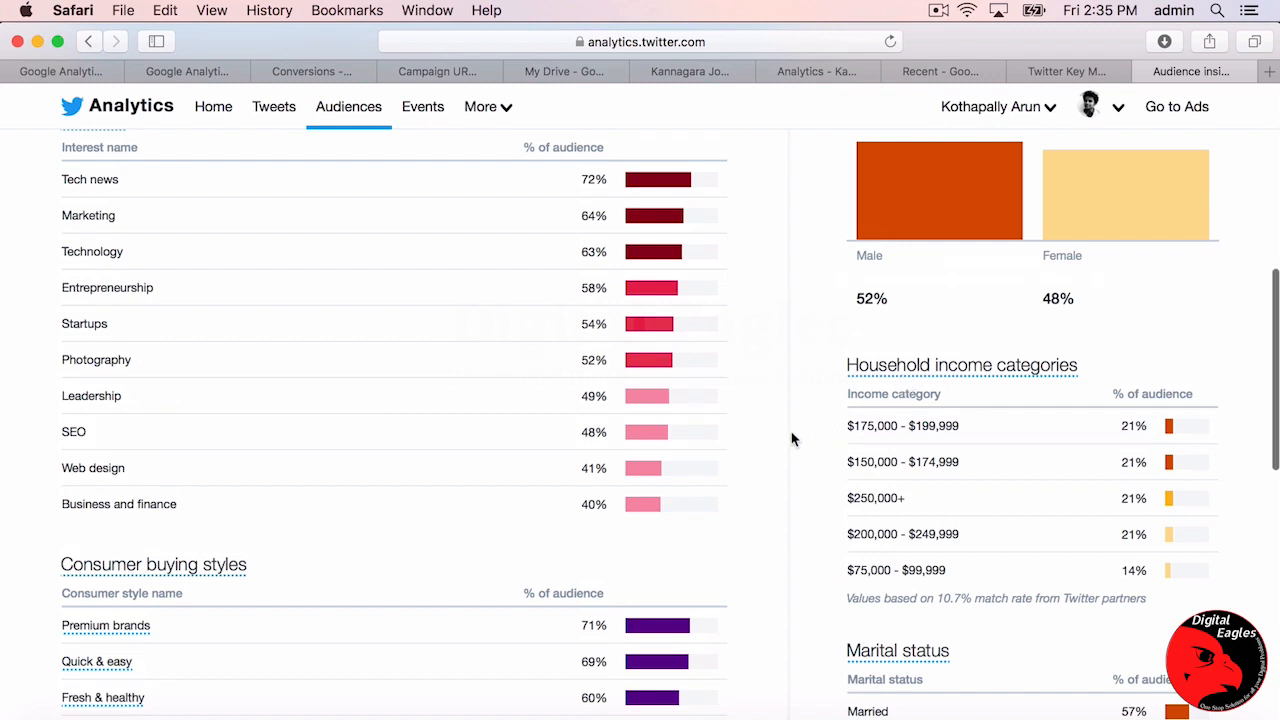
{"action": "scroll", "coordinate": [792, 440], "scroll_direction": "up", "scroll_amount": 6}
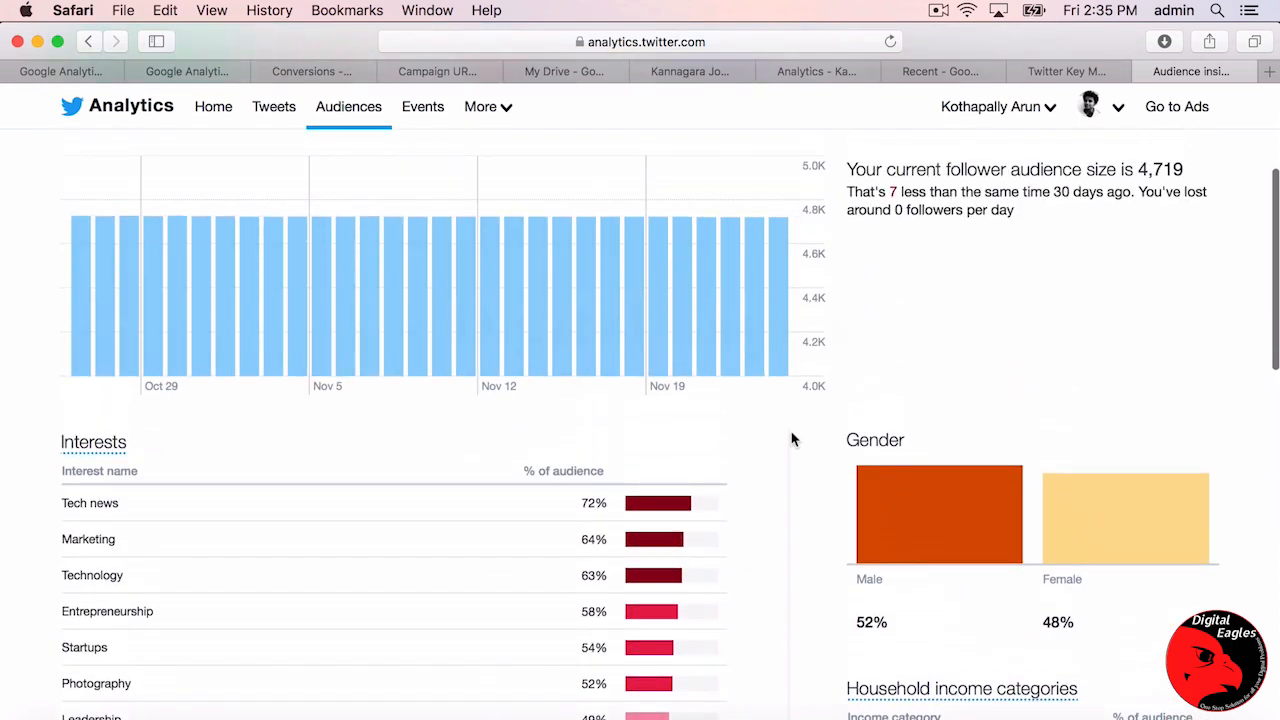
{"action": "scroll", "coordinate": [792, 440], "scroll_direction": "up", "scroll_amount": 6}
{"action": "scroll", "coordinate": [792, 440], "scroll_direction": "down", "scroll_amount": 7}
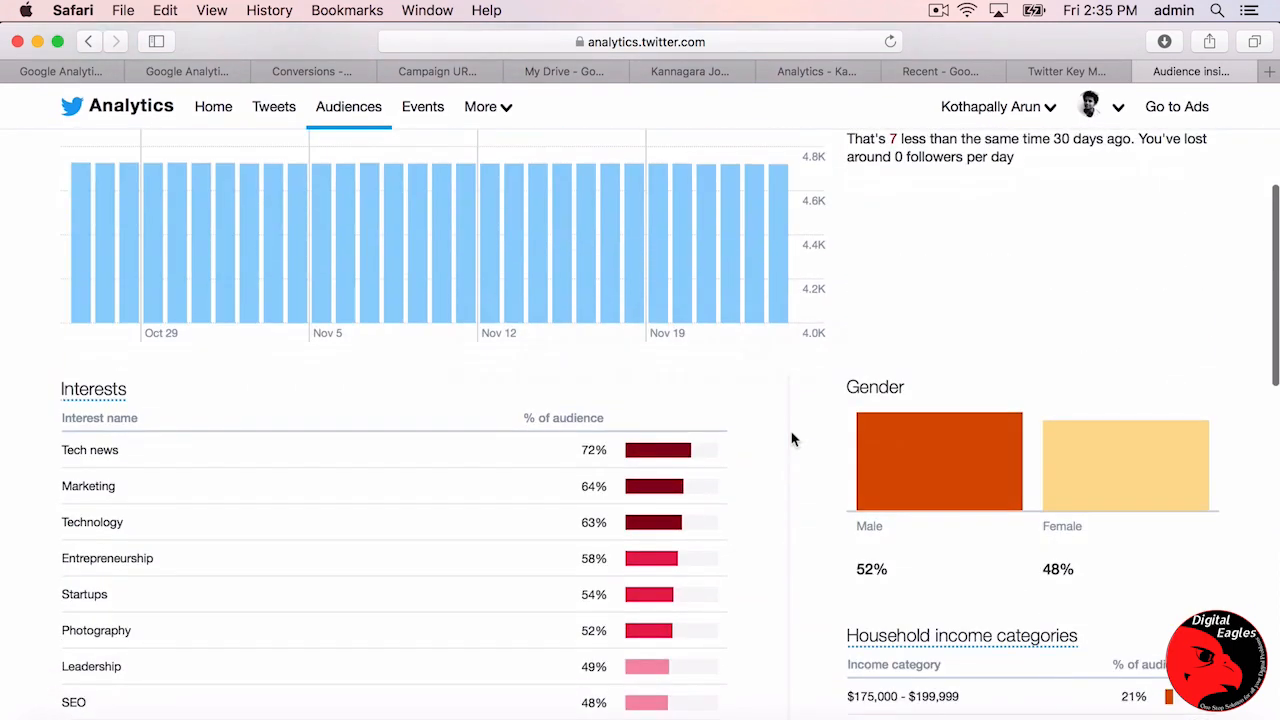
{"action": "scroll", "coordinate": [792, 440], "scroll_direction": "up", "scroll_amount": 1}
{"action": "scroll", "coordinate": [792, 440], "scroll_direction": "up", "scroll_amount": 5}
{"action": "scroll", "coordinate": [792, 440], "scroll_direction": "down", "scroll_amount": 10}
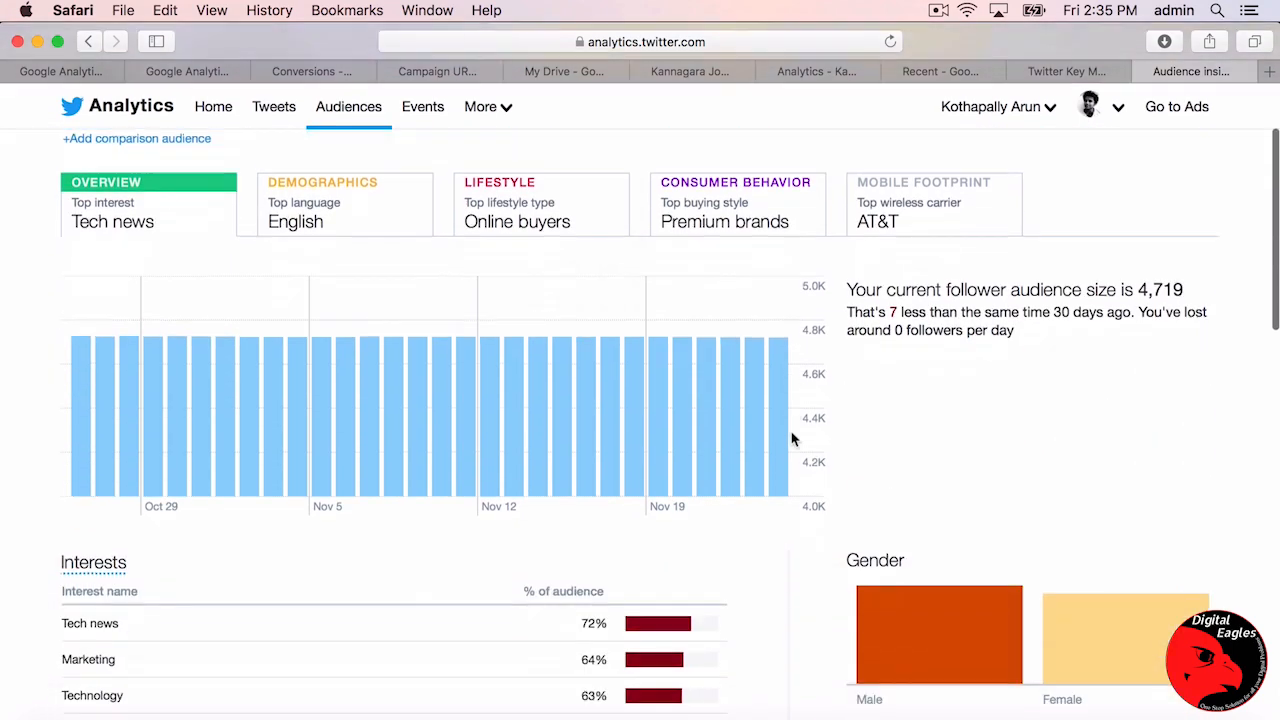
{"action": "scroll", "coordinate": [792, 440], "scroll_direction": "down", "scroll_amount": 17}
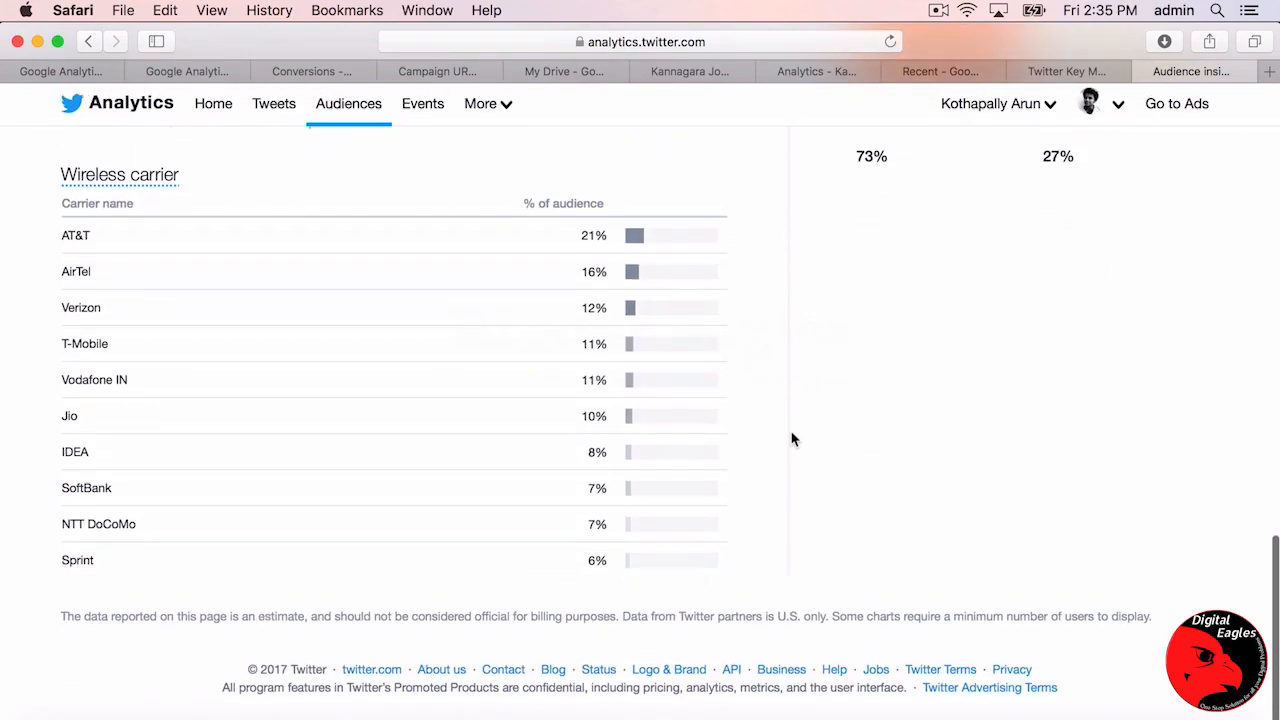
{"action": "scroll", "coordinate": [792, 440], "scroll_direction": "up", "scroll_amount": 6}
{"action": "scroll", "coordinate": [792, 440], "scroll_direction": "up", "scroll_amount": 7}
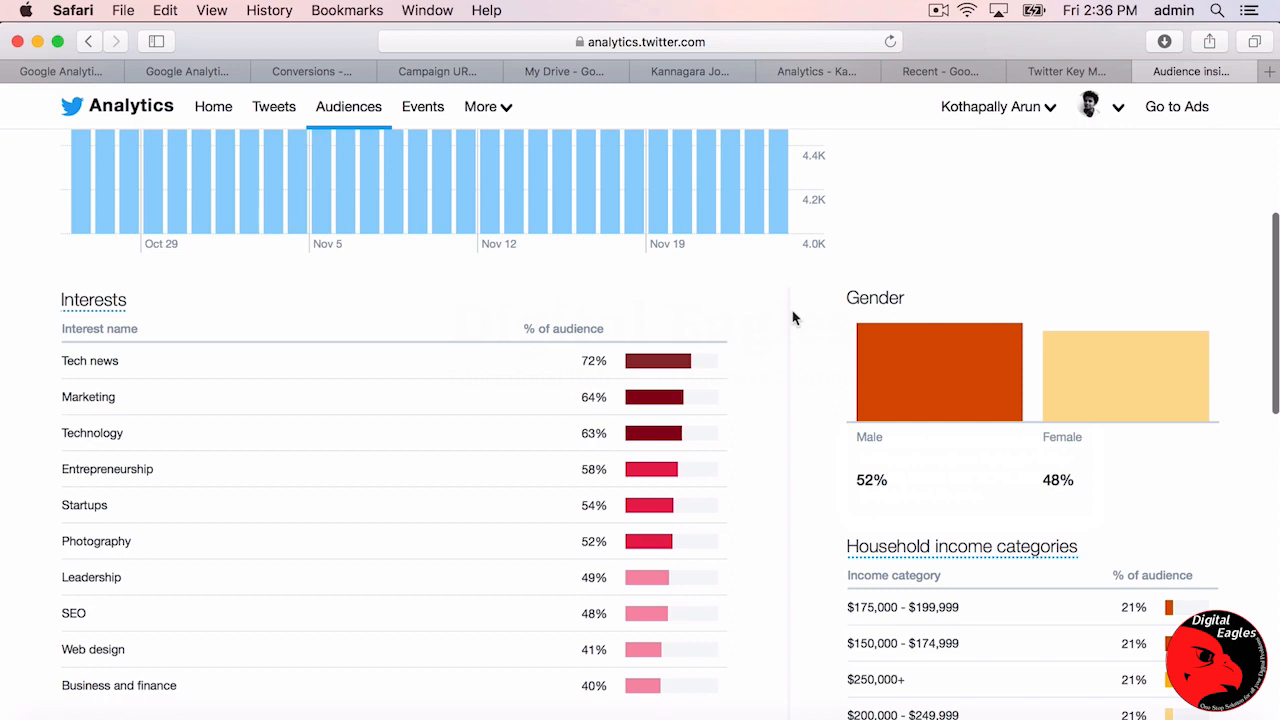
Open the followers' Demographics insights and examine the age, household income and country breakdowns.
{"action": "scroll", "coordinate": [794, 317], "scroll_direction": "up", "scroll_amount": 5}
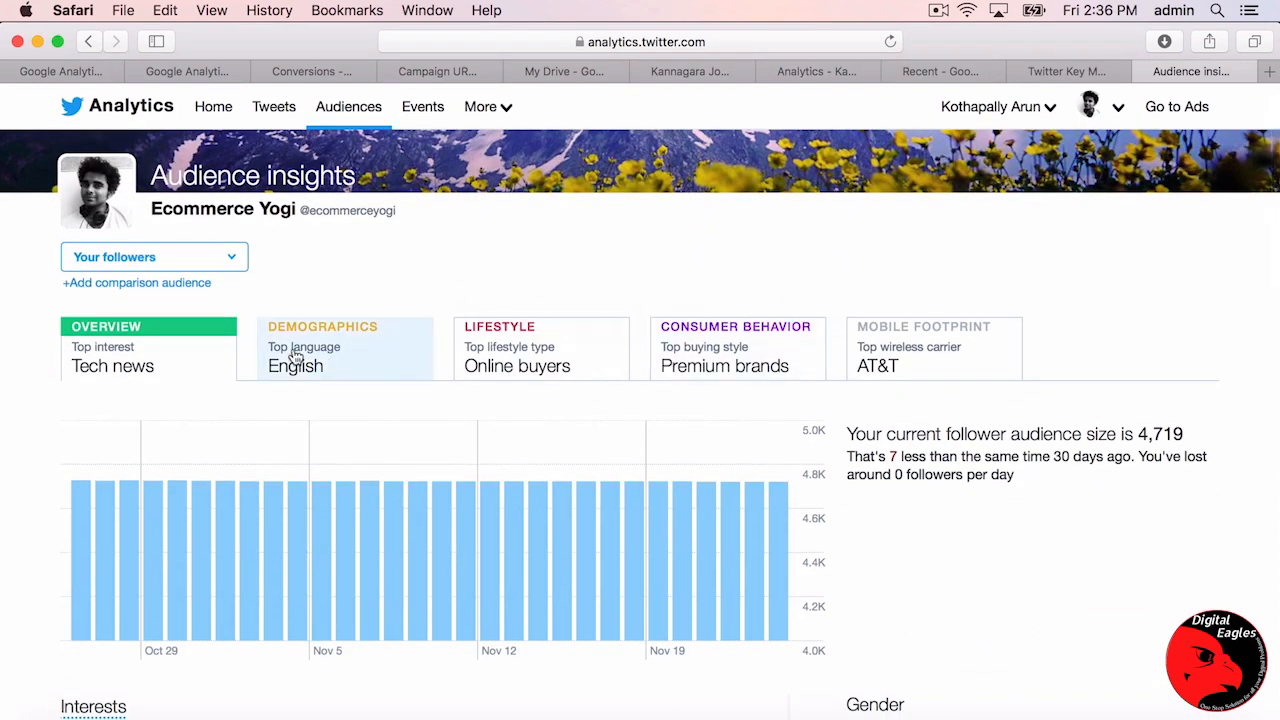
{"action": "left_click", "coordinate": [296, 356]}
{"action": "scroll", "coordinate": [293, 348], "scroll_direction": "down", "scroll_amount": 5}
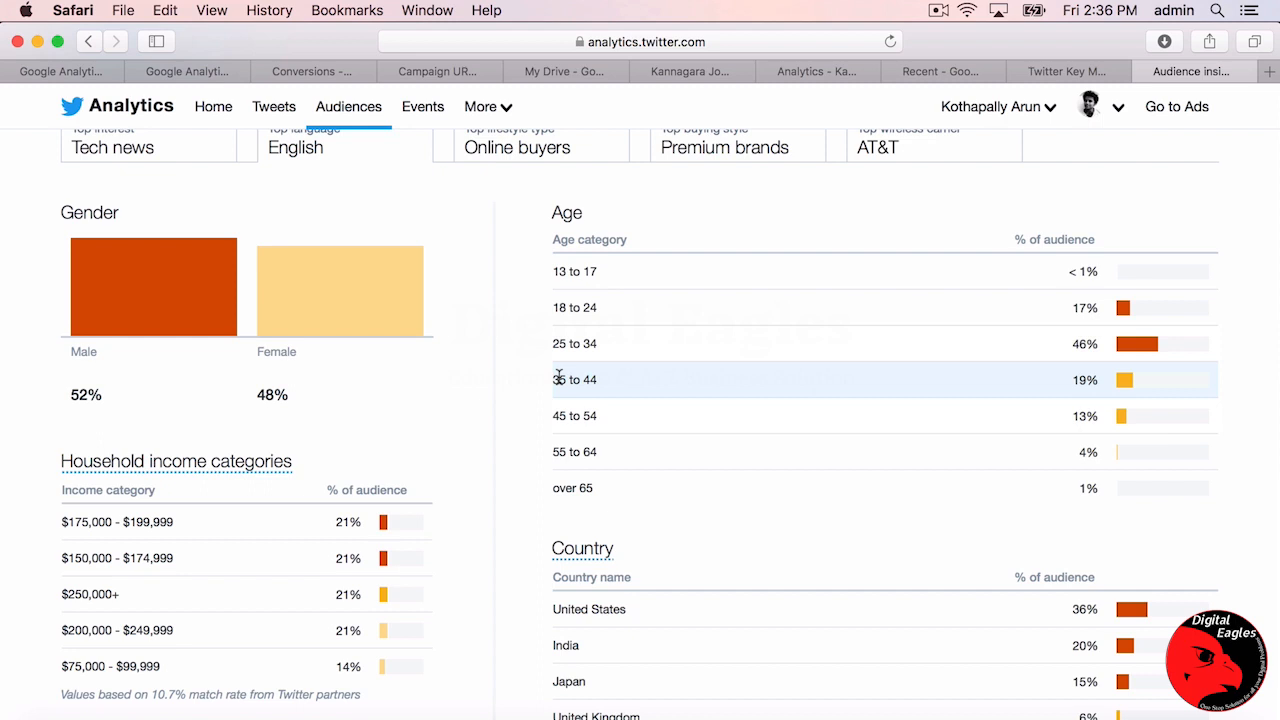
{"action": "scroll", "coordinate": [505, 505], "scroll_direction": "down", "scroll_amount": 3}
{"action": "mouse_move", "coordinate": [578, 390]}
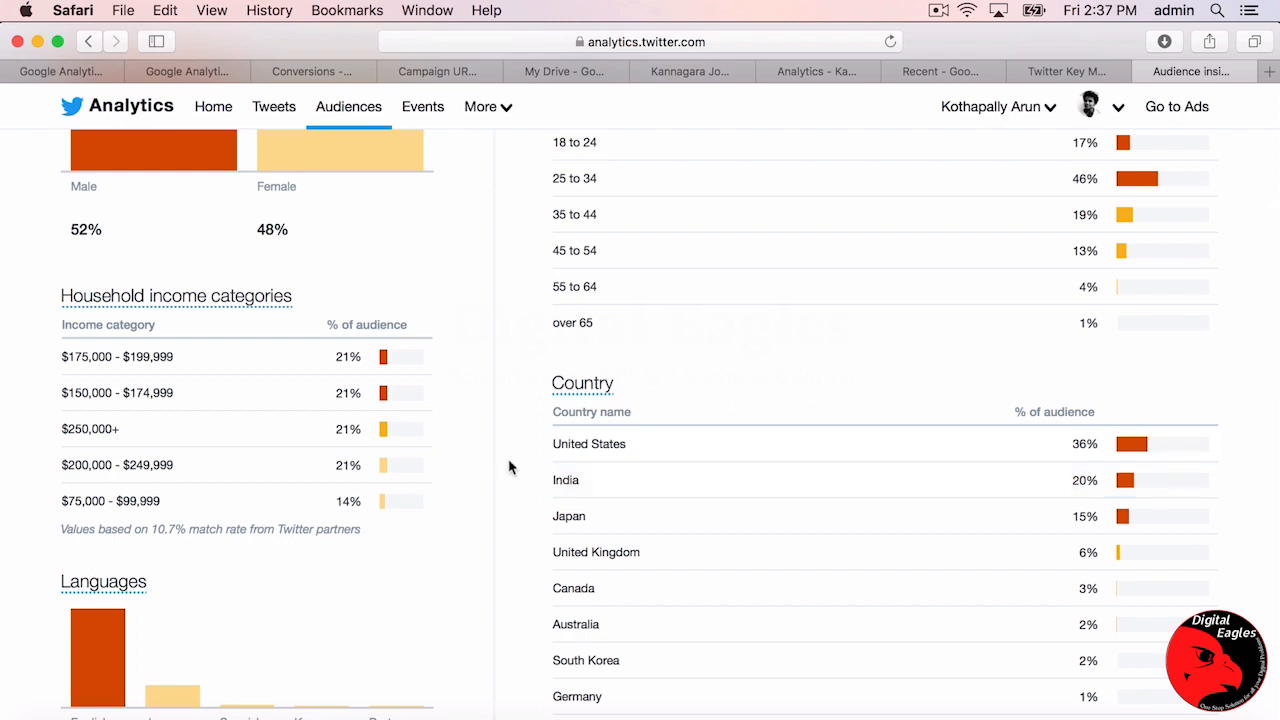
Examine the remaining follower demographics: languages, home ownership, home value, region and marital status.
{"action": "scroll", "coordinate": [509, 466], "scroll_direction": "down", "scroll_amount": 2}
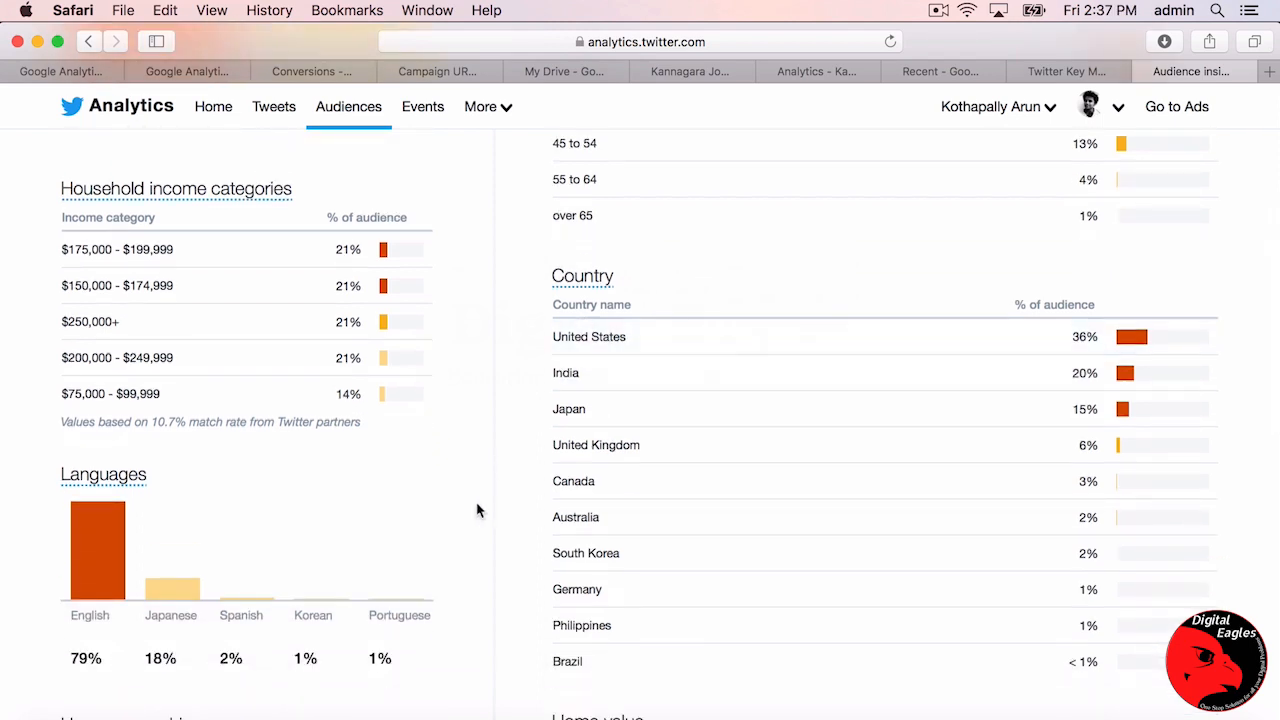
{"action": "scroll", "coordinate": [480, 509], "scroll_direction": "down", "scroll_amount": 3}
{"action": "scroll", "coordinate": [54, 586], "scroll_direction": "down", "scroll_amount": 5}
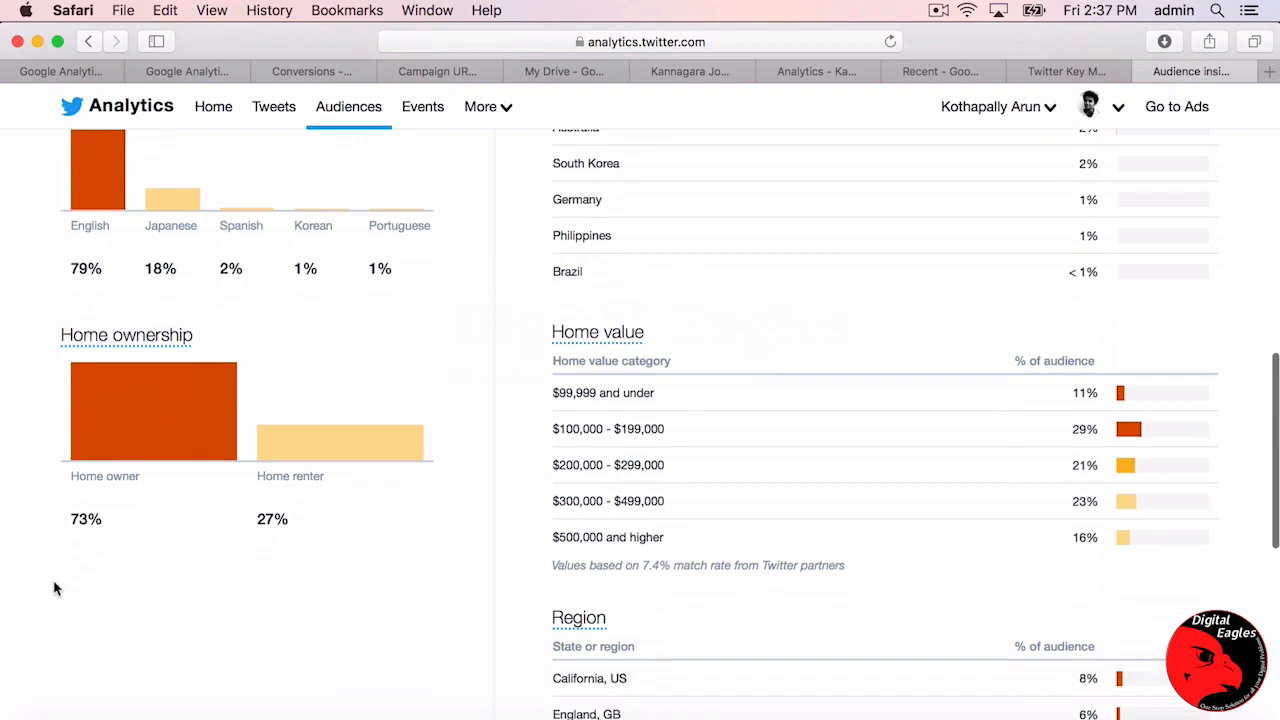
{"action": "scroll", "coordinate": [54, 588], "scroll_direction": "down", "scroll_amount": 8}
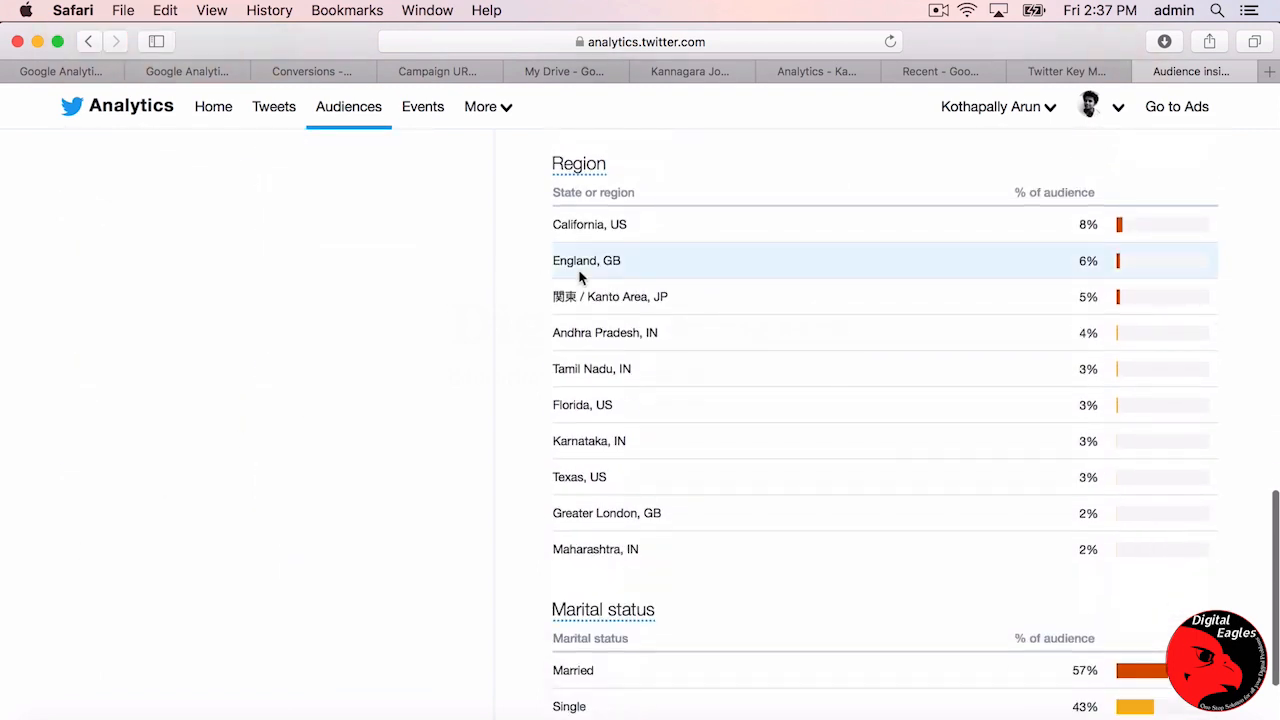
{"action": "scroll", "coordinate": [529, 573], "scroll_direction": "down", "scroll_amount": 3}
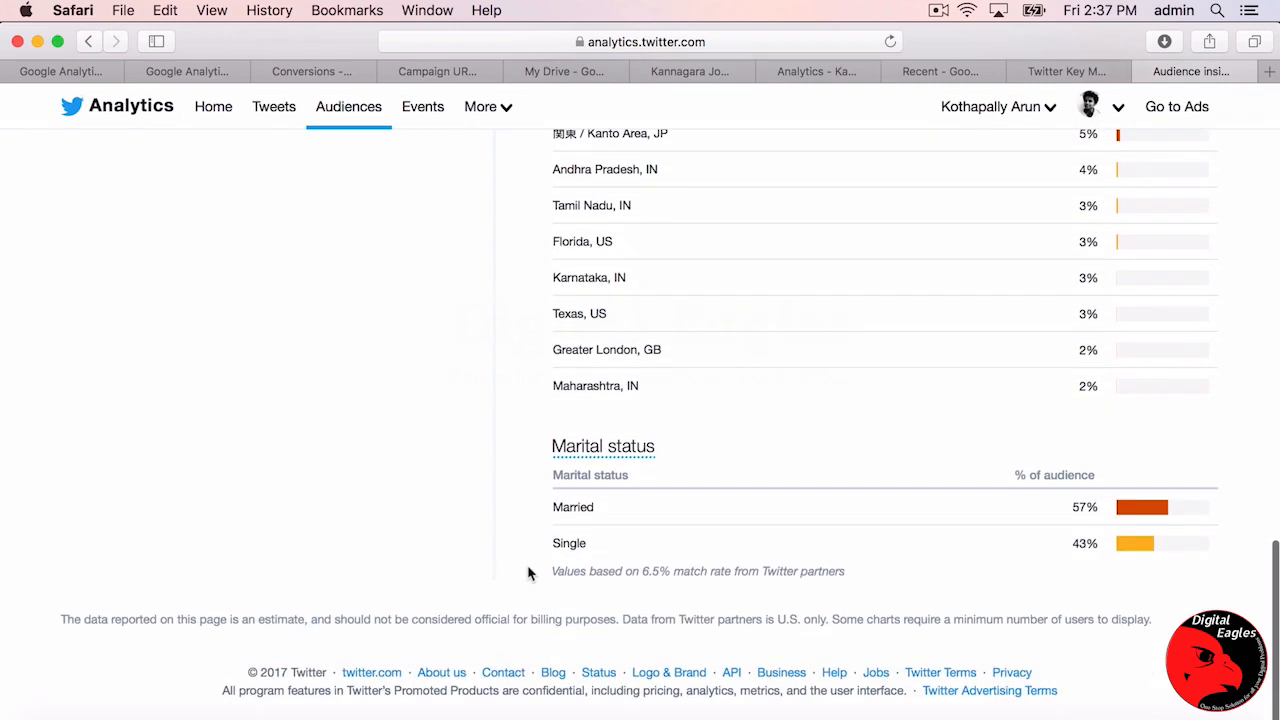
Open the followers' Lifestyle insights and examine their interests, political party affiliation and TV genres.
{"action": "scroll", "coordinate": [529, 573], "scroll_direction": "up", "scroll_amount": 20}
{"action": "scroll", "coordinate": [529, 572], "scroll_direction": "up", "scroll_amount": 2}
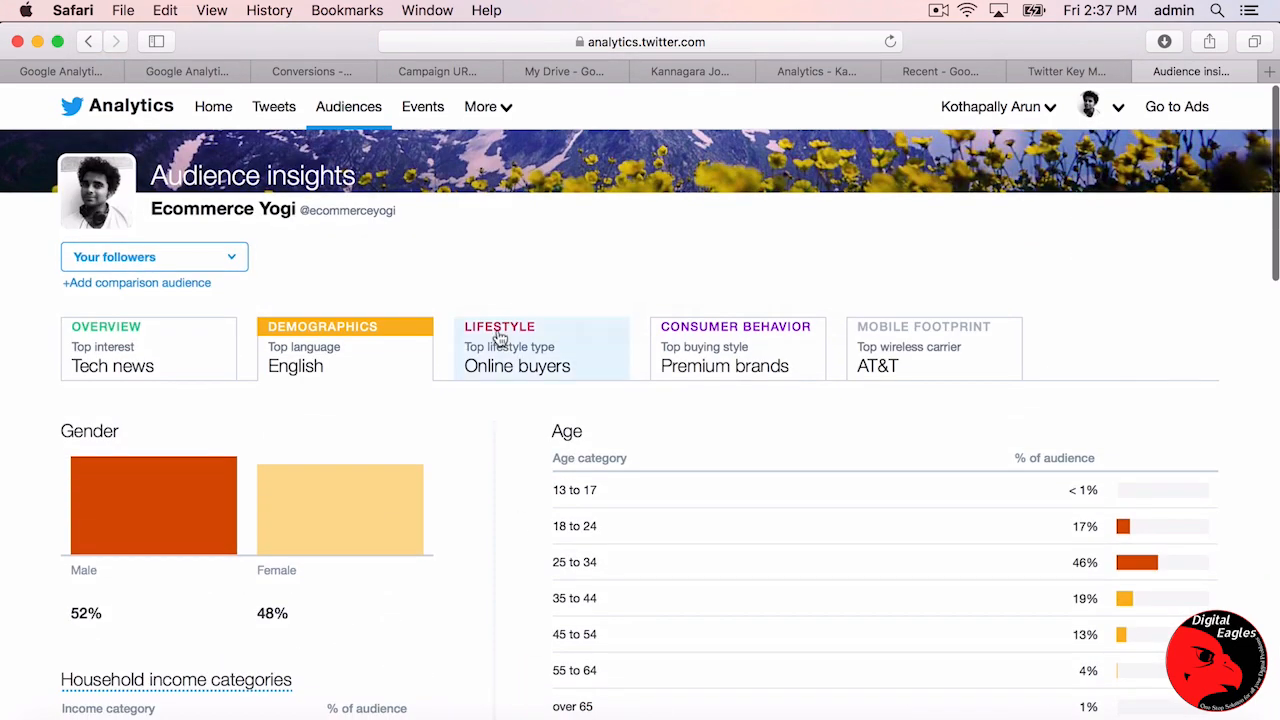
{"action": "left_click", "coordinate": [506, 366]}
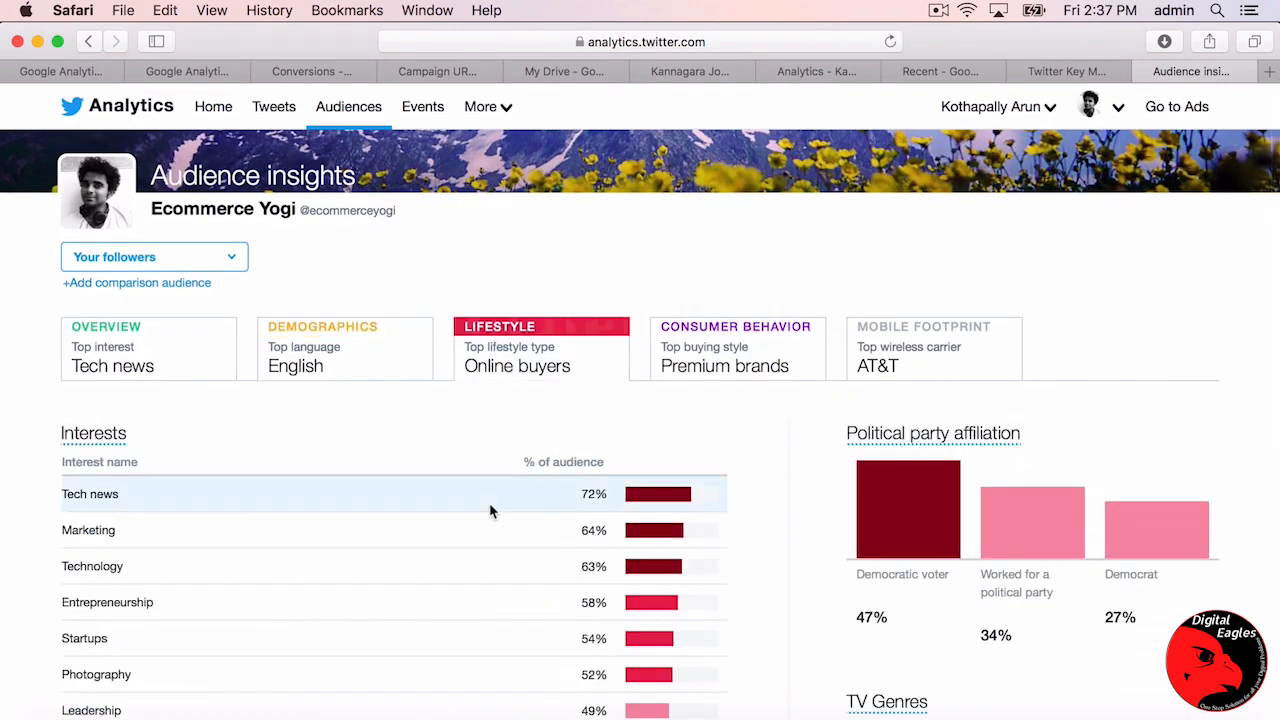
{"action": "scroll", "coordinate": [490, 510], "scroll_direction": "down", "scroll_amount": 2}
{"action": "scroll", "coordinate": [490, 511], "scroll_direction": "down", "scroll_amount": 10}
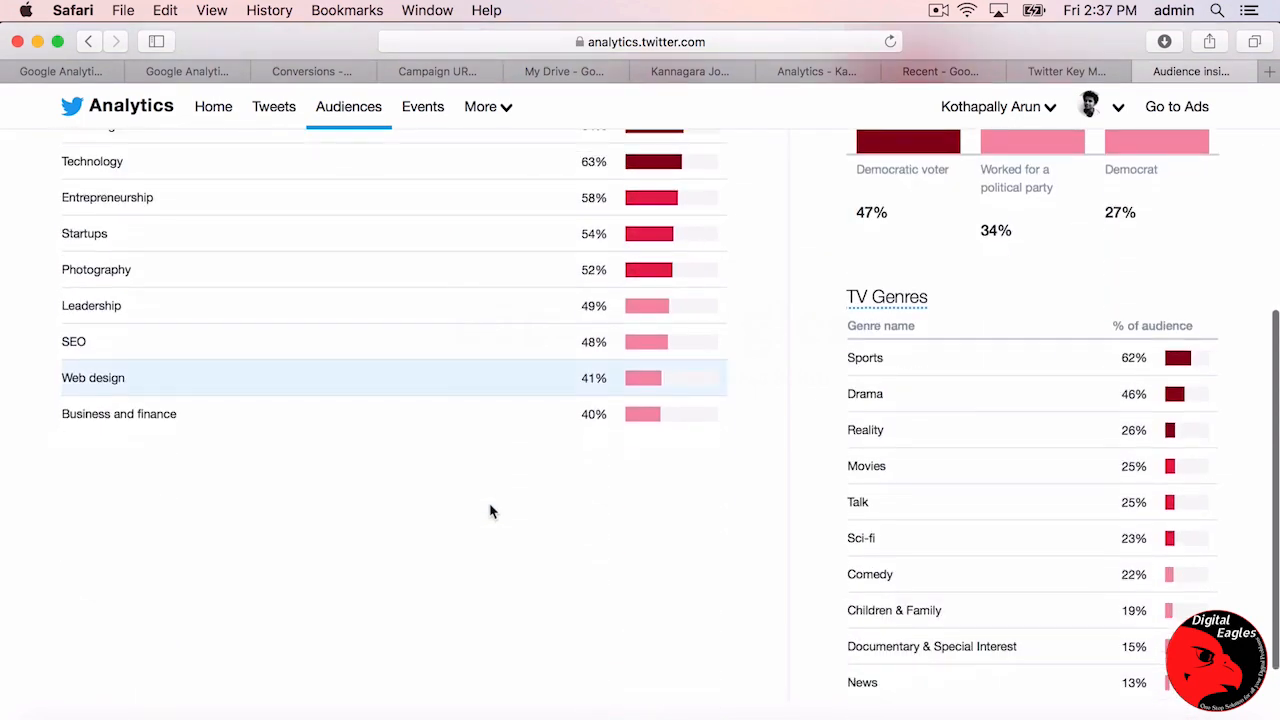
{"action": "scroll", "coordinate": [490, 511], "scroll_direction": "up", "scroll_amount": 5}
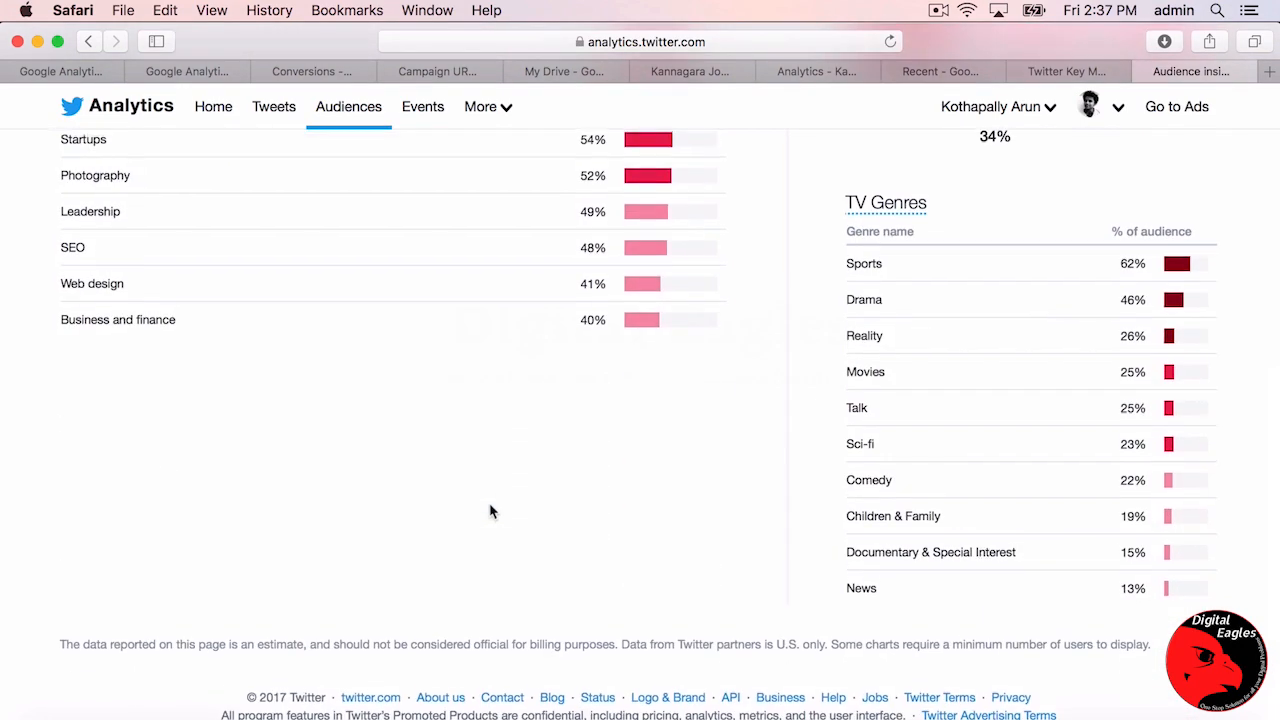
Open the followers' Consumer Behavior insights and examine aftermarket auto buyer types, consumer buying styles and consumer goods purchases.
{"action": "scroll", "coordinate": [490, 511], "scroll_direction": "up", "scroll_amount": 6}
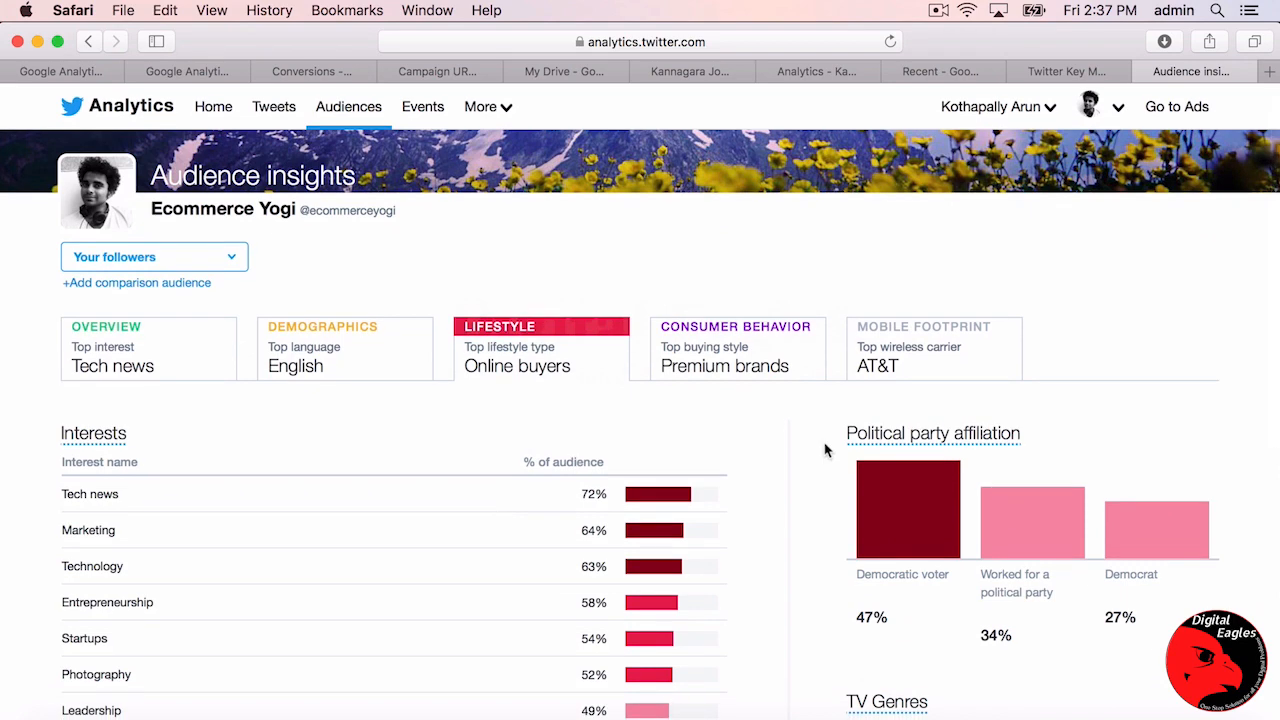
{"action": "left_click", "coordinate": [739, 345]}
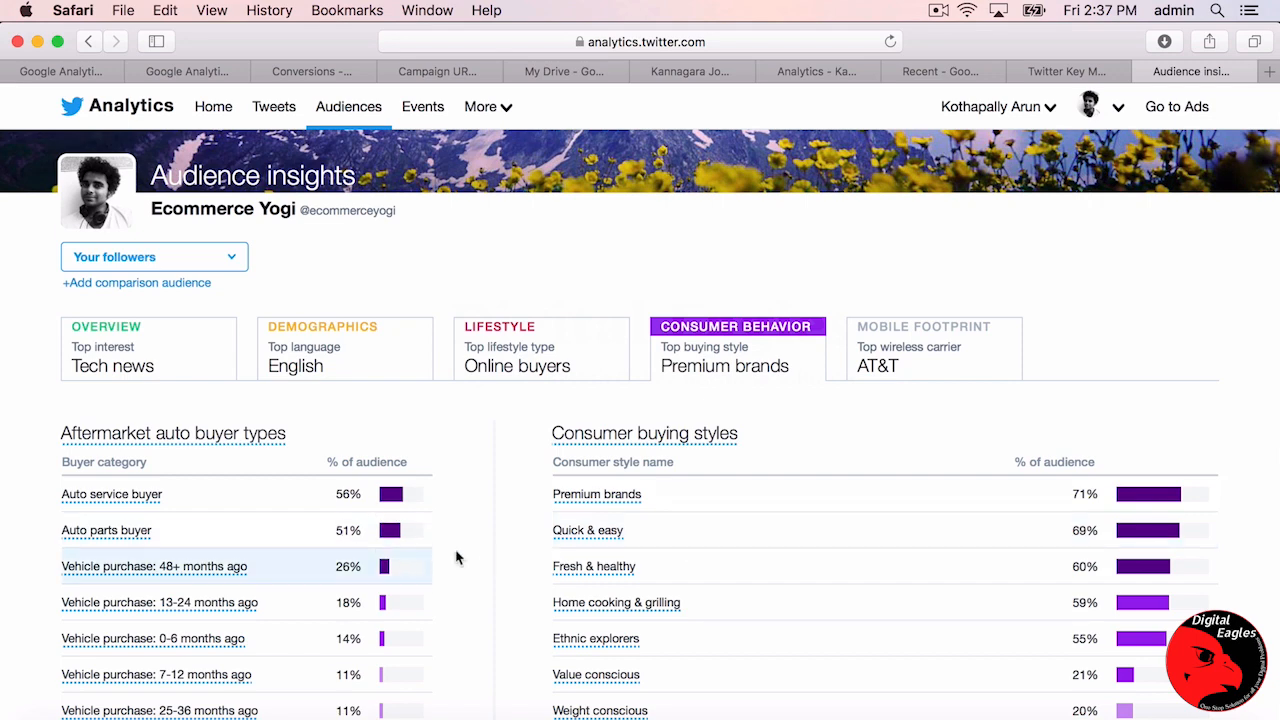
{"action": "scroll", "coordinate": [495, 571], "scroll_direction": "down", "scroll_amount": 1}
{"action": "scroll", "coordinate": [495, 571], "scroll_direction": "down", "scroll_amount": 1}
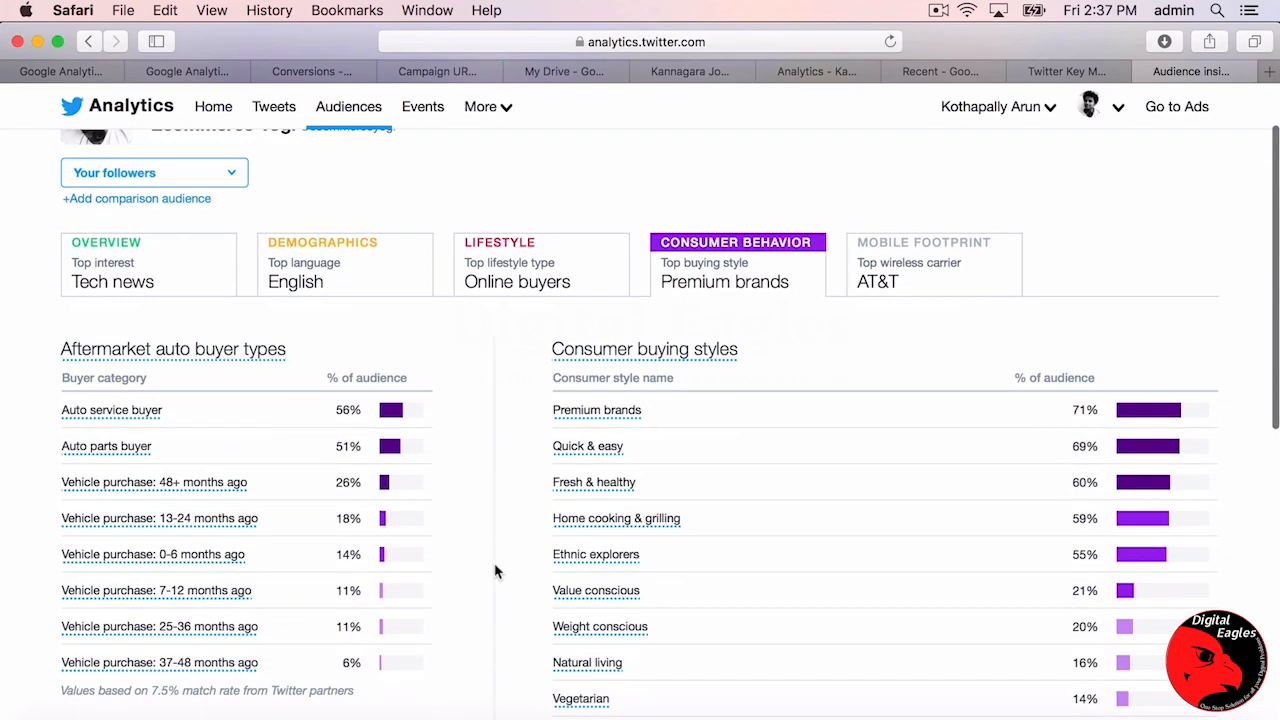
{"action": "scroll", "coordinate": [495, 571], "scroll_direction": "down", "scroll_amount": 3}
{"action": "scroll", "coordinate": [495, 571], "scroll_direction": "down", "scroll_amount": 5}
{"action": "scroll", "coordinate": [495, 571], "scroll_direction": "down", "scroll_amount": 10}
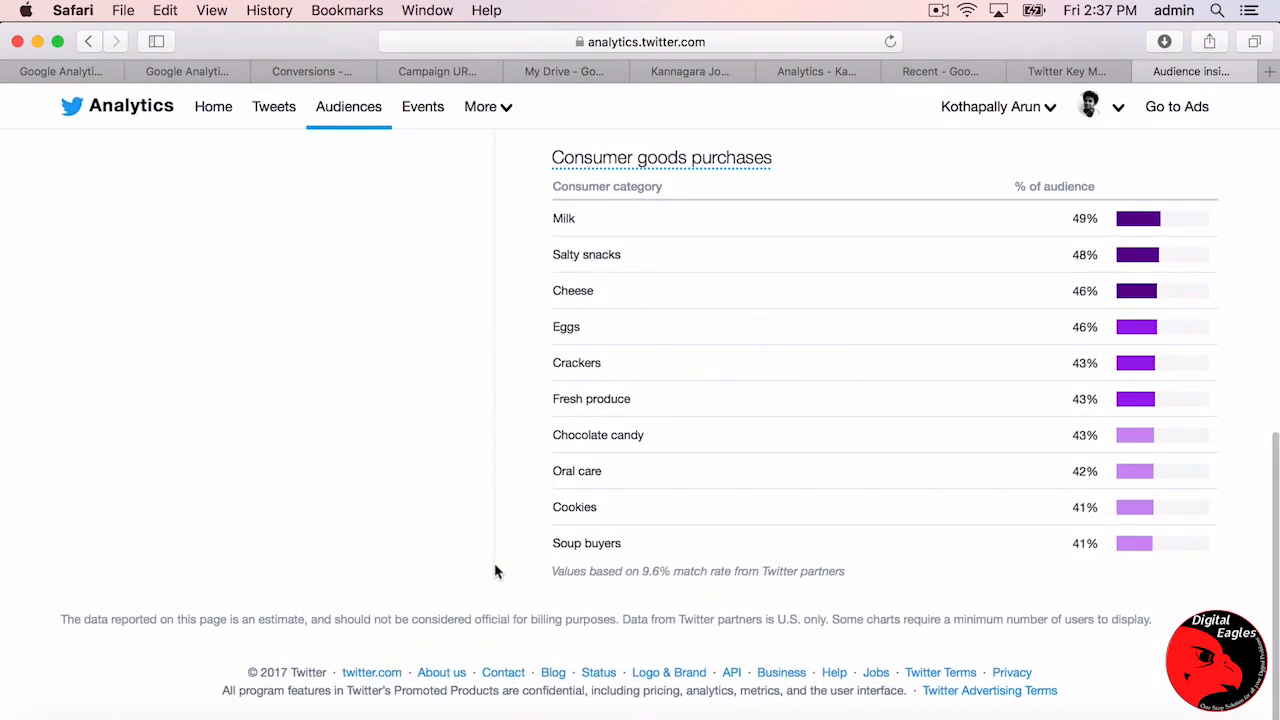
{"action": "scroll", "coordinate": [495, 571], "scroll_direction": "up", "scroll_amount": 15}
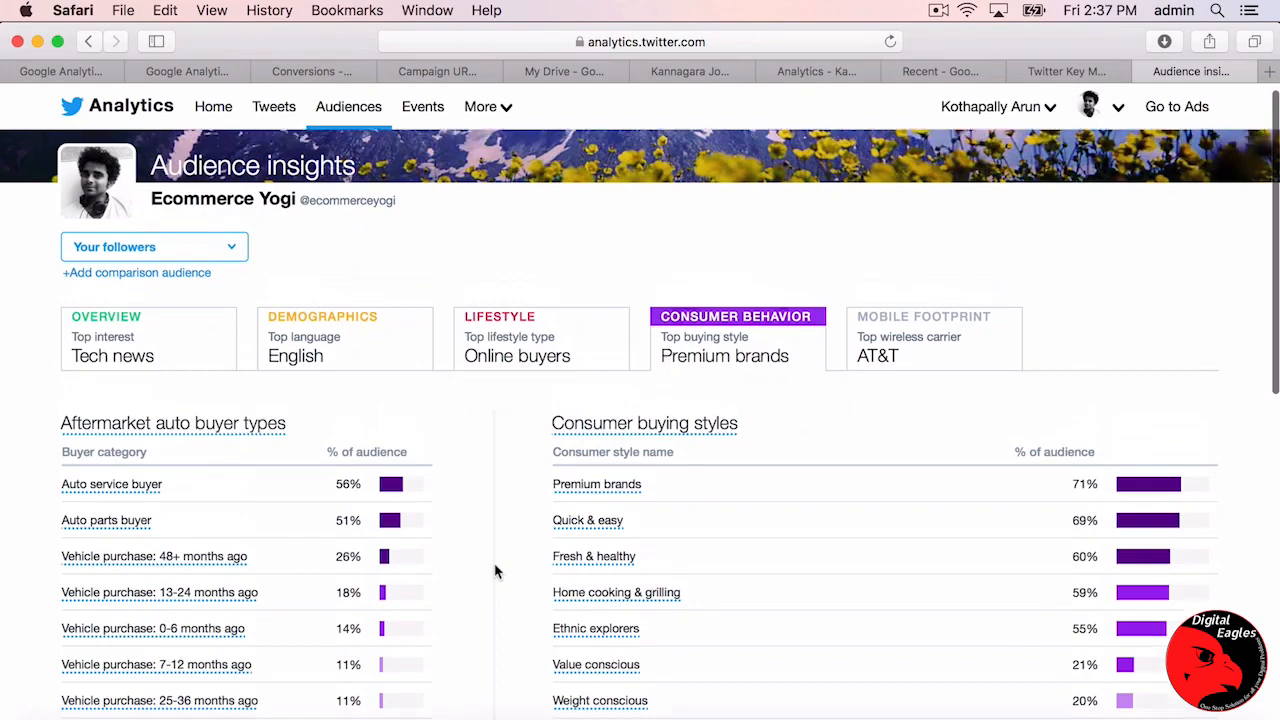
{"action": "scroll", "coordinate": [495, 571], "scroll_direction": "up", "scroll_amount": 1}
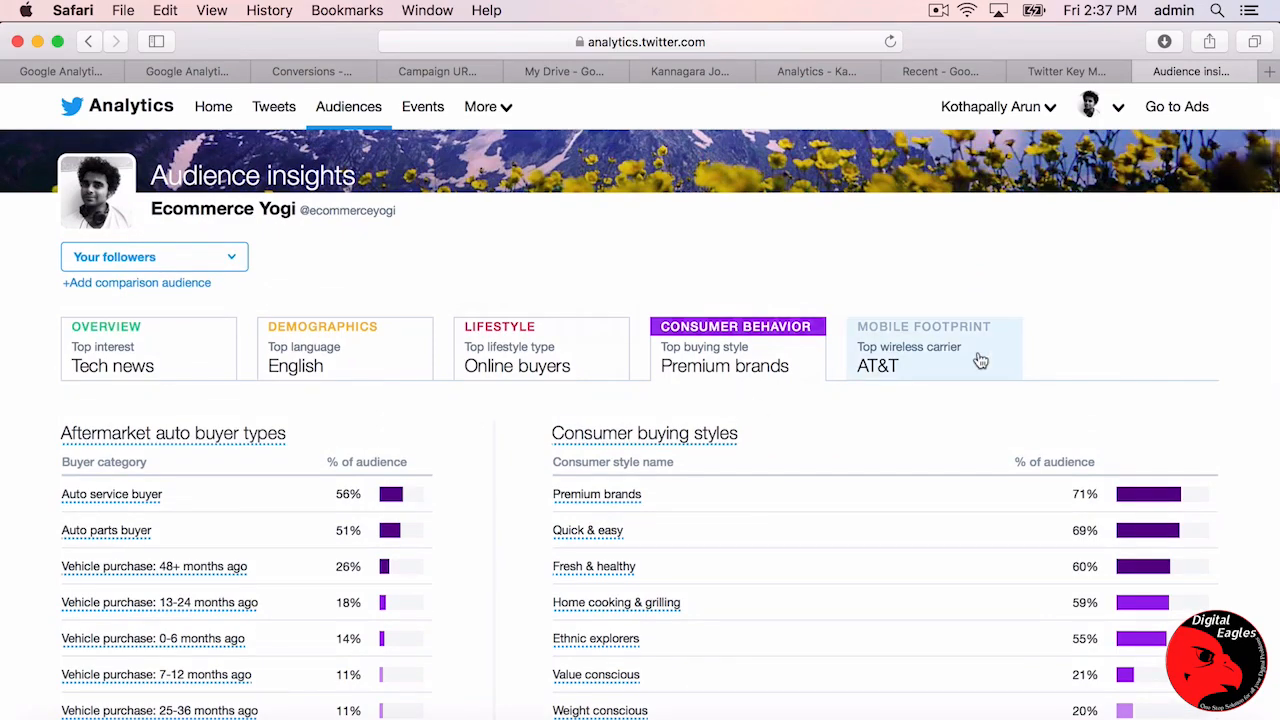
{"action": "scroll", "coordinate": [922, 560], "scroll_direction": "down", "scroll_amount": 12}
{"action": "scroll", "coordinate": [922, 560], "scroll_direction": "down", "scroll_amount": 5}
Open the followers' Mobile Footprint insights and examine the wireless carriers and device categories.
{"action": "scroll", "coordinate": [922, 560], "scroll_direction": "up", "scroll_amount": 20}
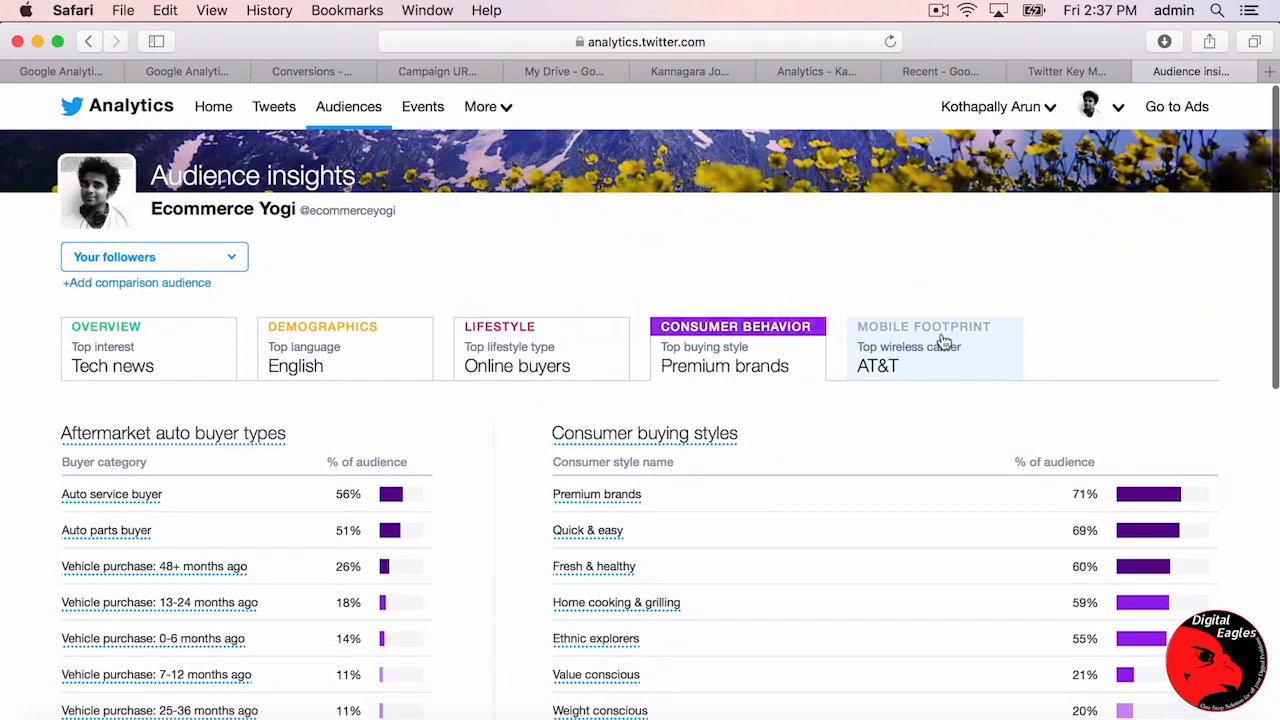
{"action": "left_click", "coordinate": [930, 366]}
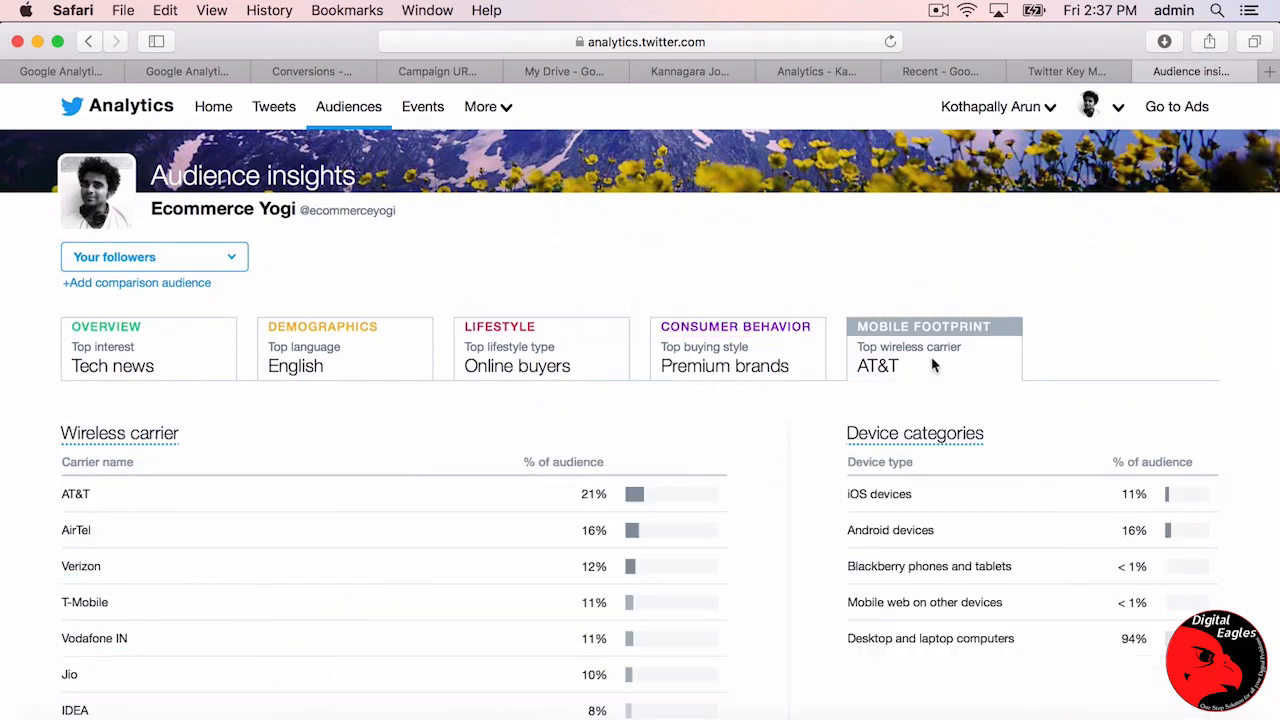
{"action": "scroll", "coordinate": [720, 535], "scroll_direction": "down", "scroll_amount": 3}
Reopen the Demographics insights, review gender, age, household income, languages and countries, and return to the audience Overview.
{"action": "scroll", "coordinate": [720, 535], "scroll_direction": "up", "scroll_amount": 3}
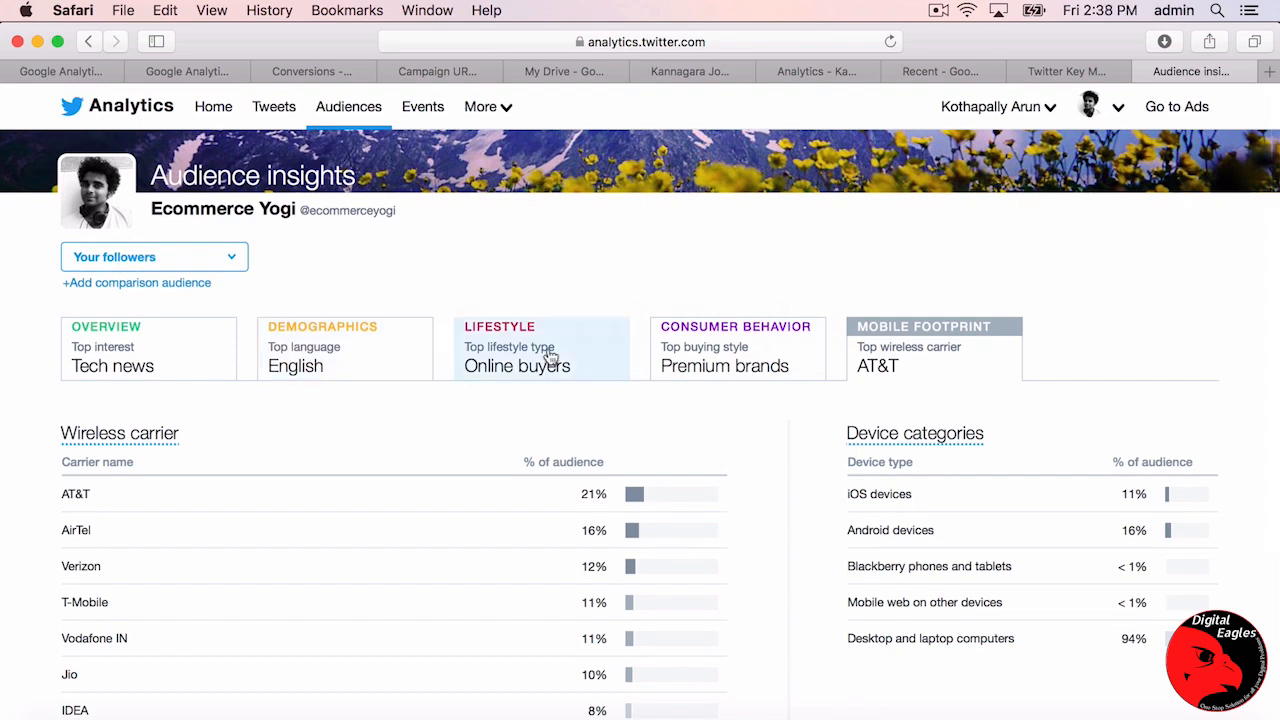
{"action": "left_click", "coordinate": [296, 367]}
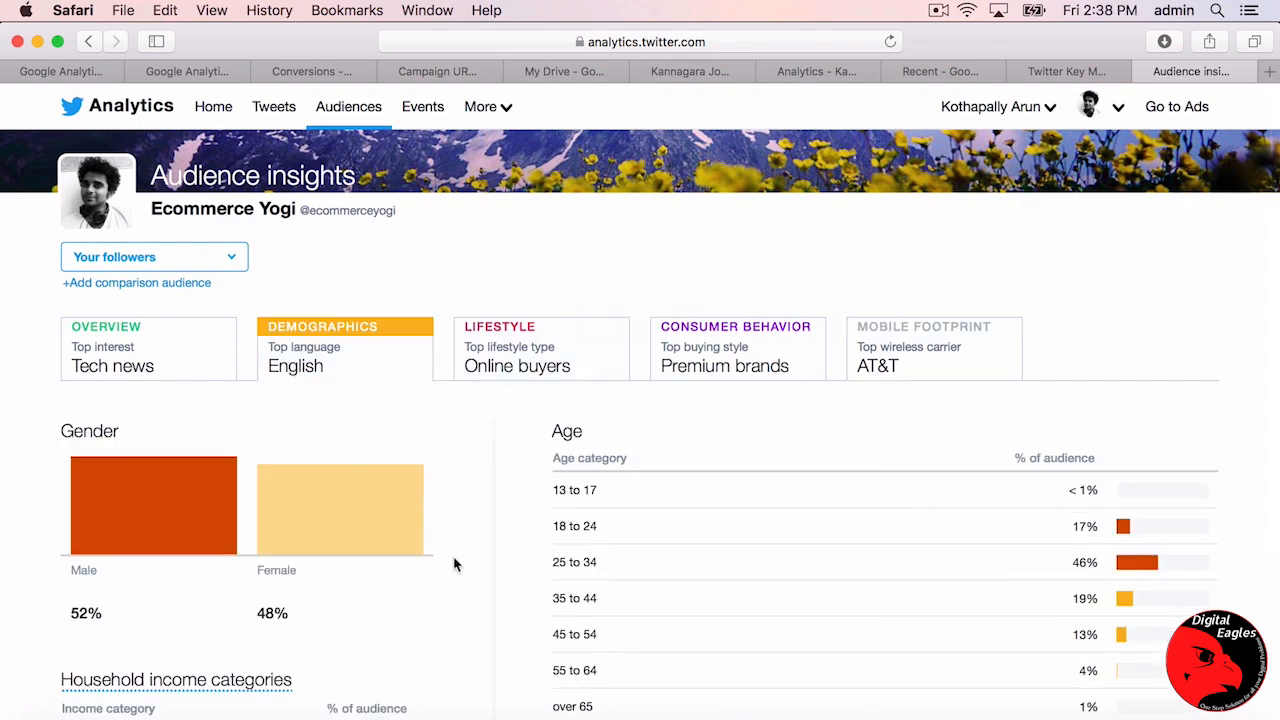
{"action": "scroll", "coordinate": [476, 582], "scroll_direction": "down", "scroll_amount": 3}
{"action": "scroll", "coordinate": [478, 585], "scroll_direction": "down", "scroll_amount": 12}
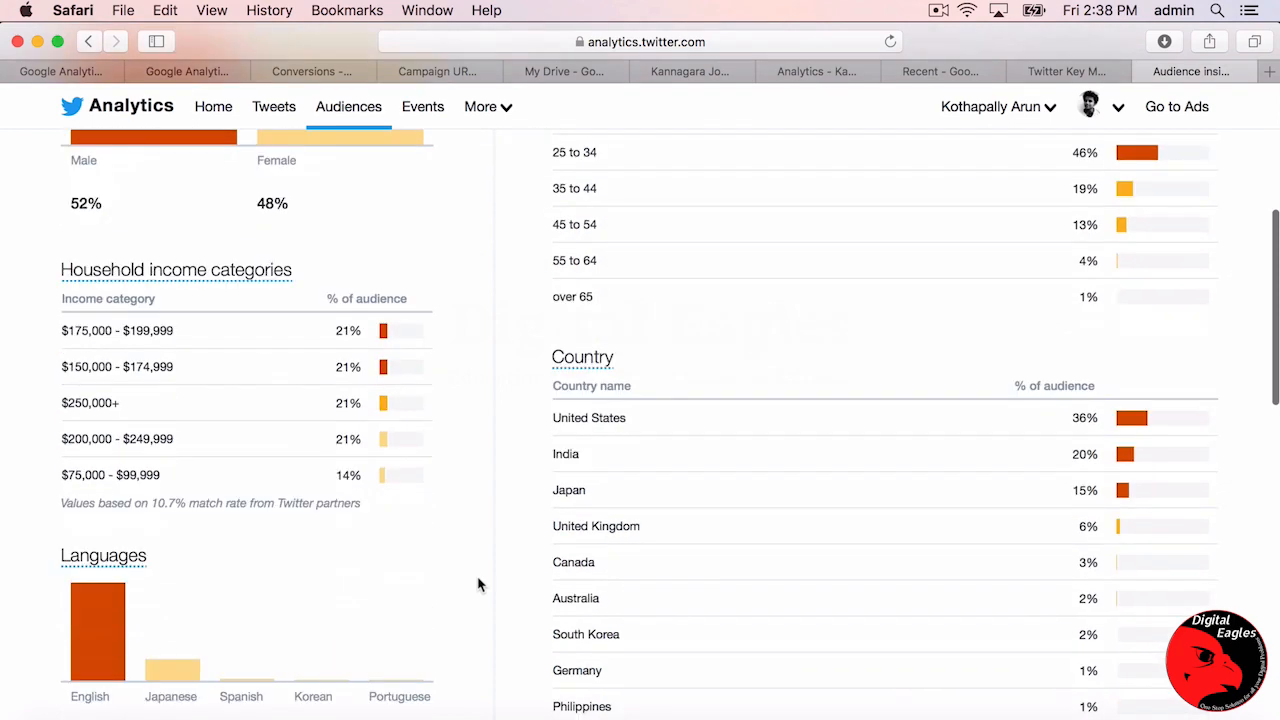
{"action": "scroll", "coordinate": [479, 584], "scroll_direction": "up", "scroll_amount": 15}
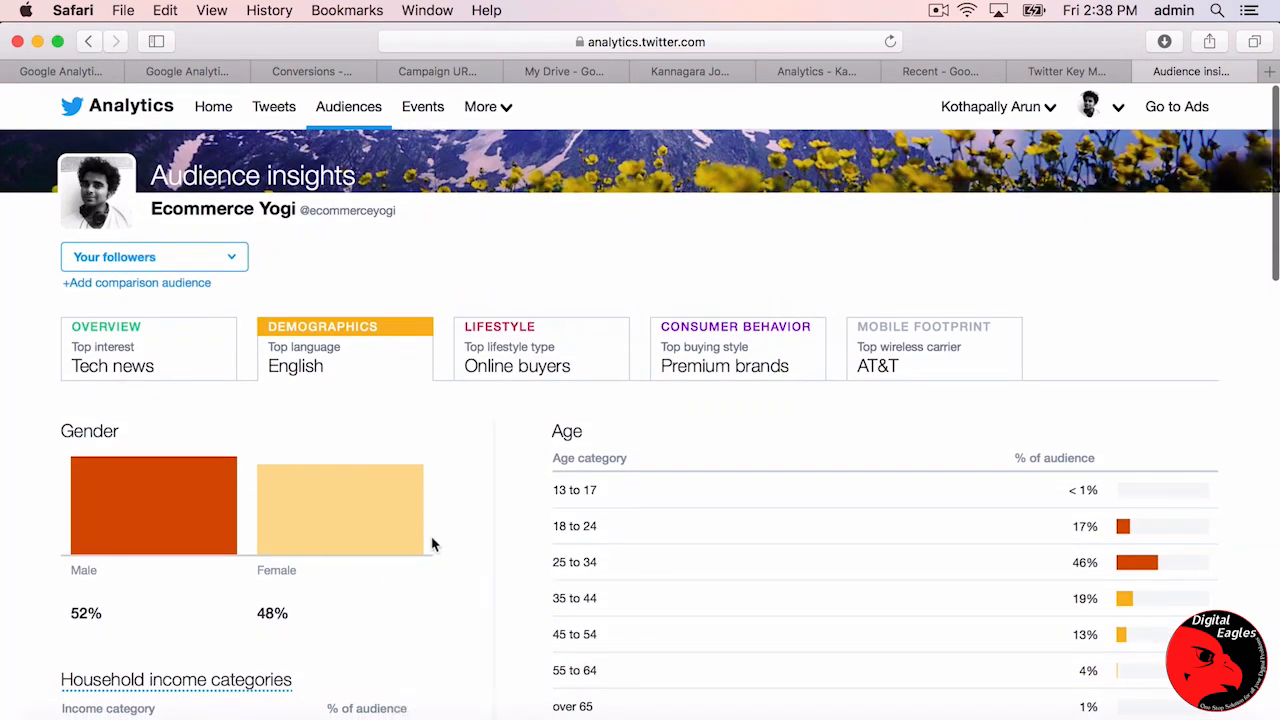
{"action": "scroll", "coordinate": [519, 579], "scroll_direction": "down", "scroll_amount": 3}
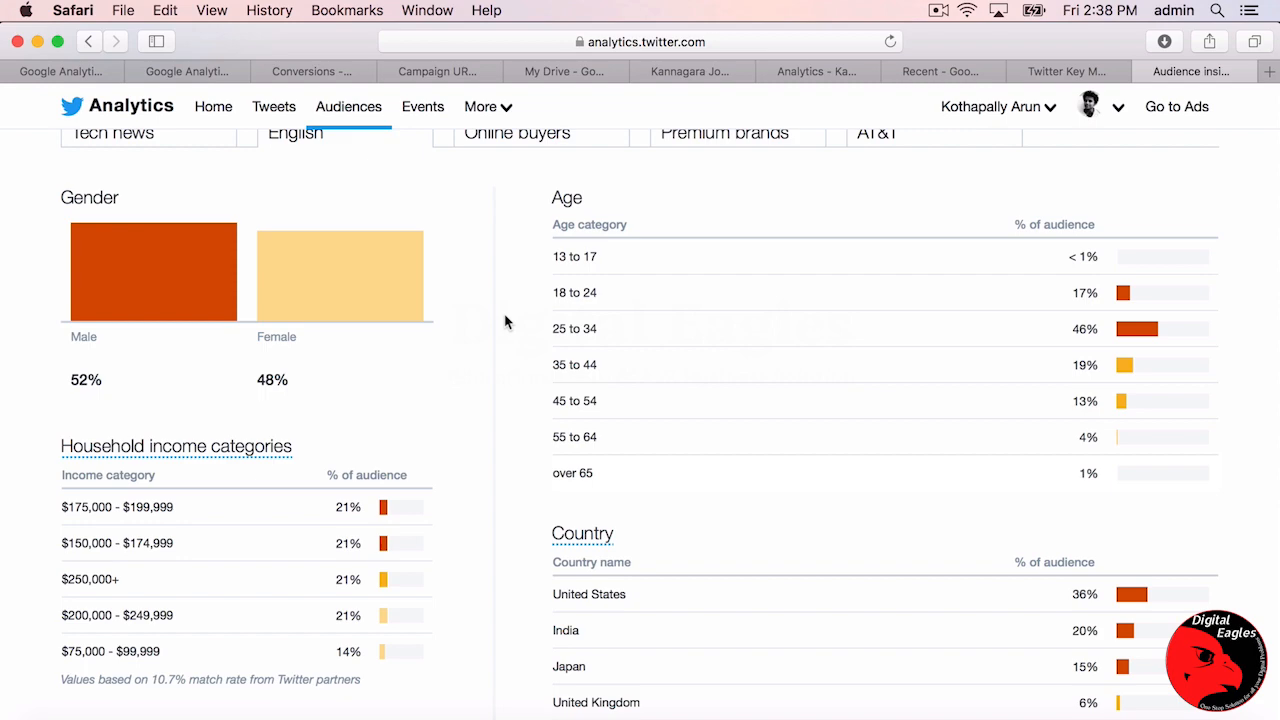
{"action": "scroll", "coordinate": [487, 389], "scroll_direction": "down", "scroll_amount": 5}
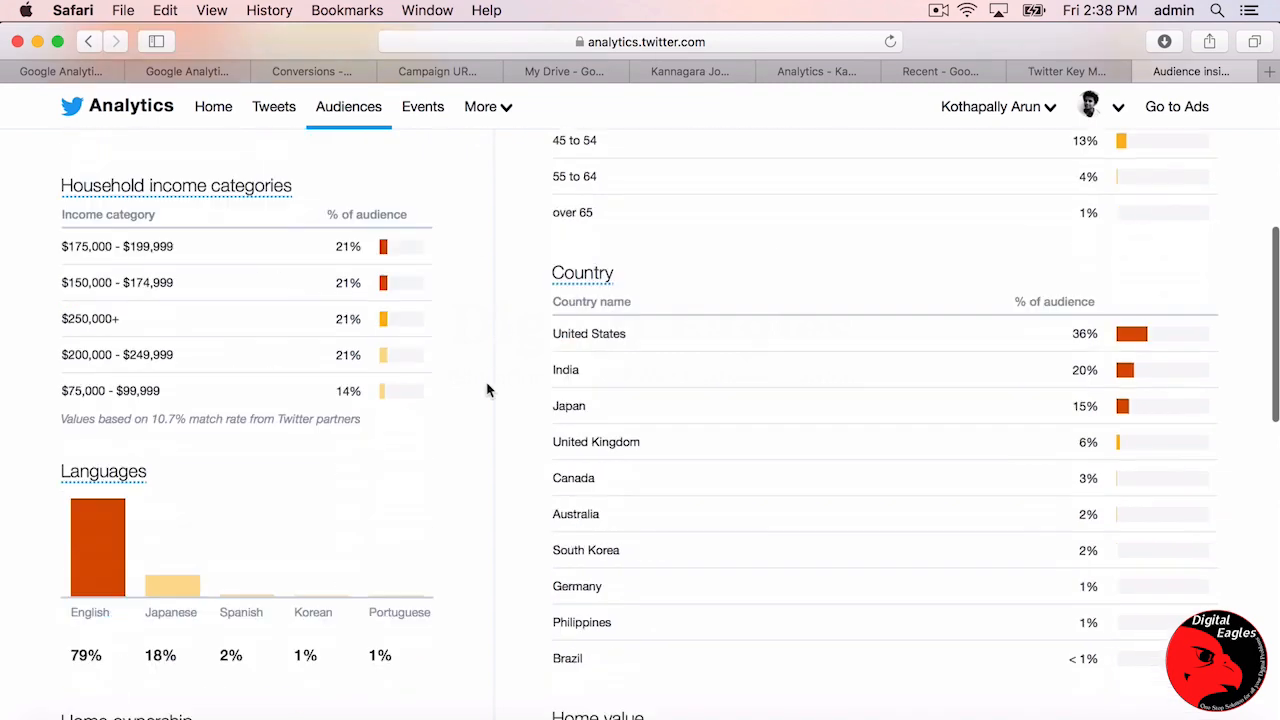
{"action": "scroll", "coordinate": [487, 389], "scroll_direction": "down", "scroll_amount": 5}
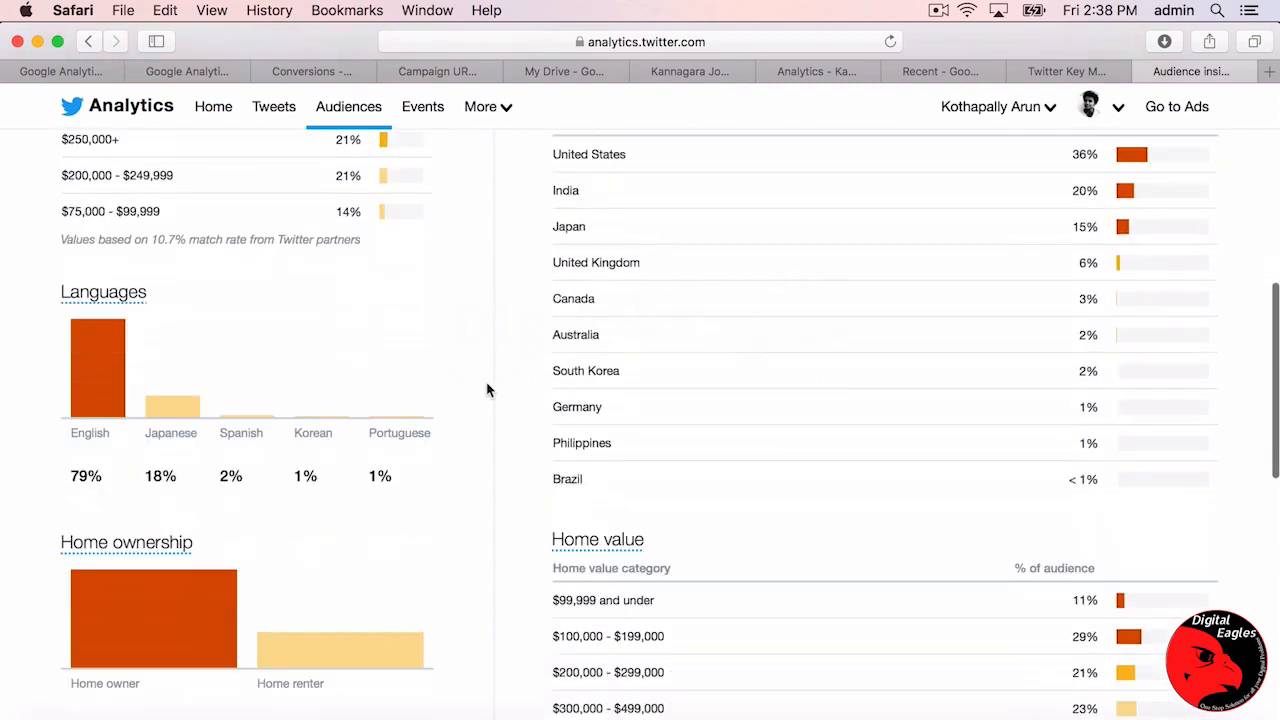
{"action": "scroll", "coordinate": [487, 389], "scroll_direction": "up", "scroll_amount": 15}
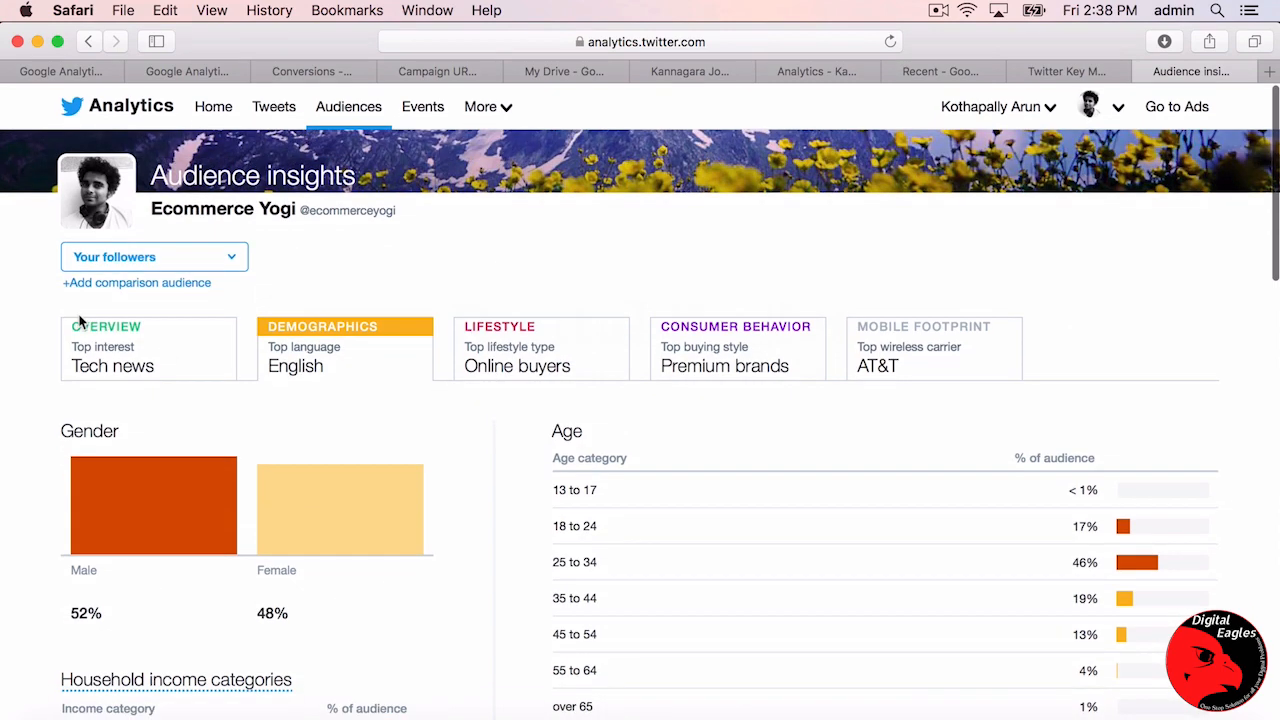
{"action": "left_click", "coordinate": [228, 352]}
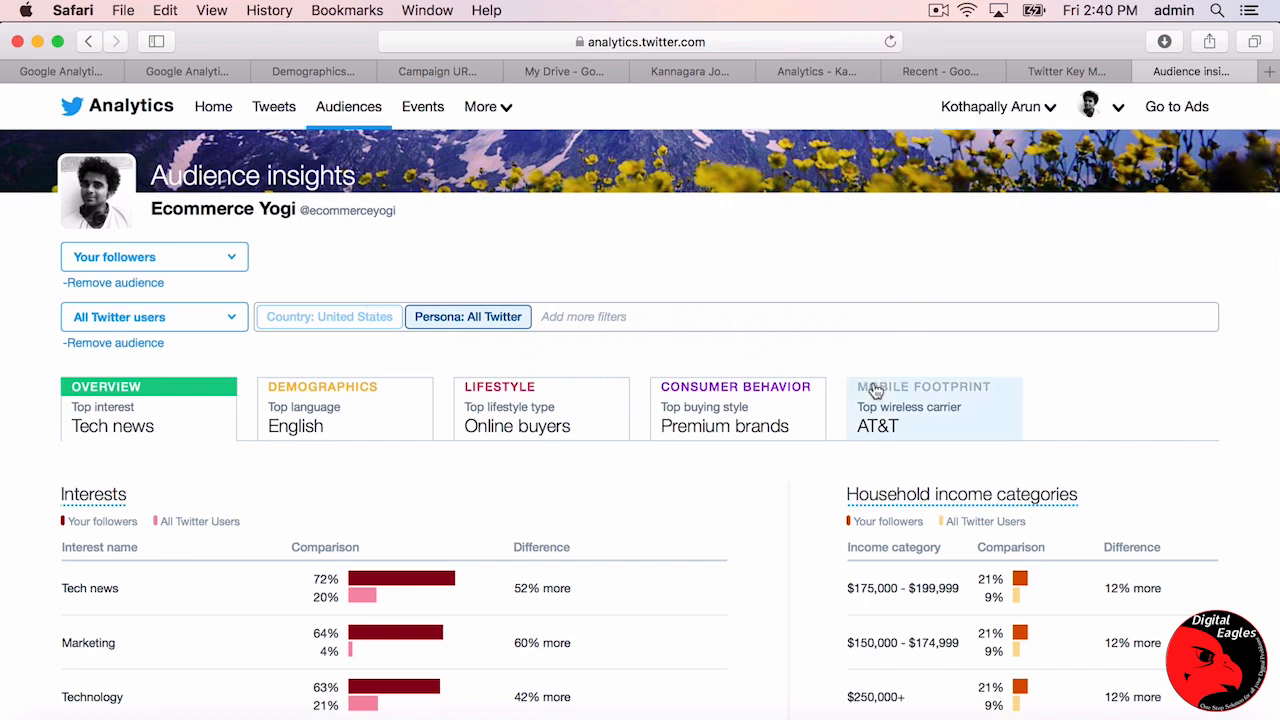
Switch to the Twitter Key Metrics Q4 2017 spreadsheet and select all three metrics tables across A1:D19.
{"action": "left_click", "coordinate": [1062, 74]}
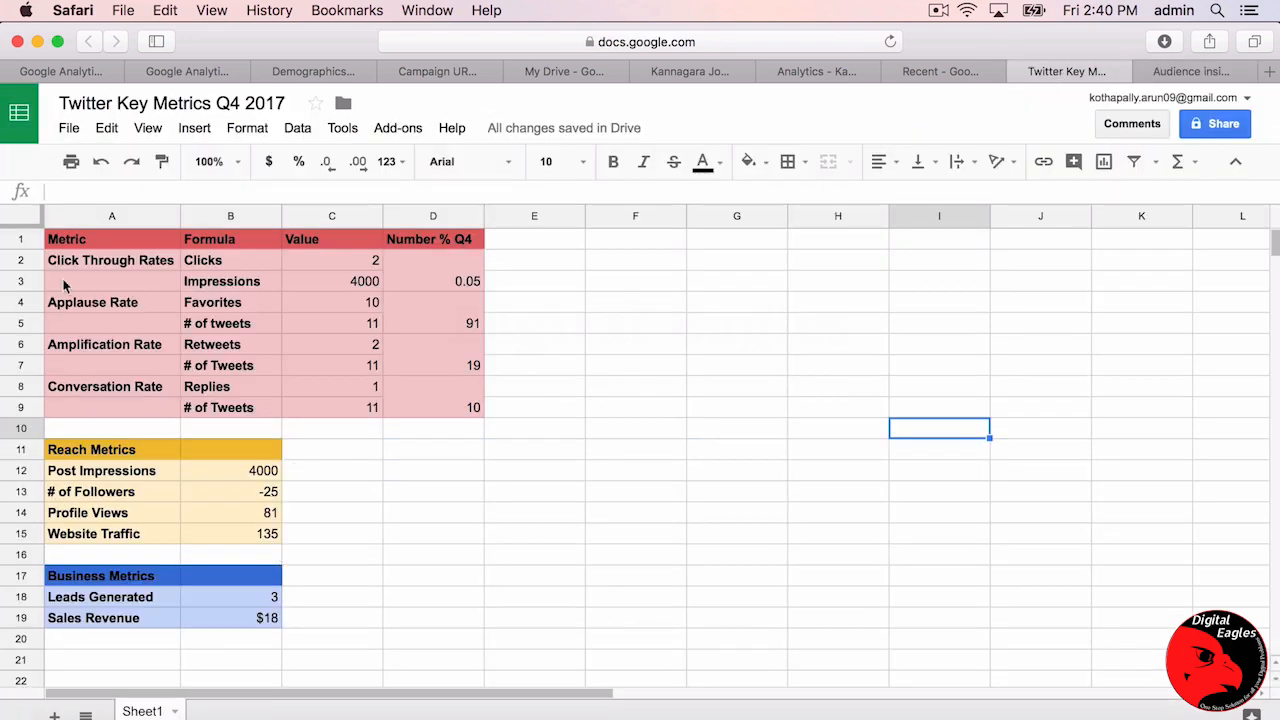
{"action": "left_click_drag", "start_coordinate": [90, 238], "coordinate": [417, 623]}
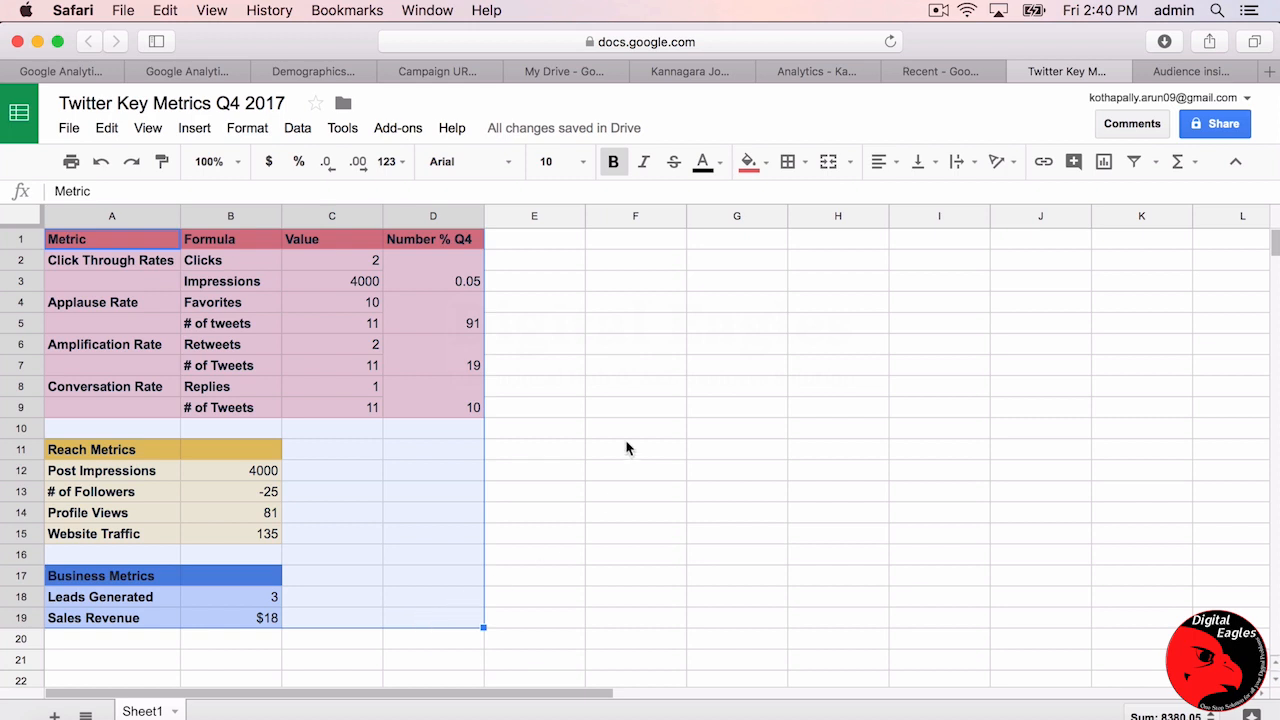
Switch back to Twitter Analytics, open the Tweet activity for the last 28 days and inspect the November 7, 2017 impressions.
{"action": "left_click", "coordinate": [1190, 71]}
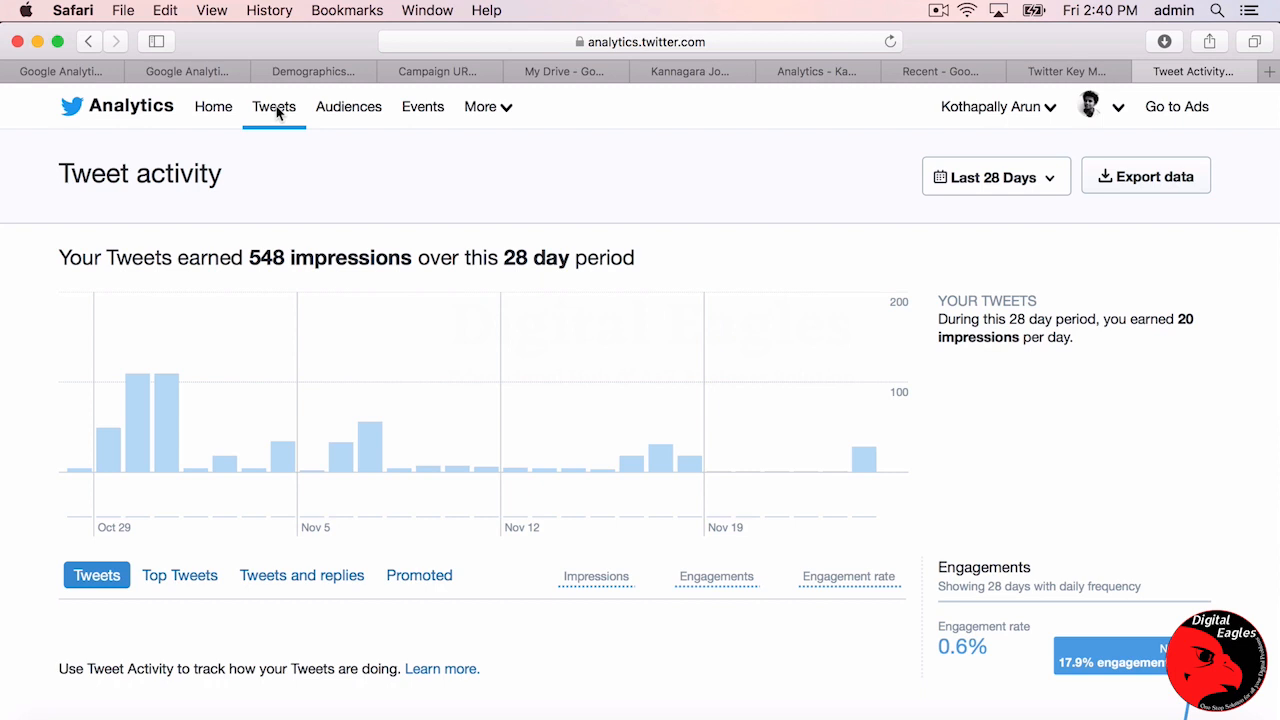
{"action": "mouse_move", "coordinate": [362, 419]}
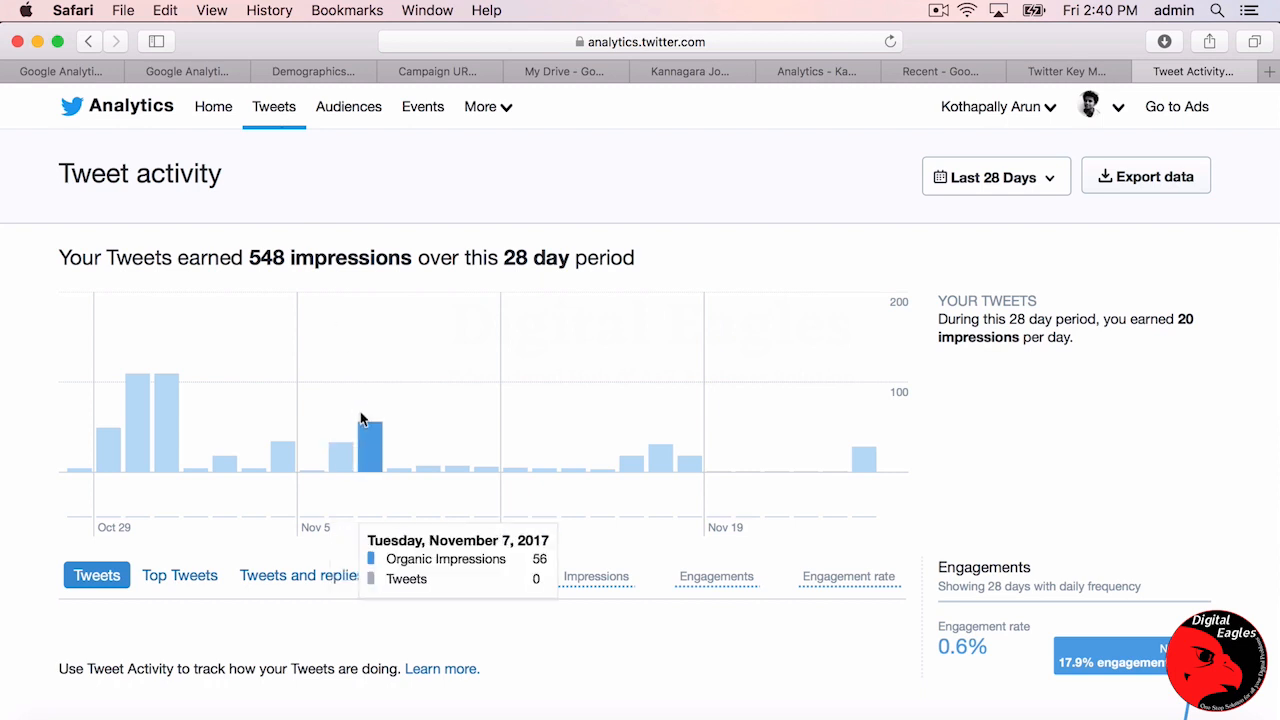